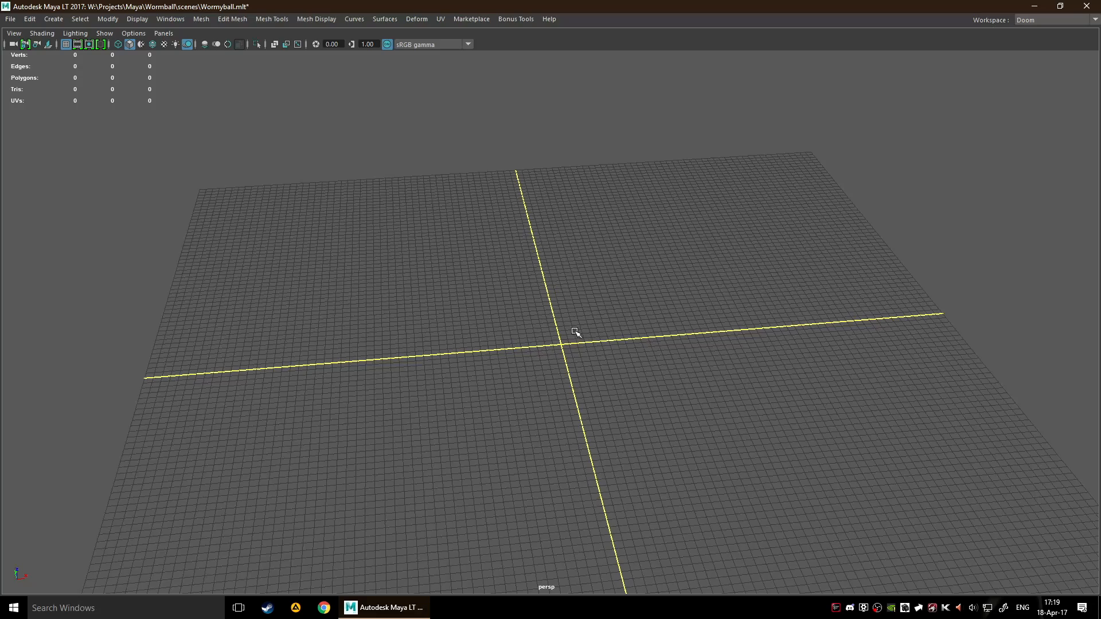
# Hide the main menu bar and the viewport's own menu bar using the hotbox options
pyautogui.keyDown('alt'); pyautogui.moveTo(555, 327); pyautogui.dragTo(565, 318, button='middle'); pyautogui.keyUp('alt')
pyautogui.keyDown('alt'); pyautogui.moveTo(607, 335); pyautogui.dragTo(536, 355); pyautogui.keyUp('alt')
pyautogui.keyDown('alt'); pyautogui.moveTo(536, 352); pyautogui.dragTo(575, 330, button='middle'); pyautogui.keyUp('alt')
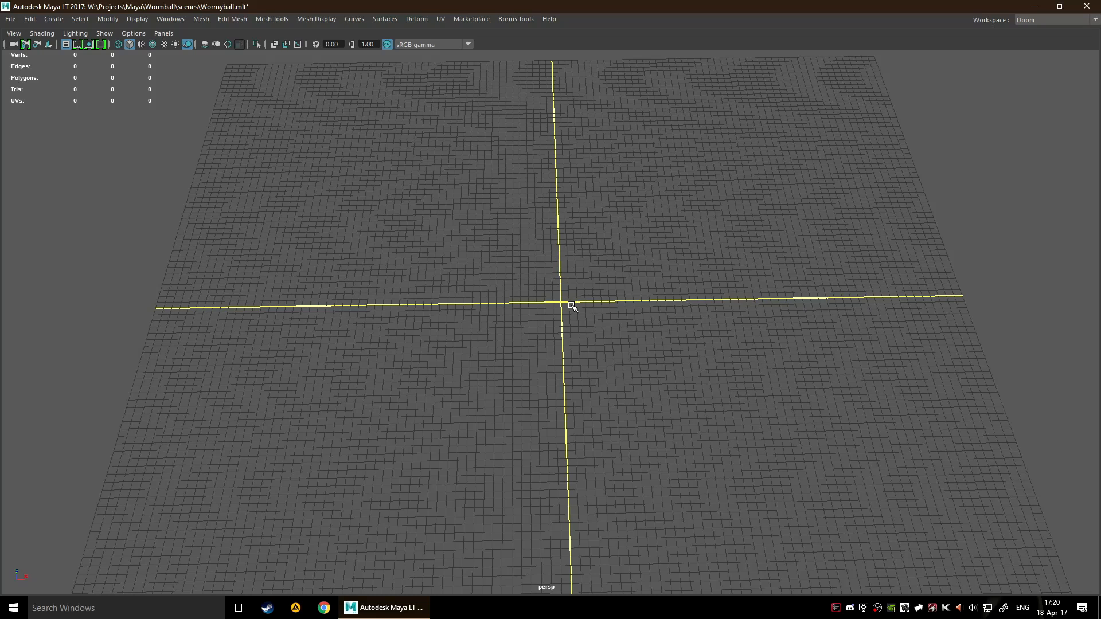
pyautogui.press('space')
pyautogui.moveTo(690, 319); pyautogui.dragTo(773, 445)
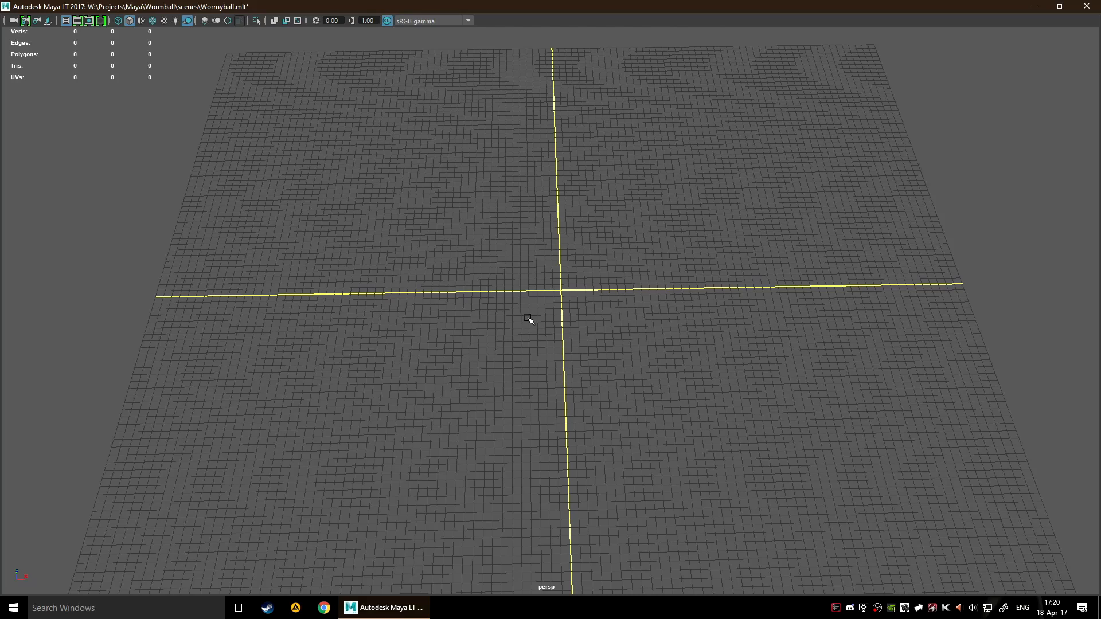
# Tear off the Curve Tools list as a floating window and place it low over the perspective grid
pyautogui.press('space')
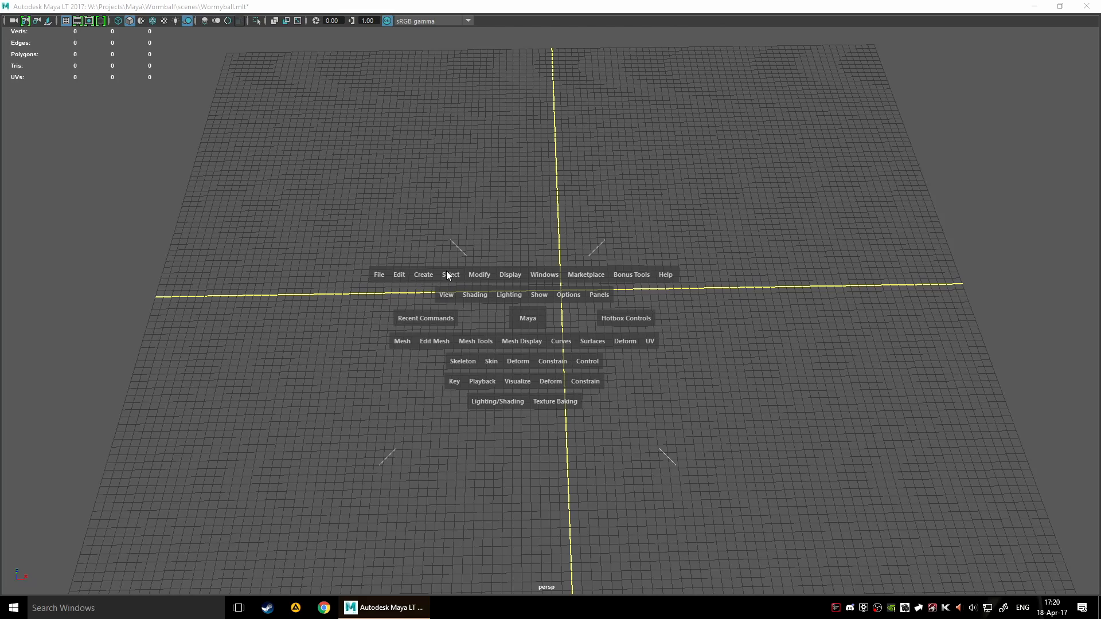
pyautogui.click(422, 275)
pyautogui.moveTo(480, 359)
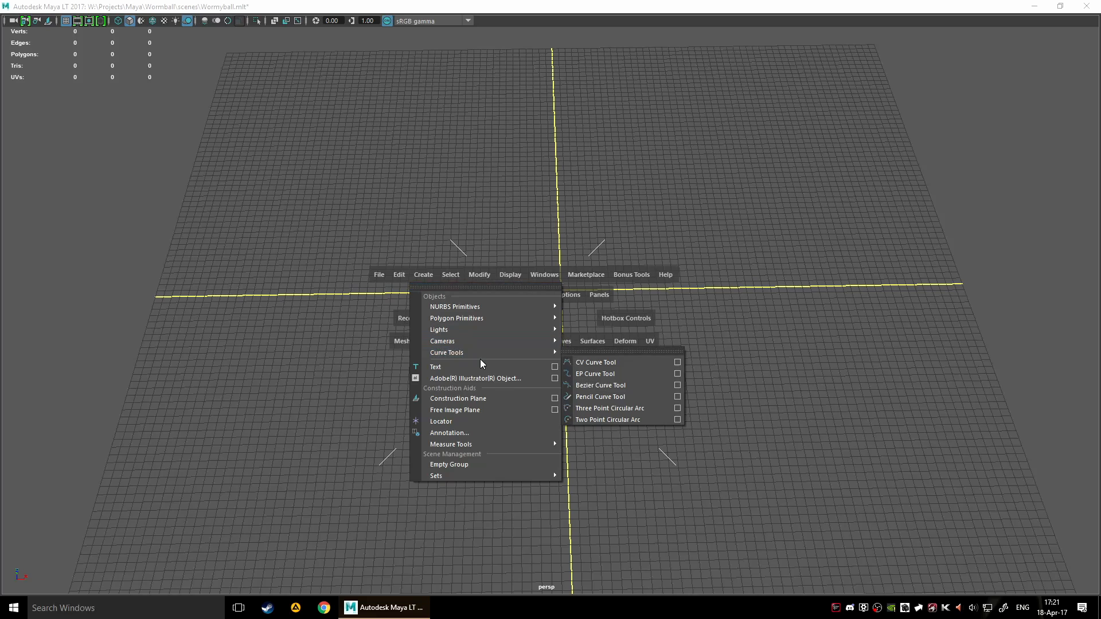
pyautogui.click(592, 351)
pyautogui.moveTo(609, 359); pyautogui.dragTo(529, 503)
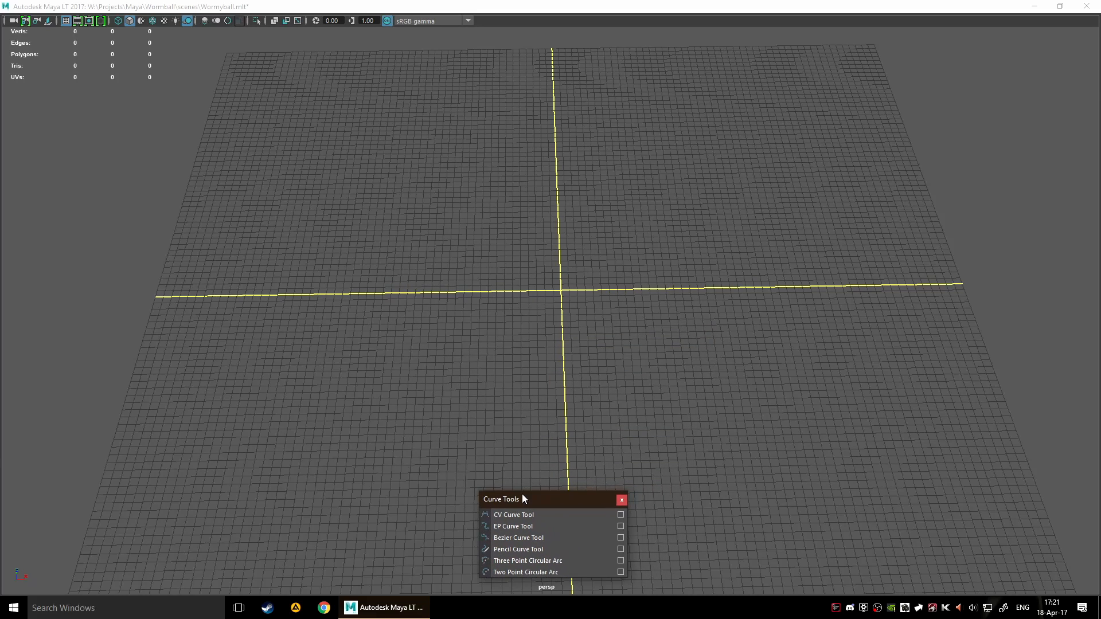
# Tear off the Curves command list as a floating window and park it at the side of the viewport
pyautogui.press('space')
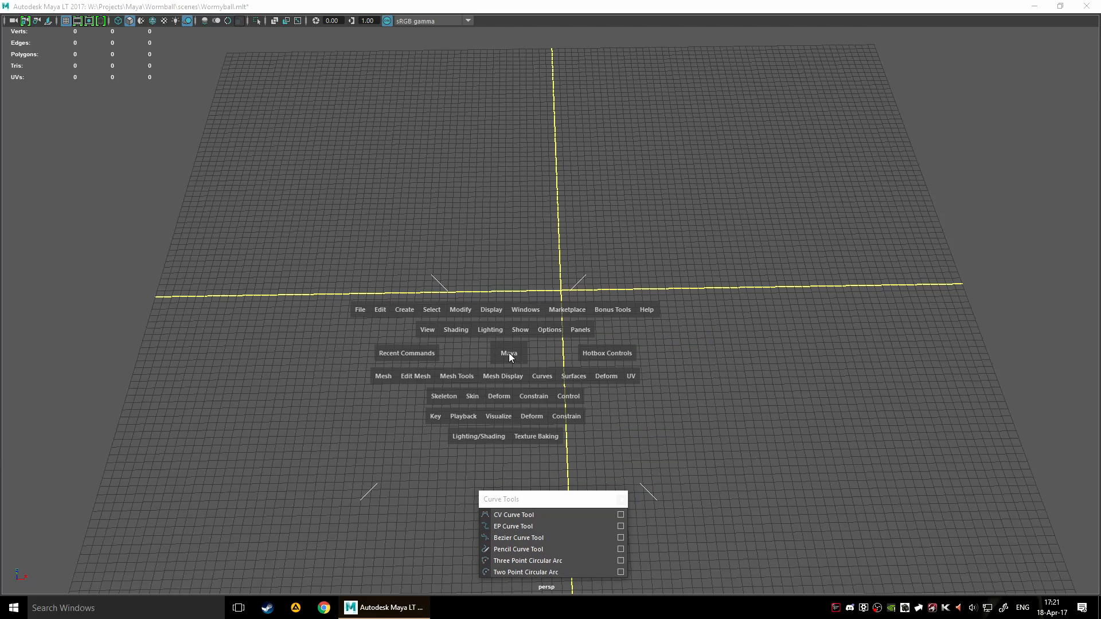
pyautogui.click(541, 375)
pyautogui.click(563, 256)
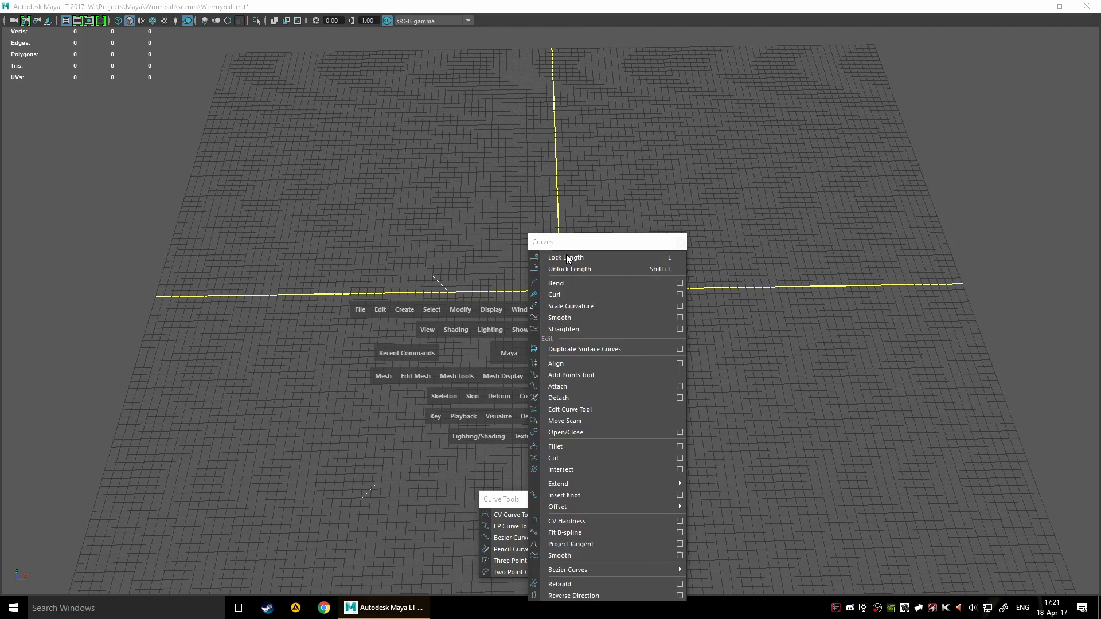
pyautogui.moveTo(603, 246); pyautogui.dragTo(958, 210)
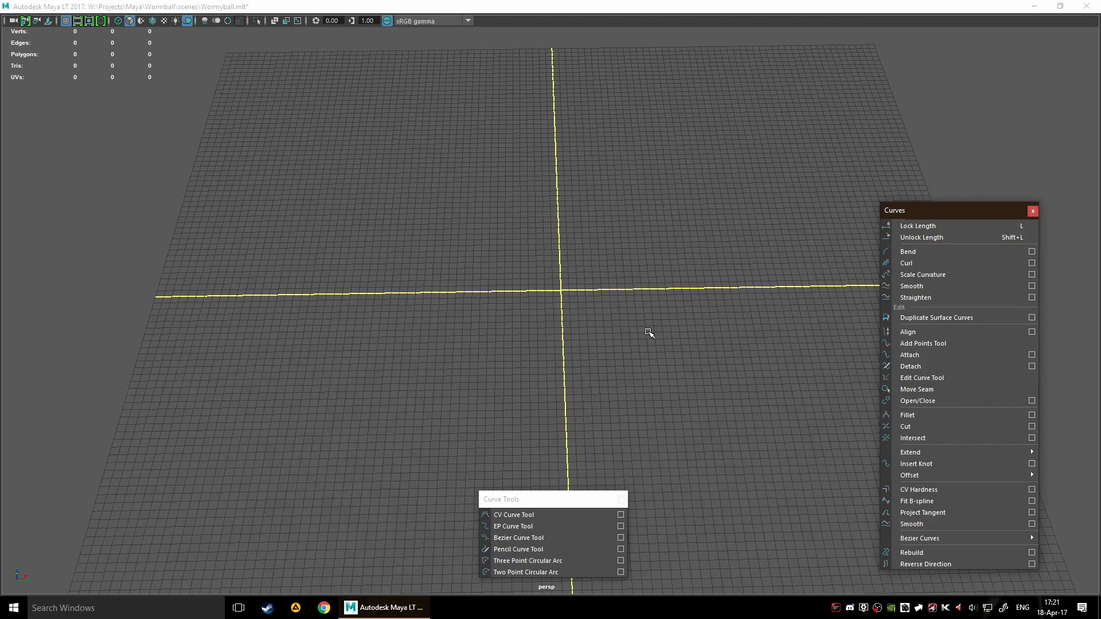
pyautogui.rightClick(582, 291)
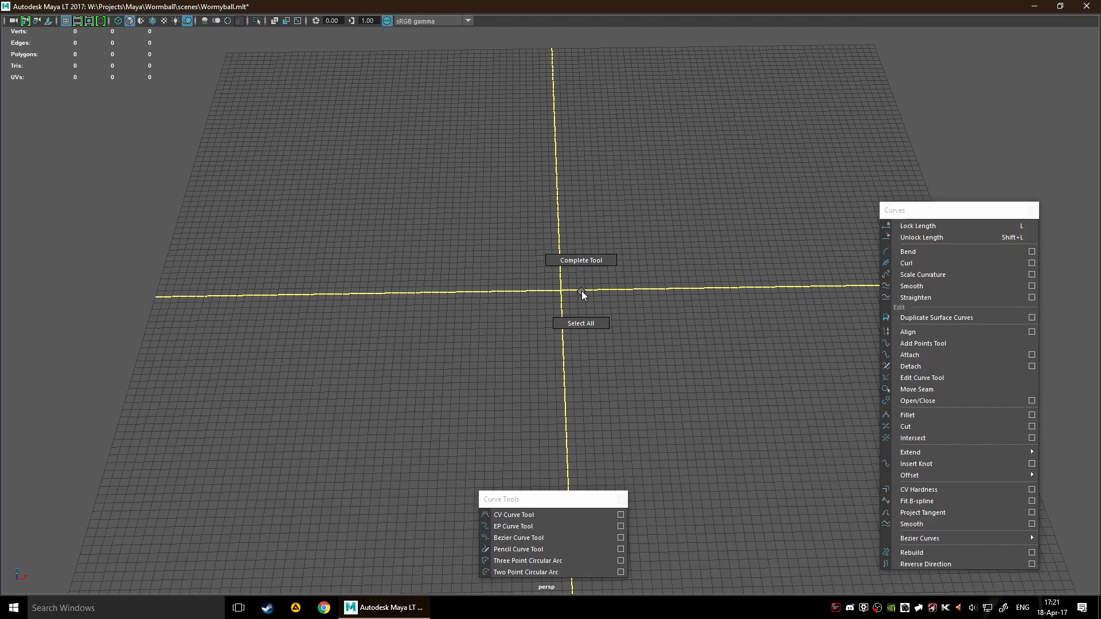
pyautogui.keyDown('shift'); pyautogui.rightClick(582, 291); pyautogui.keyUp('shift')
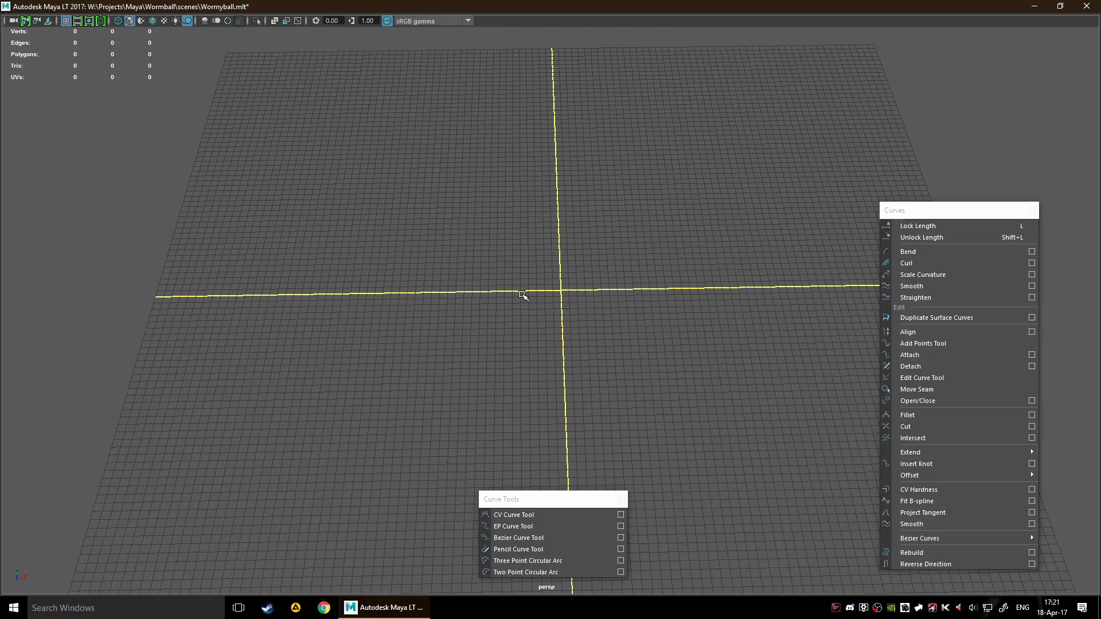
pyautogui.press('w')
pyautogui.click(548, 281)
pyautogui.press('space')
# Rearrange the floating Curves and Curve Tools windows so they leave the middle of the grid free
pyautogui.moveTo(553, 504); pyautogui.dragTo(586, 505)
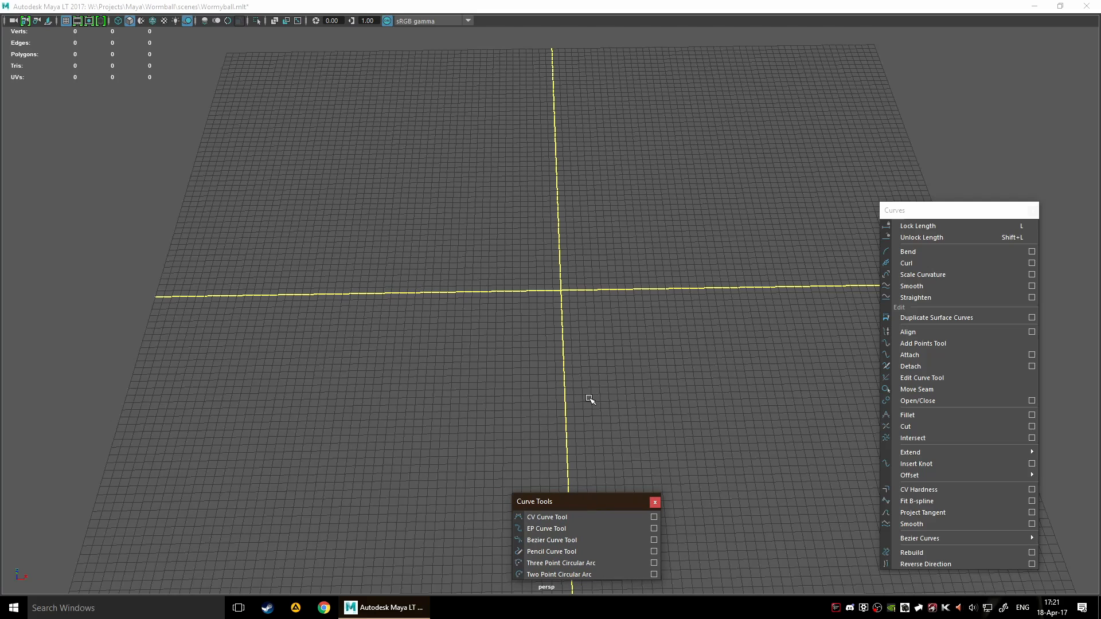
pyautogui.keyDown('alt'); pyautogui.moveTo(677, 350); pyautogui.dragTo(618, 304, button='middle'); pyautogui.keyUp('alt')
pyautogui.moveTo(914, 213); pyautogui.dragTo(974, 227)
pyautogui.moveTo(567, 508); pyautogui.dragTo(489, 504)
pyautogui.keyDown('alt'); pyautogui.moveTo(517, 361); pyautogui.dragTo(595, 347, button='middle'); pyautogui.keyUp('alt')
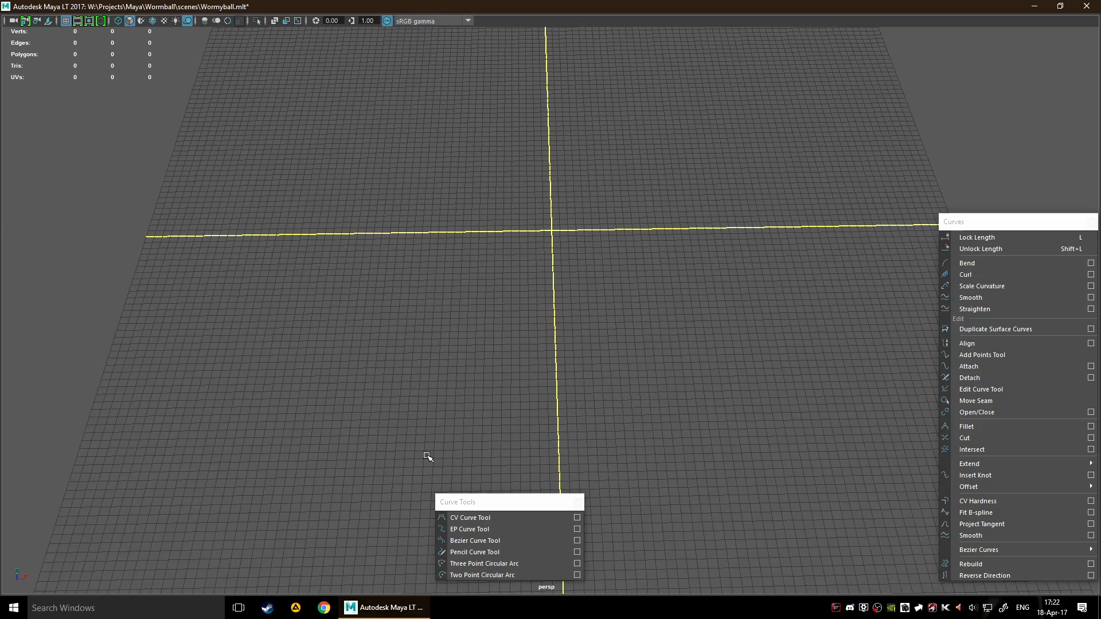
# Start a curve with the CV Curve Tool, placing its first three control vertices beside the grid's vertical centre line
pyautogui.click(504, 517)
pyautogui.scroll(-3, 534, 270)
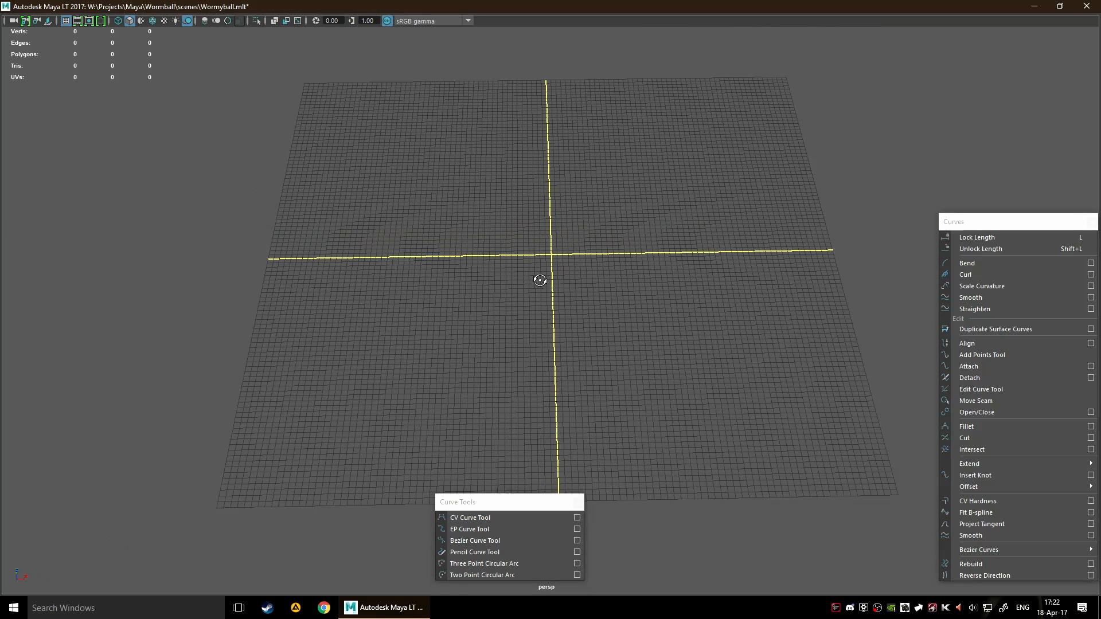
pyautogui.keyDown('alt'); pyautogui.moveTo(541, 278); pyautogui.dragTo(553, 295); pyautogui.keyUp('alt')
pyautogui.click(517, 322)
pyautogui.click(467, 290)
pyautogui.click(503, 171)
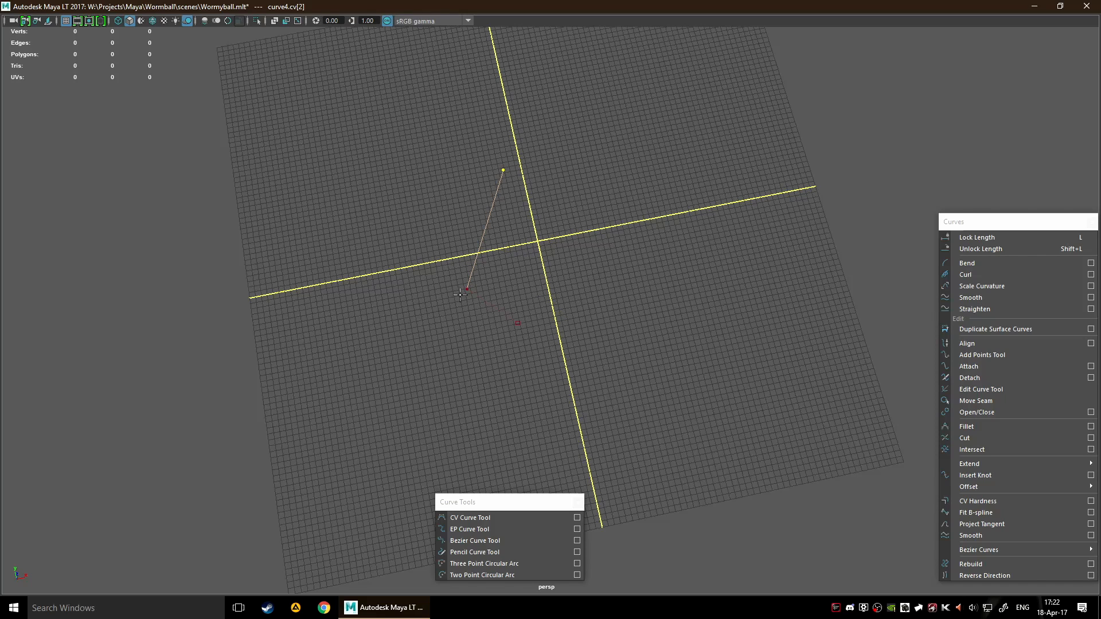
# Place four more control vertices that zigzag toward the grid's far edge and complete the CV curve
pyautogui.scroll(3, 447, 278)
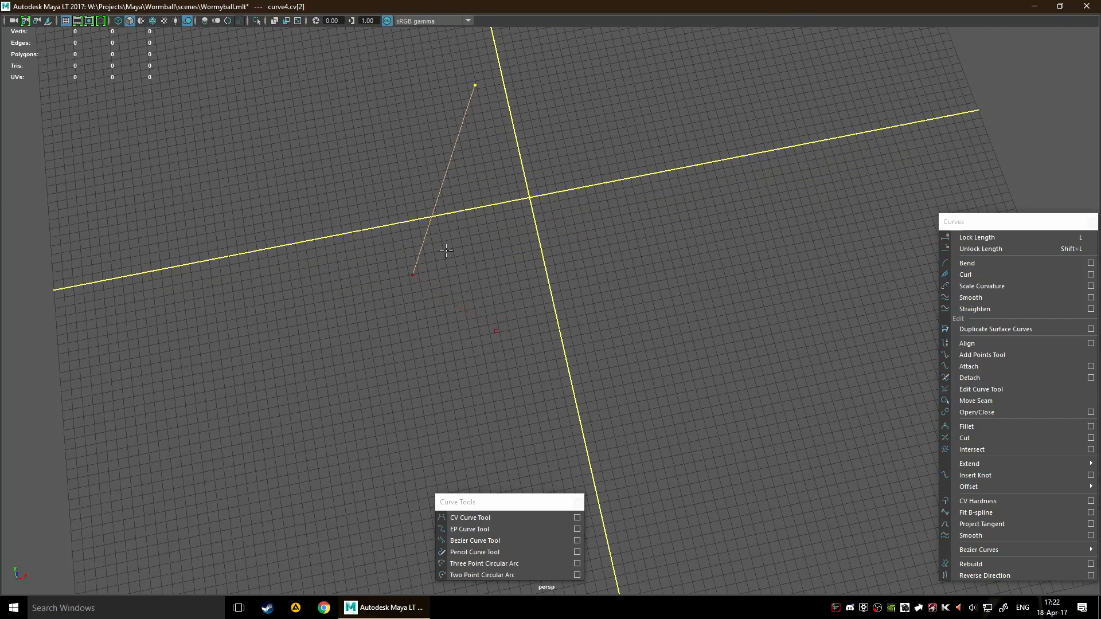
pyautogui.scroll(-2, 488, 185)
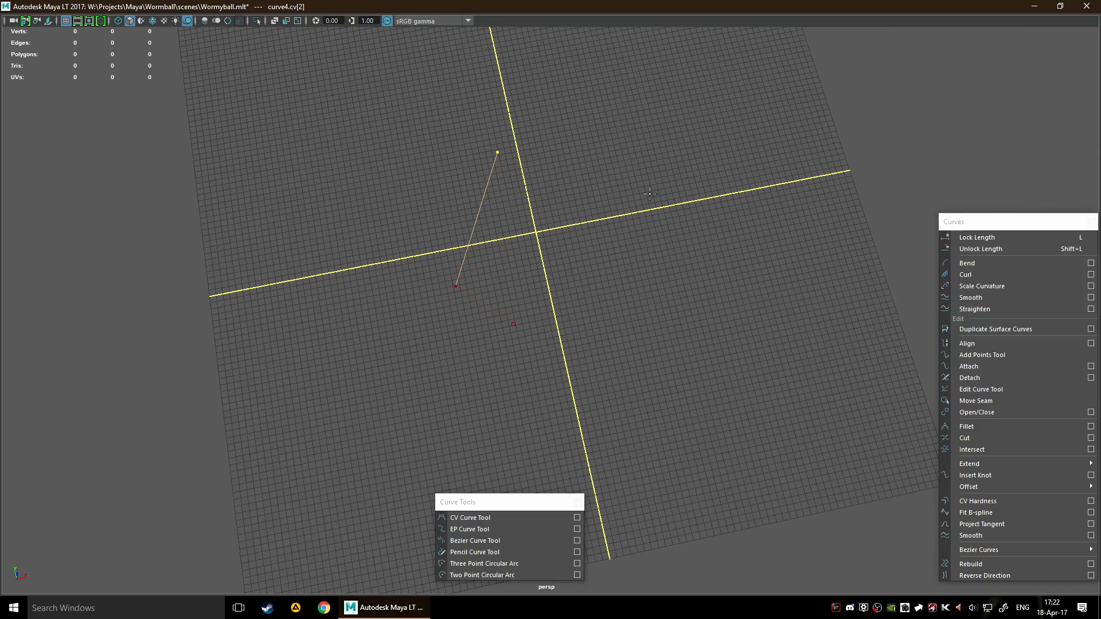
pyautogui.scroll(-2, 650, 194)
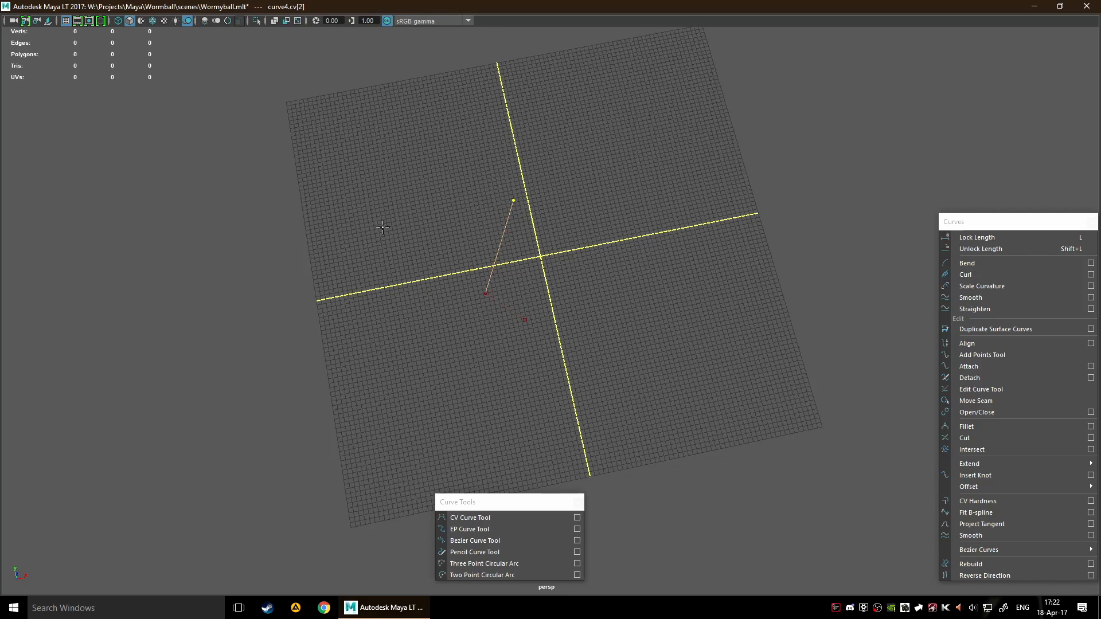
pyautogui.click(436, 191)
pyautogui.keyDown('alt'); pyautogui.moveTo(588, 244); pyautogui.dragTo(672, 255, button='middle'); pyautogui.keyUp('alt')
pyautogui.scroll(3, 685, 238)
pyautogui.keyDown('alt'); pyautogui.moveTo(736, 236); pyautogui.dragTo(668, 285, button='middle'); pyautogui.keyUp('alt')
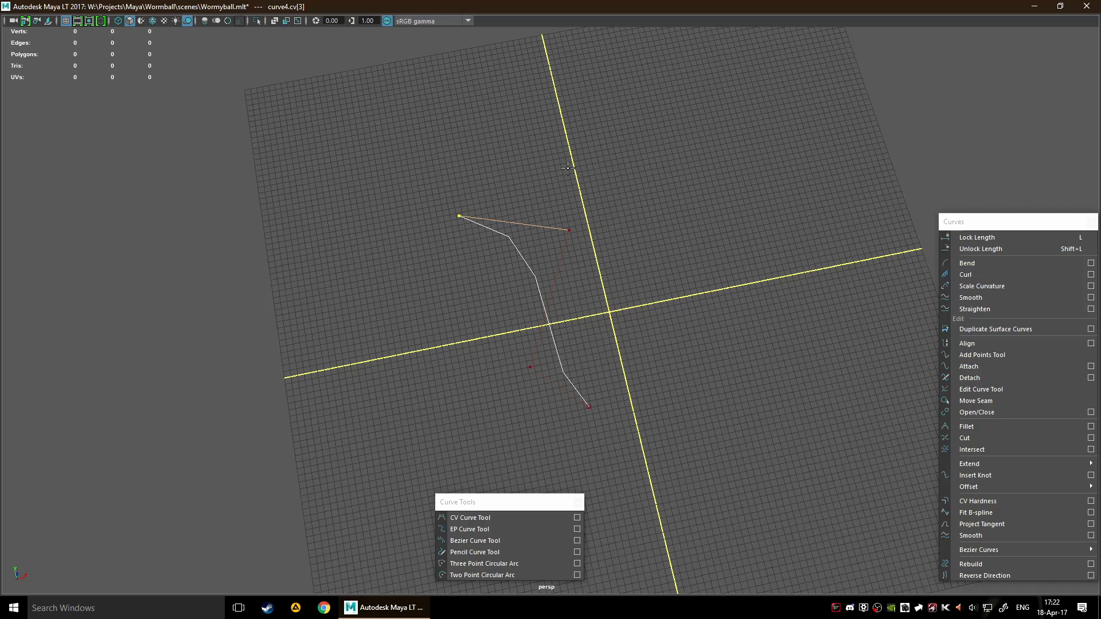
pyautogui.click(727, 174)
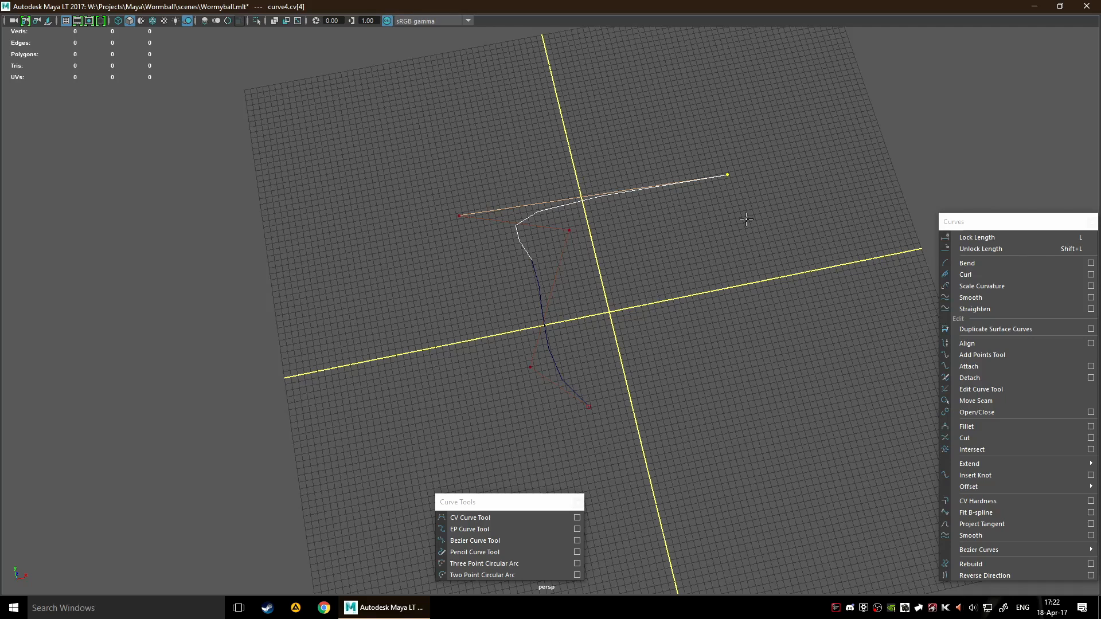
pyautogui.keyDown('alt'); pyautogui.moveTo(697, 236); pyautogui.dragTo(611, 284, button='middle'); pyautogui.keyUp('alt')
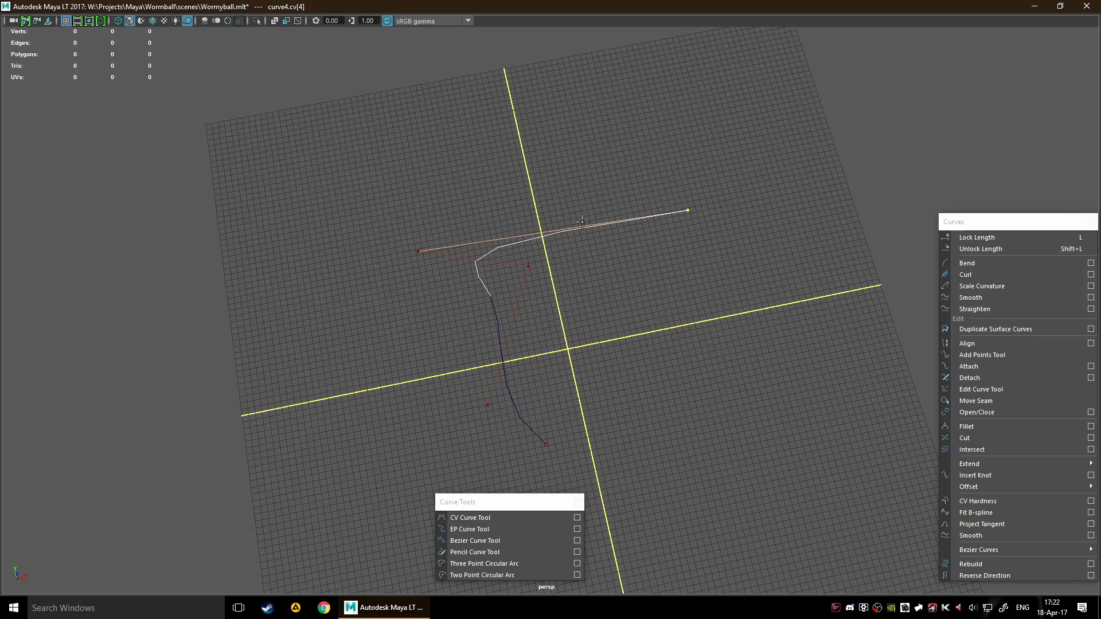
pyautogui.click(613, 170)
pyautogui.click(689, 121)
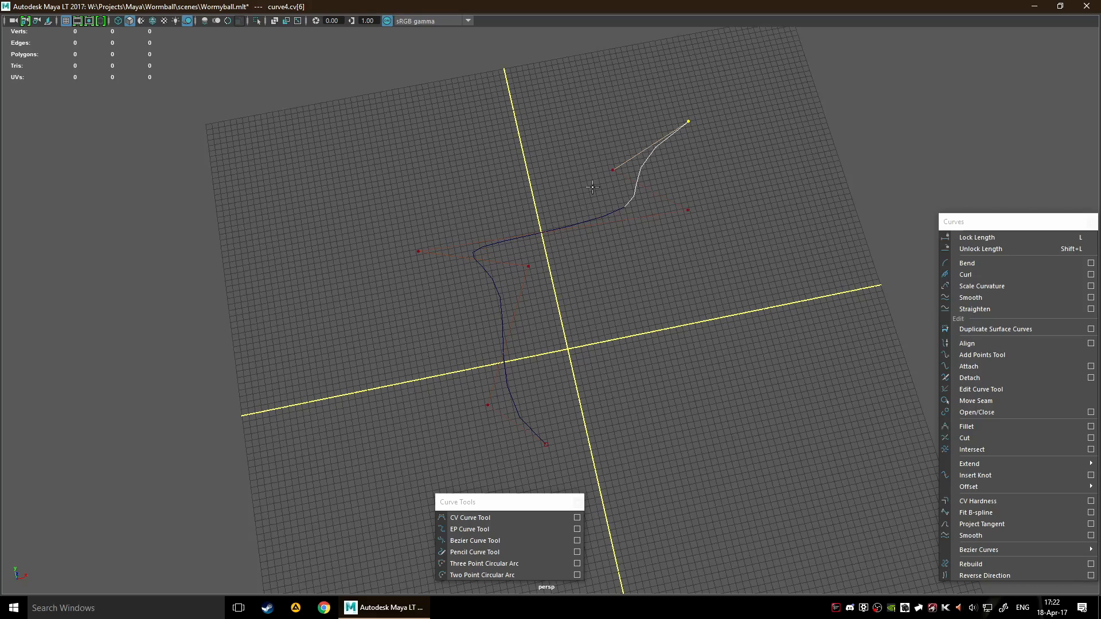
pyautogui.scroll(4, 734, 189)
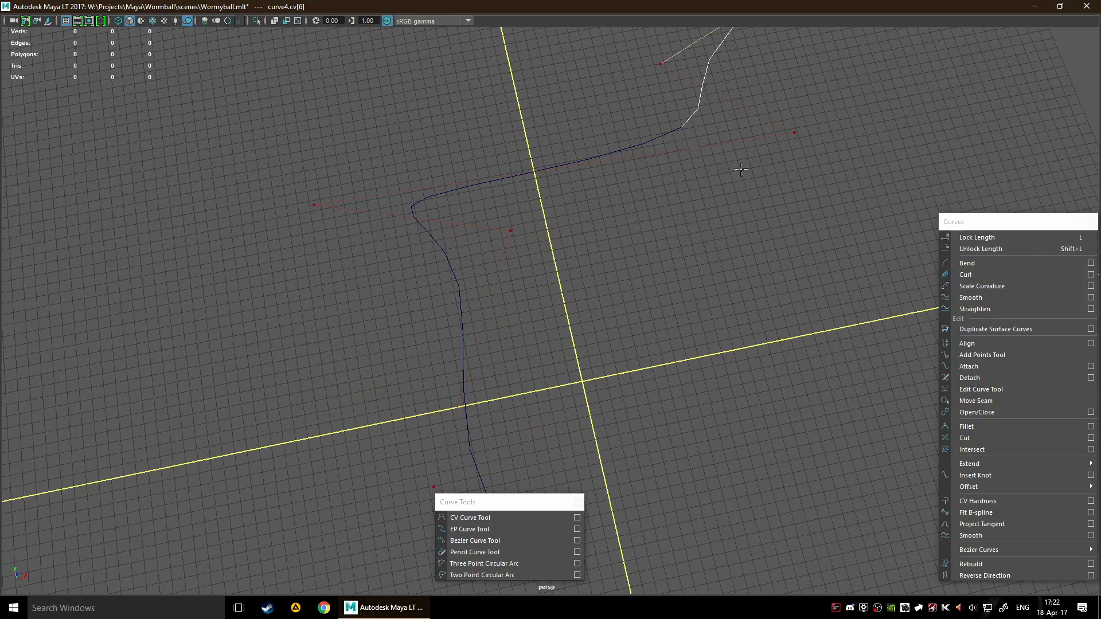
pyautogui.press('Return')
# Move the finished CV curve into the far-left quadrant of the grid
pyautogui.scroll(-5, 746, 525)
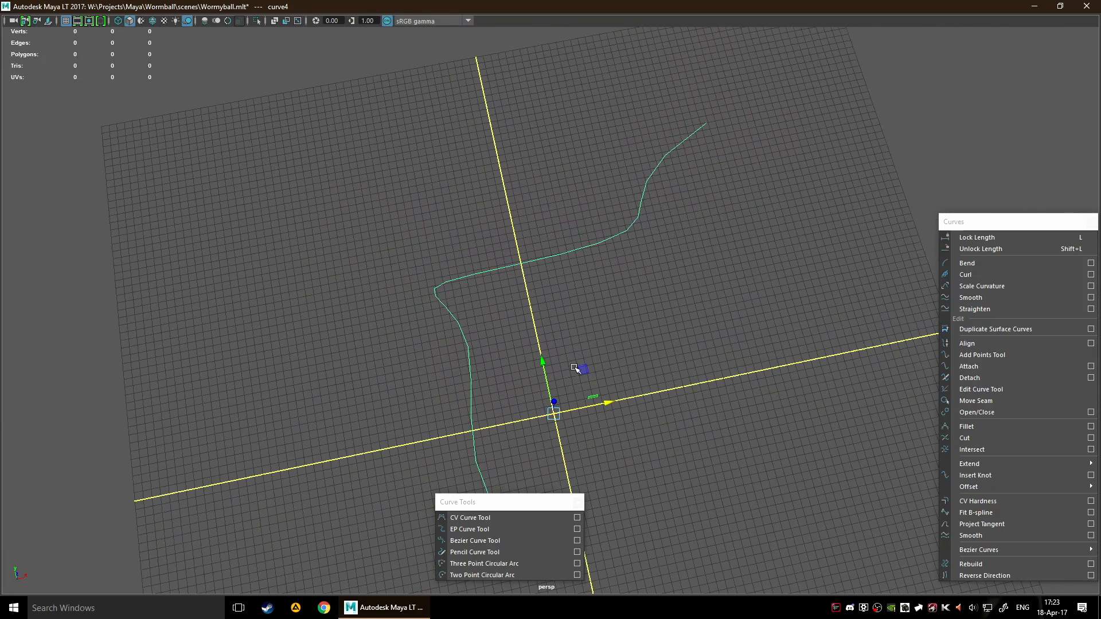
pyautogui.moveTo(570, 343); pyautogui.dragTo(384, 294)
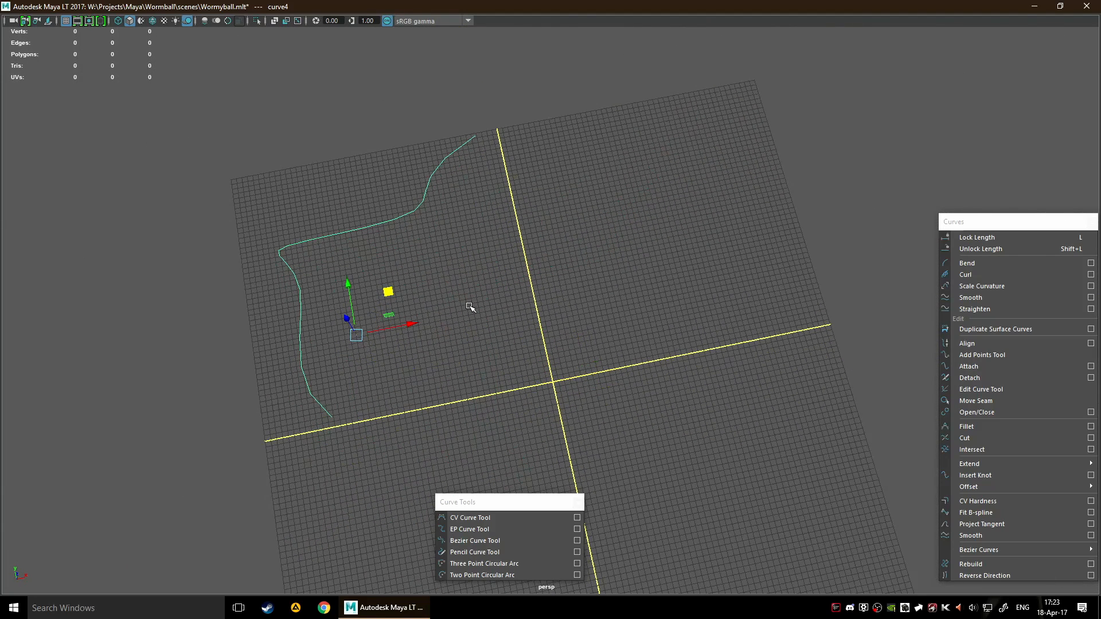
pyautogui.click(480, 291)
pyautogui.moveTo(297, 201); pyautogui.dragTo(391, 272)
# Draw a winding curve with the EP Curve Tool through the far-right quadrant, from near the grid's centre to its far corner
pyautogui.keyDown('alt'); pyautogui.moveTo(559, 255); pyautogui.dragTo(531, 238, button='middle'); pyautogui.keyUp('alt')
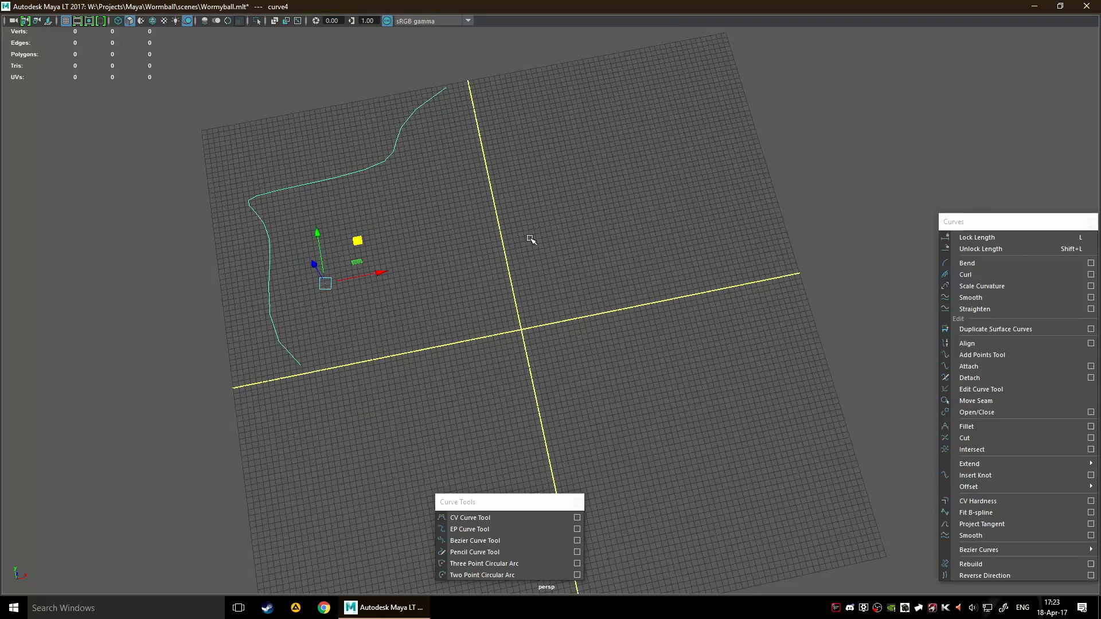
pyautogui.click(502, 530)
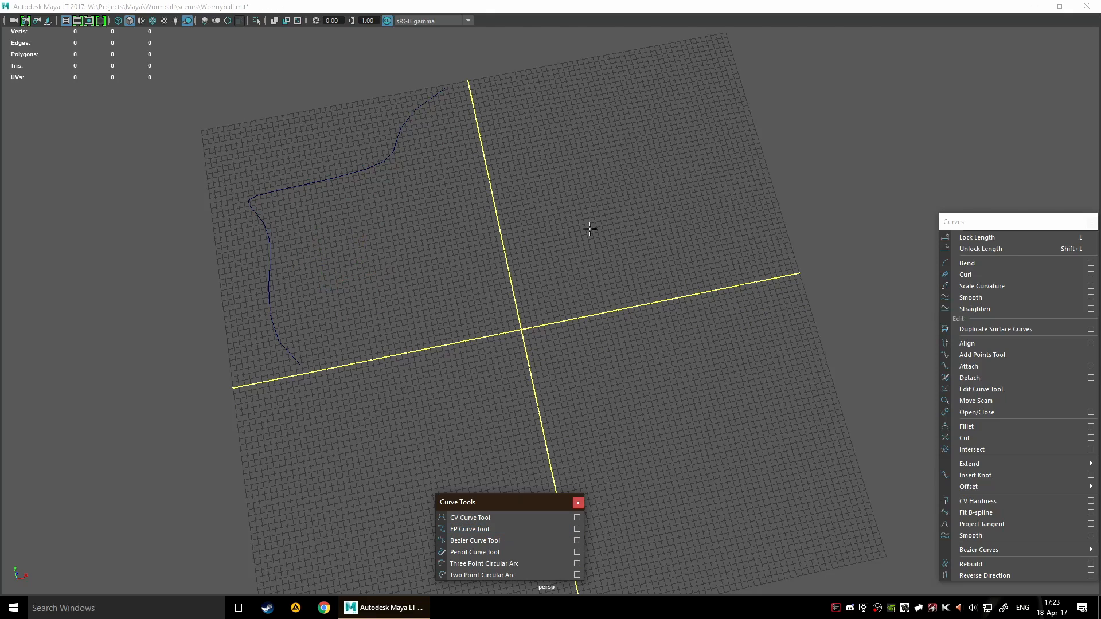
pyautogui.keyDown('alt'); pyautogui.moveTo(559, 324); pyautogui.dragTo(534, 360, button='middle'); pyautogui.keyUp('alt')
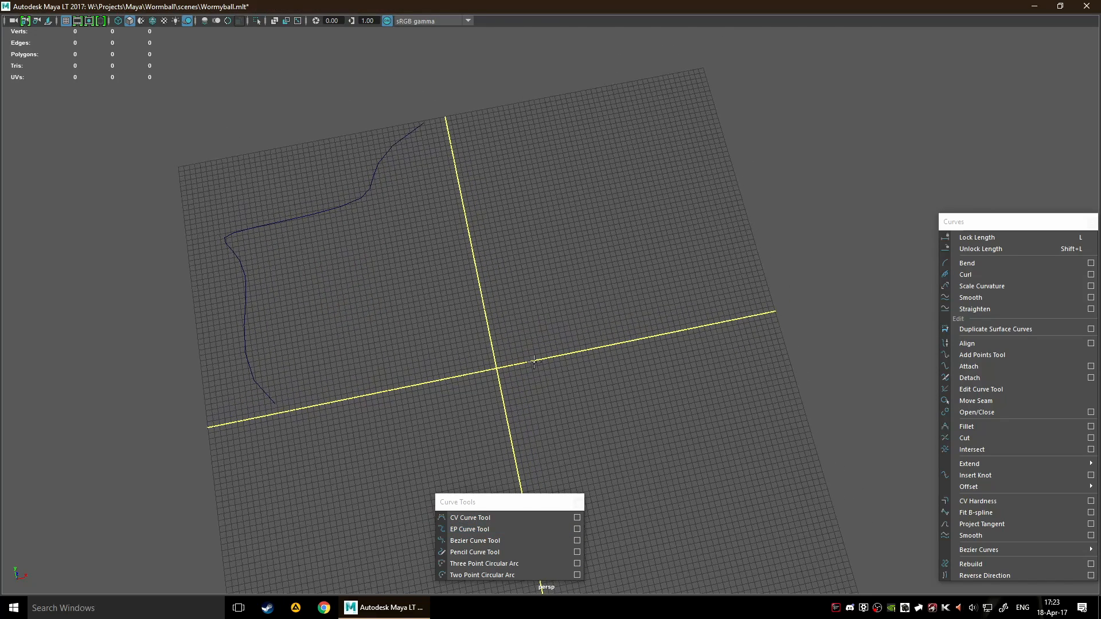
pyautogui.click(566, 341)
pyautogui.click(539, 295)
pyautogui.click(552, 203)
pyautogui.click(519, 160)
pyautogui.moveTo(559, 139); pyautogui.dragTo(685, 139)
pyautogui.click(703, 109)
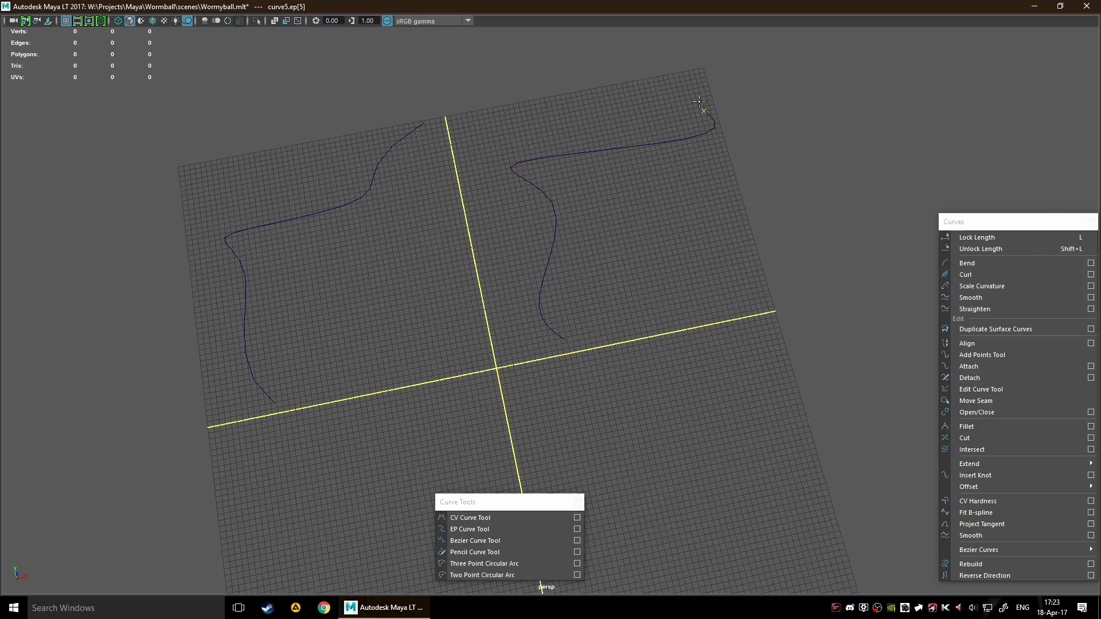
pyautogui.click(711, 70)
pyautogui.press('Return')
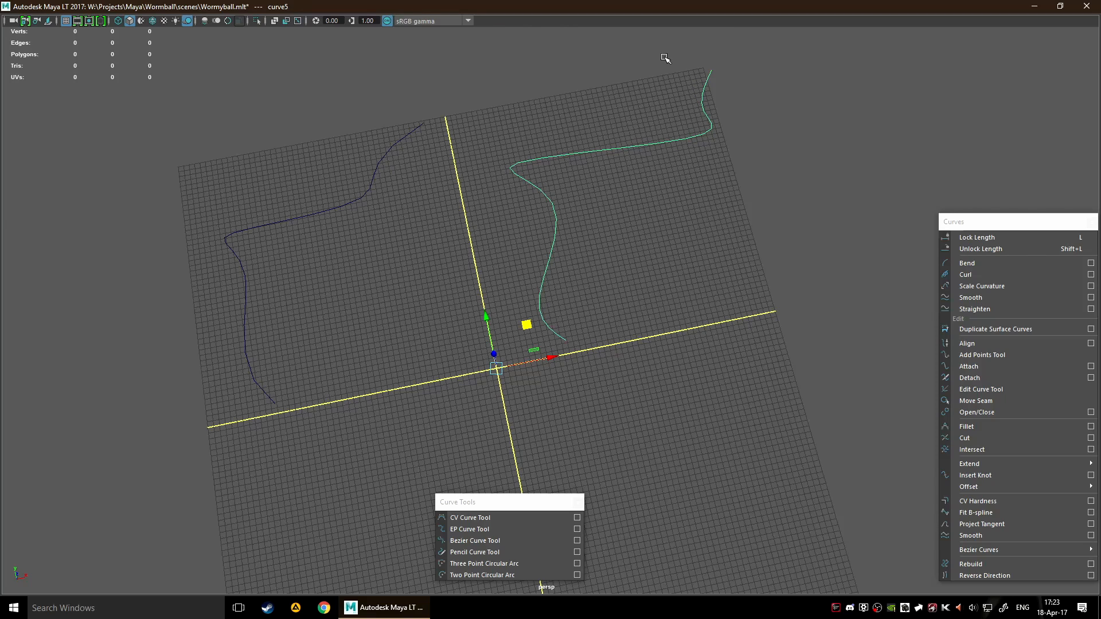
# Shift the EP curve slightly toward the grid's centre line and select the CV curve again
pyautogui.keyDown('alt'); pyautogui.moveTo(579, 216); pyautogui.dragTo(602, 274, button='middle'); pyautogui.keyUp('alt')
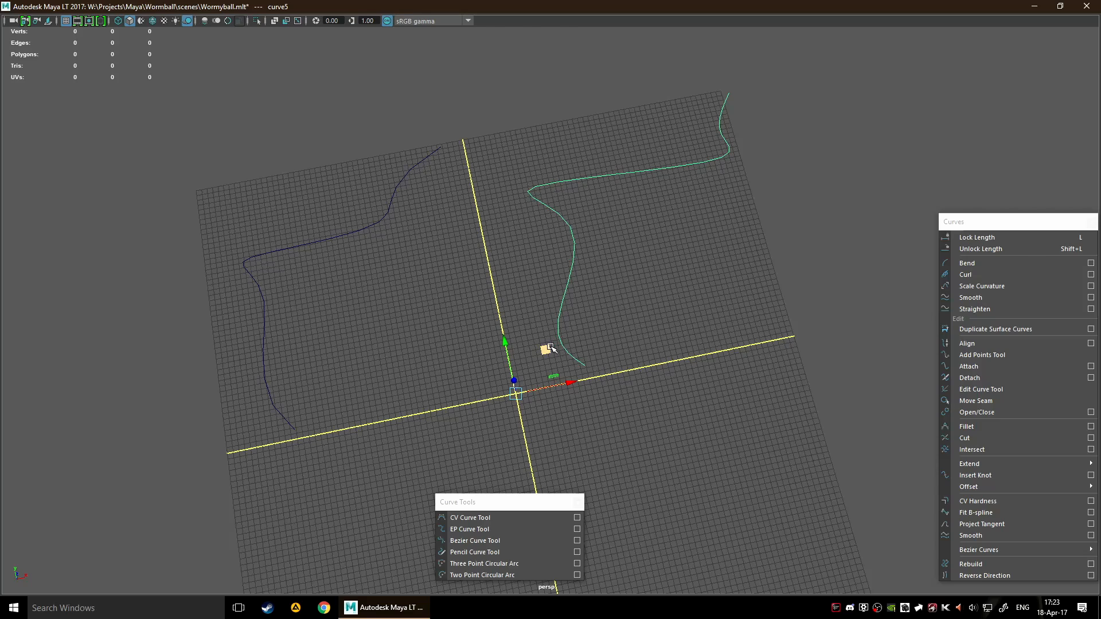
pyautogui.moveTo(551, 347); pyautogui.dragTo(529, 357)
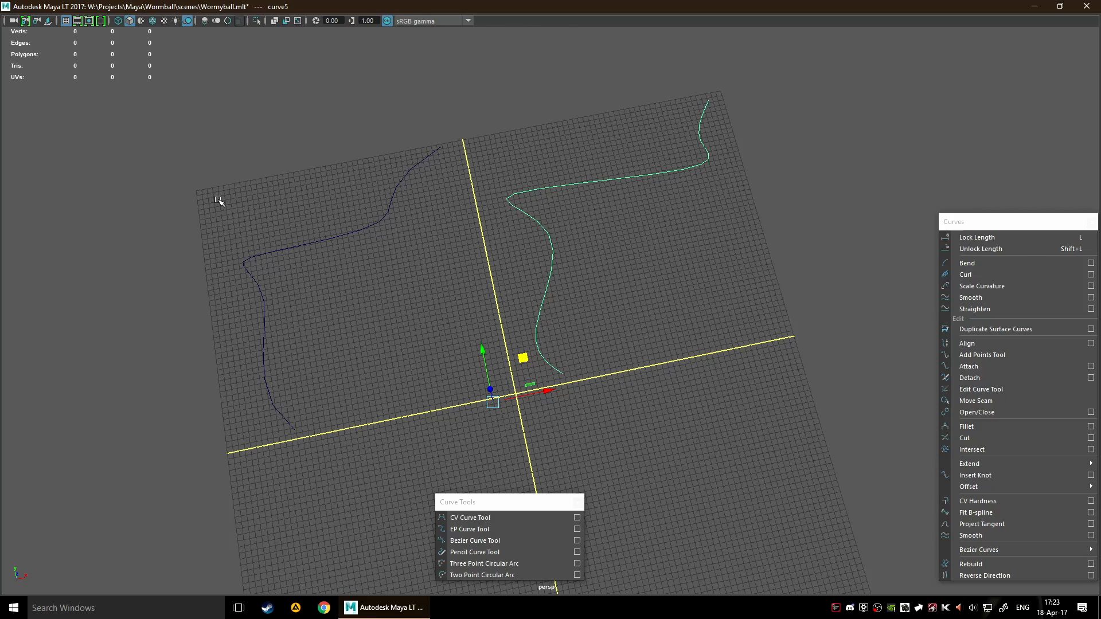
pyautogui.moveTo(219, 200); pyautogui.dragTo(306, 338)
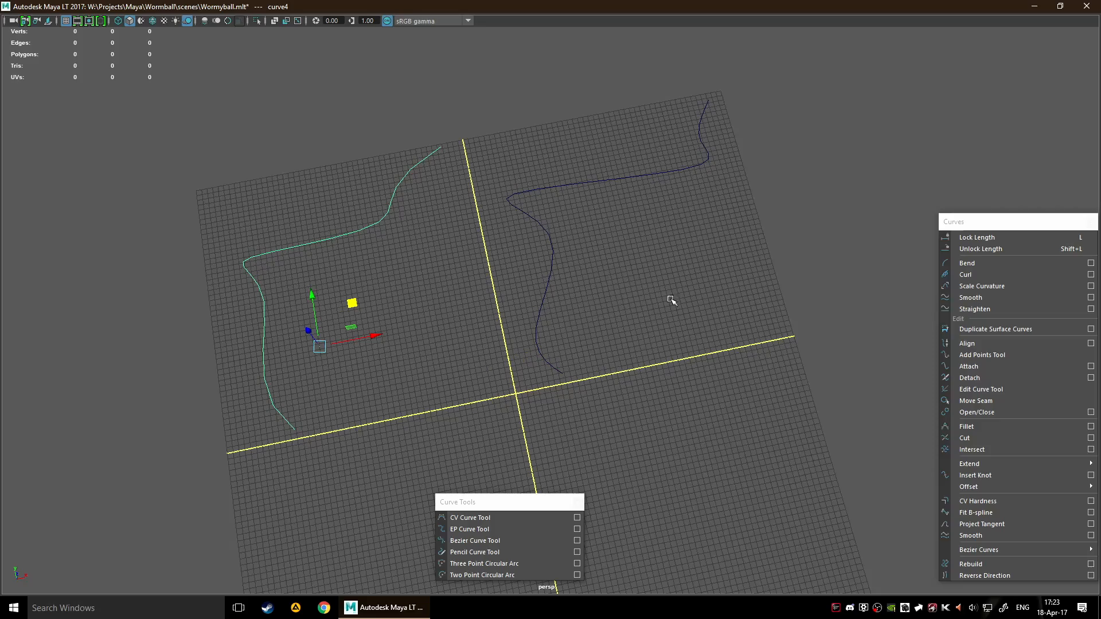
# Draw a winding curve with the Pencil Curve Tool through the near-left quadrant, from the grid's near edge to its centre
pyautogui.keyDown('alt'); pyautogui.moveTo(545, 327); pyautogui.dragTo(545, 238, button='middle'); pyautogui.keyUp('alt')
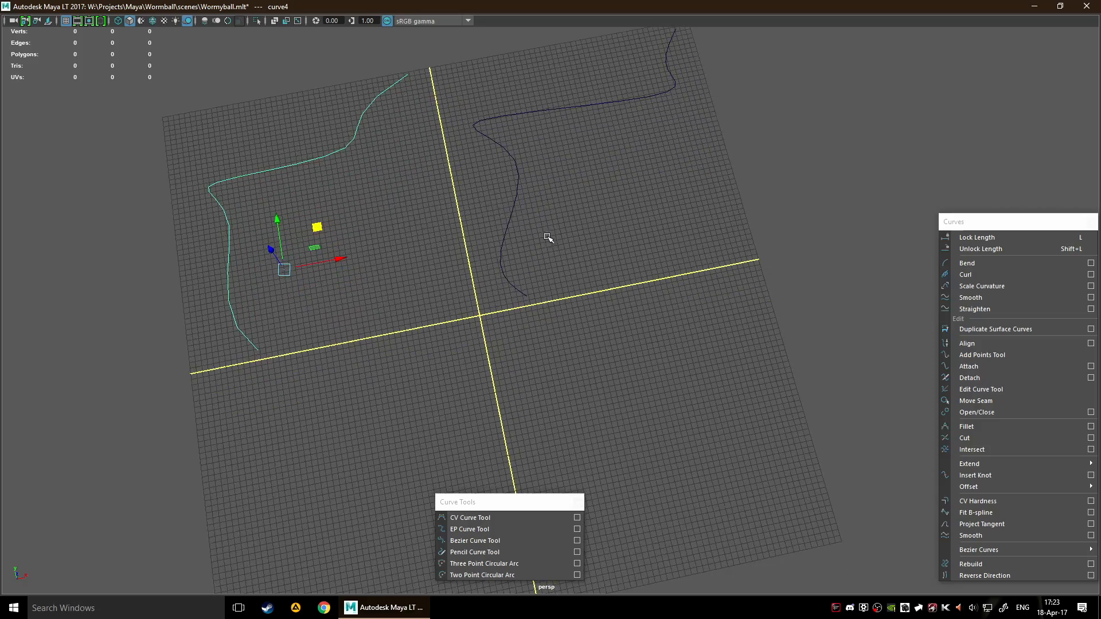
pyautogui.keyDown('alt'); pyautogui.moveTo(597, 322); pyautogui.dragTo(629, 483, button='middle'); pyautogui.keyUp('alt')
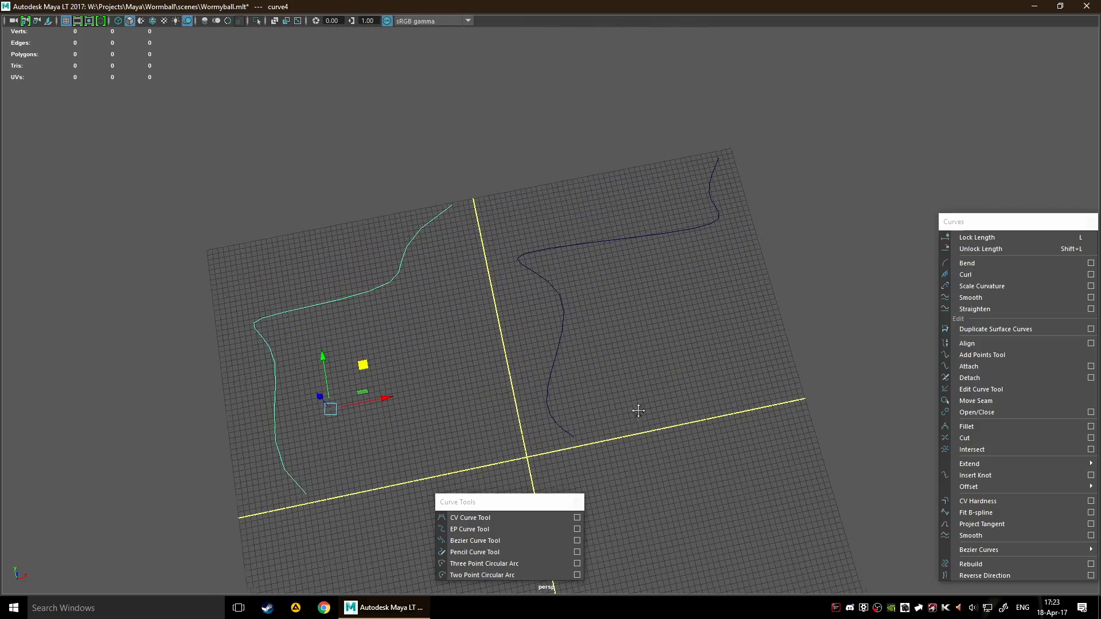
pyautogui.keyDown('alt'); pyautogui.moveTo(637, 411); pyautogui.dragTo(636, 290, button='middle'); pyautogui.keyUp('alt')
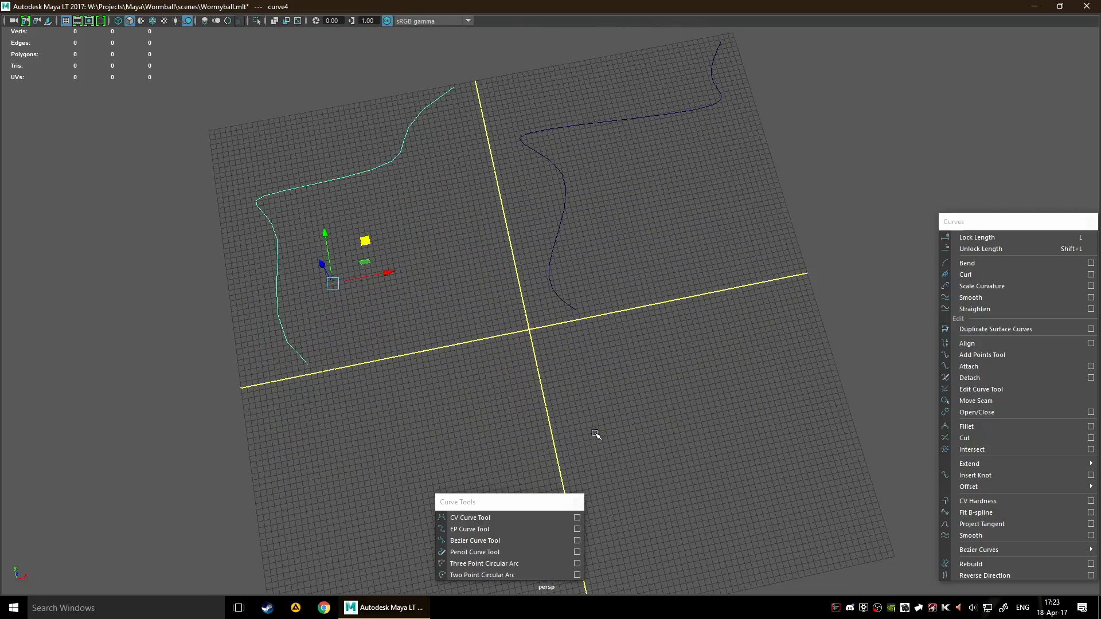
pyautogui.click(511, 552)
pyautogui.keyDown('alt'); pyautogui.moveTo(600, 404); pyautogui.dragTo(600, 393, button='middle'); pyautogui.keyUp('alt')
pyautogui.moveTo(425, 474)
pyautogui.keyDown('alt'); pyautogui.mouseDown(button='middle')
pyautogui.moveTo(467, 418)
pyautogui.moveTo(497, 337)
pyautogui.mouseUp(button='middle'); pyautogui.keyUp('alt')
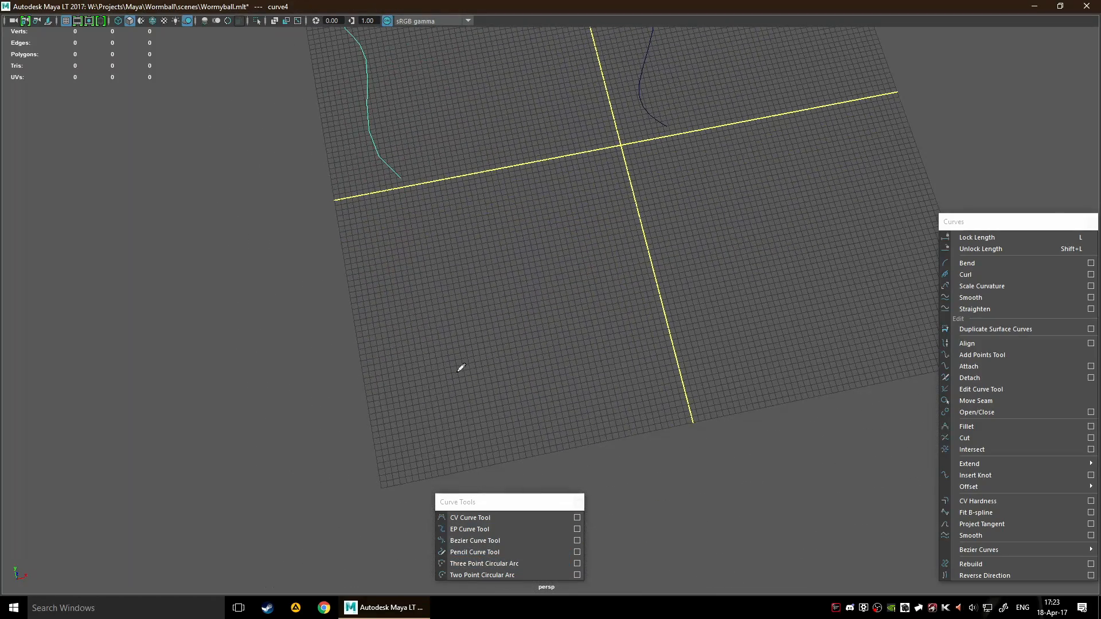
pyautogui.scroll(-3, 447, 407)
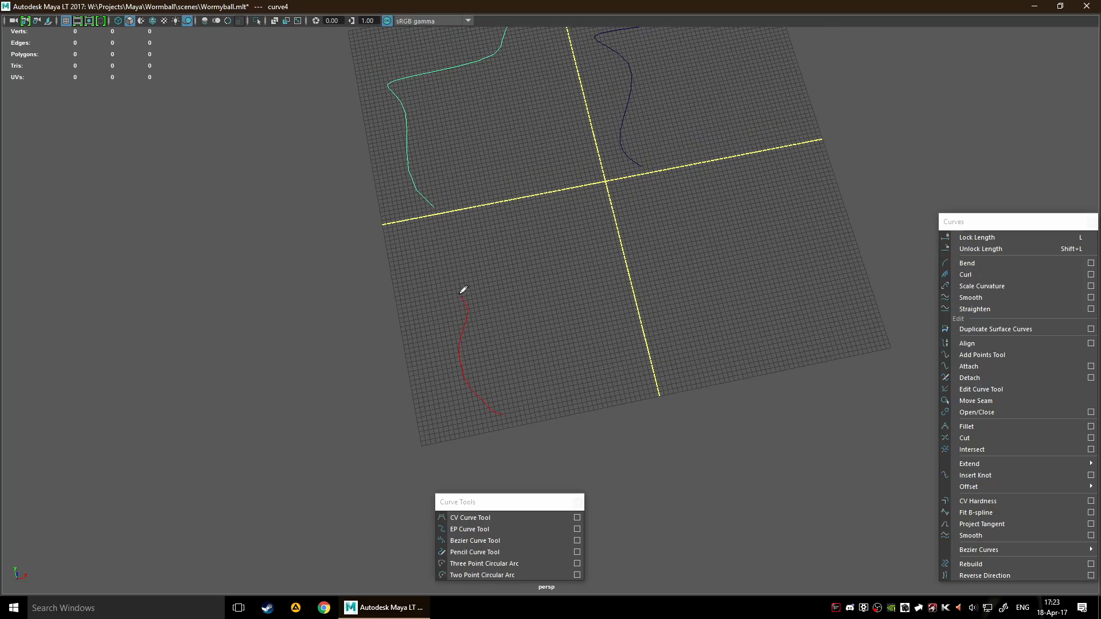
pyautogui.moveTo(619, 179); pyautogui.dragTo(620, 177)
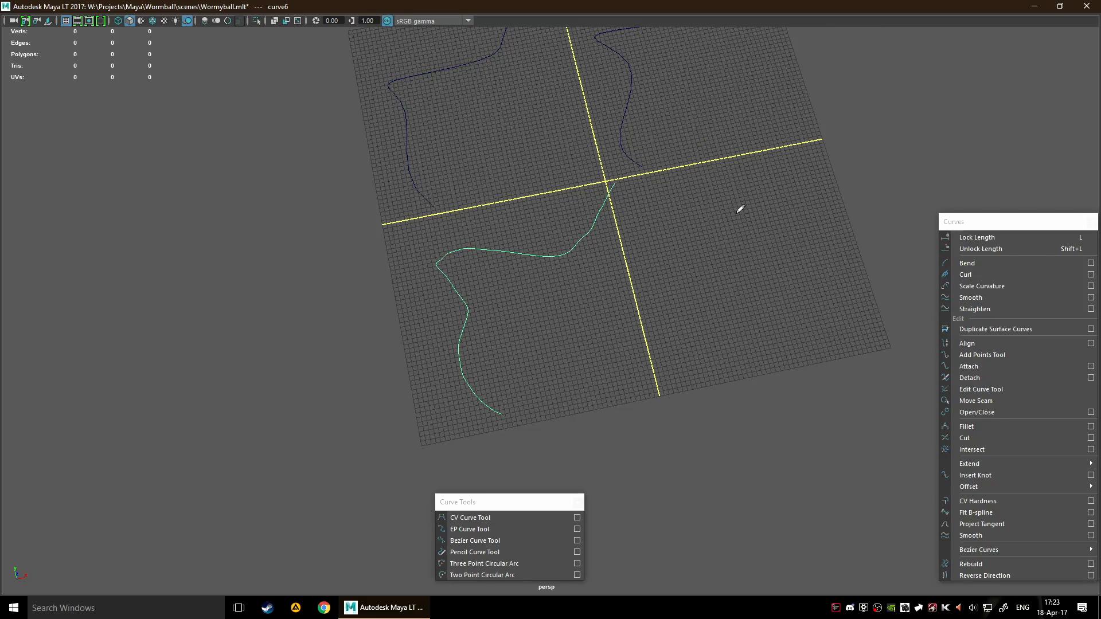
# Shift the pencil curve slightly away from the grid's centre so it lies within the near-left quadrant, and deselect it
pyautogui.keyDown('alt'); pyautogui.moveTo(739, 207); pyautogui.dragTo(732, 345); pyautogui.keyUp('alt')
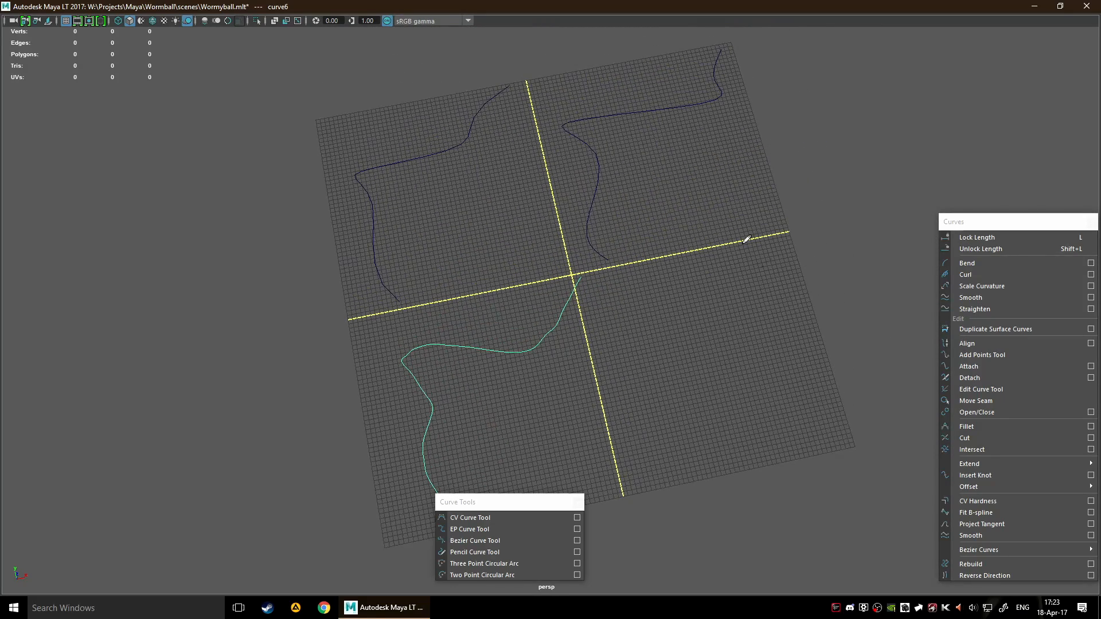
pyautogui.keyDown('alt'); pyautogui.moveTo(747, 315); pyautogui.dragTo(716, 273, button='middle'); pyautogui.keyUp('alt')
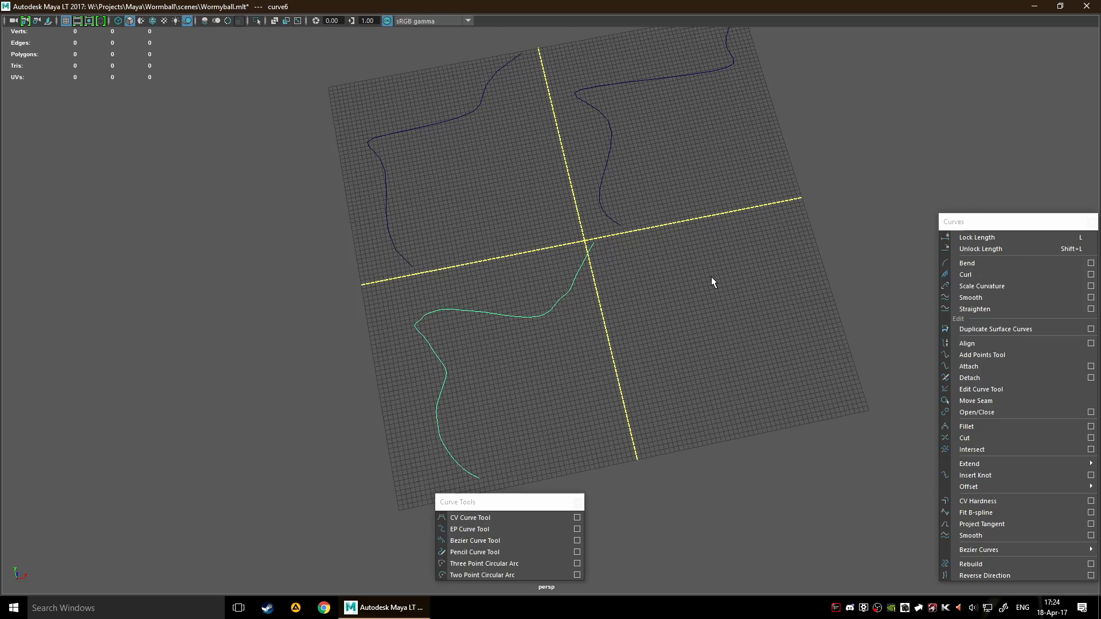
pyautogui.keyDown('alt'); pyautogui.moveTo(561, 278); pyautogui.dragTo(594, 269, button='middle'); pyautogui.keyUp('alt')
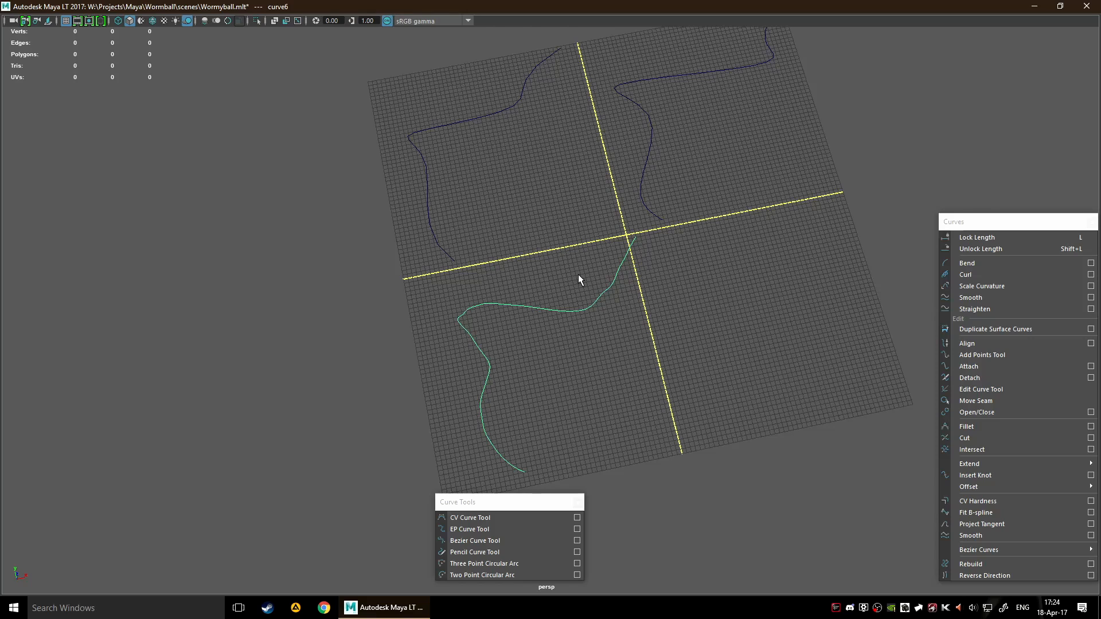
pyautogui.press('w')
pyautogui.moveTo(654, 194); pyautogui.dragTo(640, 204)
pyautogui.click(720, 300)
pyautogui.keyDown('alt'); pyautogui.moveTo(635, 349); pyautogui.dragTo(556, 346, button='middle'); pyautogui.keyUp('alt')
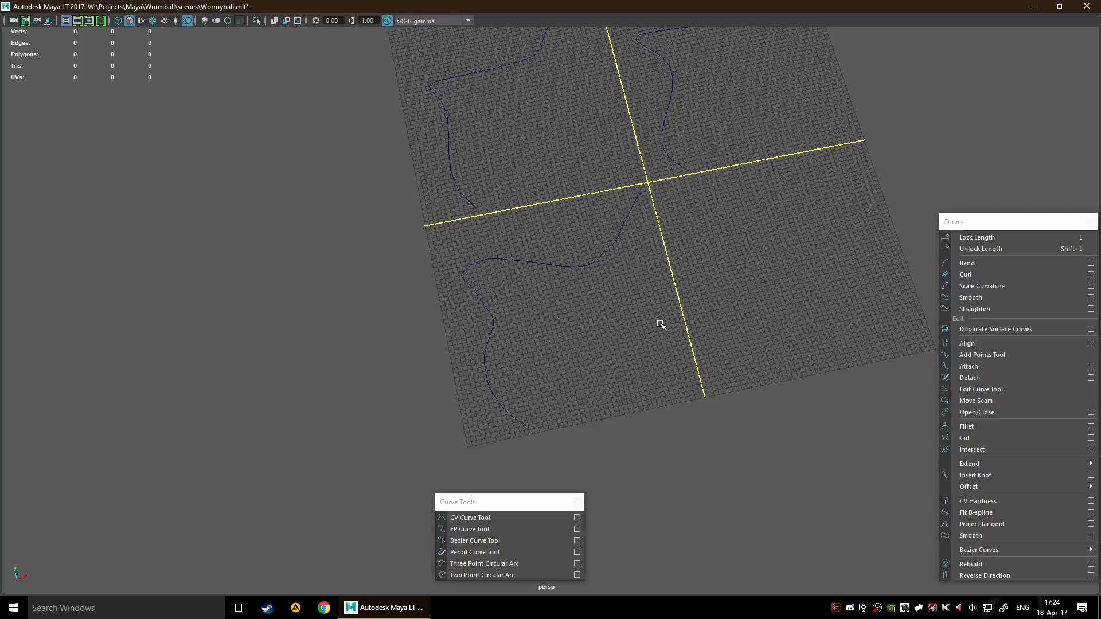
# Start a curve with the Bezier Curve Tool in the near-right quadrant, placing five anchors with smooth tangents from the near edge toward the centre
pyautogui.keyDown('alt'); pyautogui.moveTo(715, 297); pyautogui.dragTo(528, 395, button='middle'); pyautogui.keyUp('alt')
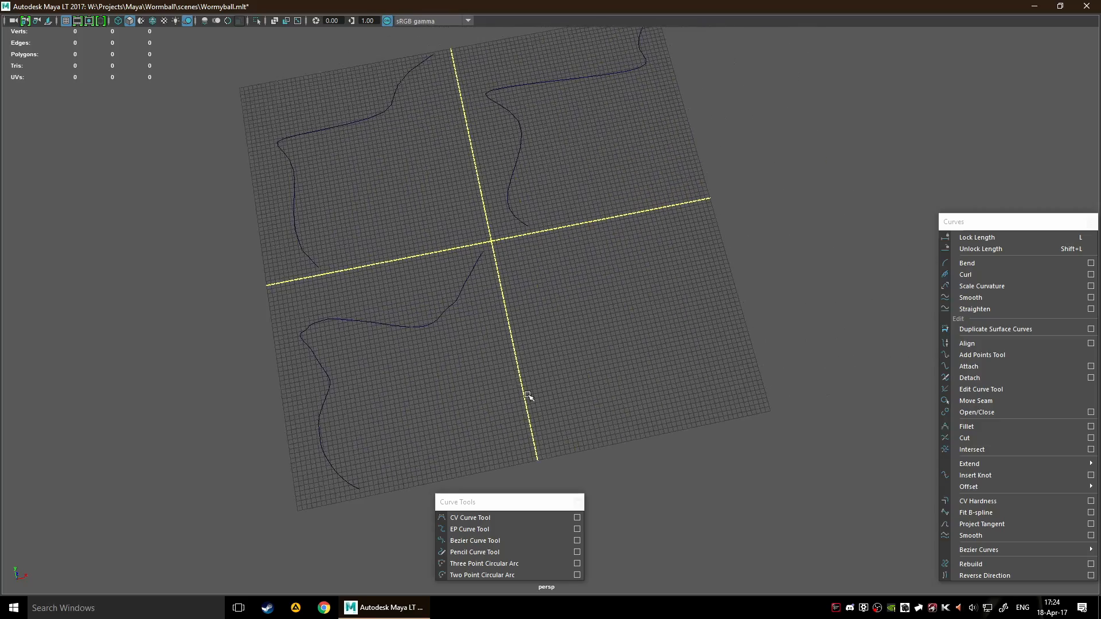
pyautogui.click(495, 540)
pyautogui.scroll(8, 593, 403)
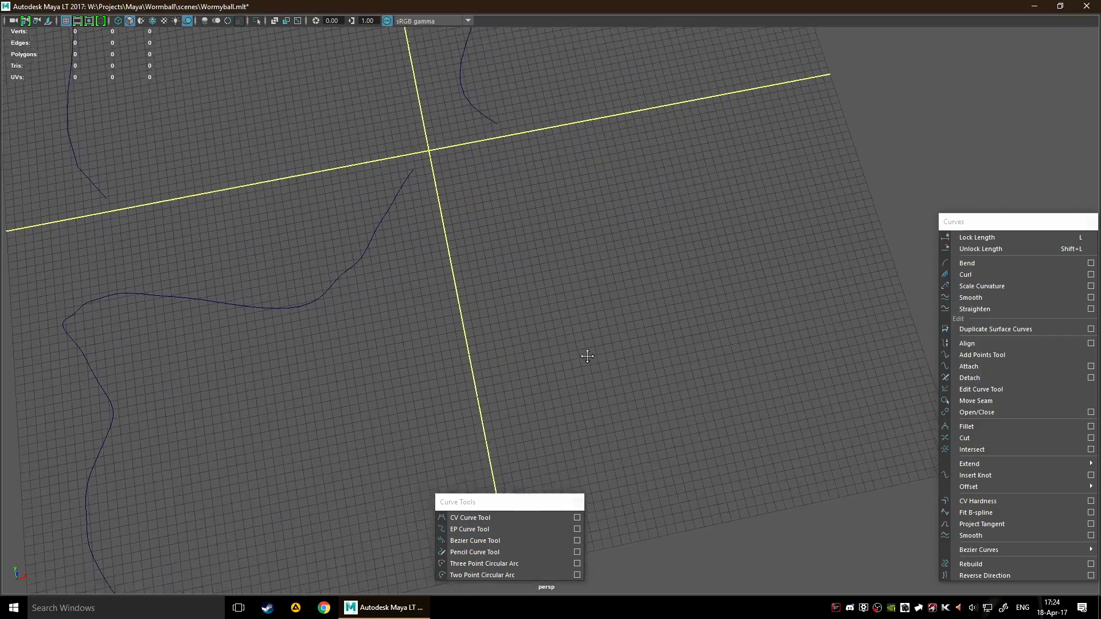
pyautogui.scroll(-5, 580, 304)
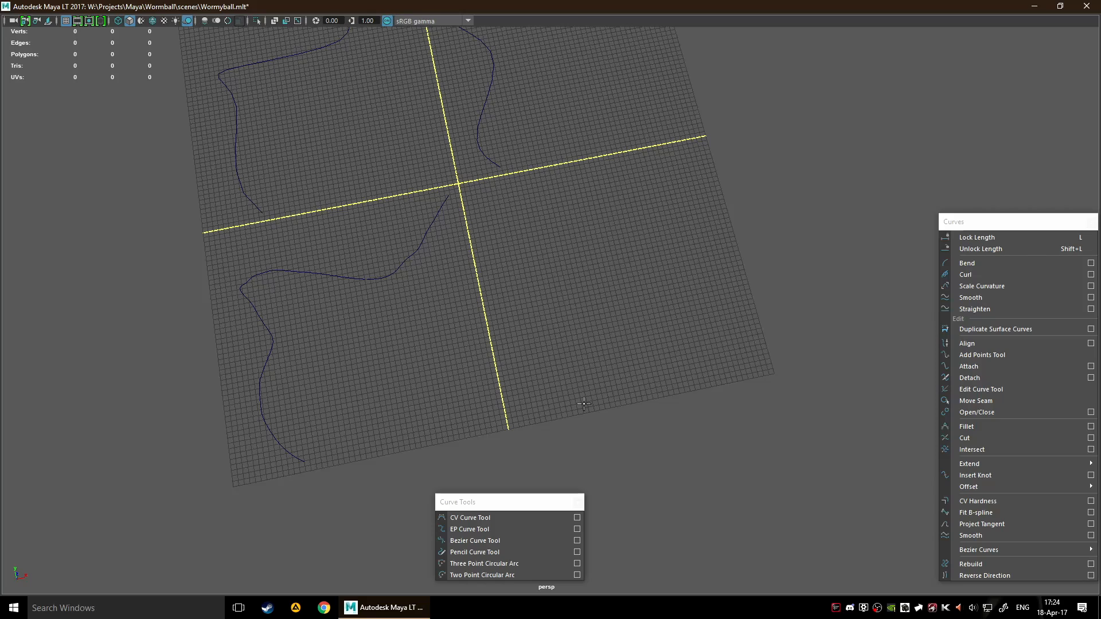
pyautogui.moveTo(584, 404); pyautogui.dragTo(537, 368)
pyautogui.moveTo(561, 308)
pyautogui.mouseDown()
pyautogui.moveTo(578, 308)
pyautogui.moveTo(571, 295)
pyautogui.moveTo(580, 307)
pyautogui.mouseUp()
pyautogui.moveTo(590, 267); pyautogui.dragTo(579, 246)
pyautogui.moveTo(520, 204); pyautogui.dragTo(521, 189)
pyautogui.keyDown('alt'); pyautogui.moveTo(592, 188); pyautogui.dragTo(586, 260, button='middle'); pyautogui.keyUp('alt')
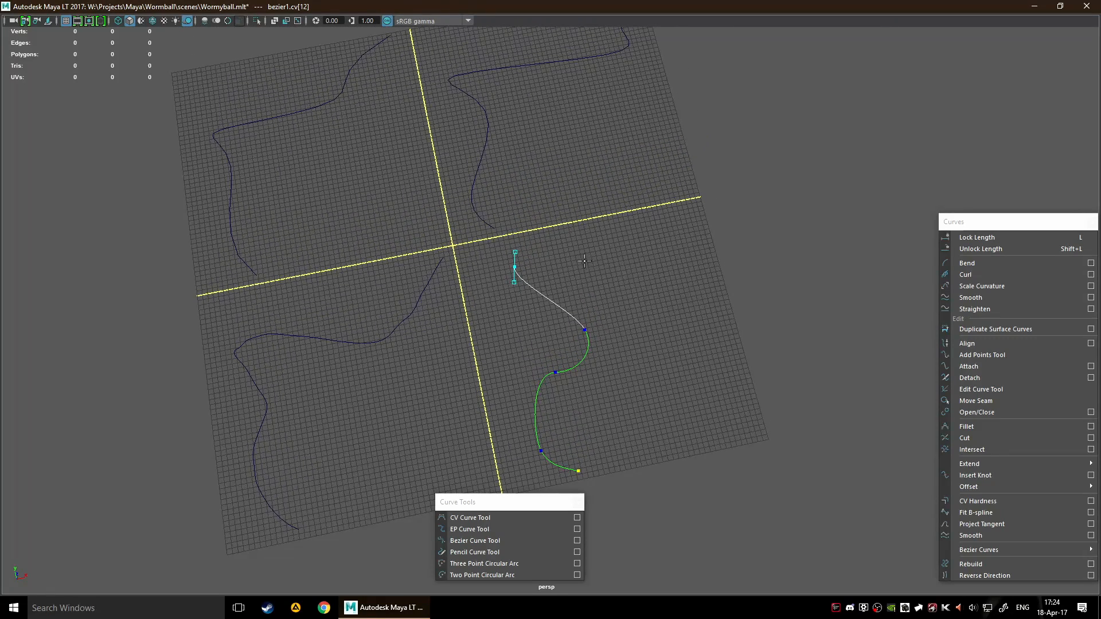
# Extend the Bezier curve with four zigzagging corner anchors and a smooth end anchor by the grid's outer edge, then complete and deselect it
pyautogui.click(577, 246)
pyautogui.click(608, 286)
pyautogui.click(637, 234)
pyautogui.click(686, 269)
pyautogui.moveTo(704, 216); pyautogui.dragTo(691, 197)
pyautogui.press('w')
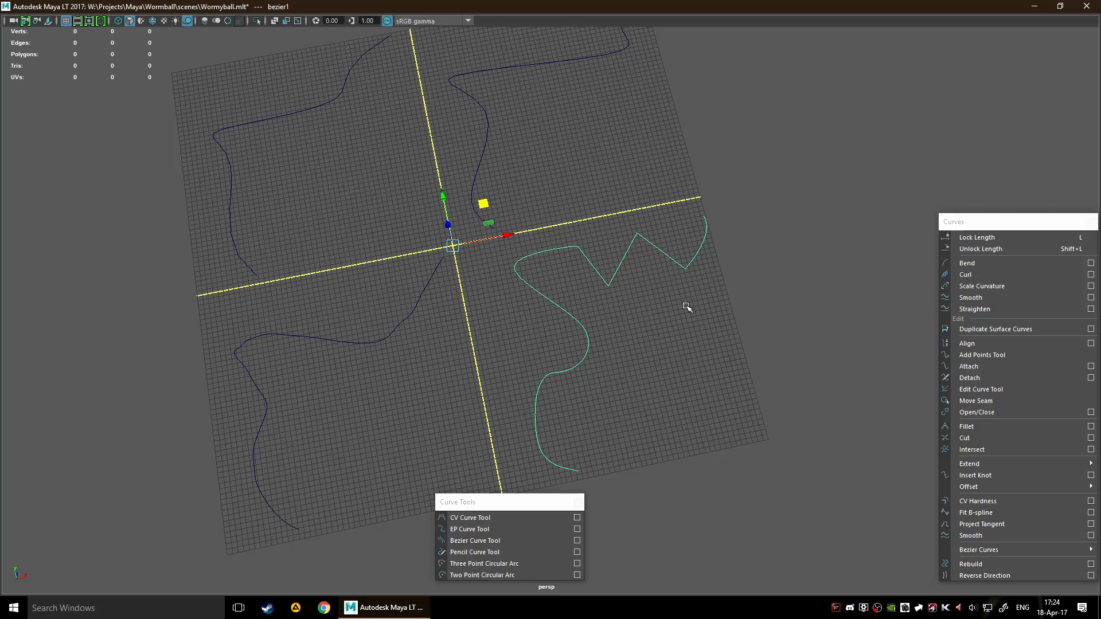
pyautogui.click(656, 294)
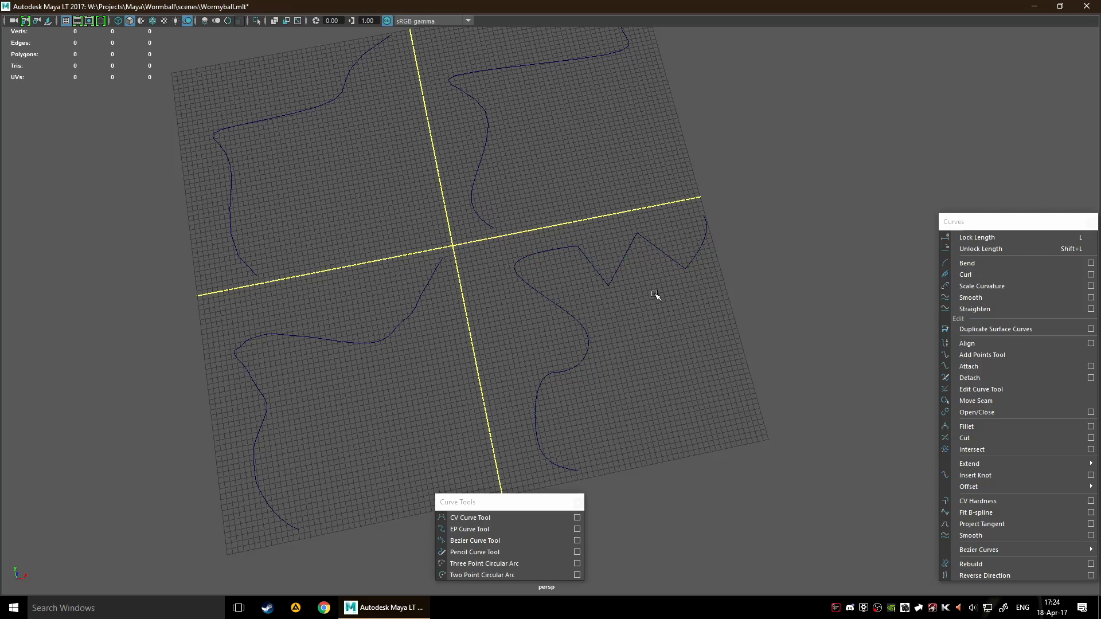
# Locate and select bezier1 in the Outliner to examine its object type, close the Outliner and deselect the curve
pyautogui.hotkey('shift', 'o')
pyautogui.scroll(-1, 256, 190)
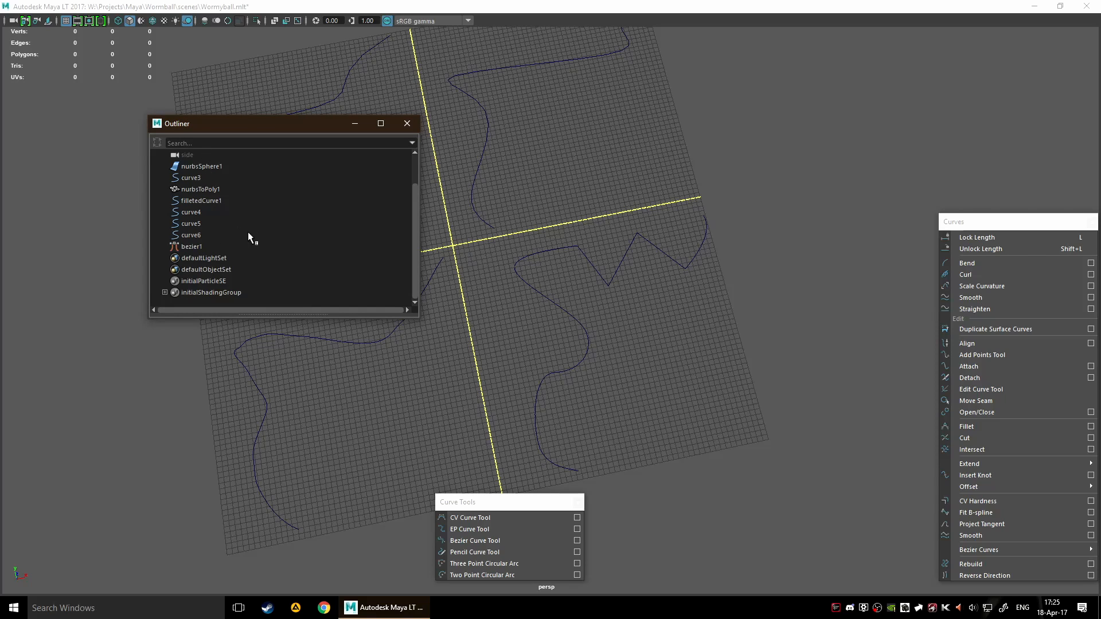
pyautogui.click(220, 247)
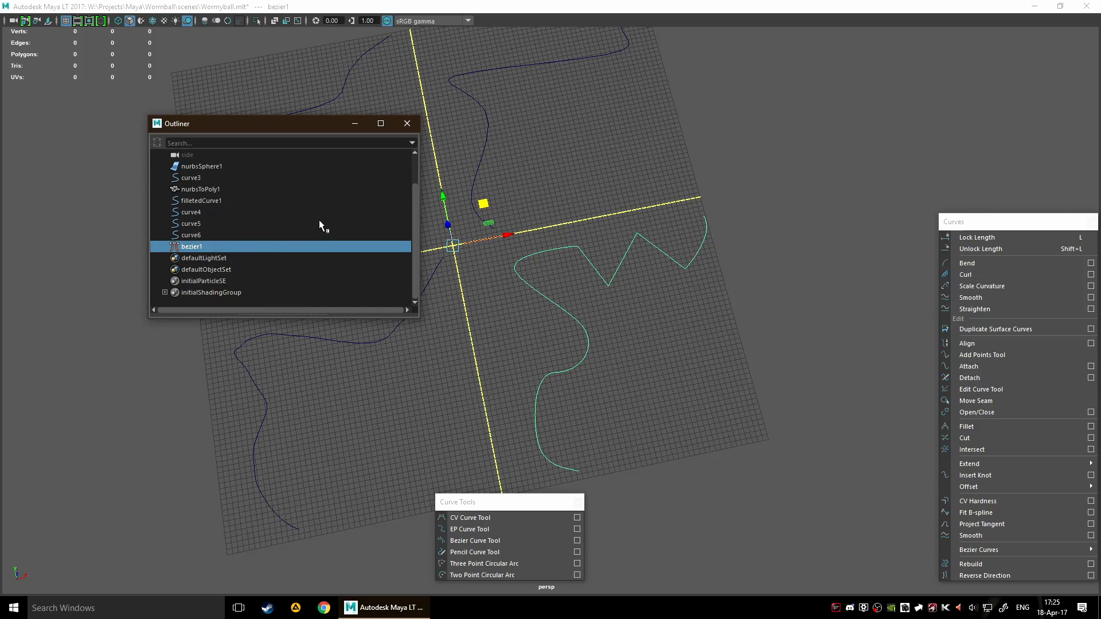
pyautogui.keyDown('alt'); pyautogui.moveTo(543, 254); pyautogui.dragTo(614, 238, button='middle'); pyautogui.keyUp('alt')
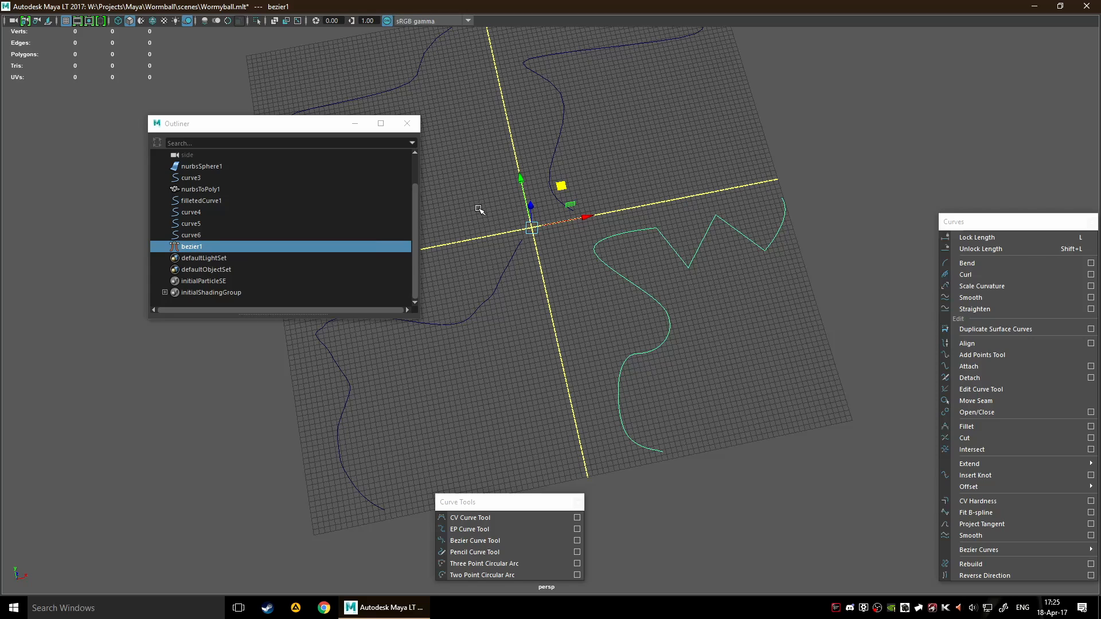
pyautogui.click(402, 131)
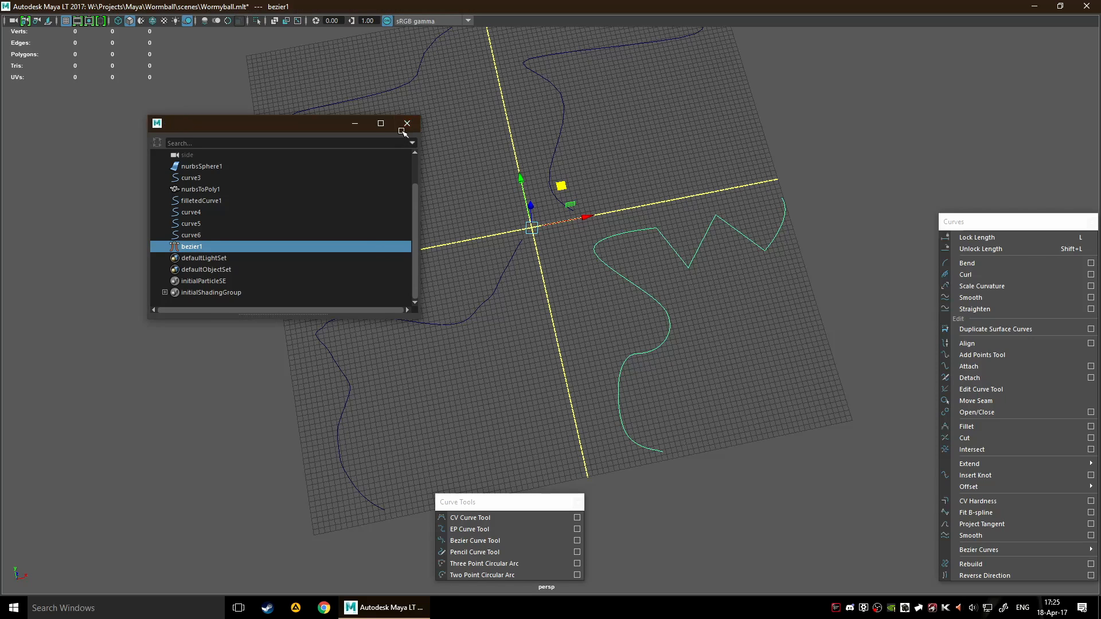
pyautogui.click(404, 127)
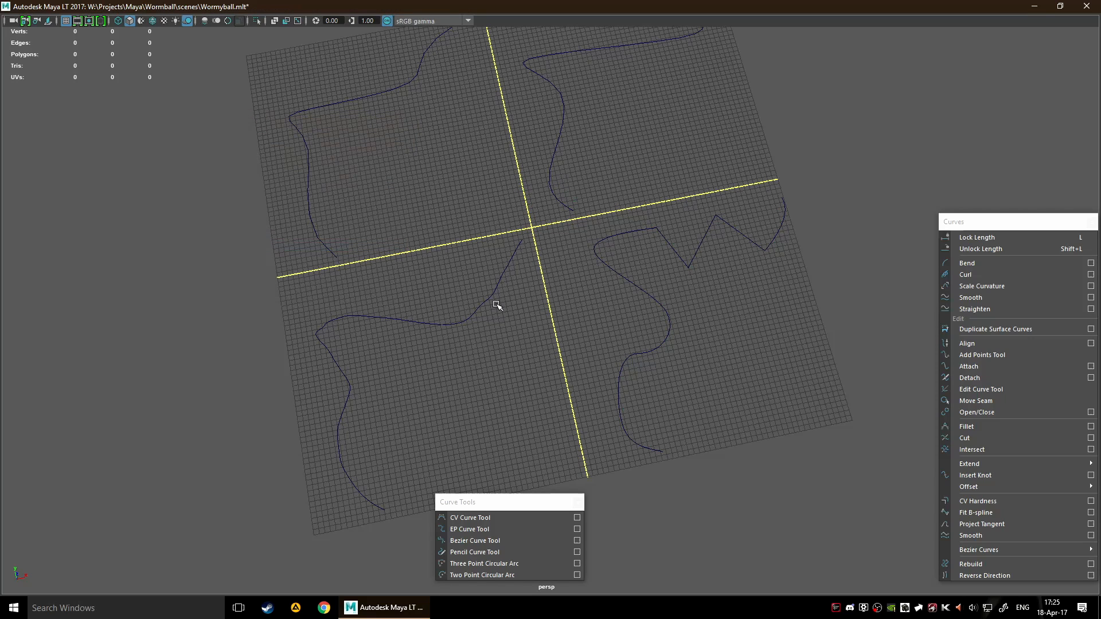
pyautogui.click(764, 379)
# Select the CV curve in the far-left quadrant and switch it to hull component selection
pyautogui.keyDown('alt'); pyautogui.moveTo(556, 298); pyautogui.dragTo(627, 359, button='middle'); pyautogui.keyUp('alt')
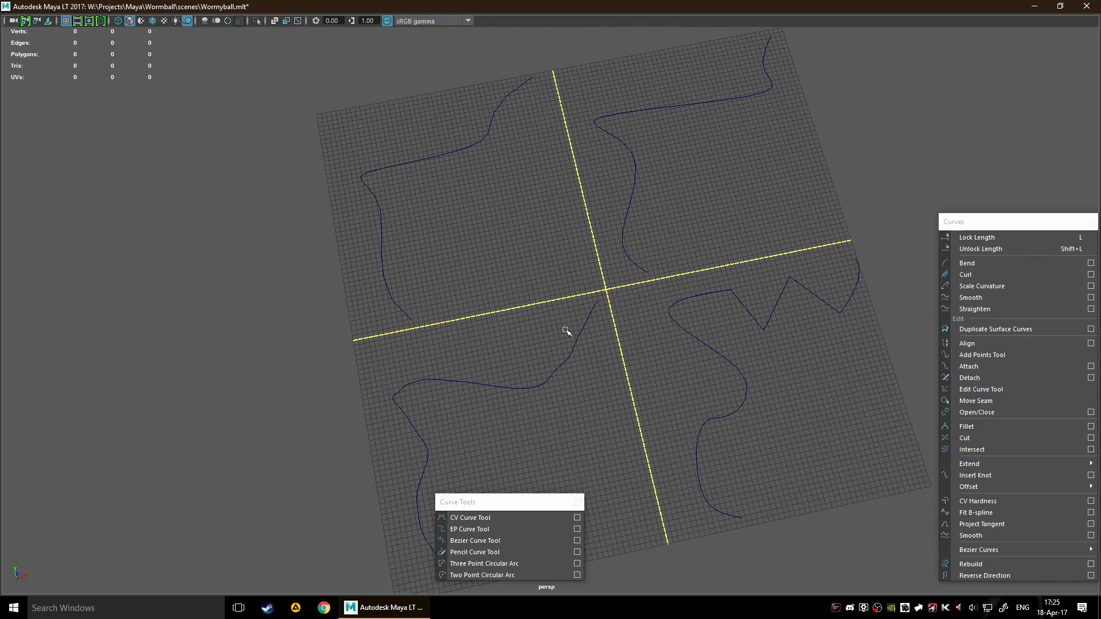
pyautogui.rightClick(547, 260)
pyautogui.moveTo(328, 152); pyautogui.dragTo(415, 231)
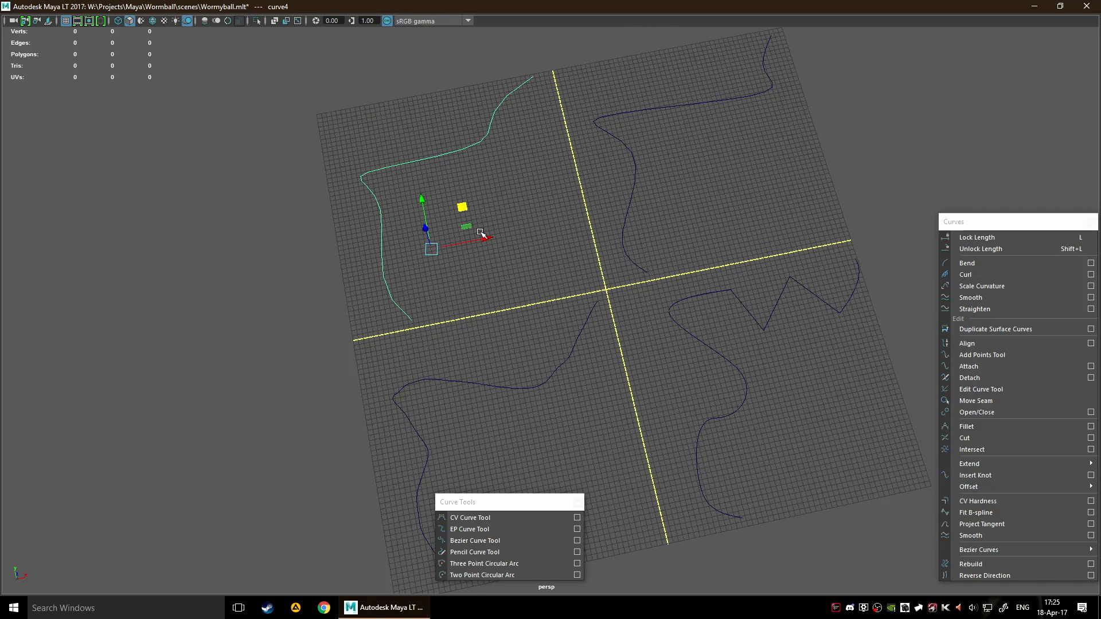
pyautogui.moveTo(465, 205); pyautogui.dragTo(506, 204, button='right')
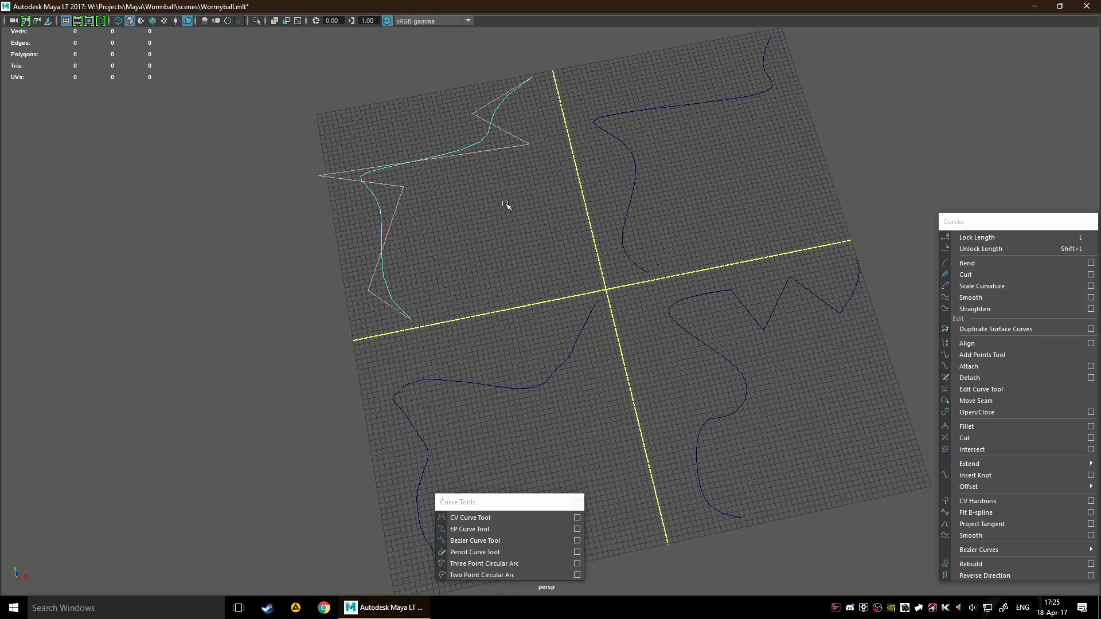
pyautogui.keyDown('alt'); pyautogui.moveTo(510, 205); pyautogui.dragTo(541, 308, button='middle'); pyautogui.keyUp('alt')
pyautogui.scroll(3, 580, 275)
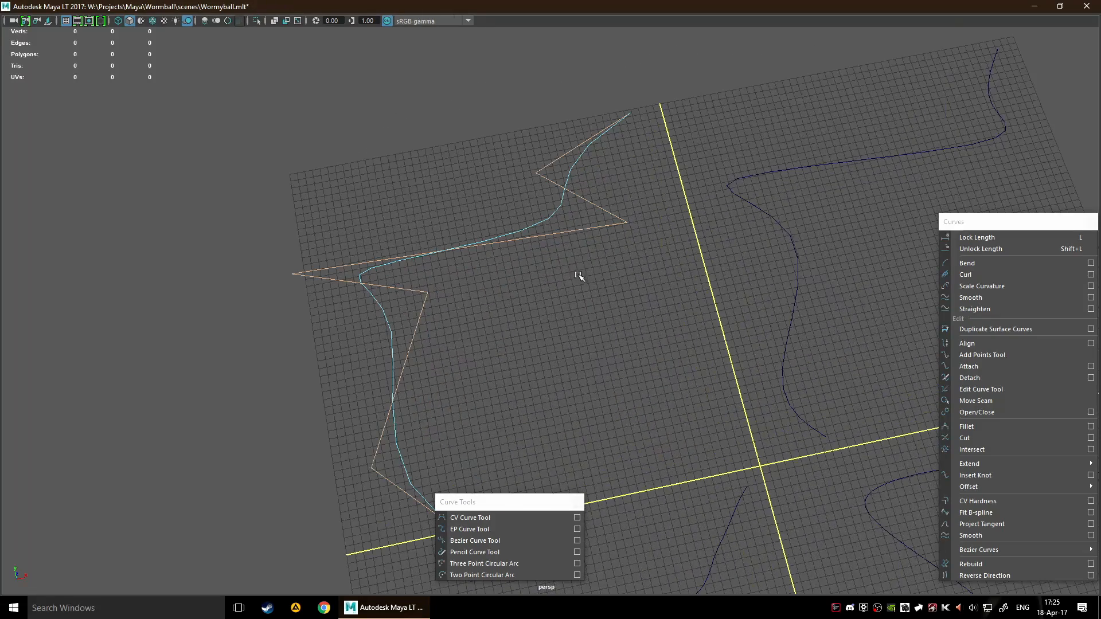
# Try to reshape the CV curve by selecting and moving its hull, undo the changes and deselect the hull
pyautogui.moveTo(607, 191); pyautogui.dragTo(646, 248)
pyautogui.moveTo(521, 275); pyautogui.dragTo(507, 234)
pyautogui.hotkey('ctrl', 'z')
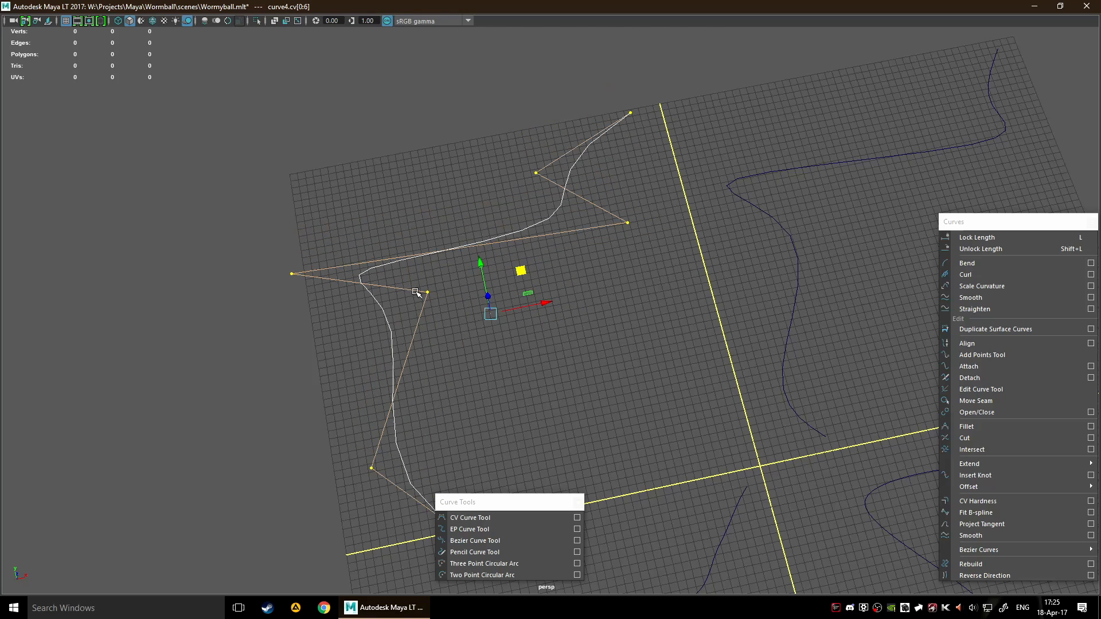
pyautogui.moveTo(418, 290); pyautogui.dragTo(456, 303, button='middle')
pyautogui.hotkey('ctrl', 'z')
pyautogui.click(453, 316)
pyautogui.hotkey('ctrl', 'z')
pyautogui.click(413, 310)
pyautogui.hotkey('ctrl', 'z')
pyautogui.press('f')
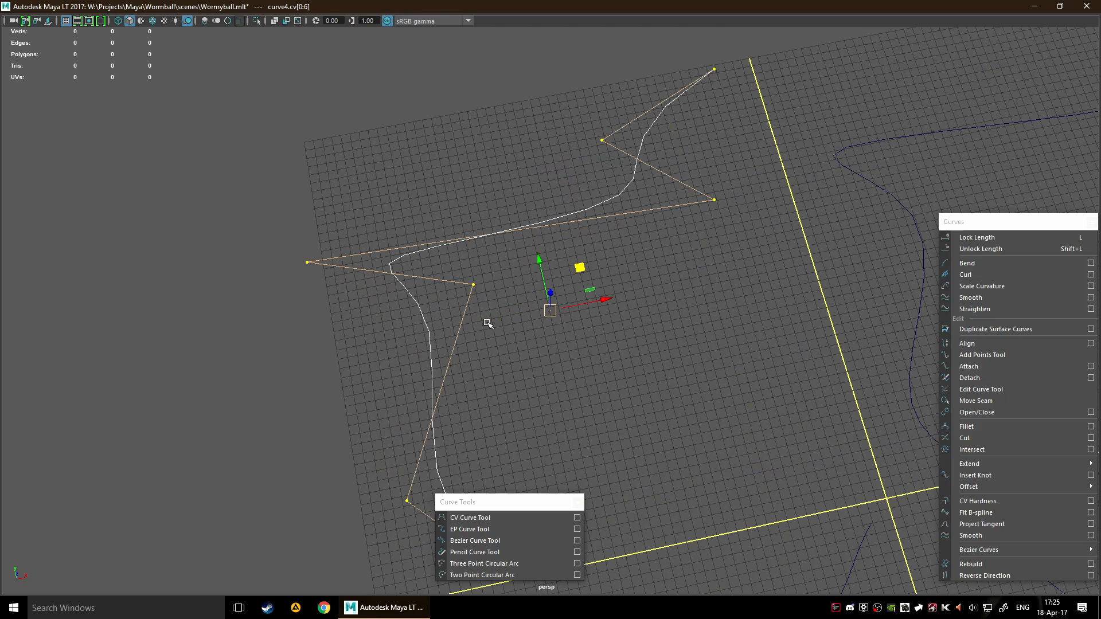
pyautogui.moveTo(547, 308); pyautogui.dragTo(594, 281)
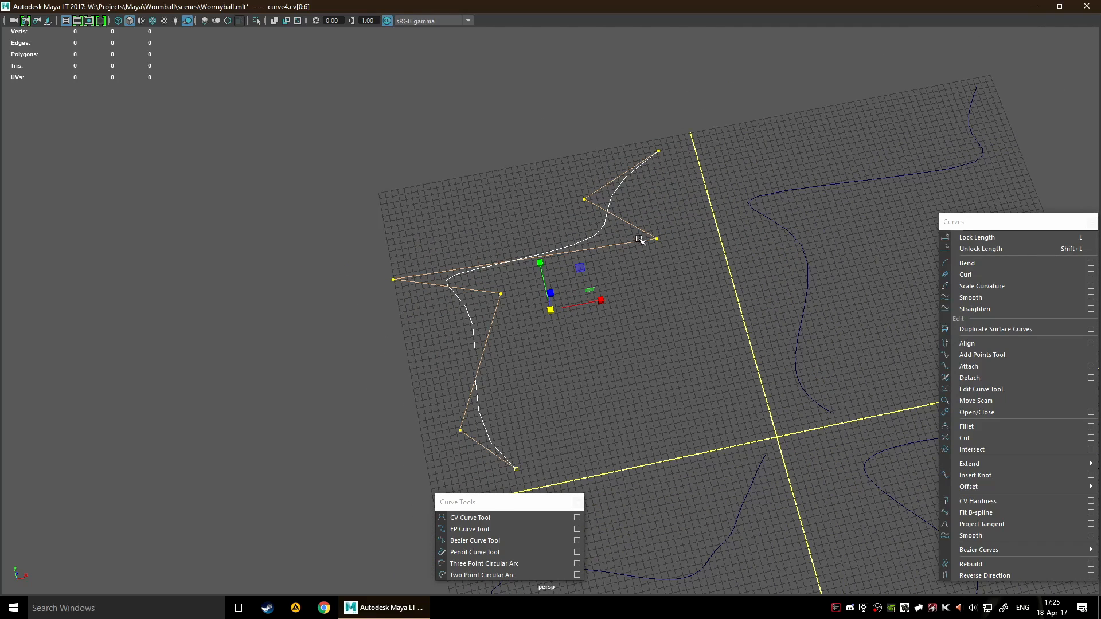
pyautogui.click(646, 273)
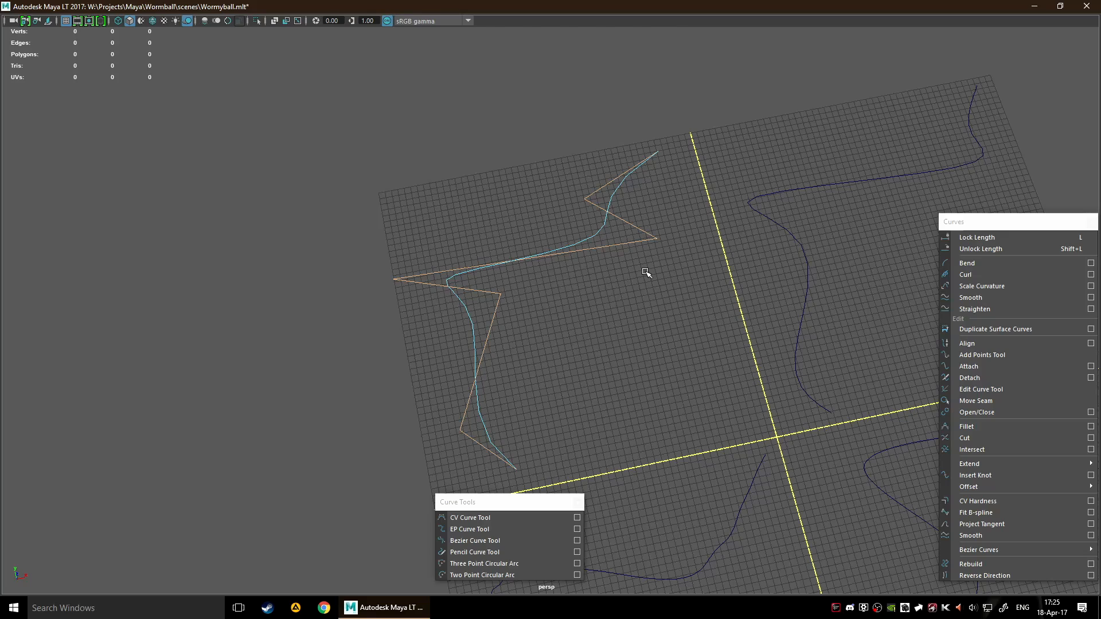
# Switch the CV curve to control vertex selection and move its third vertex from the near end toward the grid's centre line
pyautogui.rightClick(620, 300)
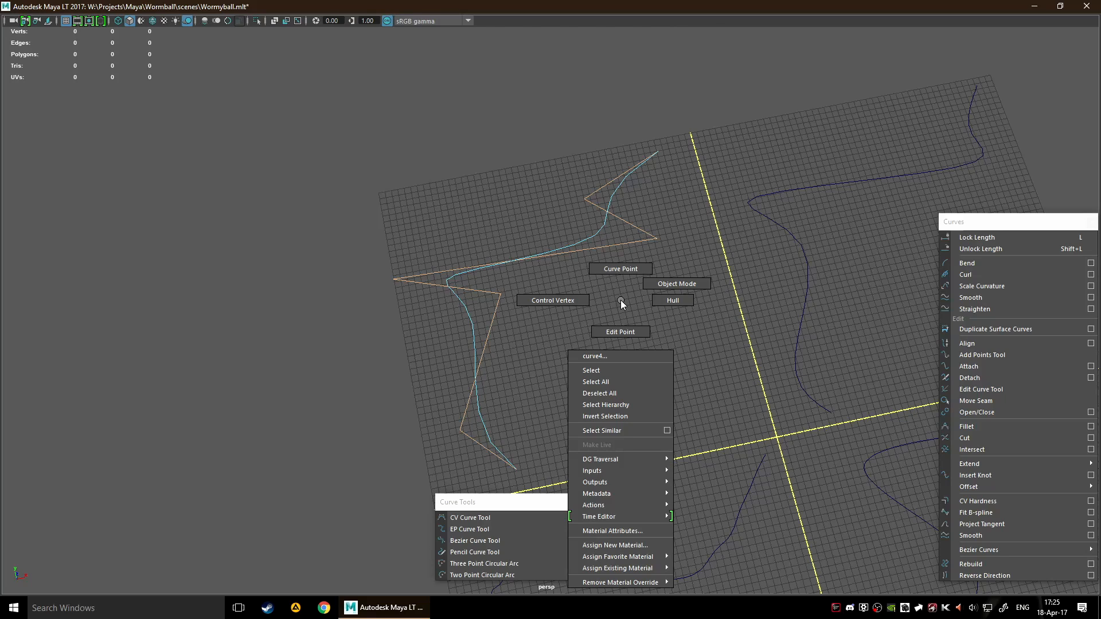
pyautogui.moveTo(621, 301); pyautogui.dragTo(559, 293, button='right')
pyautogui.scroll(5, 631, 305)
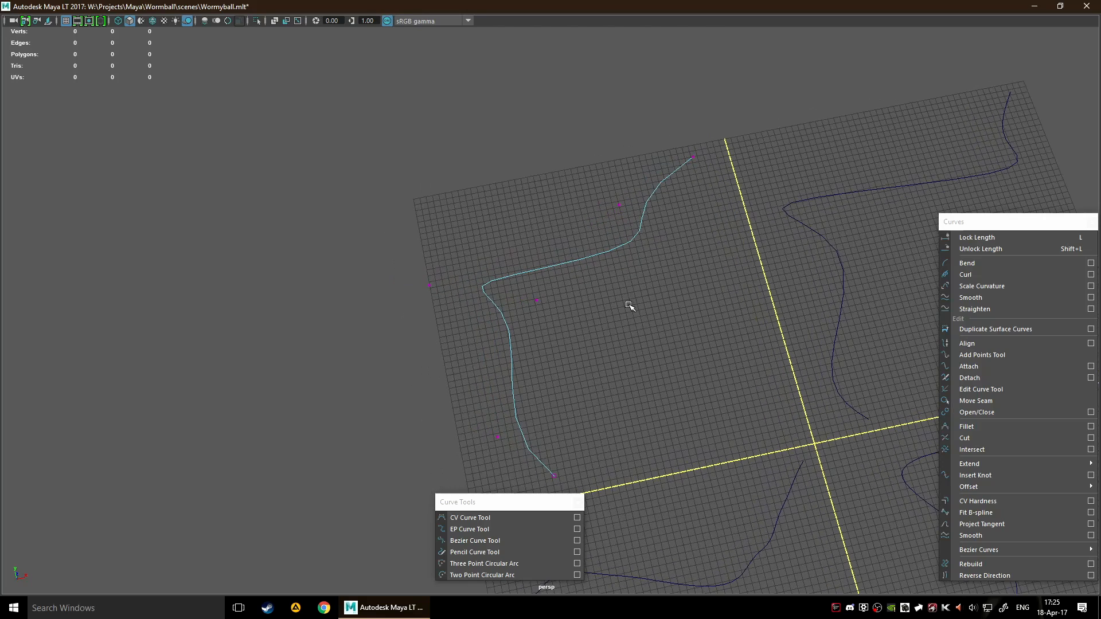
pyautogui.moveTo(511, 275); pyautogui.dragTo(605, 344)
pyautogui.press('w')
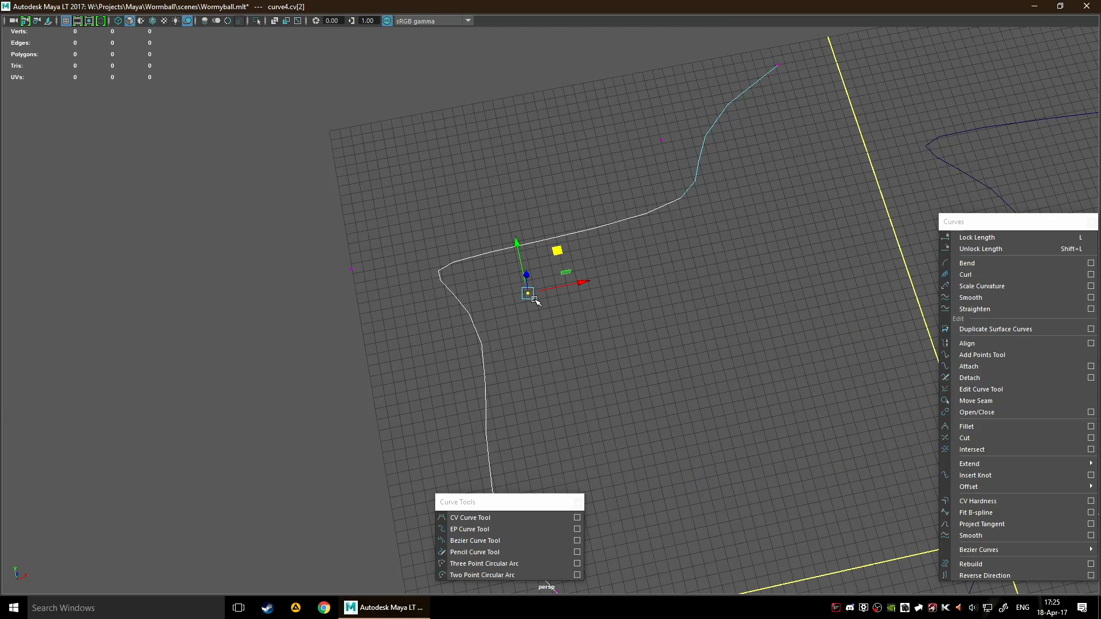
pyautogui.moveTo(557, 251); pyautogui.dragTo(661, 269)
# Reposition the CV curve's control vertex at the grid's outer edge and the second vertex from the curve's far end
pyautogui.click(351, 269)
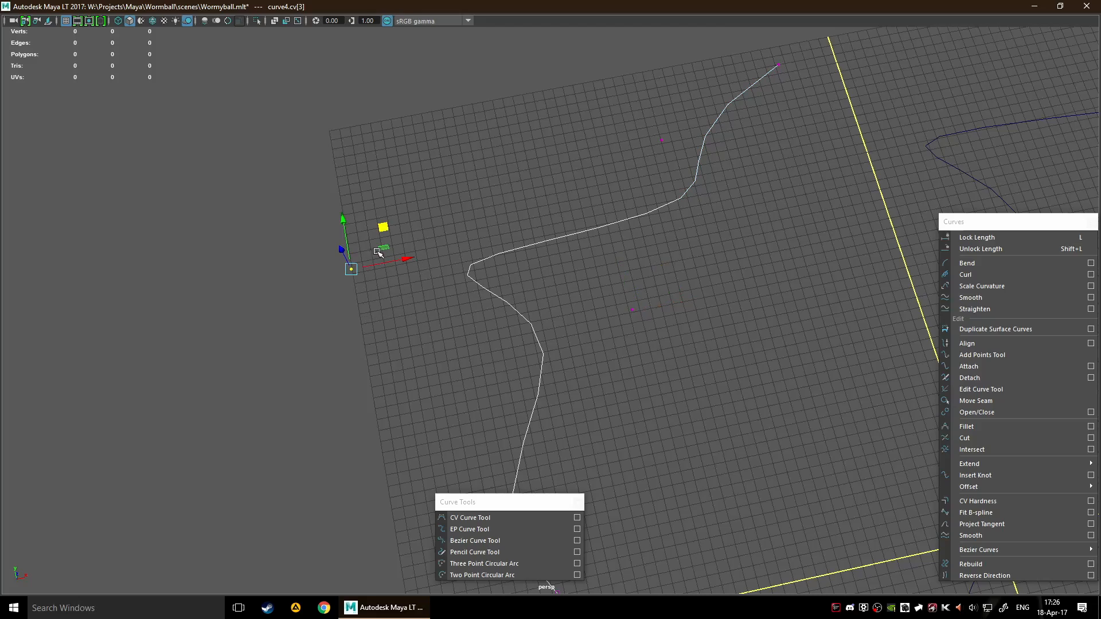
pyautogui.keyDown('alt'); pyautogui.moveTo(397, 252); pyautogui.dragTo(428, 224); pyautogui.keyUp('alt')
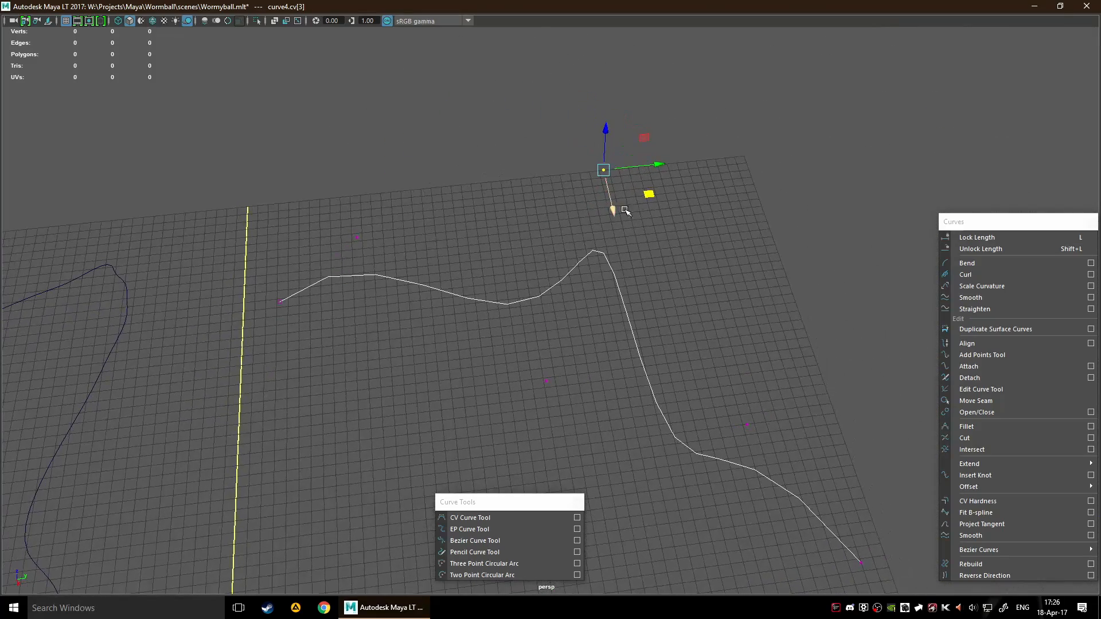
pyautogui.moveTo(654, 196); pyautogui.dragTo(642, 220)
pyautogui.moveTo(302, 207); pyautogui.dragTo(426, 226)
pyautogui.moveTo(741, 400)
pyautogui.mouseDown()
pyautogui.moveTo(795, 454)
pyautogui.moveTo(780, 413)
pyautogui.moveTo(745, 398)
pyautogui.moveTo(745, 422)
pyautogui.mouseUp()
pyautogui.keyDown('alt'); pyautogui.moveTo(509, 396); pyautogui.dragTo(635, 363); pyautogui.keyUp('alt')
pyautogui.scroll(-3, 728, 338)
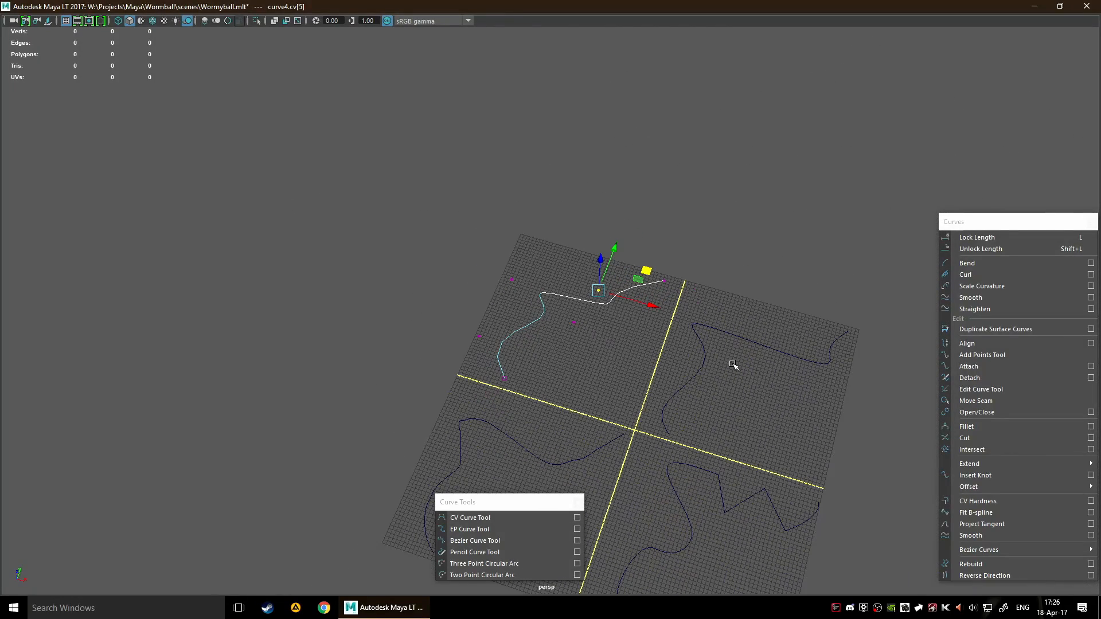
# Select the EP curve in the far-right quadrant and switch it to control vertex selection
pyautogui.moveTo(637, 333); pyautogui.dragTo(760, 393)
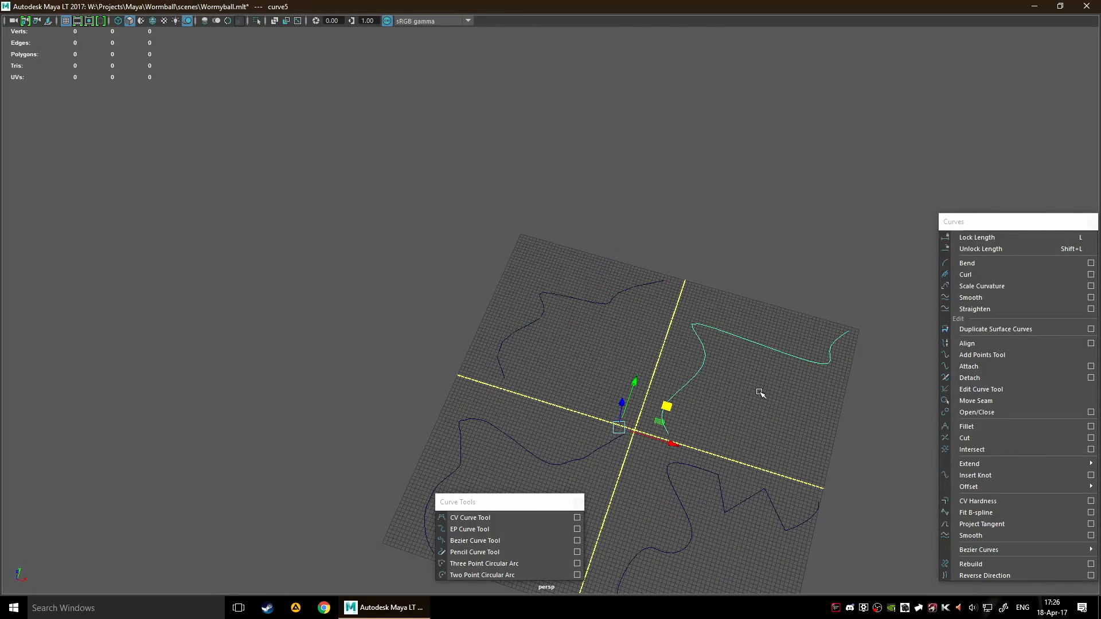
pyautogui.moveTo(742, 326); pyautogui.dragTo(676, 327, button='right')
pyautogui.keyDown('alt'); pyautogui.moveTo(676, 327); pyautogui.dragTo(480, 266, button='middle'); pyautogui.keyUp('alt')
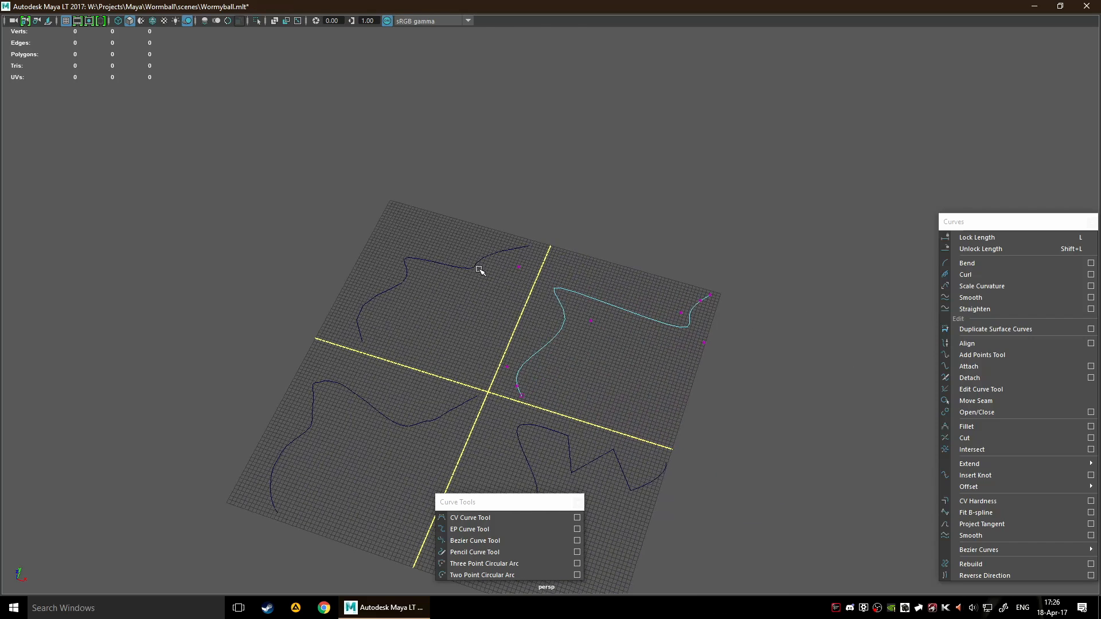
# Reposition two control vertices in the outer half of the EP curve and return it to object selection
pyautogui.click(519, 267)
pyautogui.moveTo(568, 247); pyautogui.dragTo(619, 261)
pyautogui.moveTo(670, 303); pyautogui.dragTo(708, 272)
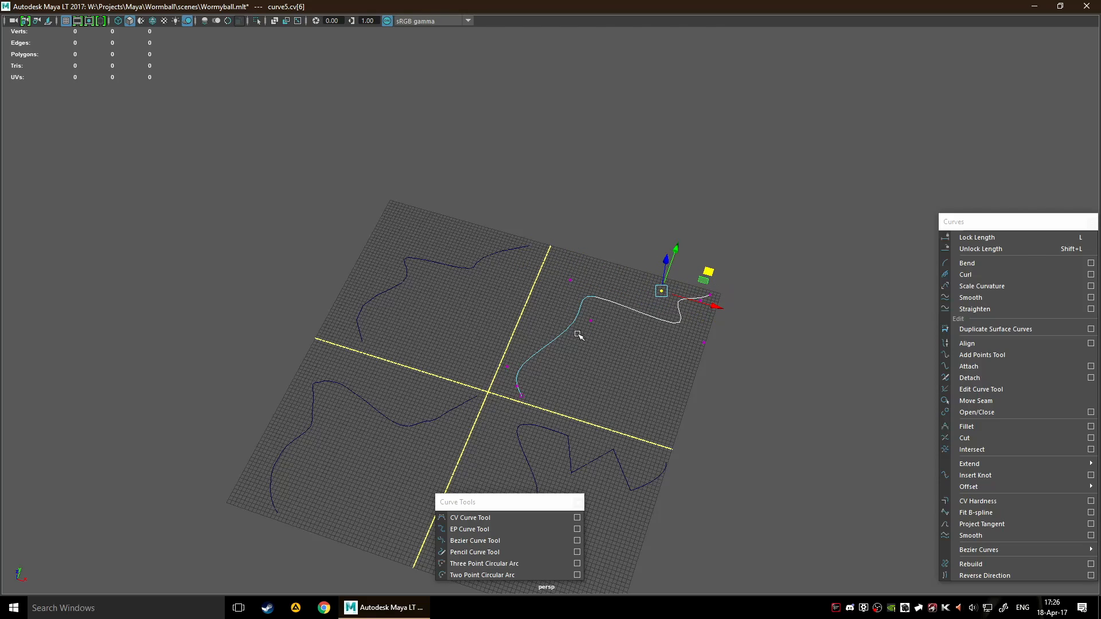
pyautogui.moveTo(446, 226); pyautogui.dragTo(526, 304)
pyautogui.moveTo(534, 300); pyautogui.dragTo(661, 352)
pyautogui.click(641, 364)
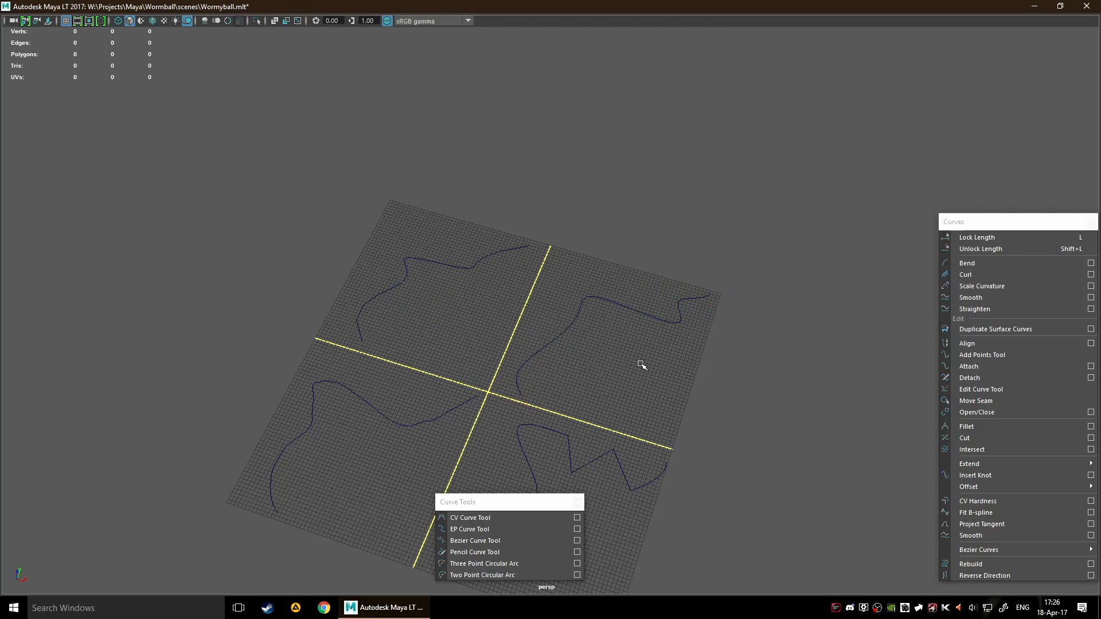
# Select the pencil curve in the near-left quadrant and switch it to control vertex selection
pyautogui.click(374, 409)
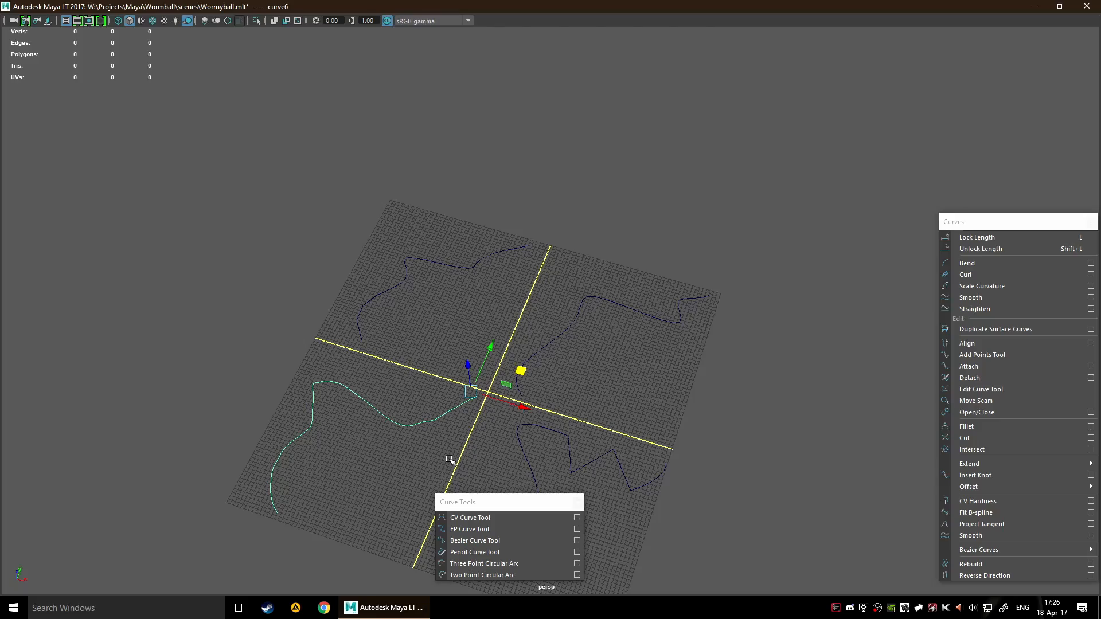
pyautogui.press('F8')
pyautogui.scroll(8, 381, 405)
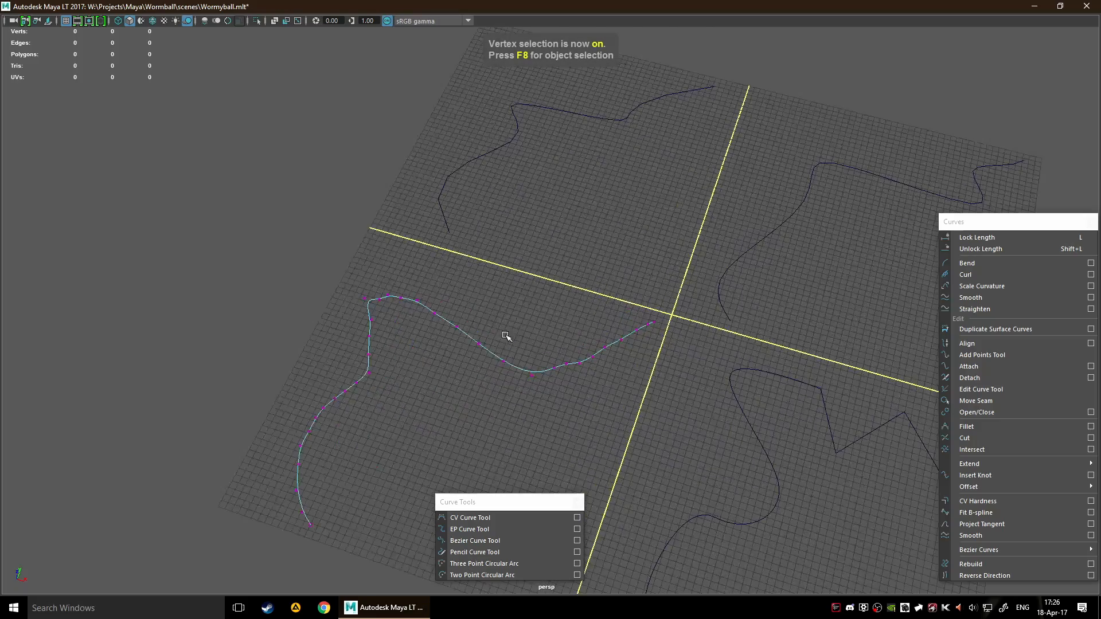
pyautogui.scroll(3, 525, 388)
pyautogui.scroll(-6, 618, 322)
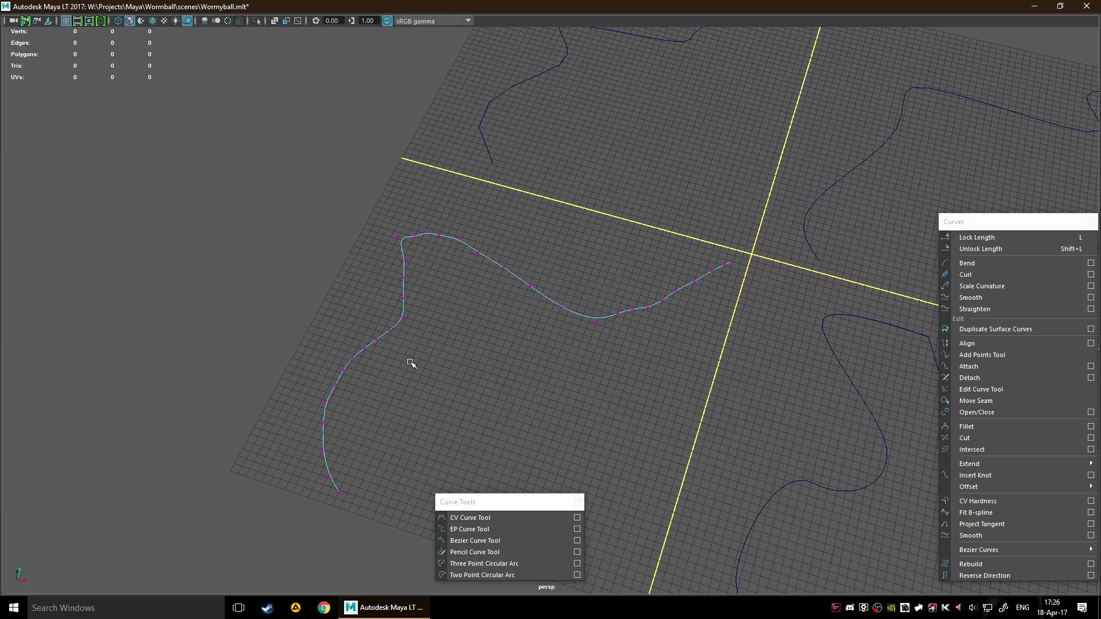
# Reshape the pencil curve by moving three single control vertices and a group of three vertices near its inner end
pyautogui.moveTo(593, 322); pyautogui.dragTo(495, 343)
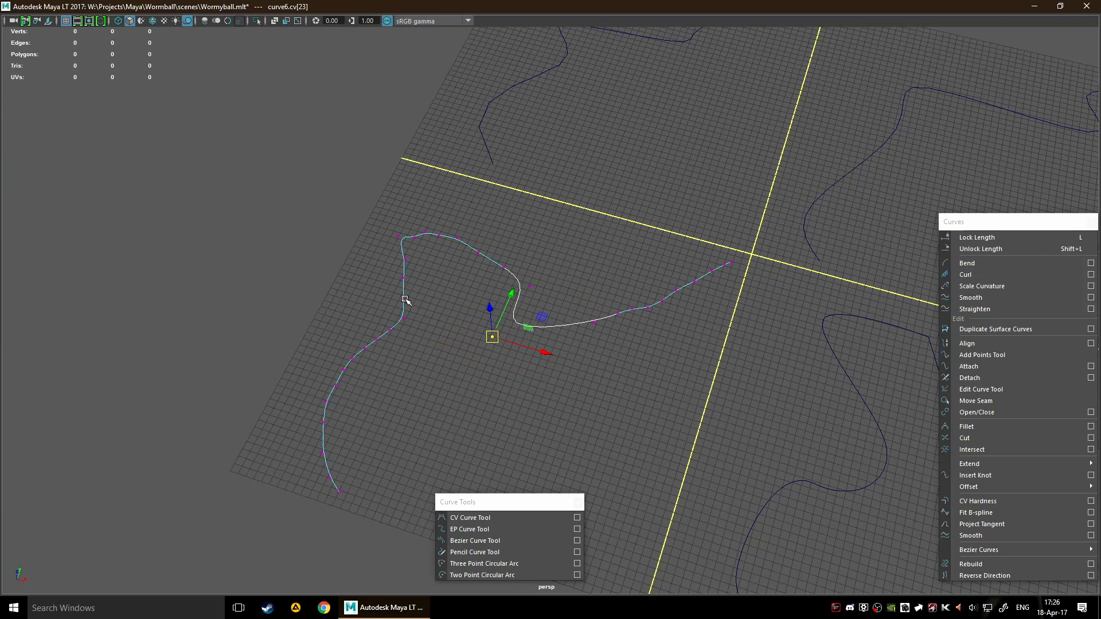
pyautogui.moveTo(403, 299); pyautogui.dragTo(446, 311)
pyautogui.moveTo(504, 268); pyautogui.dragTo(564, 245)
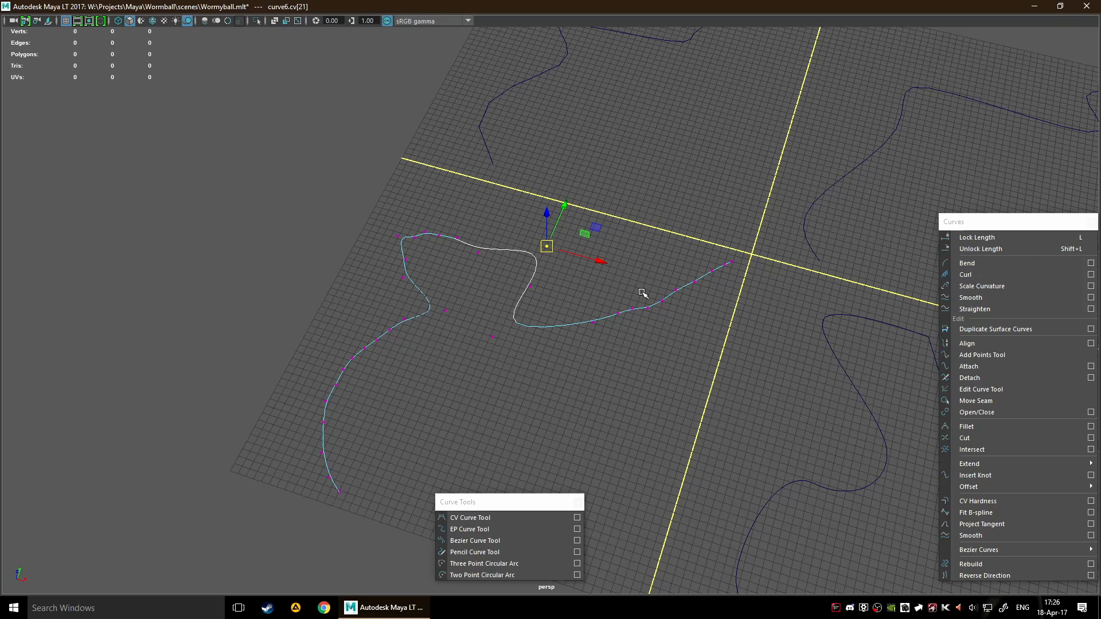
pyautogui.moveTo(626, 284); pyautogui.dragTo(673, 357)
pyautogui.keyDown('alt'); pyautogui.moveTo(716, 324); pyautogui.dragTo(587, 360); pyautogui.keyUp('alt')
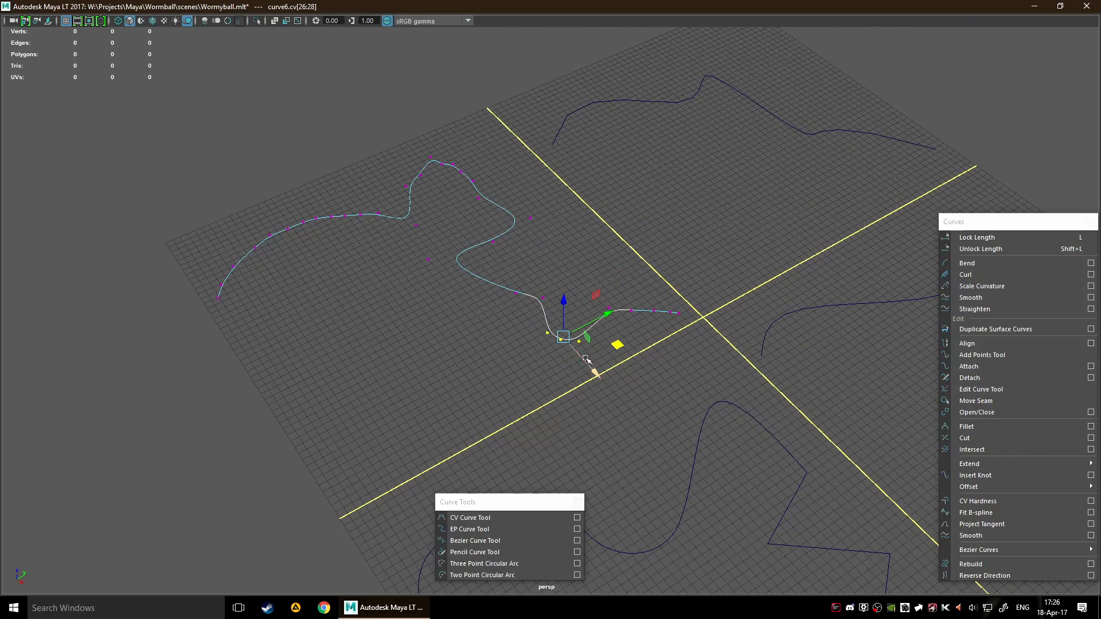
# Select two adjacent control vertices on the pencil curve's outer part and shift them toward the grid's outer edge
pyautogui.click(487, 359)
pyautogui.moveTo(503, 290); pyautogui.dragTo(332, 318)
pyautogui.moveTo(332, 318); pyautogui.dragTo(370, 336)
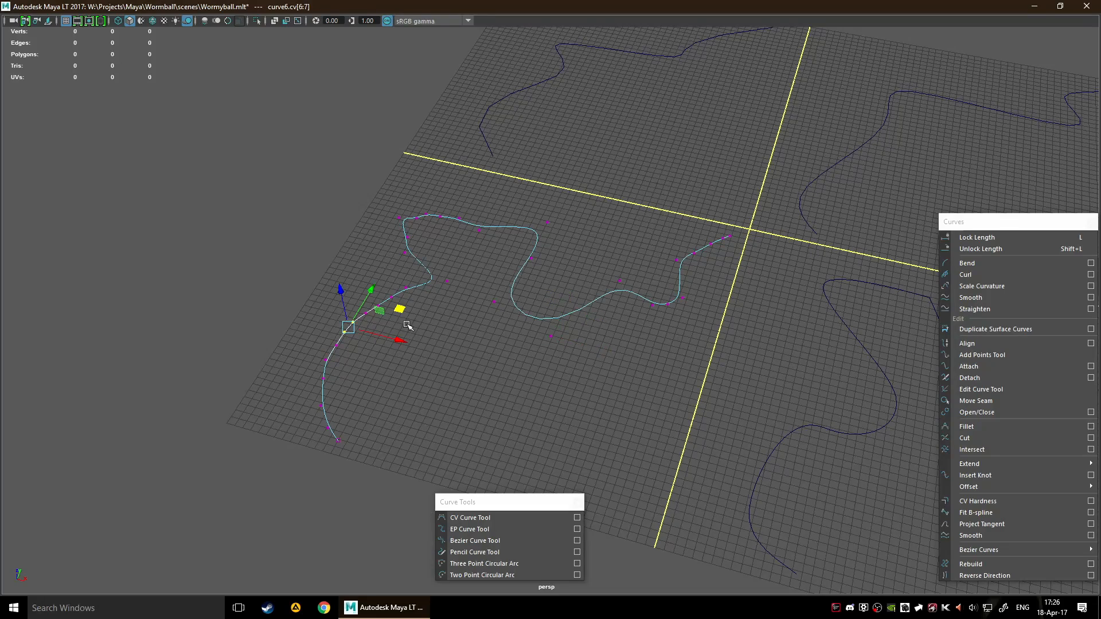
pyautogui.scroll(-5, 534, 363)
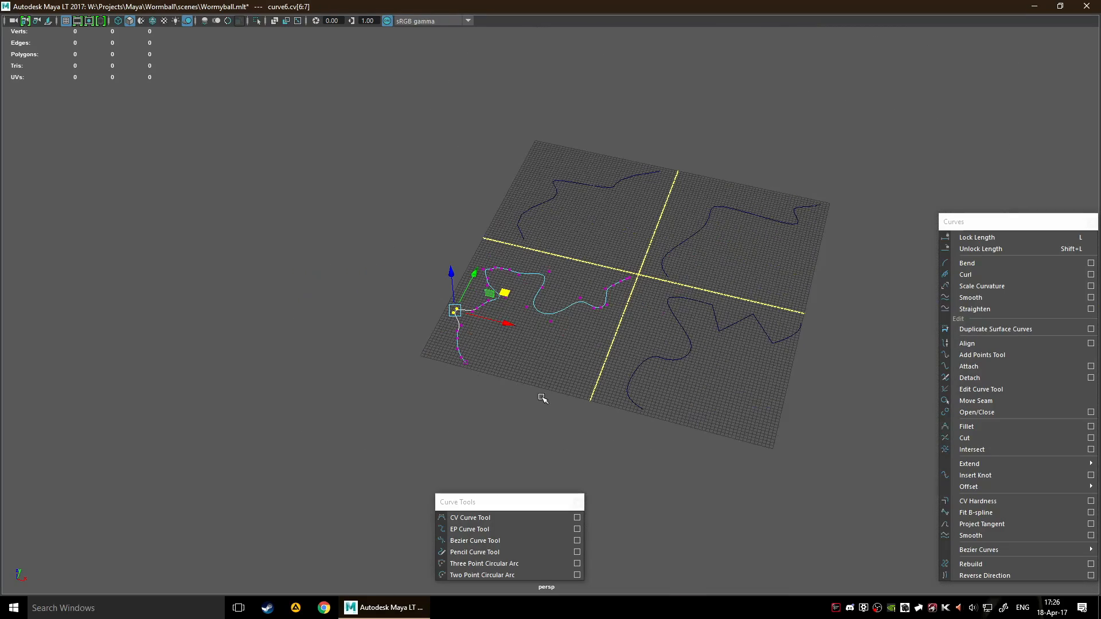
# Switch the Bezier curve in the near-right quadrant to control vertex selection
pyautogui.keyDown('alt'); pyautogui.moveTo(661, 340); pyautogui.dragTo(492, 317, button='middle'); pyautogui.keyUp('alt')
pyautogui.moveTo(485, 314); pyautogui.dragTo(512, 338)
pyautogui.scroll(3, 542, 379)
pyautogui.scroll(3, 461, 360)
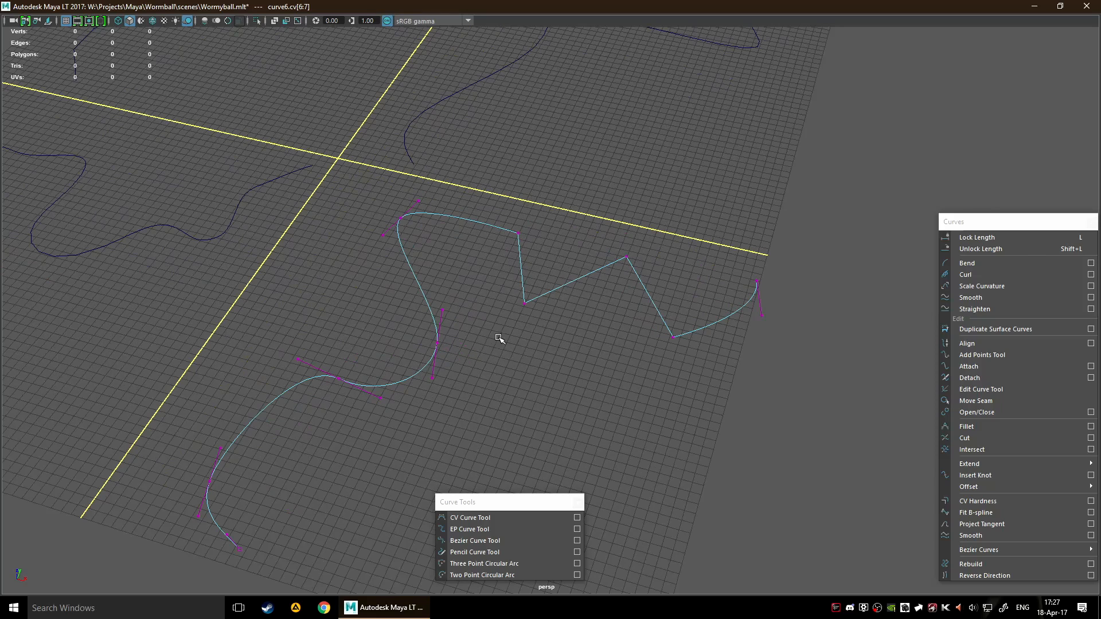
# Adjust the outer tangent handle of the Bezier curve's third anchor from the near end and deselect it
pyautogui.keyDown('alt'); pyautogui.moveTo(519, 370); pyautogui.dragTo(600, 322, button='middle'); pyautogui.keyUp('alt')
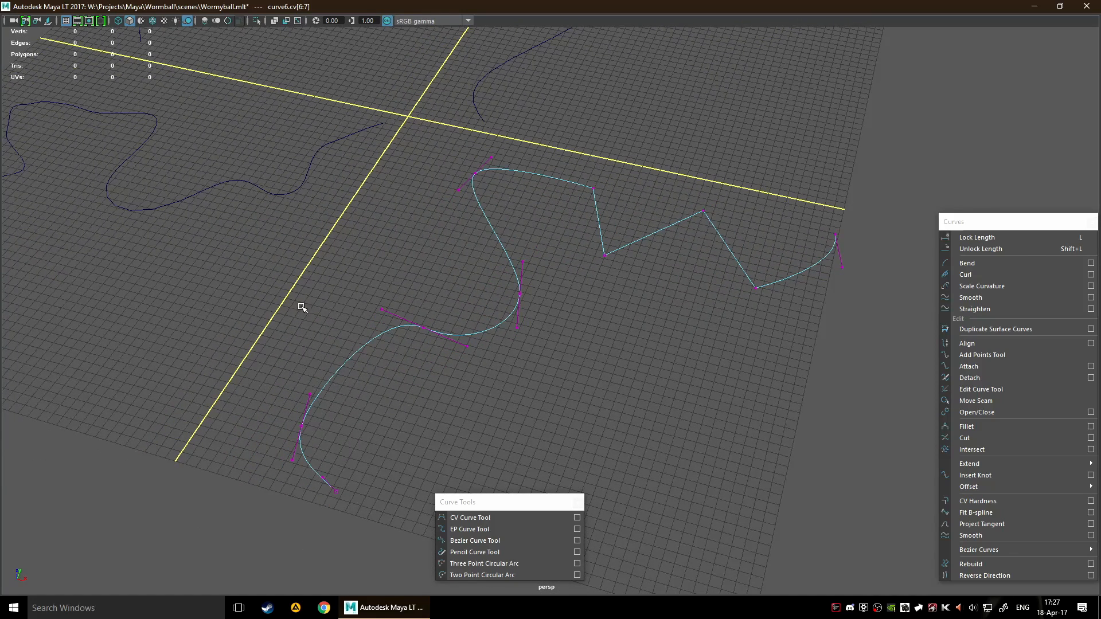
pyautogui.moveTo(332, 294); pyautogui.dragTo(392, 324)
pyautogui.moveTo(434, 293)
pyautogui.mouseDown()
pyautogui.moveTo(452, 281)
pyautogui.moveTo(439, 291)
pyautogui.mouseUp()
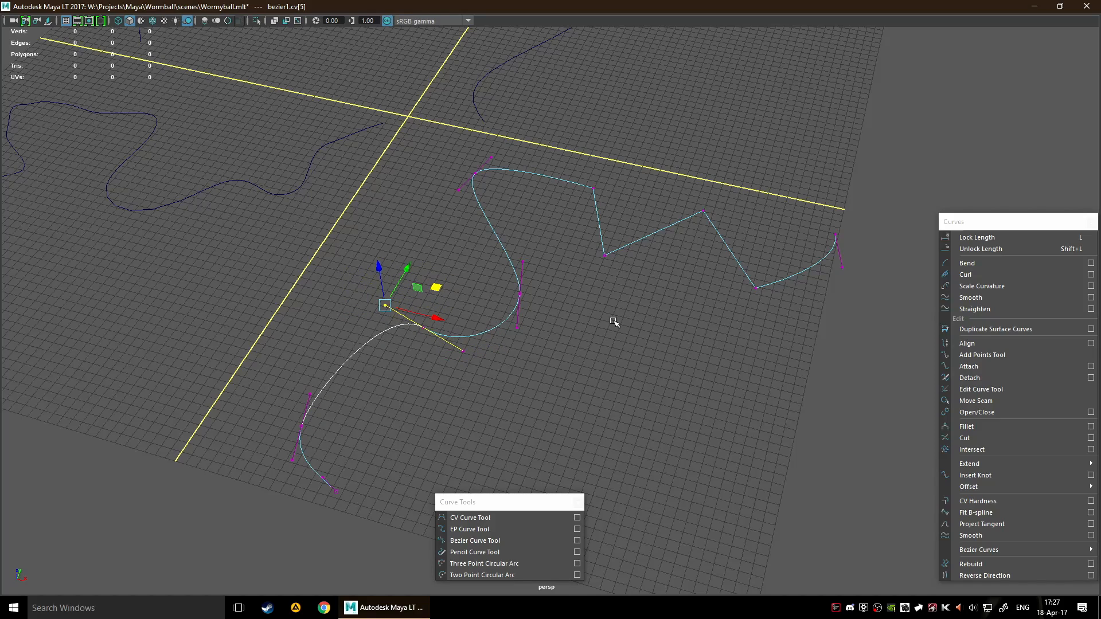
pyautogui.click(647, 359)
# Switch the CV curve in the far-left quadrant to edit point selection
pyautogui.scroll(-5, 637, 349)
pyautogui.keyDown('alt'); pyautogui.moveTo(638, 349); pyautogui.dragTo(479, 266, button='middle'); pyautogui.keyUp('alt')
pyautogui.keyDown('alt'); pyautogui.moveTo(608, 241); pyautogui.dragTo(497, 364, button='middle'); pyautogui.keyUp('alt')
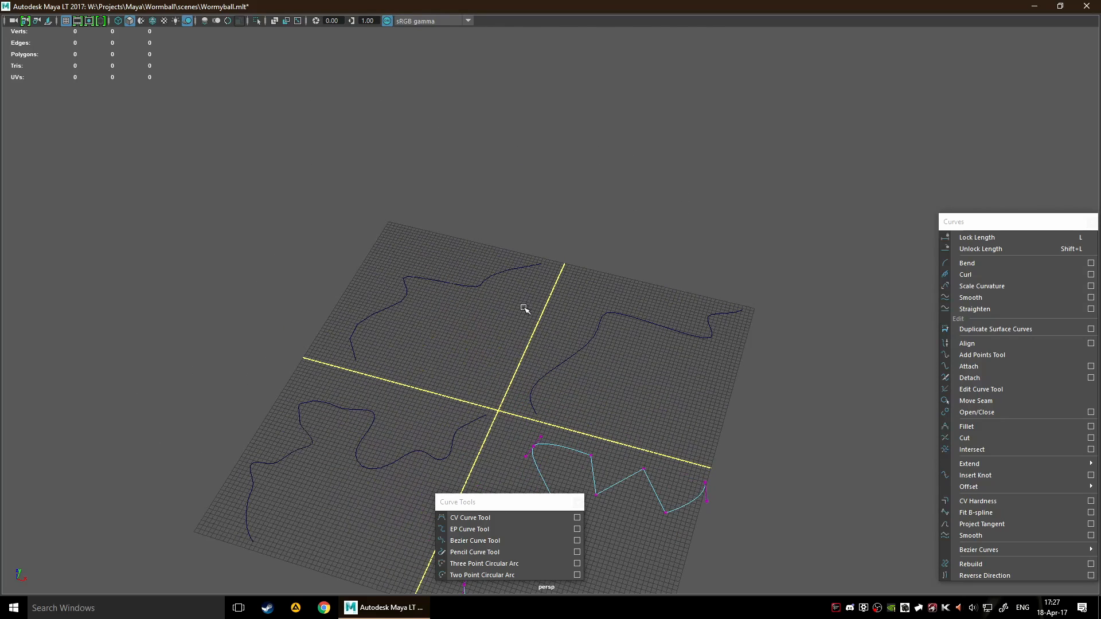
pyautogui.rightClick(499, 327)
pyautogui.click(462, 270)
pyautogui.rightClick(504, 337)
pyautogui.moveTo(521, 370); pyautogui.dragTo(506, 354, button='right')
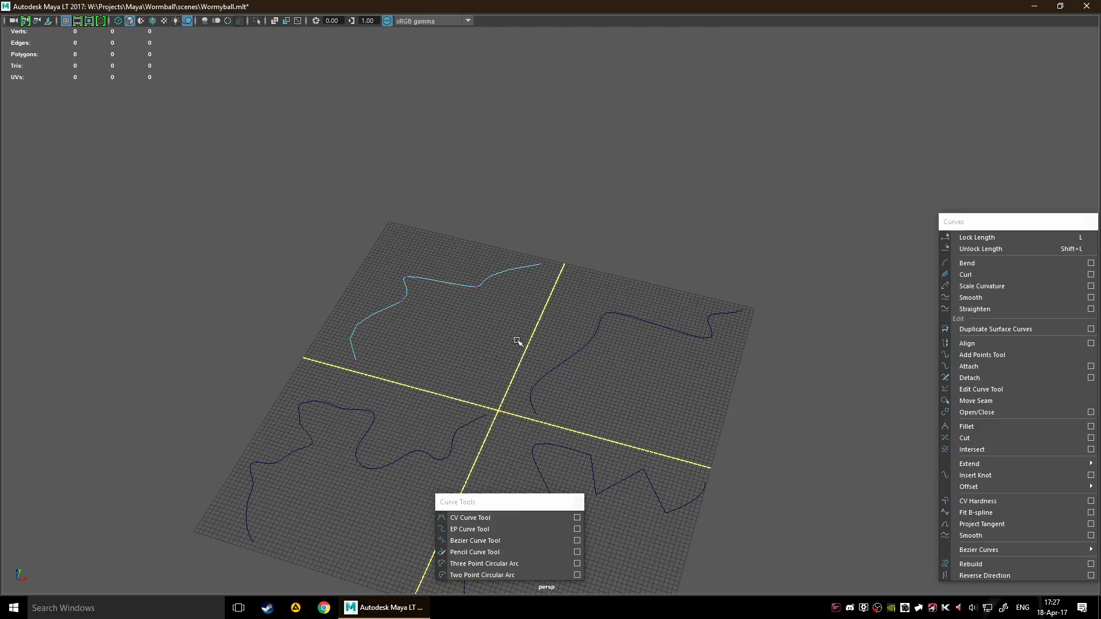
# Slightly reposition two neighbouring edit points at the bends in the CV curve's far half and clear the selection
pyautogui.scroll(3, 511, 328)
pyautogui.keyDown('alt'); pyautogui.moveTo(450, 308); pyautogui.dragTo(535, 347, button='middle'); pyautogui.keyUp('alt')
pyautogui.scroll(3, 540, 351)
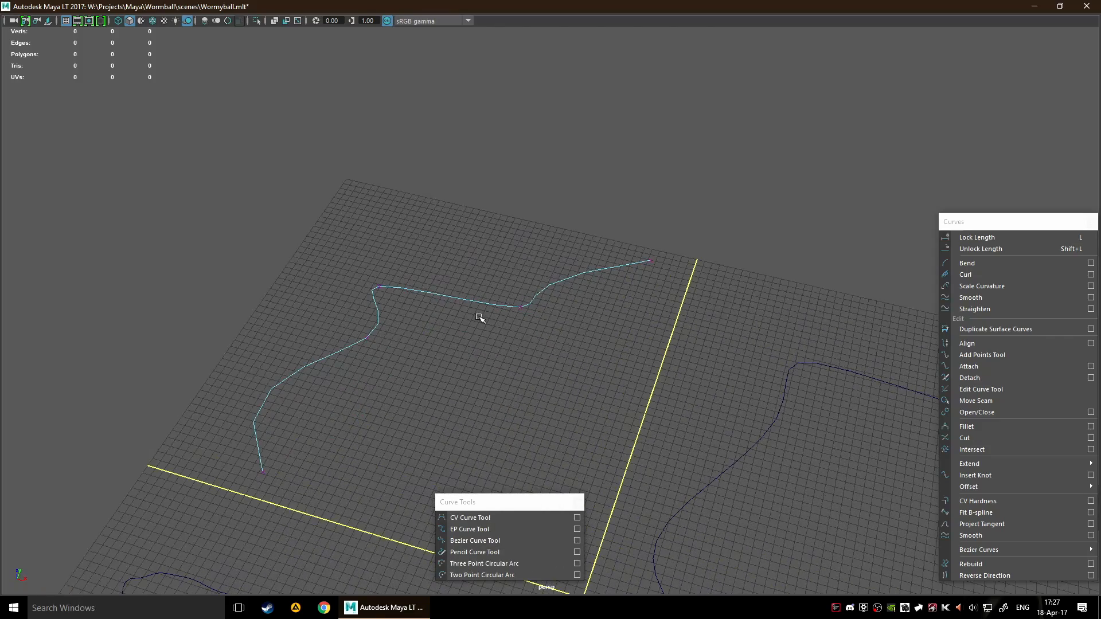
pyautogui.keyDown('alt'); pyautogui.moveTo(691, 375); pyautogui.dragTo(523, 352); pyautogui.keyUp('alt')
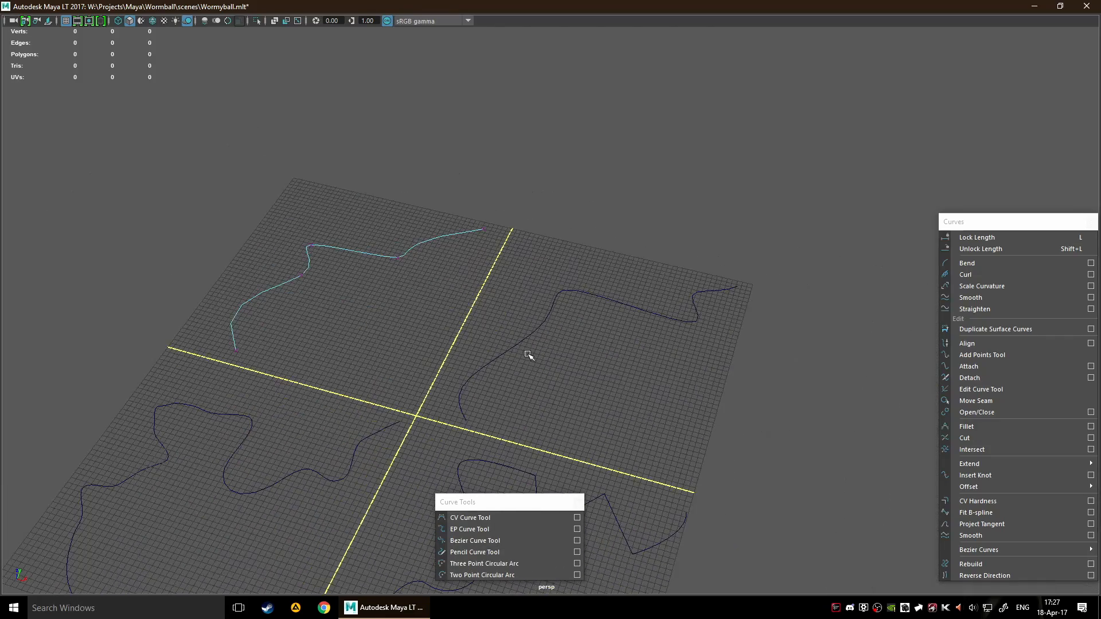
pyautogui.scroll(-3, 524, 351)
pyautogui.keyDown('alt'); pyautogui.moveTo(442, 336); pyautogui.dragTo(583, 297, button='middle'); pyautogui.keyUp('alt')
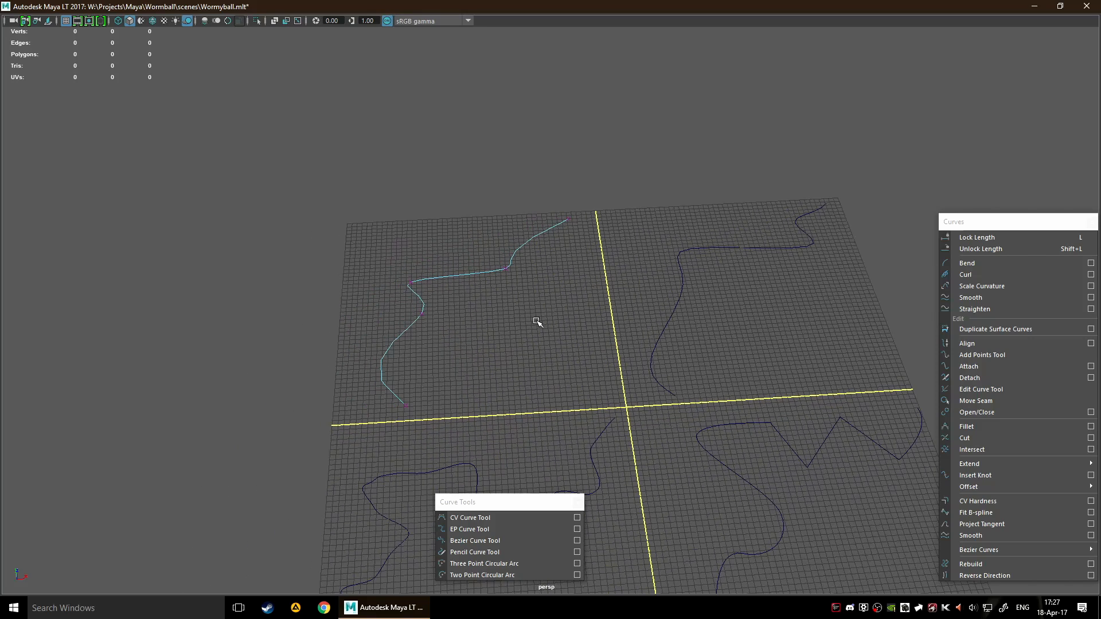
pyautogui.keyDown('alt'); pyautogui.moveTo(499, 295); pyautogui.dragTo(435, 254); pyautogui.keyUp('alt')
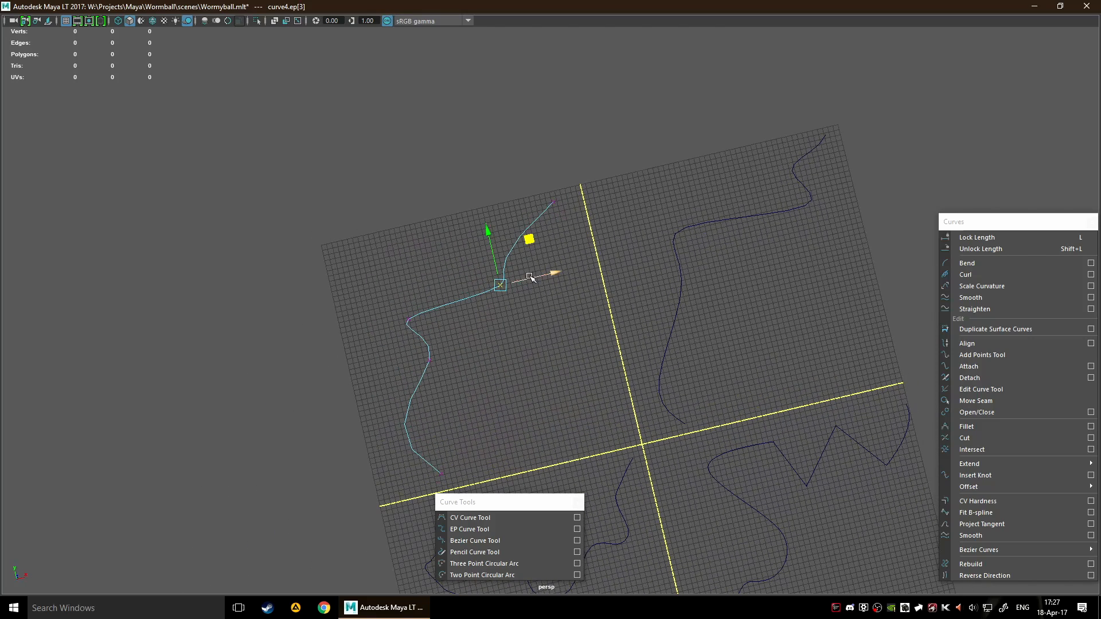
pyautogui.moveTo(531, 245)
pyautogui.mouseDown()
pyautogui.moveTo(500, 232)
pyautogui.moveTo(528, 240)
pyautogui.mouseUp()
pyautogui.moveTo(373, 295); pyautogui.dragTo(439, 328)
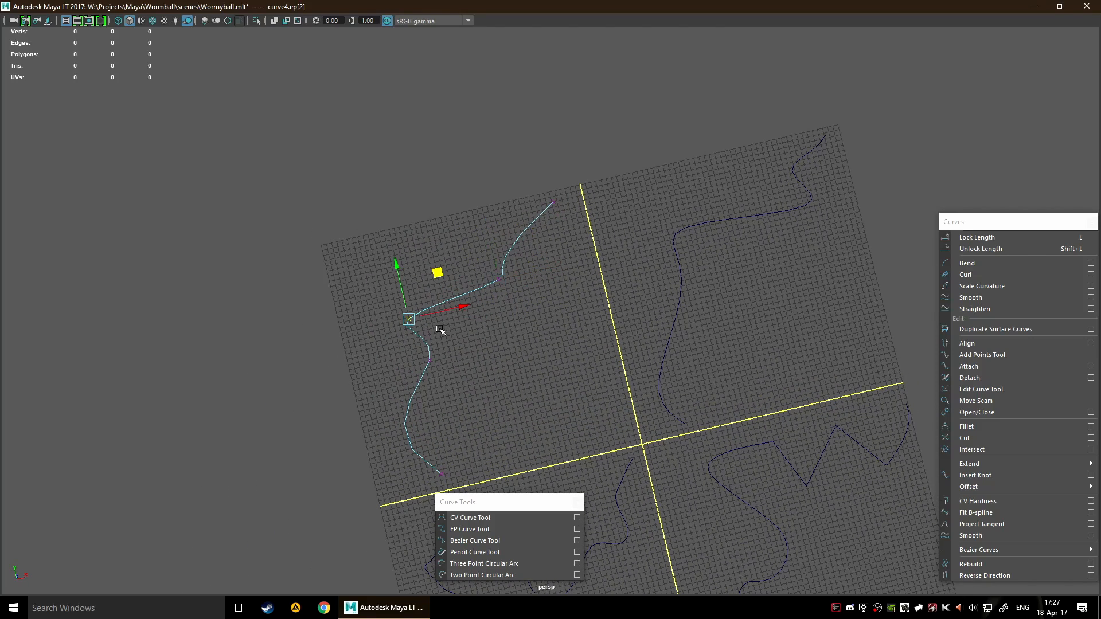
pyautogui.moveTo(434, 270); pyautogui.dragTo(456, 270)
pyautogui.click(614, 344)
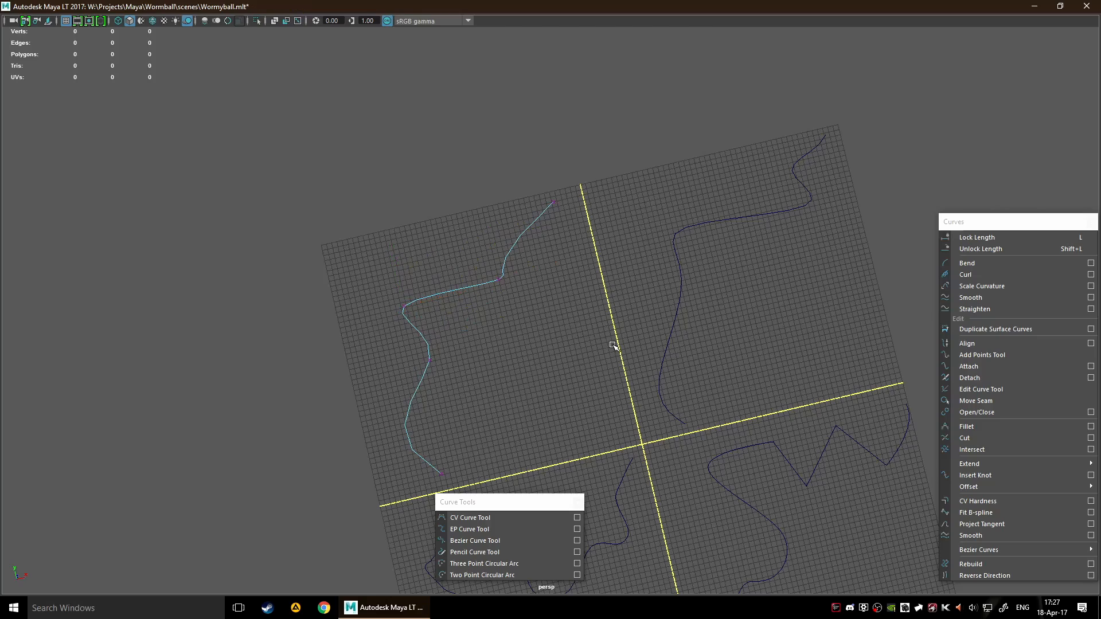
# Switch the CV curve from edit point to curve point selection
pyautogui.keyDown('alt'); pyautogui.moveTo(614, 344); pyautogui.dragTo(577, 312); pyautogui.keyUp('alt')
pyautogui.rightClick(573, 326)
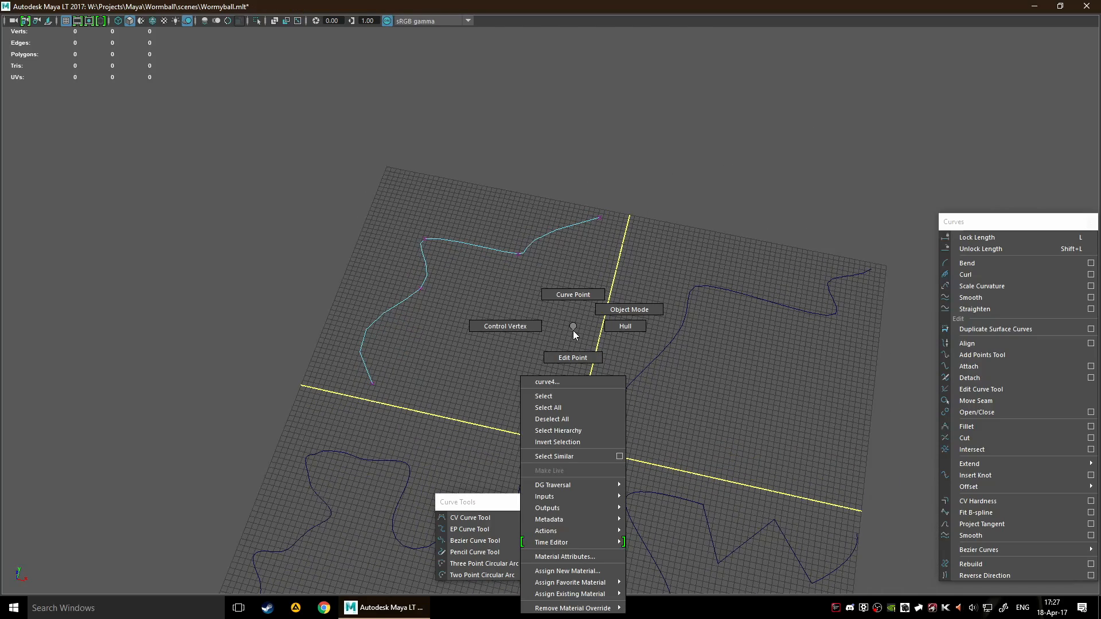
pyautogui.moveTo(573, 330); pyautogui.dragTo(574, 291, button='right')
pyautogui.scroll(5, 582, 283)
pyautogui.keyDown('alt'); pyautogui.moveTo(462, 224); pyautogui.dragTo(597, 310, button='middle'); pyautogui.keyUp('alt')
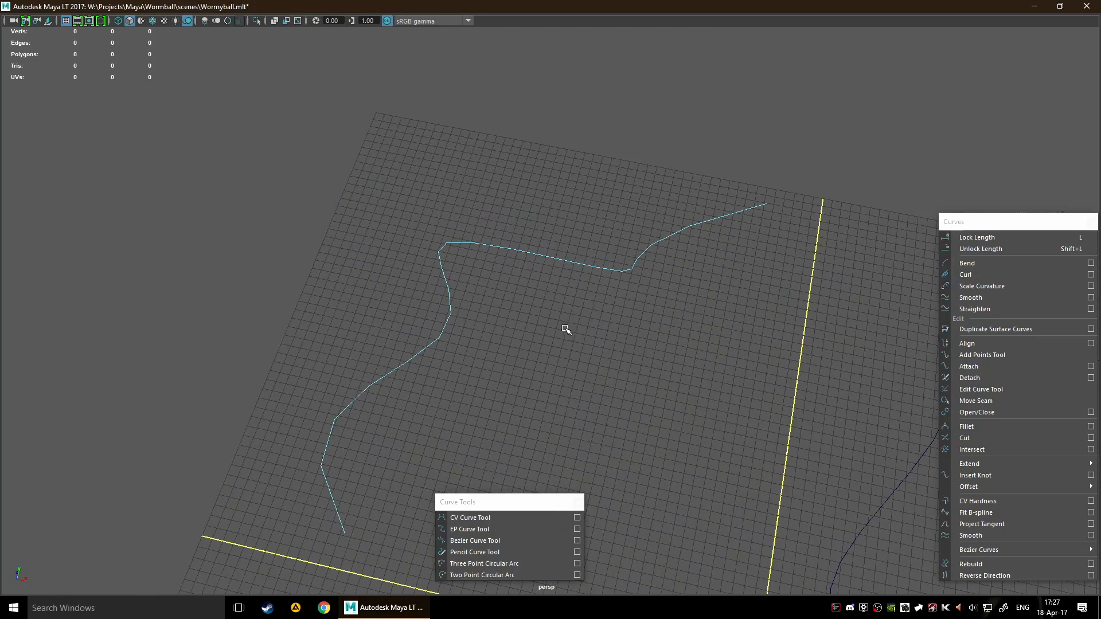
# Pick four curve points in turn along the CV curve and clear the selection
pyautogui.scroll(3, 566, 330)
pyautogui.click(378, 359)
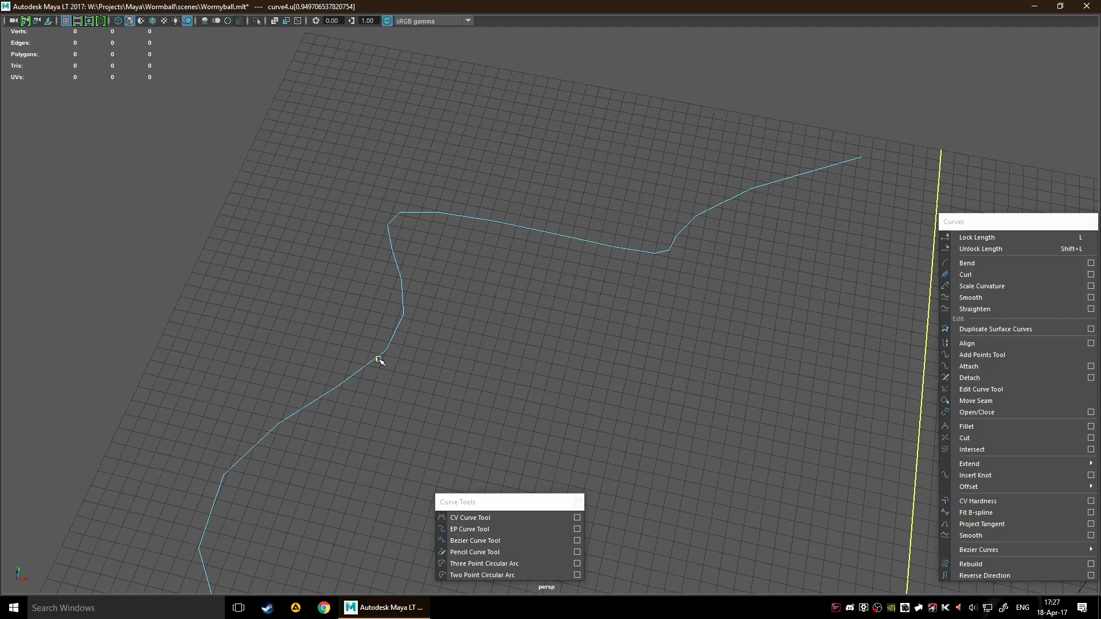
pyautogui.keyDown('shift'); pyautogui.click(392, 249); pyautogui.keyUp('shift')
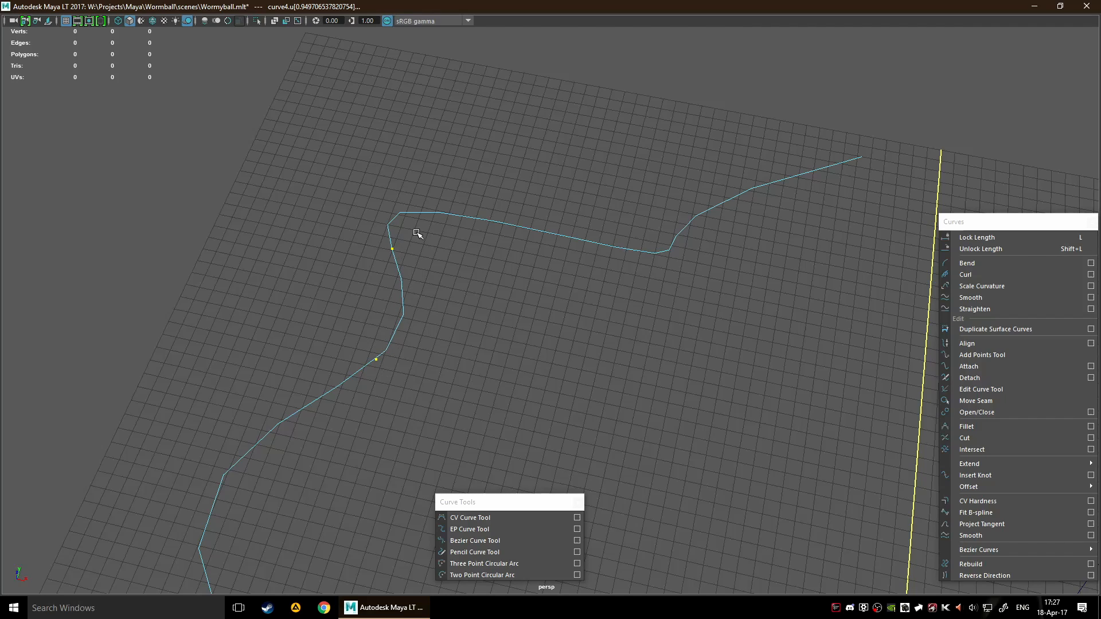
pyautogui.keyDown('shift'); pyautogui.click(488, 220); pyautogui.keyUp('shift')
pyautogui.keyDown('shift'); pyautogui.click(643, 253); pyautogui.keyUp('shift')
pyautogui.click(623, 294)
# Move the floating Curves command window closer to the grid
pyautogui.scroll(-6, 635, 325)
pyautogui.keyDown('alt'); pyautogui.moveTo(679, 387); pyautogui.dragTo(492, 266, button='middle'); pyautogui.keyUp('alt')
pyautogui.scroll(-2, 624, 258)
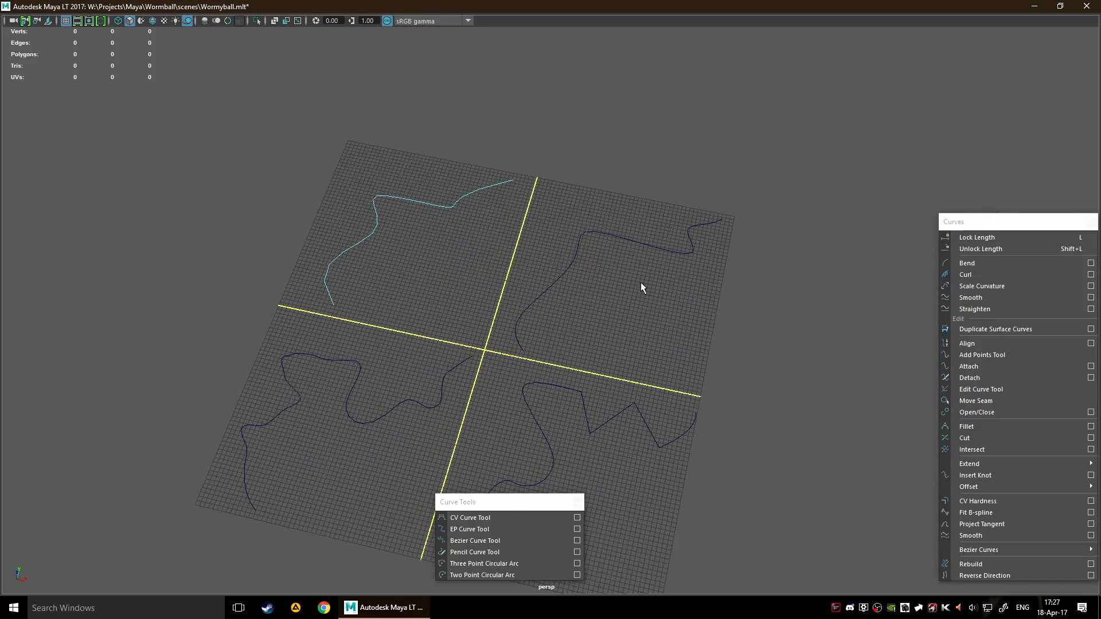
pyautogui.keyDown('alt'); pyautogui.moveTo(611, 348); pyautogui.dragTo(646, 269, button='middle'); pyautogui.keyUp('alt')
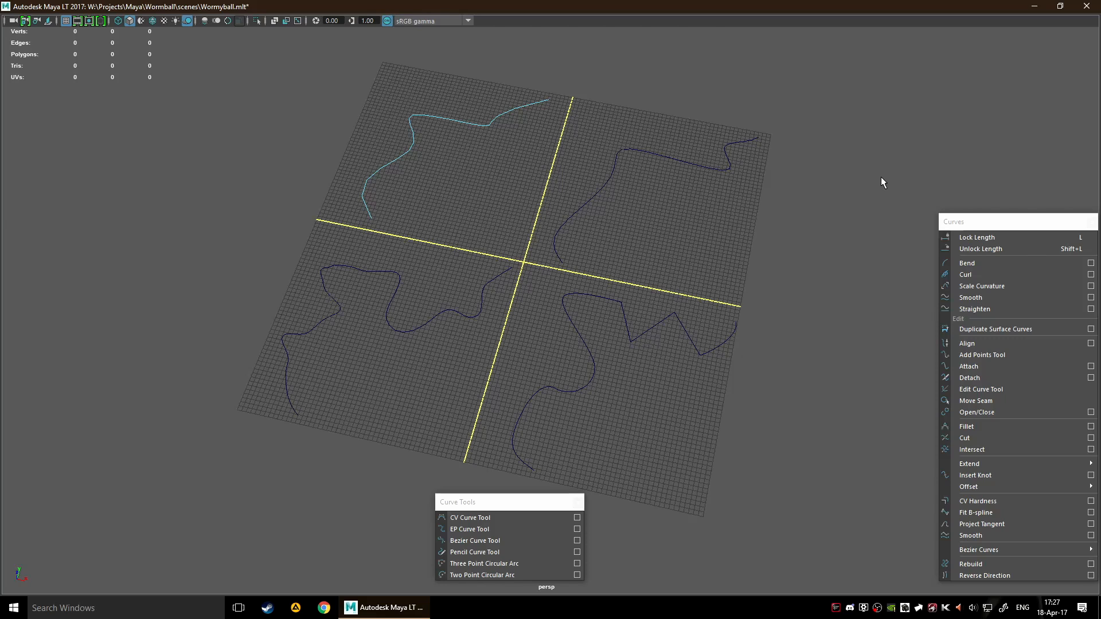
pyautogui.moveTo(994, 226); pyautogui.dragTo(840, 161)
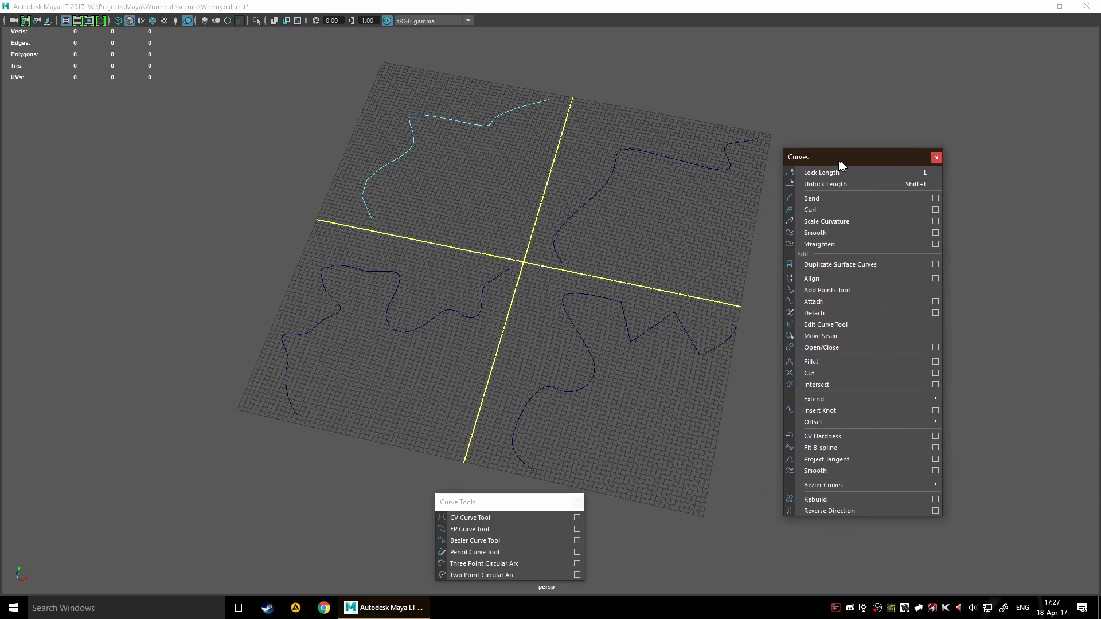
pyautogui.keyDown('alt'); pyautogui.moveTo(569, 183); pyautogui.dragTo(560, 228, button='middle'); pyautogui.keyUp('alt')
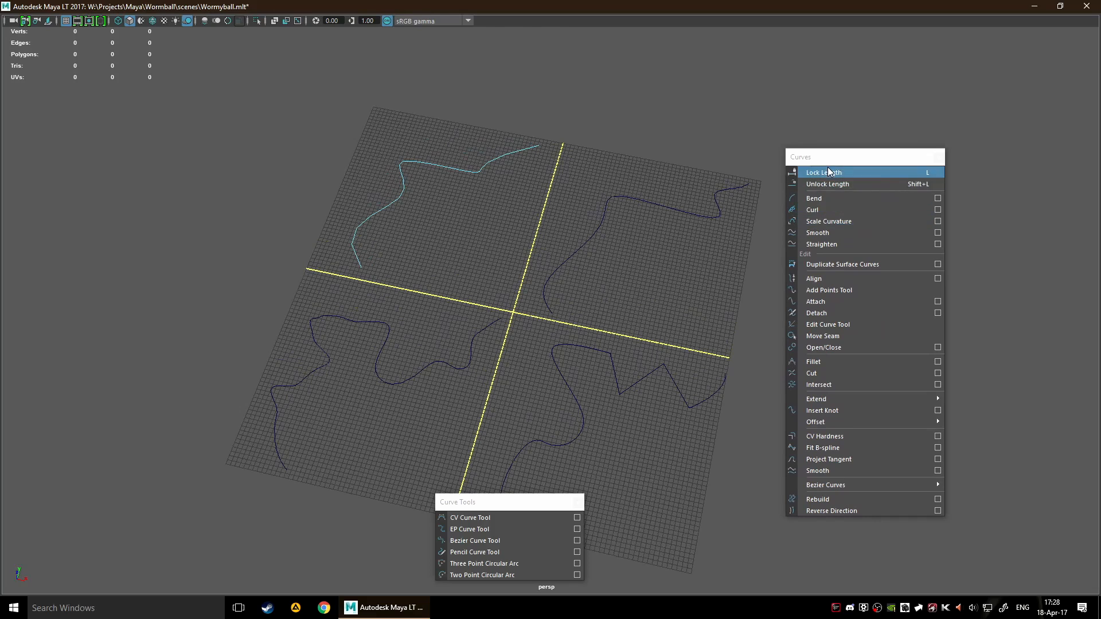
# Detach the Edit Mesh commands as a floating window, look over its curve-related operations and close it
pyautogui.press('space')
pyautogui.click(388, 311)
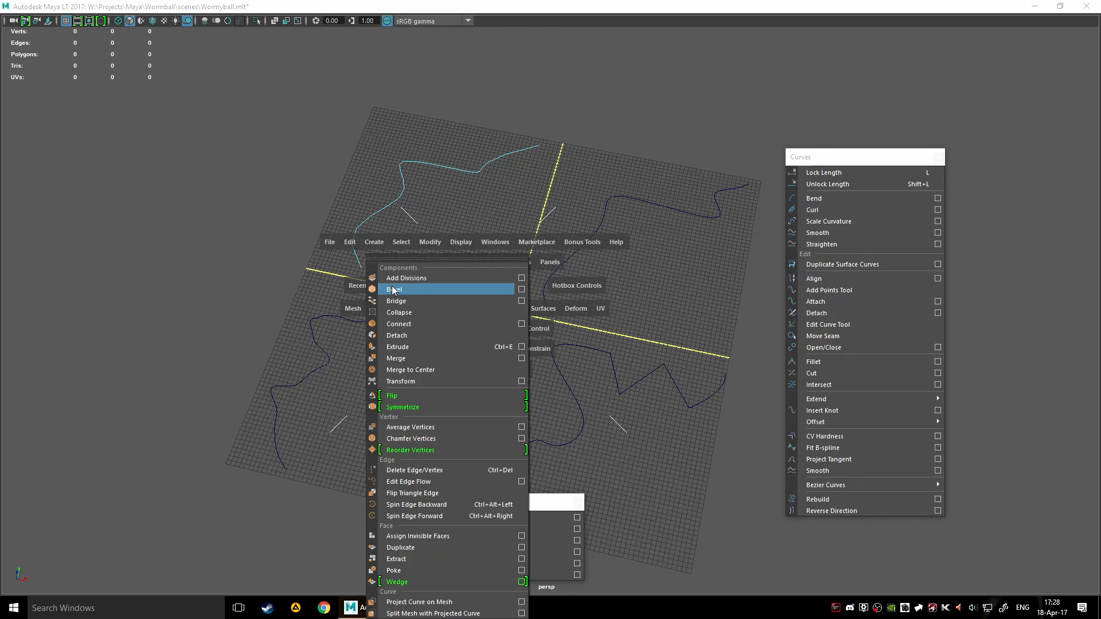
pyautogui.click(410, 260)
pyautogui.moveTo(443, 243); pyautogui.dragTo(165, 132)
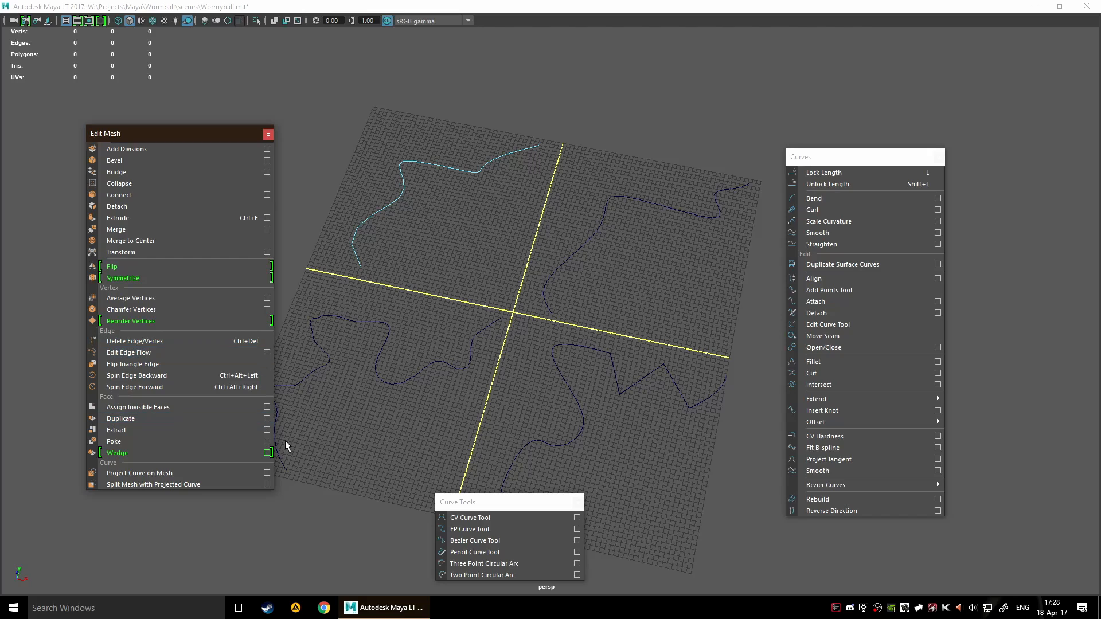
pyautogui.click(269, 135)
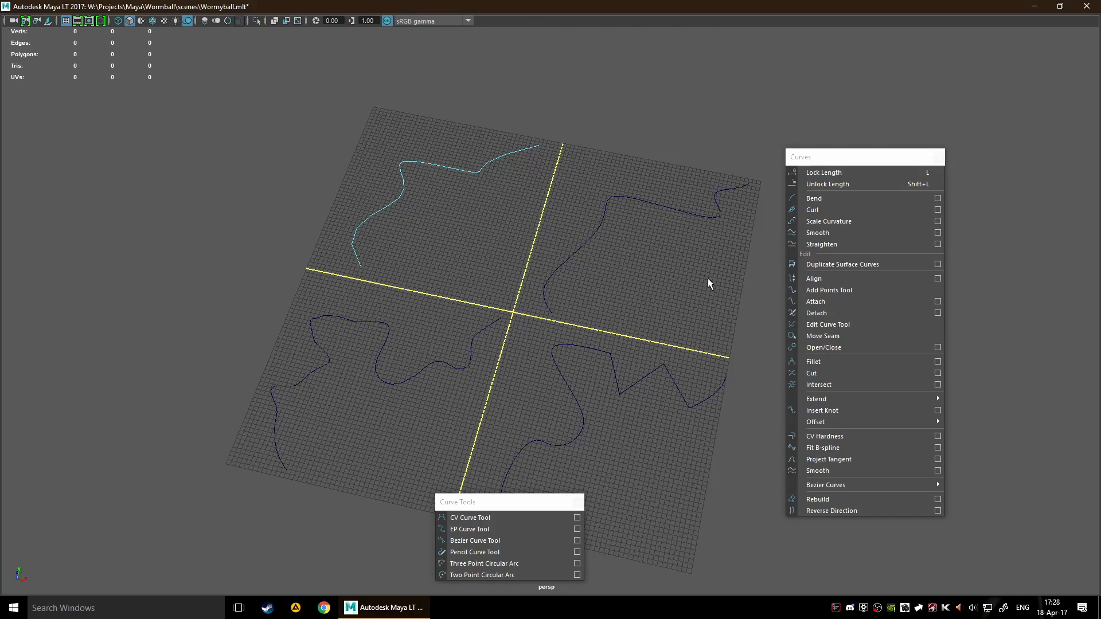
# Try Bend on the CV curve in component mode and return the curve to object selection
pyautogui.scroll(5, 553, 305)
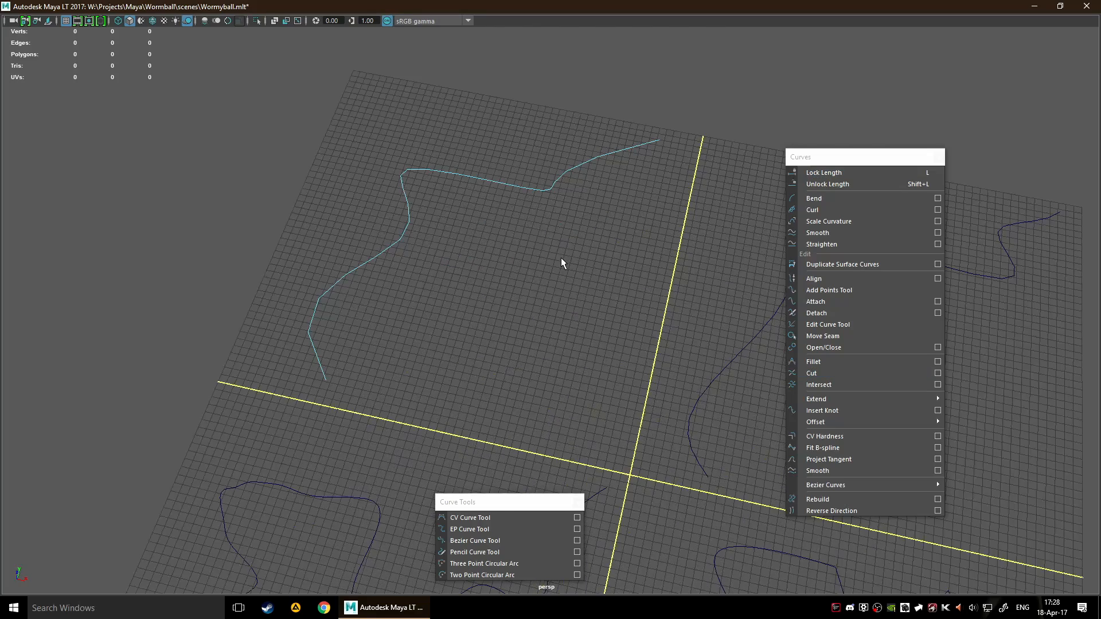
pyautogui.keyDown('alt'); pyautogui.moveTo(561, 258); pyautogui.dragTo(550, 324, button='middle'); pyautogui.keyUp('alt')
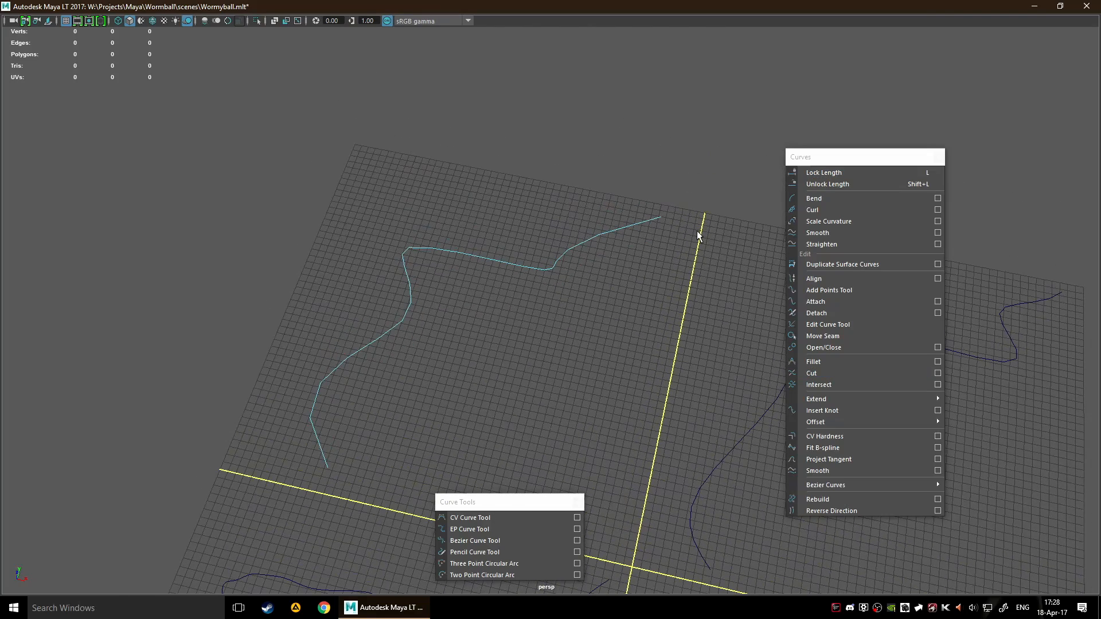
pyautogui.scroll(-4, 711, 218)
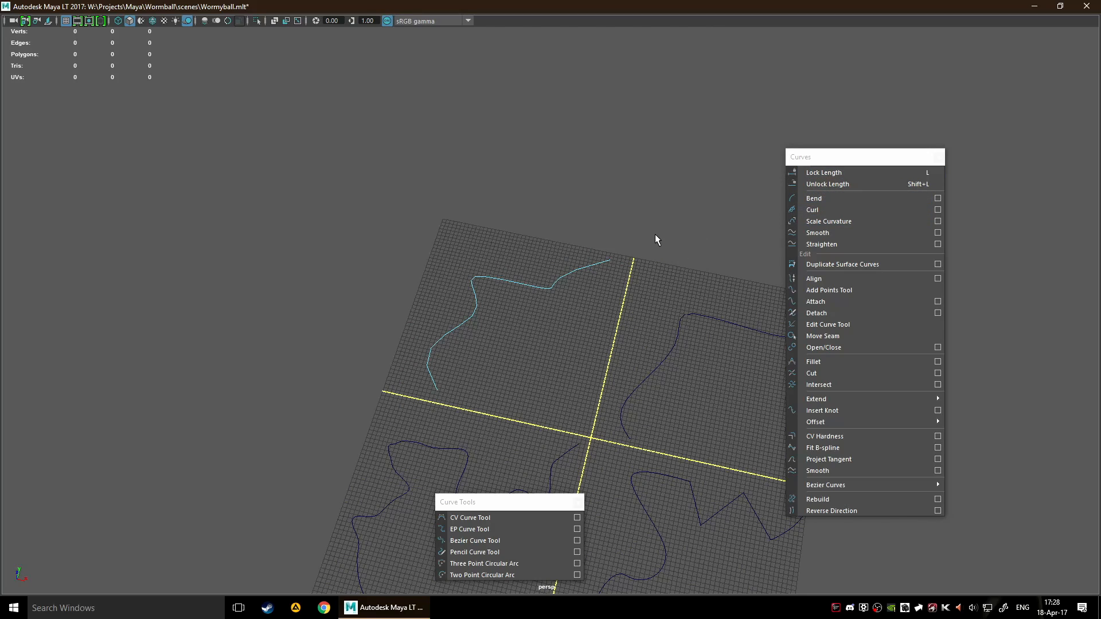
pyautogui.click(821, 196)
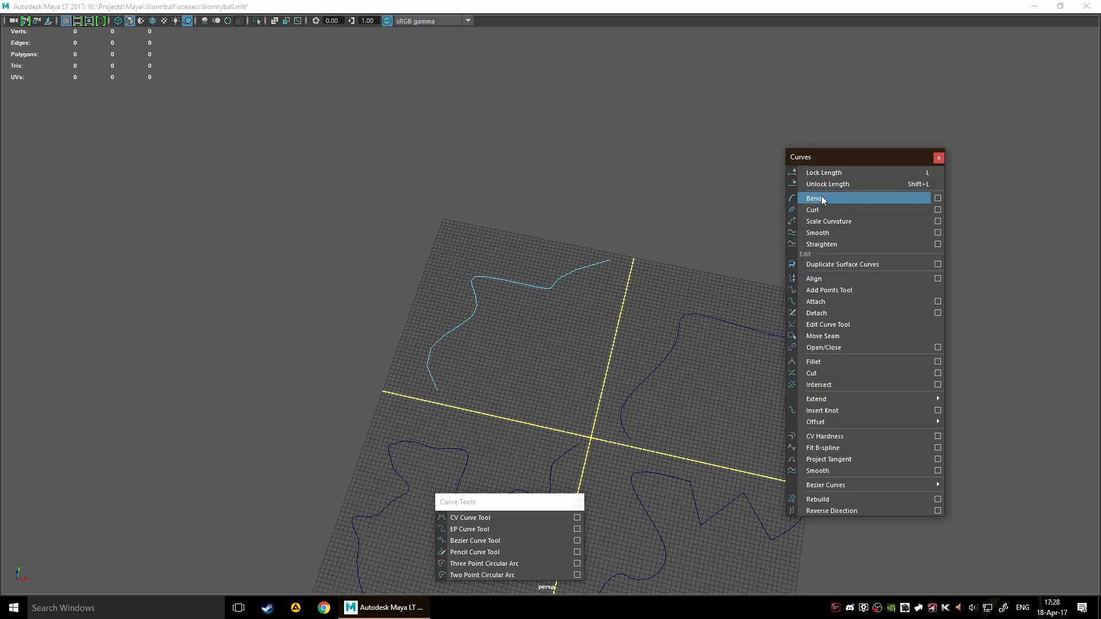
pyautogui.click(625, 281)
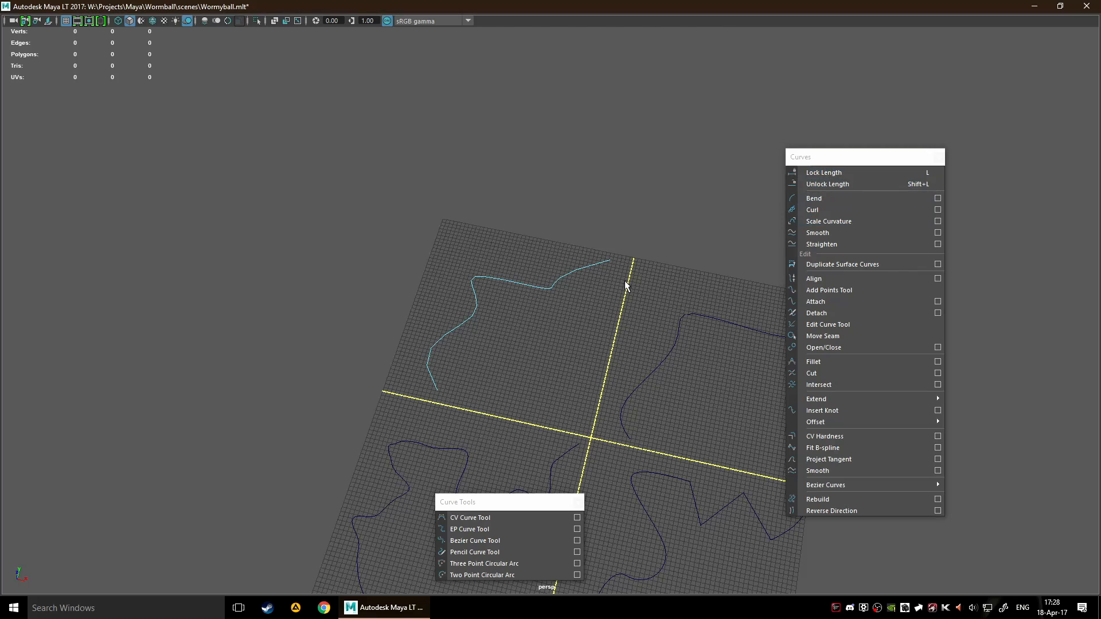
pyautogui.press('F8')
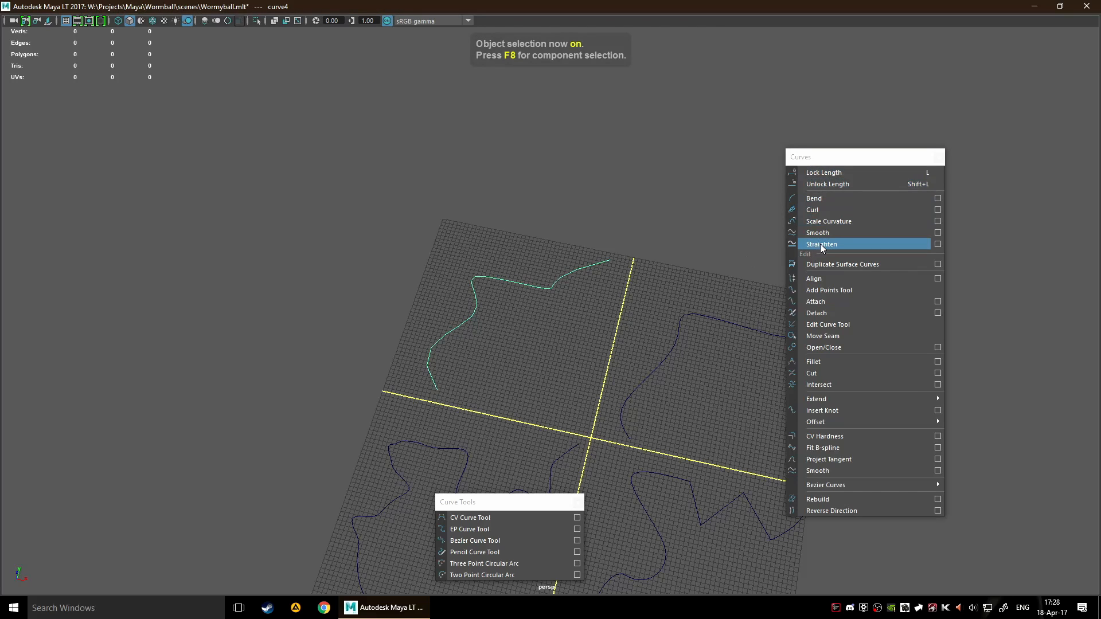
# Bend the selected curve4 once, view the result from another angle and undo the bend
pyautogui.click(865, 198)
pyautogui.keyDown('alt'); pyautogui.moveTo(519, 371); pyautogui.dragTo(538, 312); pyautogui.keyUp('alt')
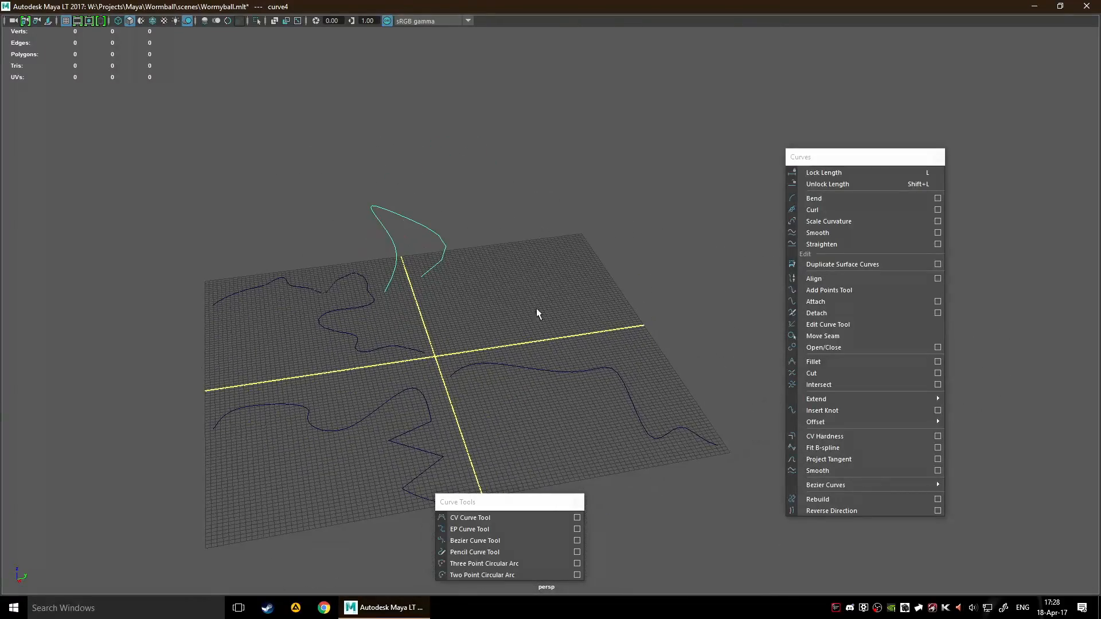
pyautogui.hotkey('ctrl', 'z')
# Show the Channel Box and apply Bend to curve4 several times in a row
pyautogui.hotkey('ctrl', 'a')
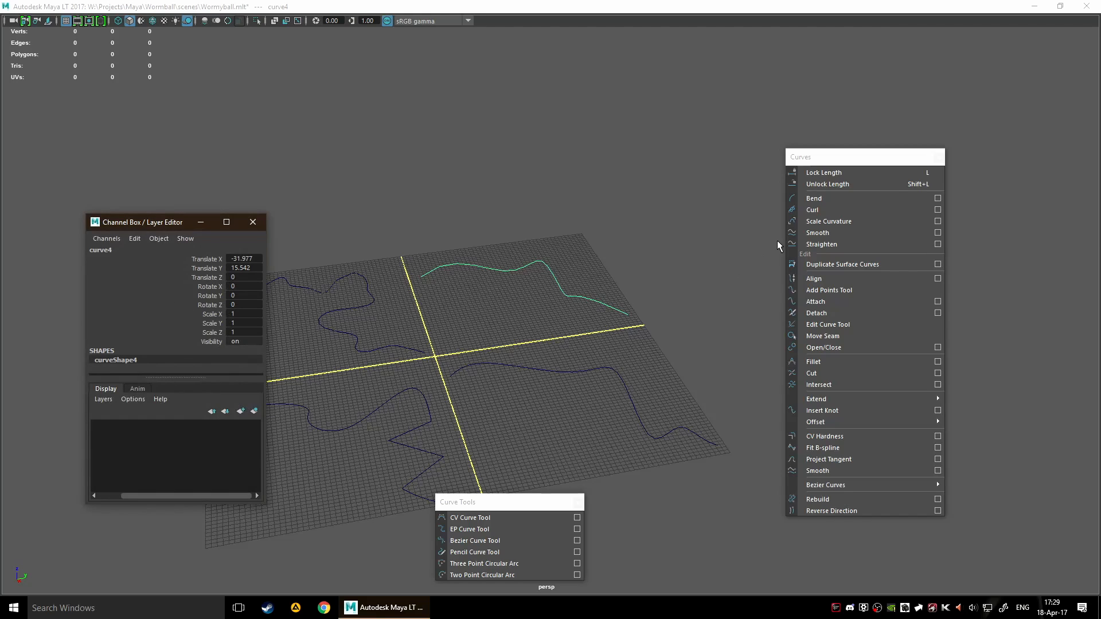
pyautogui.click(844, 197)
pyautogui.click(844, 197)
pyautogui.click(845, 197)
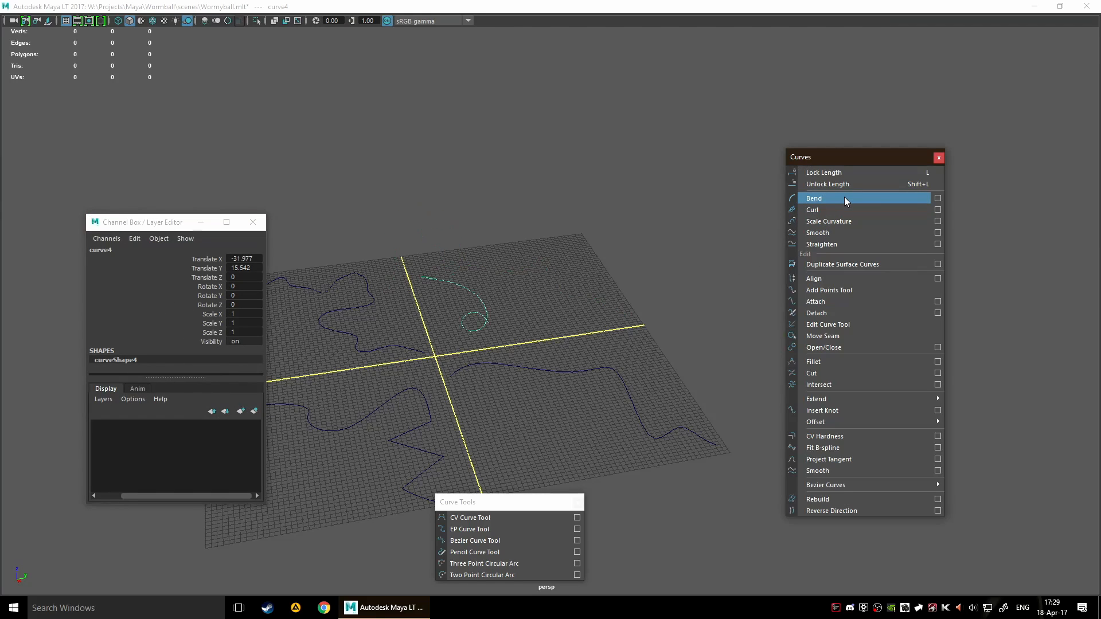
pyautogui.click(844, 197)
pyautogui.click(844, 197)
pyautogui.click(844, 197)
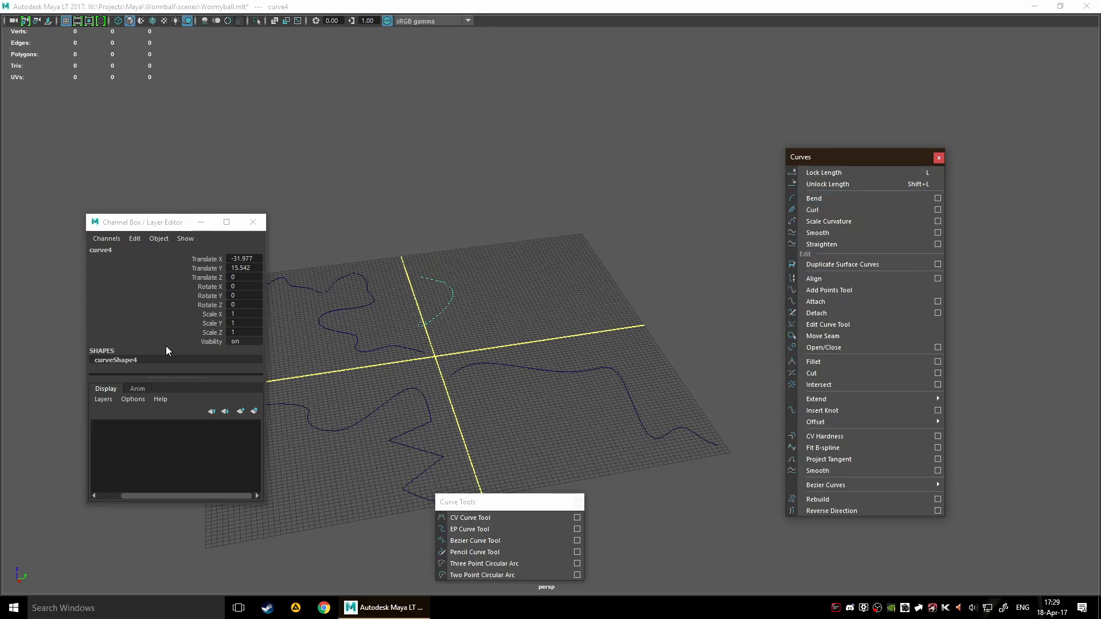
# Undo the last few bends of curve4
pyautogui.hotkey('ctrl', 'z')
pyautogui.hotkey('ctrl', 'z')
pyautogui.hotkey('ctrl', 'z')
pyautogui.hotkey('ctrl', 'z')
# Enlarge the floating Channel Box and its lower section, and move the window clear of the grid
pyautogui.click(160, 224)
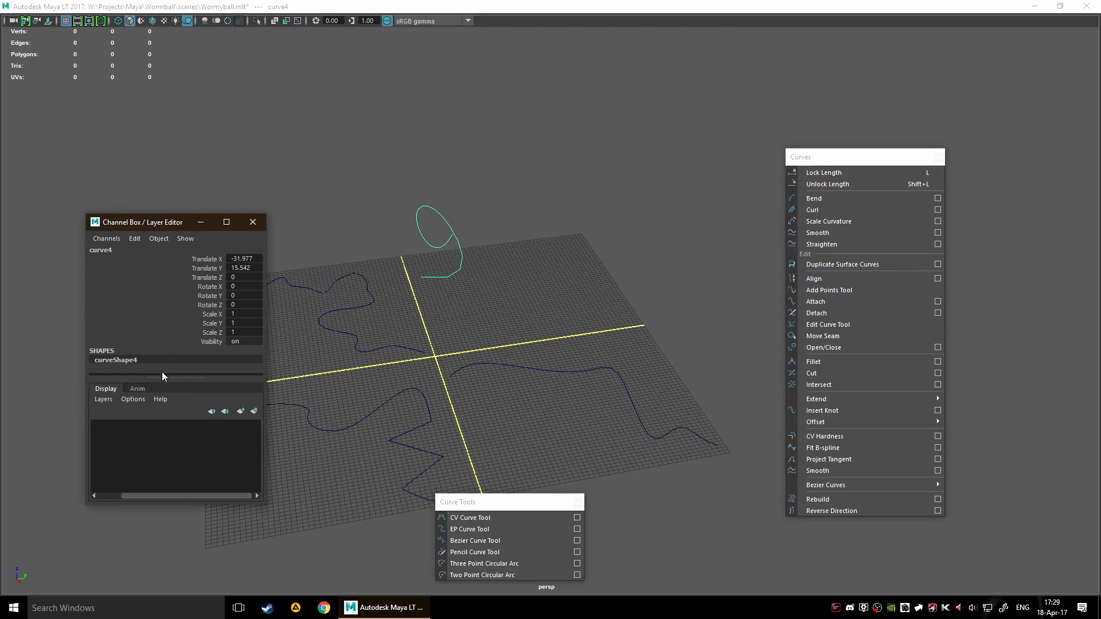
pyautogui.moveTo(160, 378); pyautogui.dragTo(155, 402)
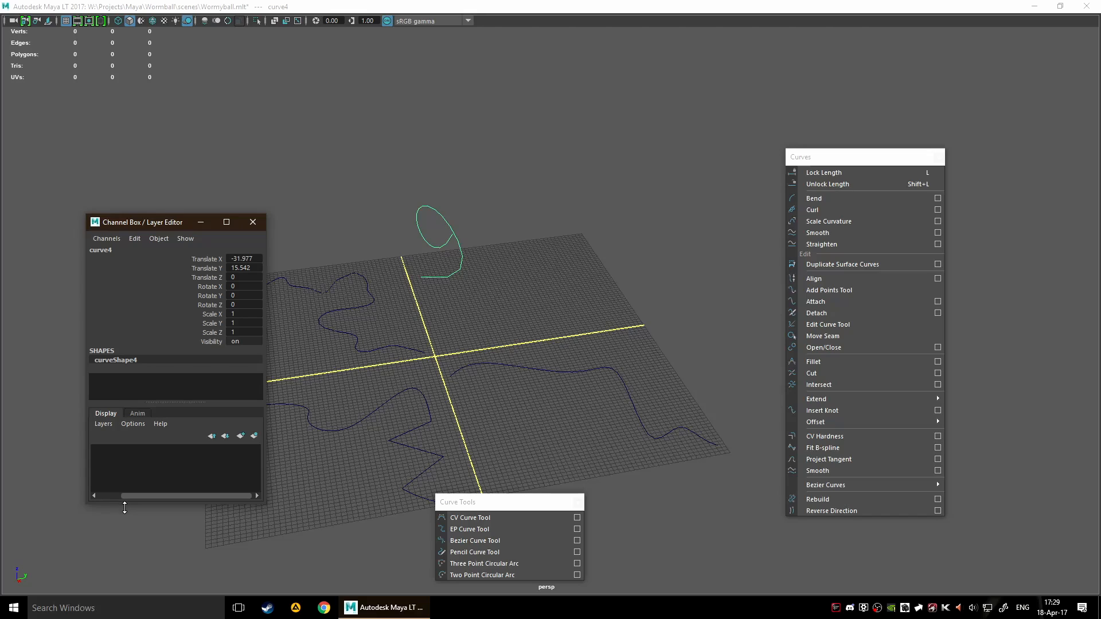
pyautogui.moveTo(124, 508); pyautogui.dragTo(117, 596)
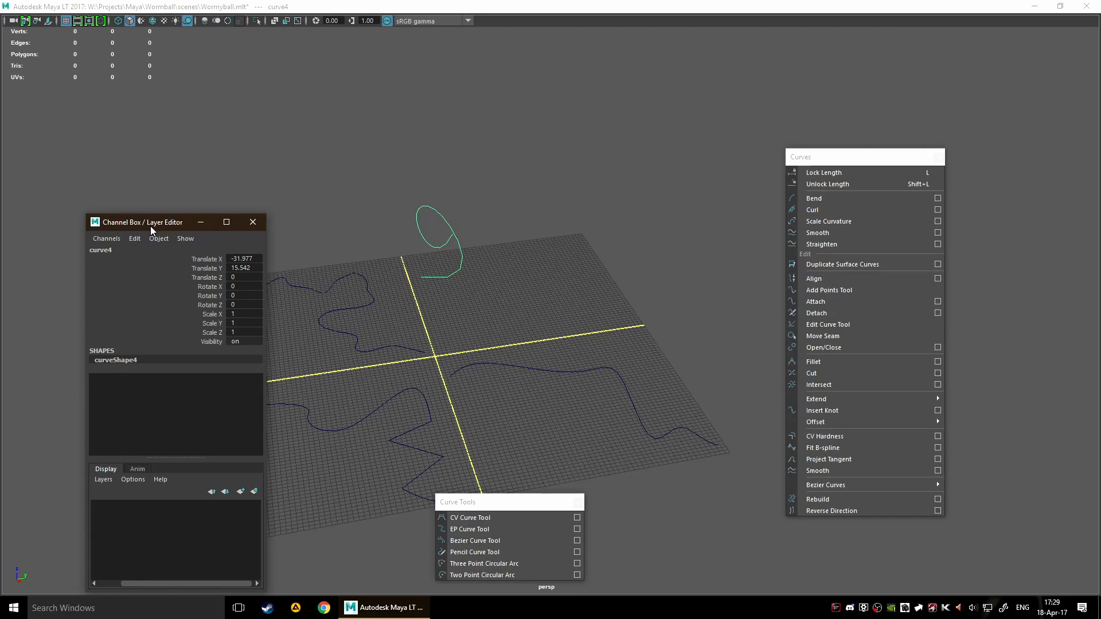
pyautogui.moveTo(150, 226); pyautogui.dragTo(82, 173)
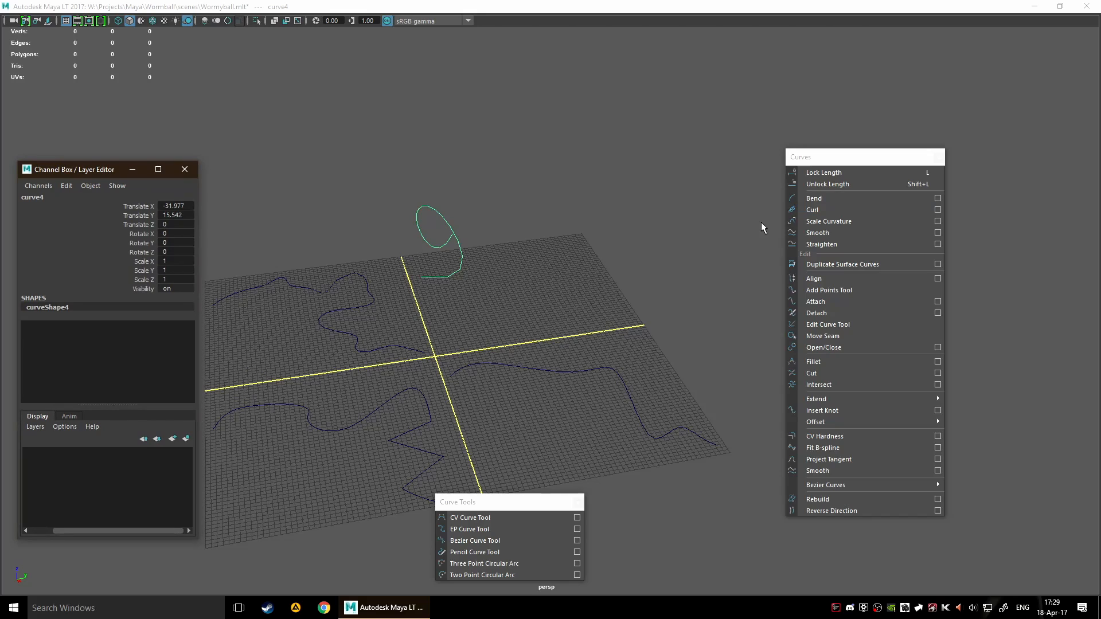
# Select curve5, reposition the Channel Box slightly and apply Curl to the curve
pyautogui.moveTo(484, 331); pyautogui.dragTo(570, 391)
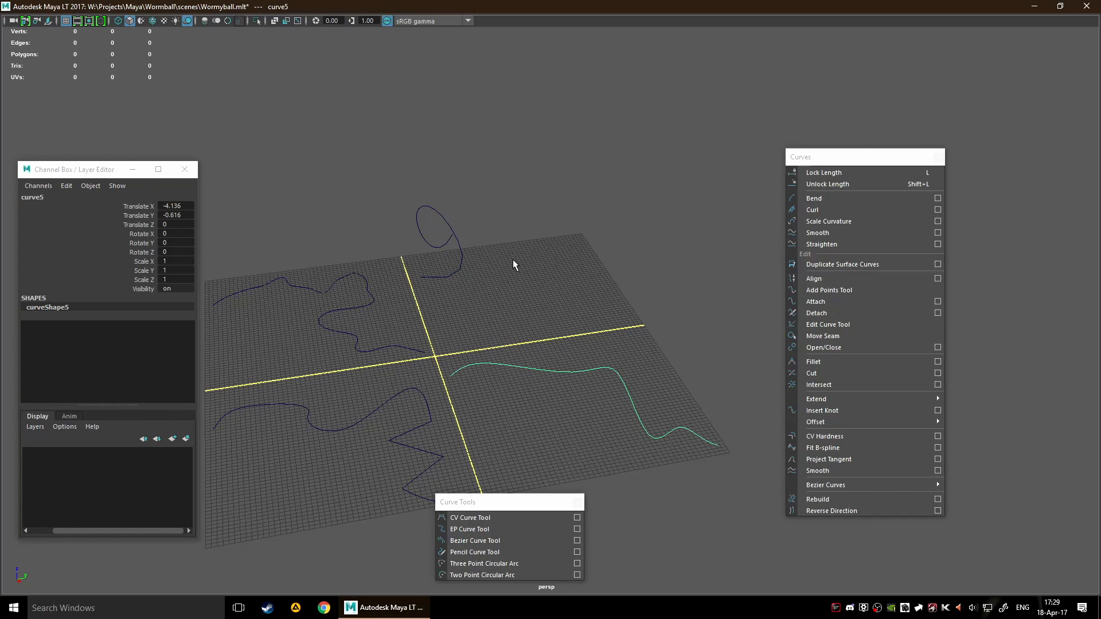
pyautogui.moveTo(83, 173); pyautogui.dragTo(82, 192)
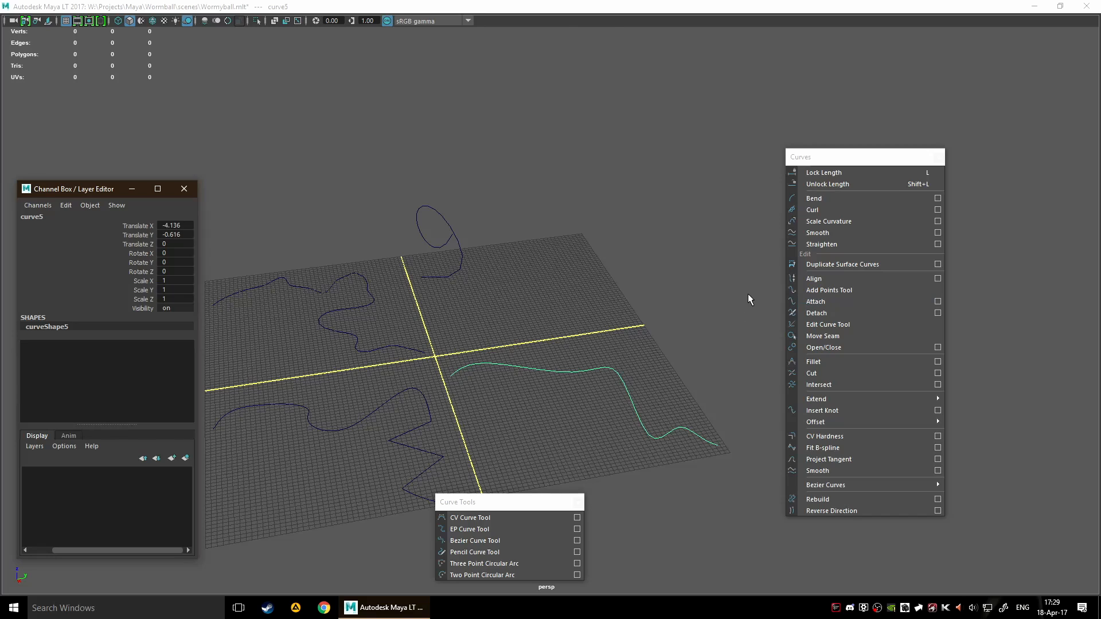
pyautogui.click(834, 210)
pyautogui.keyDown('alt'); pyautogui.moveTo(757, 303); pyautogui.dragTo(472, 321); pyautogui.keyUp('alt')
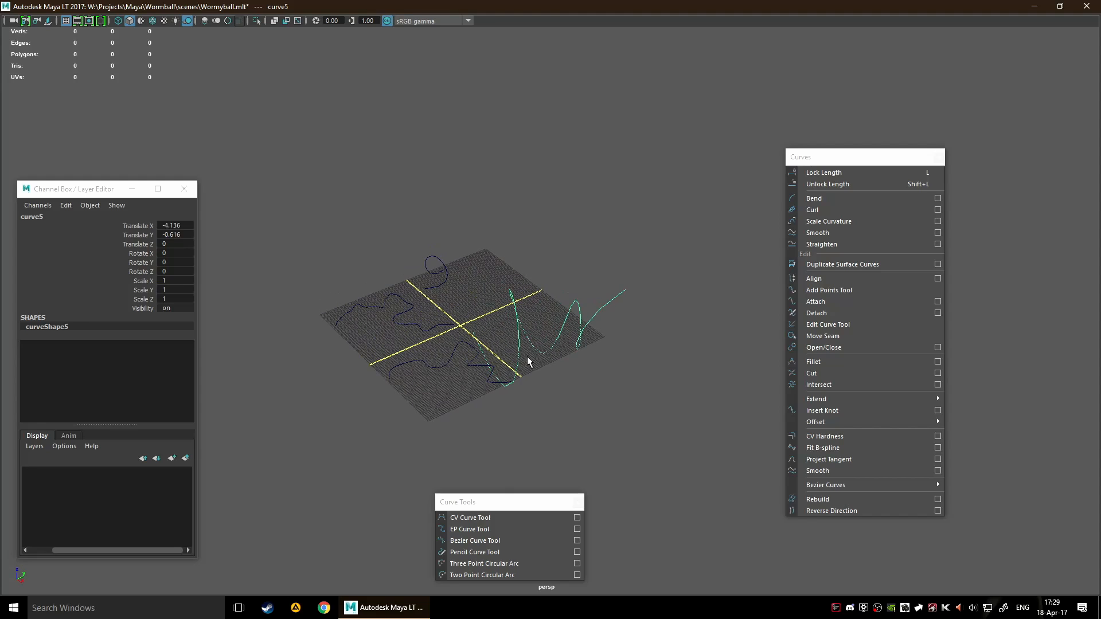
pyautogui.scroll(4, 541, 326)
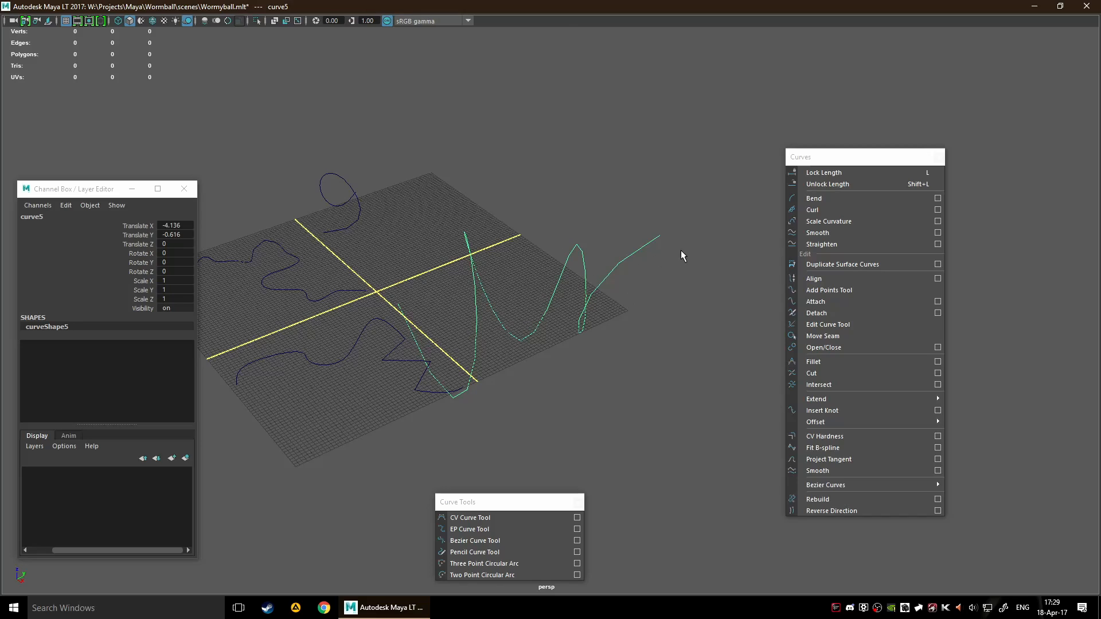
# Select curve6 and switch it to component mode with its hull displayed to examine its curvature
pyautogui.keyDown('alt'); pyautogui.moveTo(335, 280); pyautogui.dragTo(537, 376); pyautogui.keyUp('alt')
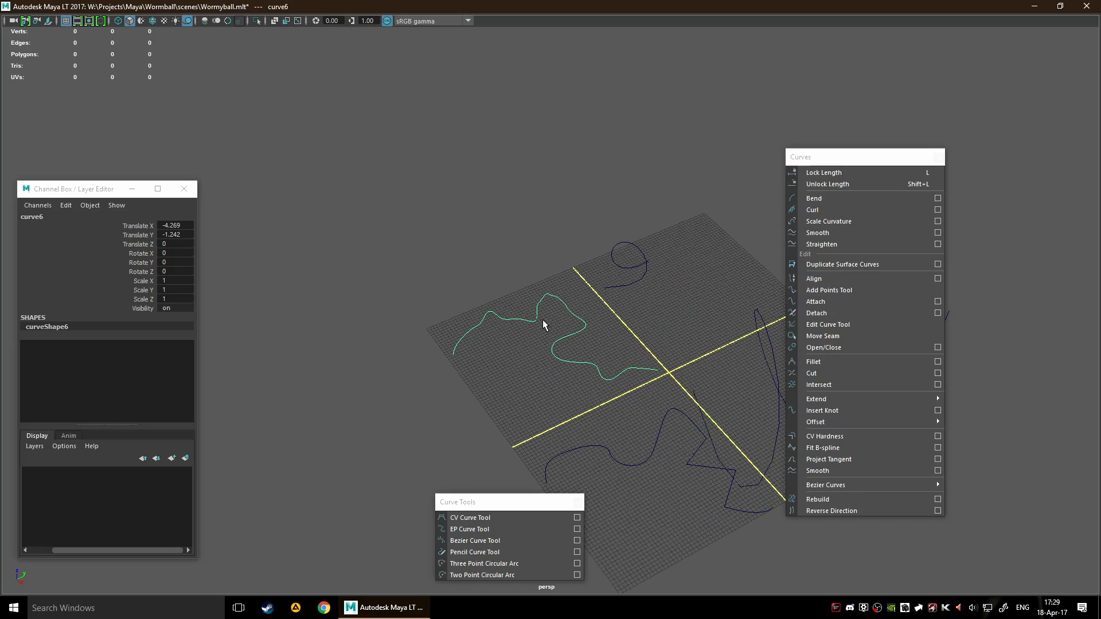
pyautogui.moveTo(542, 319); pyautogui.dragTo(574, 334, button='right')
pyautogui.scroll(5, 561, 348)
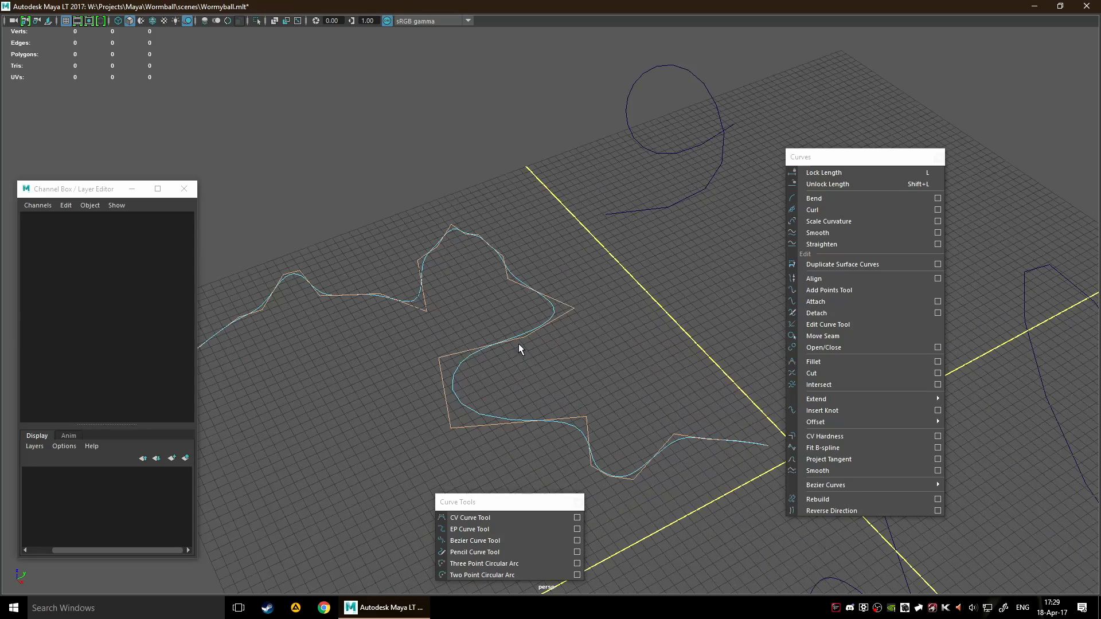
pyautogui.scroll(3, 519, 348)
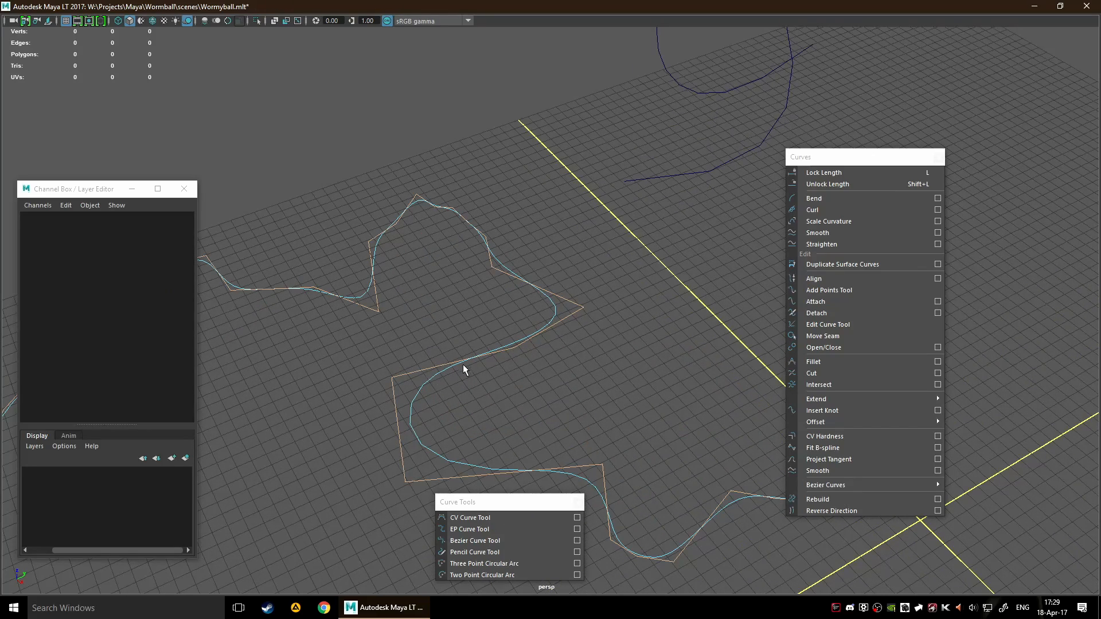
pyautogui.scroll(-5, 463, 369)
# Return curve6 to object mode, apply Scale Curvature to it and undo the change
pyautogui.click(868, 222)
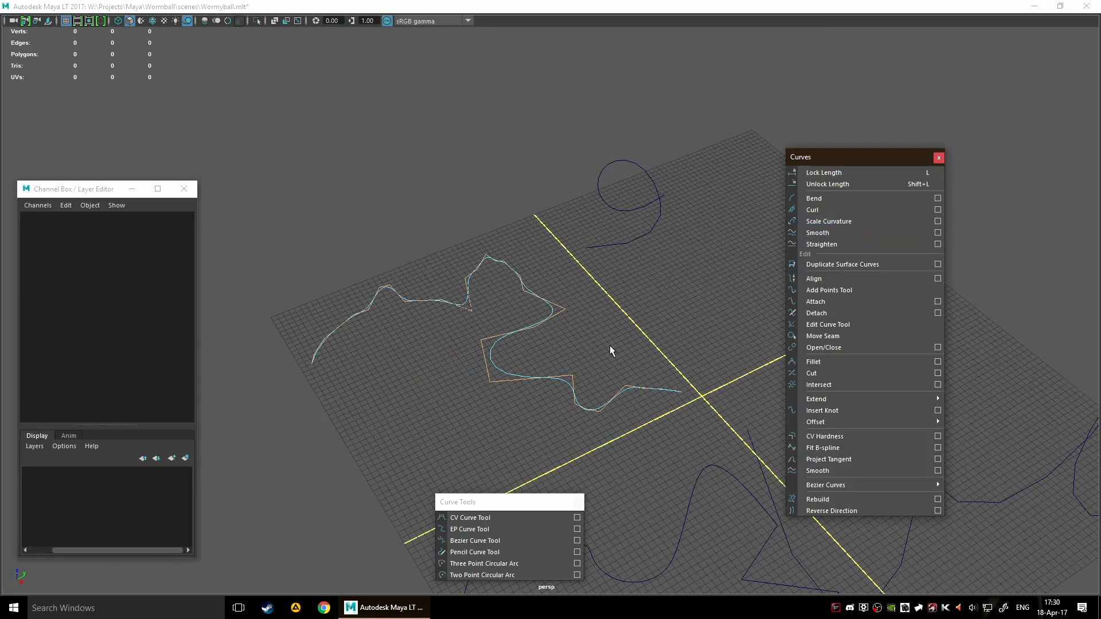
pyautogui.moveTo(462, 302); pyautogui.dragTo(508, 297, button='right')
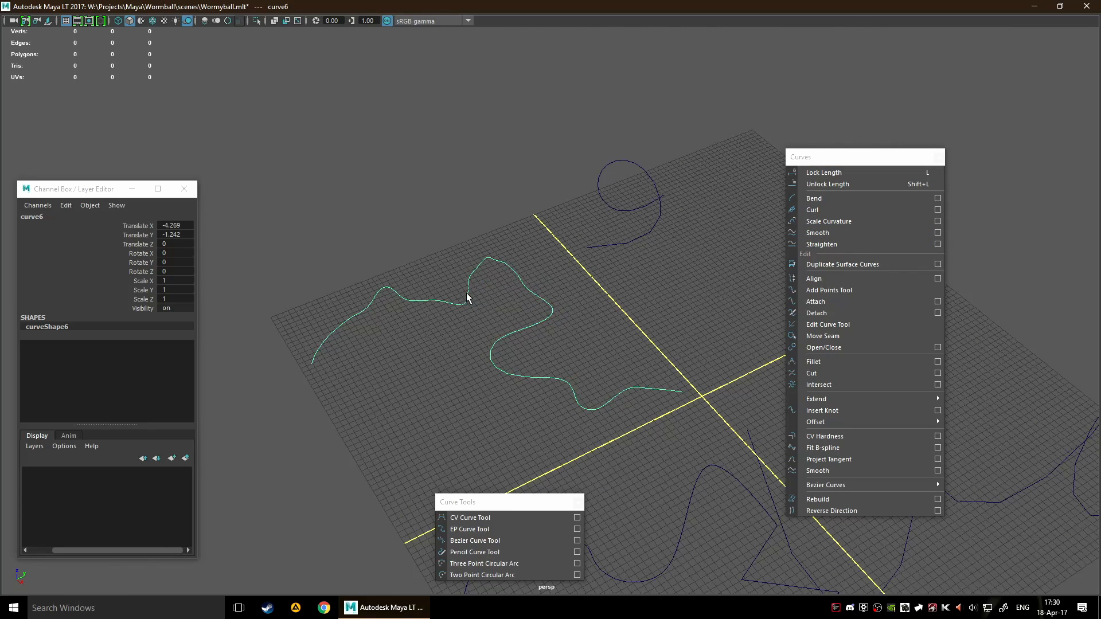
pyautogui.click(862, 221)
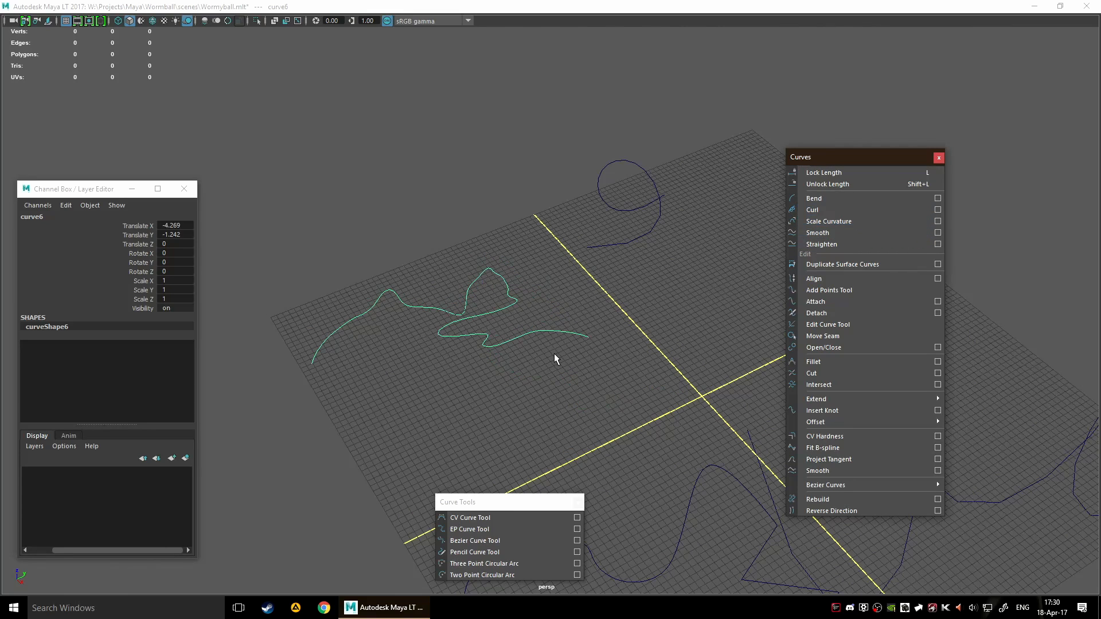
pyautogui.scroll(3, 452, 339)
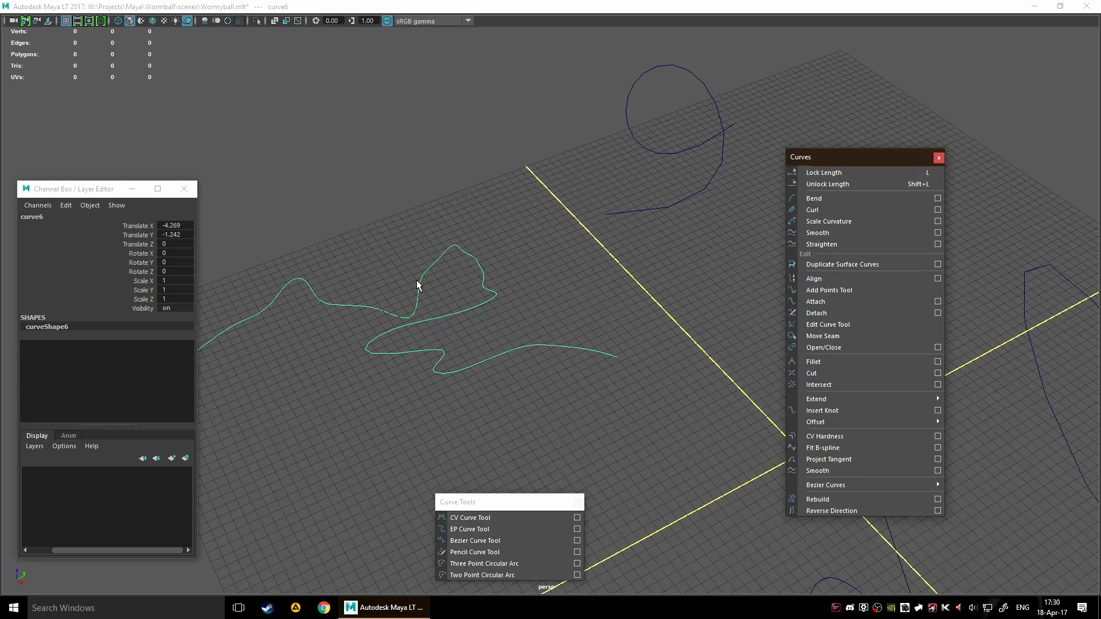
pyautogui.hotkey('ctrl', 'z')
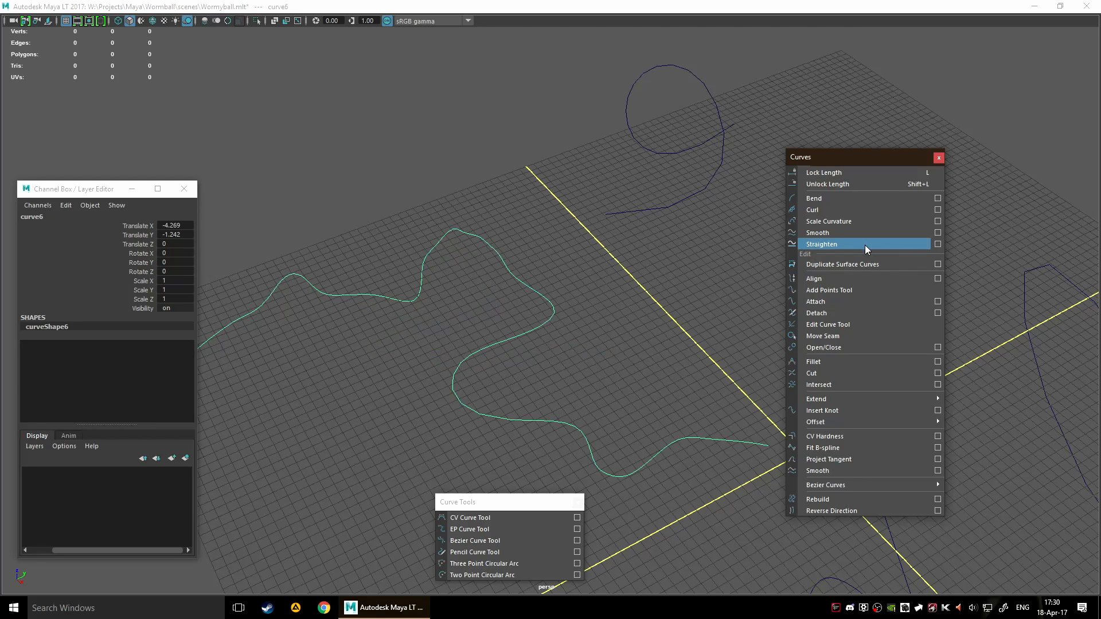
# Open the Scale Curvature options, look over the scale factor and max curvature settings and close them
pyautogui.click(938, 221)
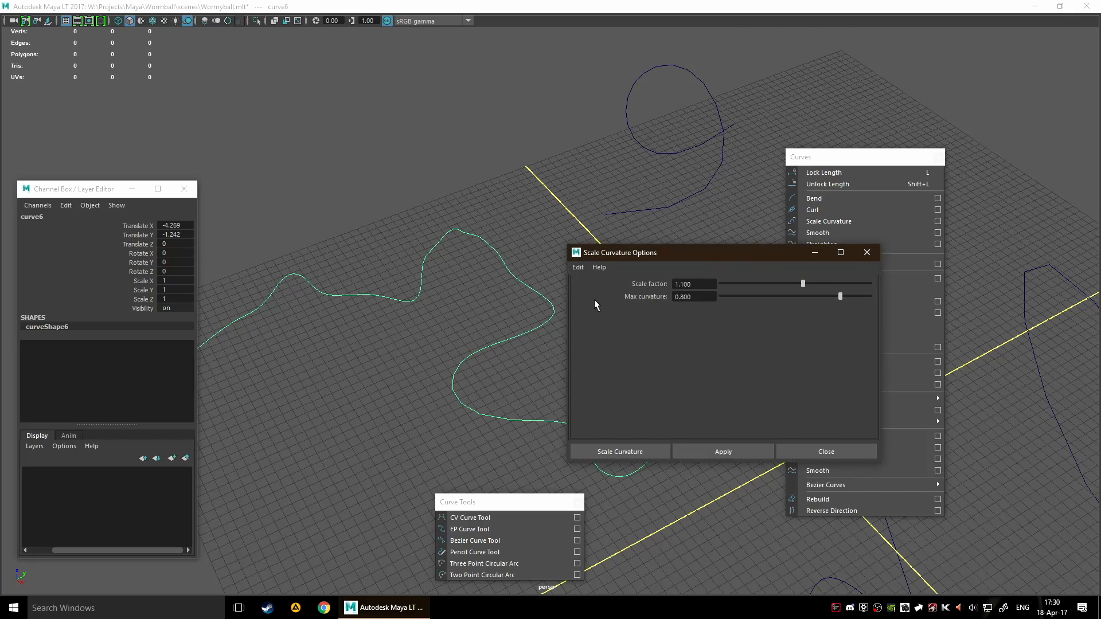
pyautogui.click(825, 452)
# Apply Smooth to curve6
pyautogui.scroll(-5, 578, 348)
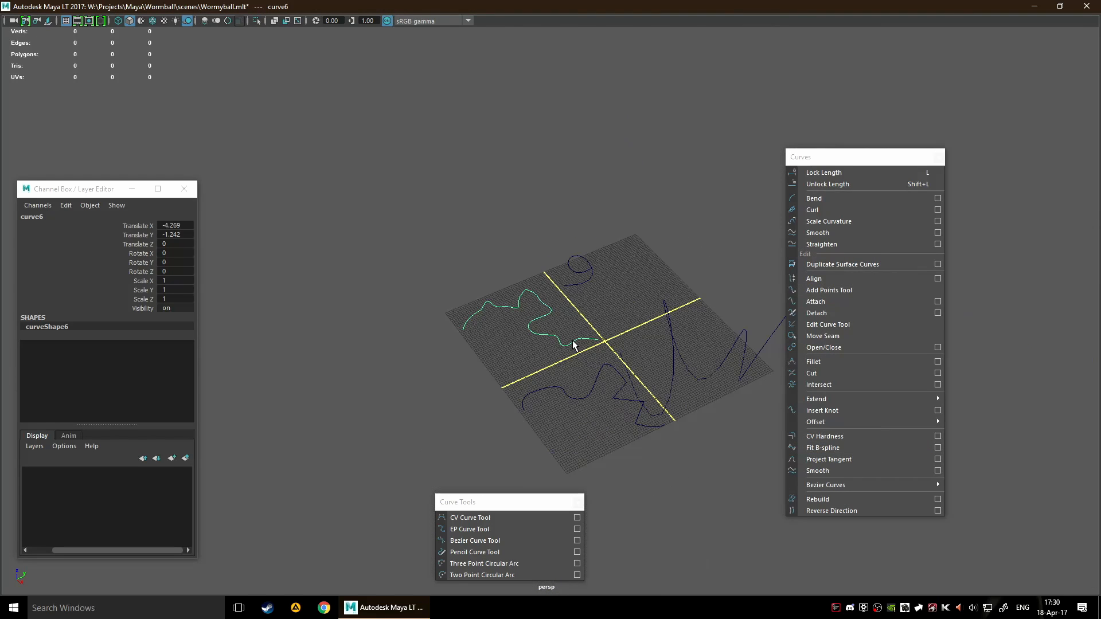
pyautogui.keyDown('alt'); pyautogui.moveTo(628, 288); pyautogui.dragTo(461, 225, button='middle'); pyautogui.keyUp('alt')
pyautogui.scroll(3, 497, 263)
pyautogui.keyDown('alt'); pyautogui.moveTo(438, 284); pyautogui.dragTo(485, 293, button='middle'); pyautogui.keyUp('alt')
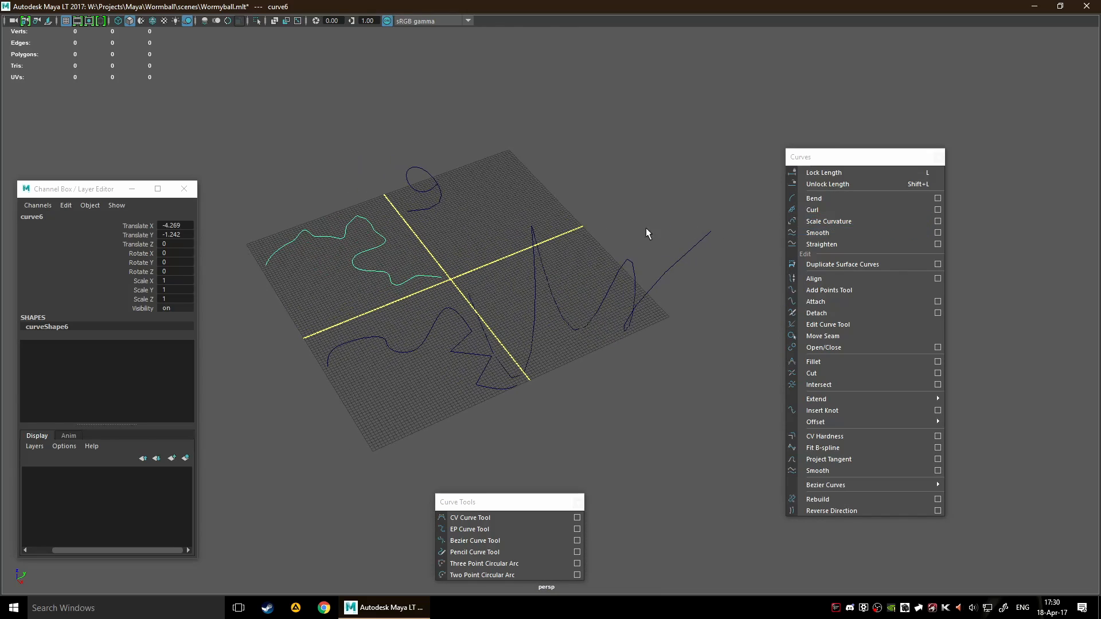
pyautogui.keyDown('alt'); pyautogui.moveTo(425, 223); pyautogui.dragTo(528, 244, button='middle'); pyautogui.keyUp('alt')
pyautogui.click(820, 233)
pyautogui.scroll(5, 445, 274)
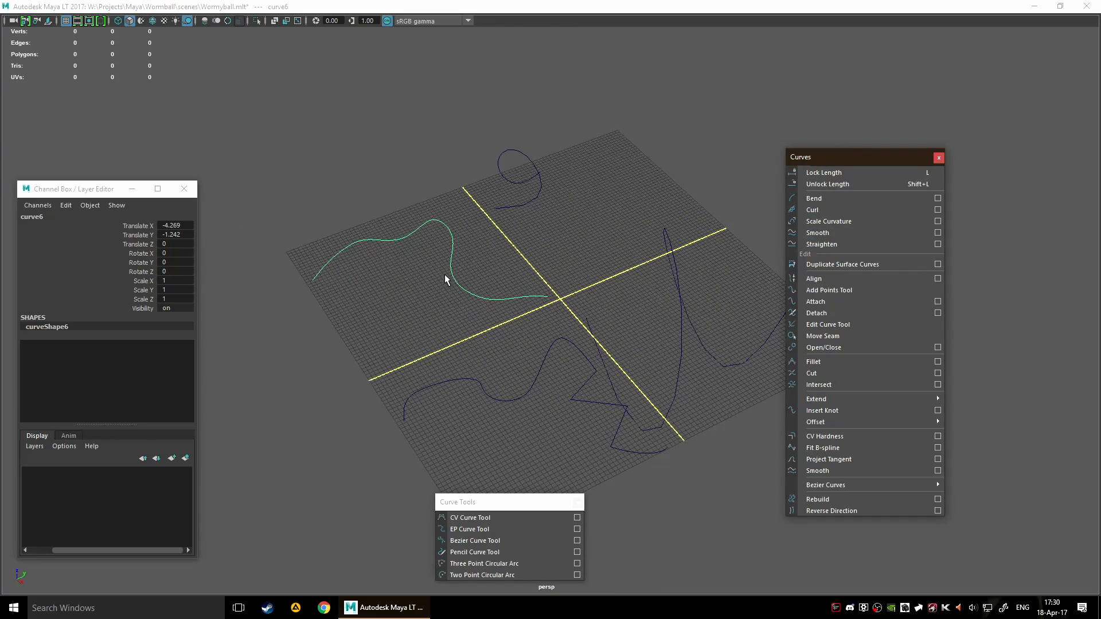
pyautogui.scroll(-5, 490, 223)
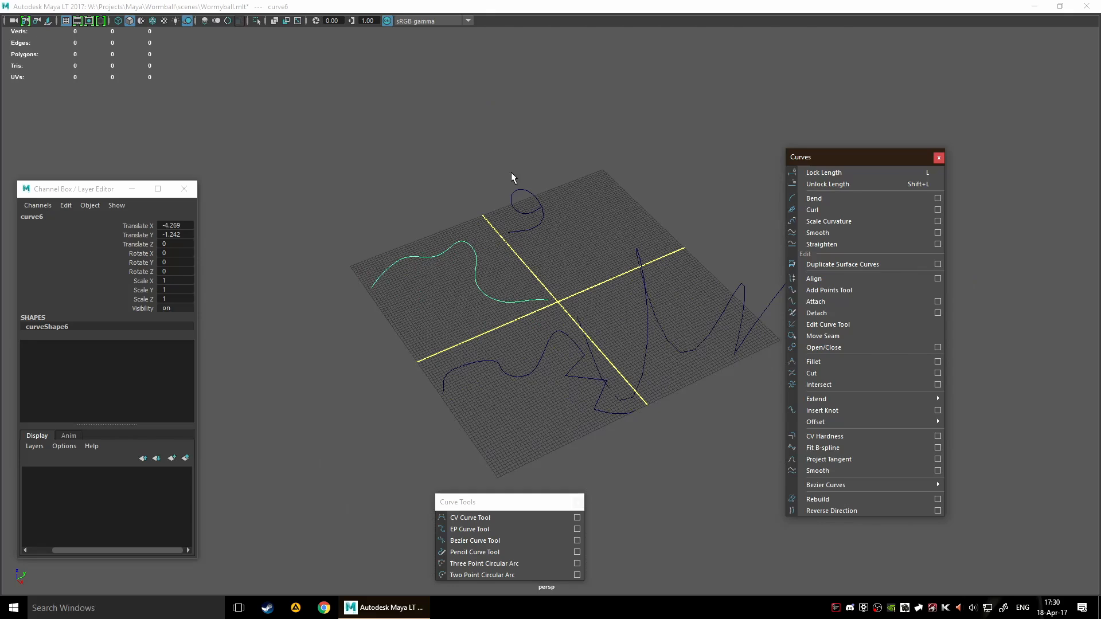
# Select the curled curve5 and straighten it
pyautogui.click(517, 191)
pyautogui.click(638, 255)
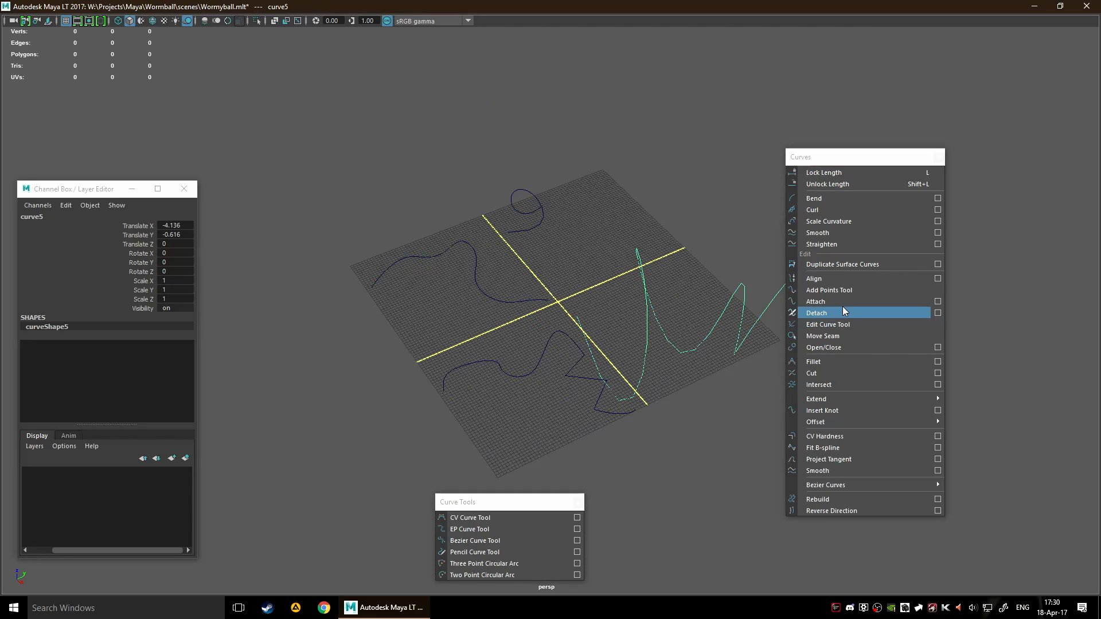
pyautogui.click(861, 243)
pyautogui.keyDown('alt'); pyautogui.moveTo(703, 434); pyautogui.dragTo(548, 328, button='middle'); pyautogui.keyUp('alt')
# Rotate curve5 to about -49.7 in Y and 94.8 in Z, and move it to about X 29.8, Y -1.5, Z -4.4
pyautogui.press('e')
pyautogui.moveTo(400, 221); pyautogui.dragTo(498, 159)
pyautogui.scroll(-3, 607, 304)
pyautogui.keyDown('alt'); pyautogui.moveTo(607, 304); pyautogui.dragTo(516, 153); pyautogui.keyUp('alt')
pyautogui.keyDown('alt'); pyautogui.moveTo(576, 265); pyautogui.dragTo(525, 329); pyautogui.keyUp('alt')
pyautogui.press('w')
pyautogui.moveTo(606, 256); pyautogui.dragTo(545, 278)
pyautogui.scroll(-2, 579, 274)
# Apply Curl to the straightened curve5, check its curveShape5 node and clear the selection
pyautogui.click(819, 212)
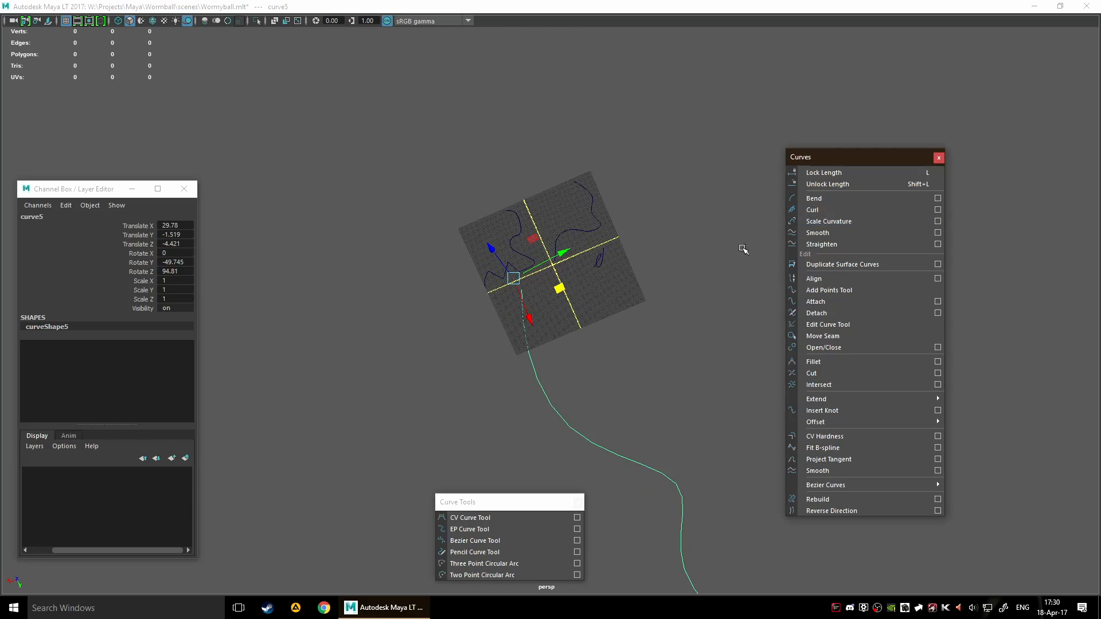
pyautogui.keyDown('alt'); pyautogui.moveTo(612, 316); pyautogui.dragTo(888, 241); pyautogui.keyUp('alt')
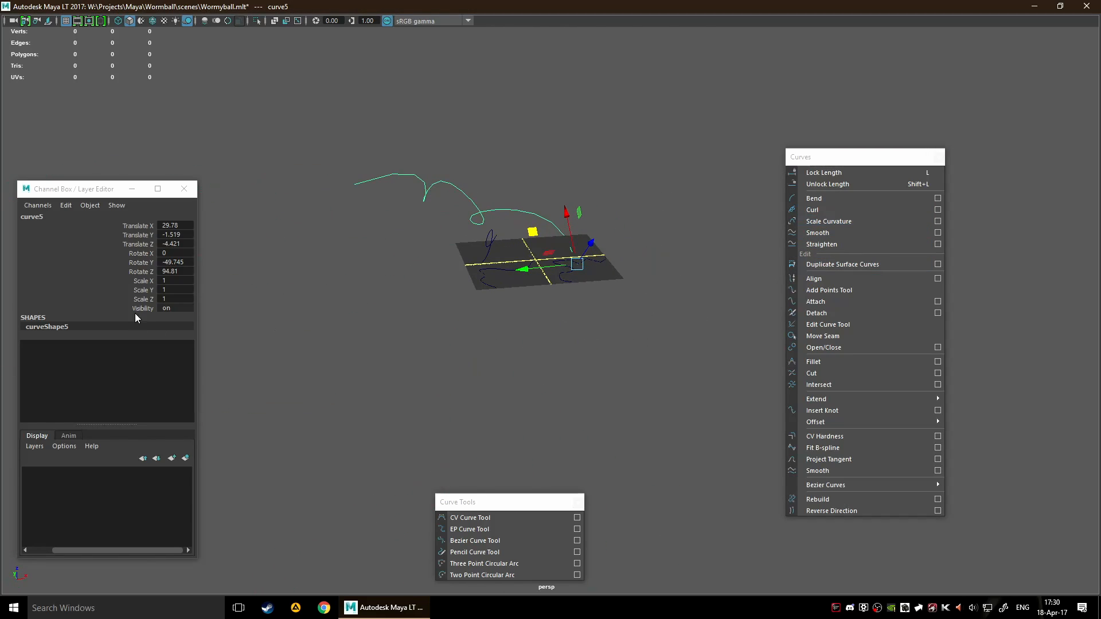
pyautogui.click(56, 326)
pyautogui.click(419, 231)
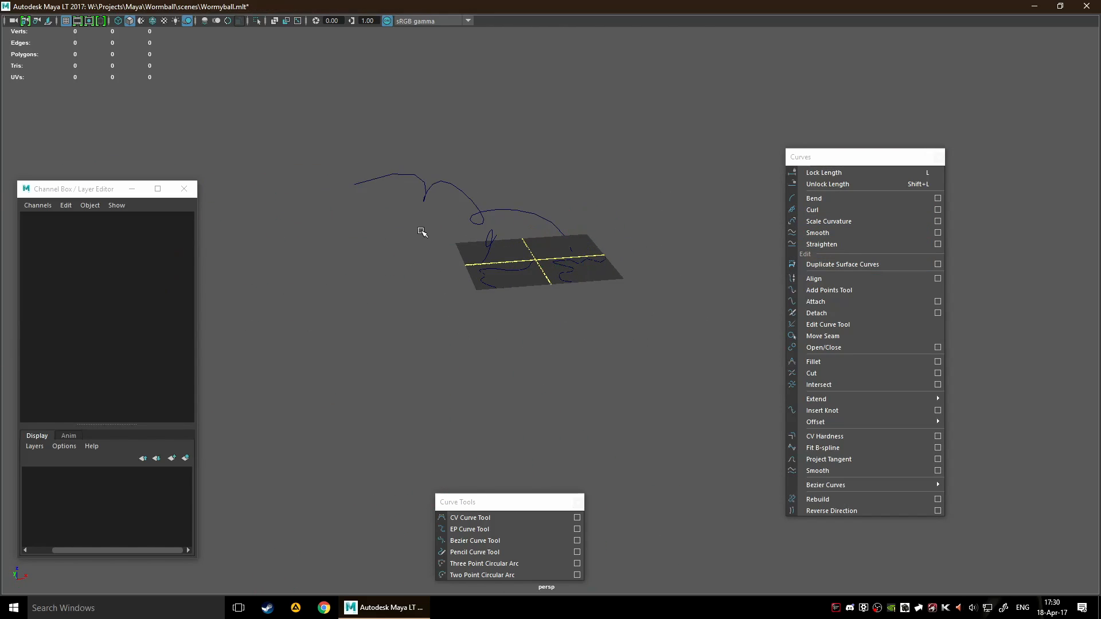
# Select curve5, try applying Curl to it several more times, and undo the repeated curls
pyautogui.moveTo(425, 180); pyautogui.dragTo(477, 225)
pyautogui.hotkey('ctrl', 'z')
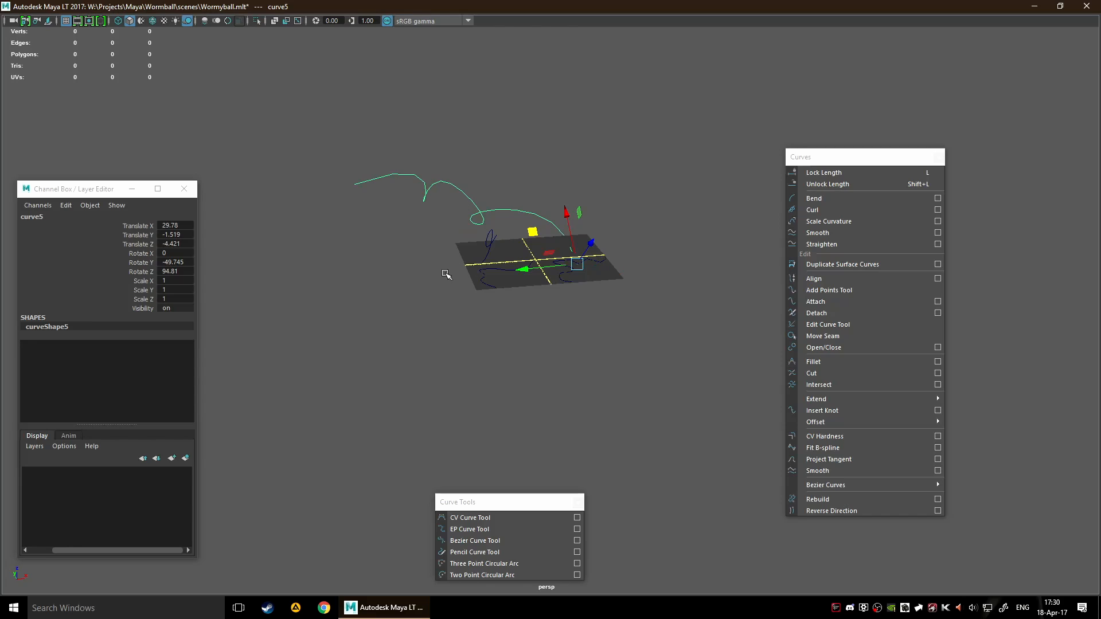
pyautogui.click(827, 211)
pyautogui.click(827, 211)
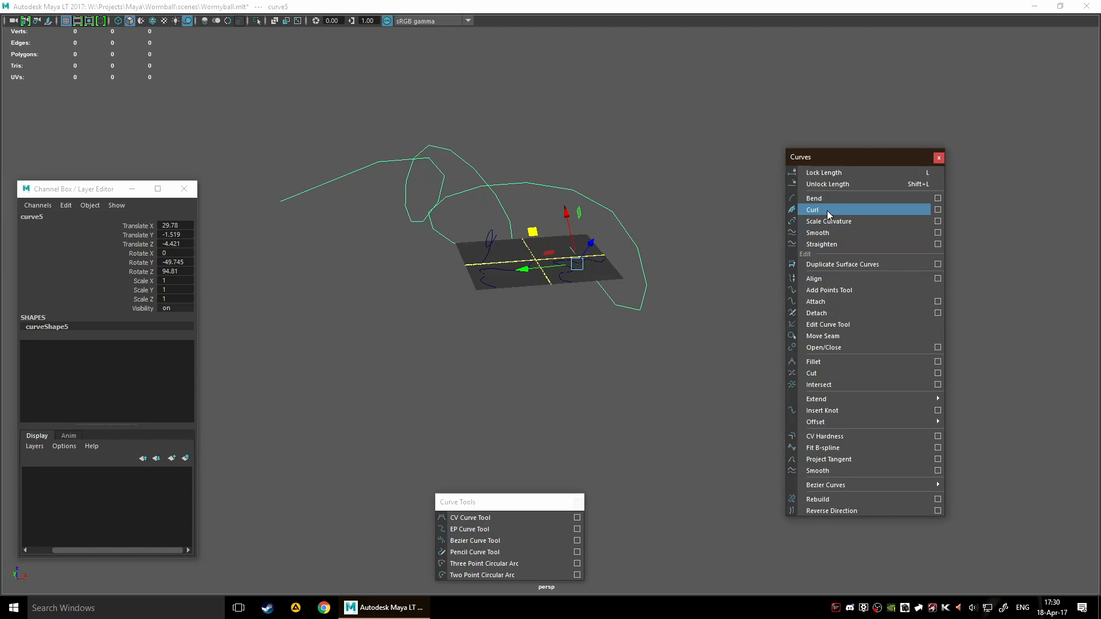
pyautogui.click(827, 211)
pyautogui.click(827, 211)
pyautogui.click(827, 211)
pyautogui.hotkey('ctrl', 'z')
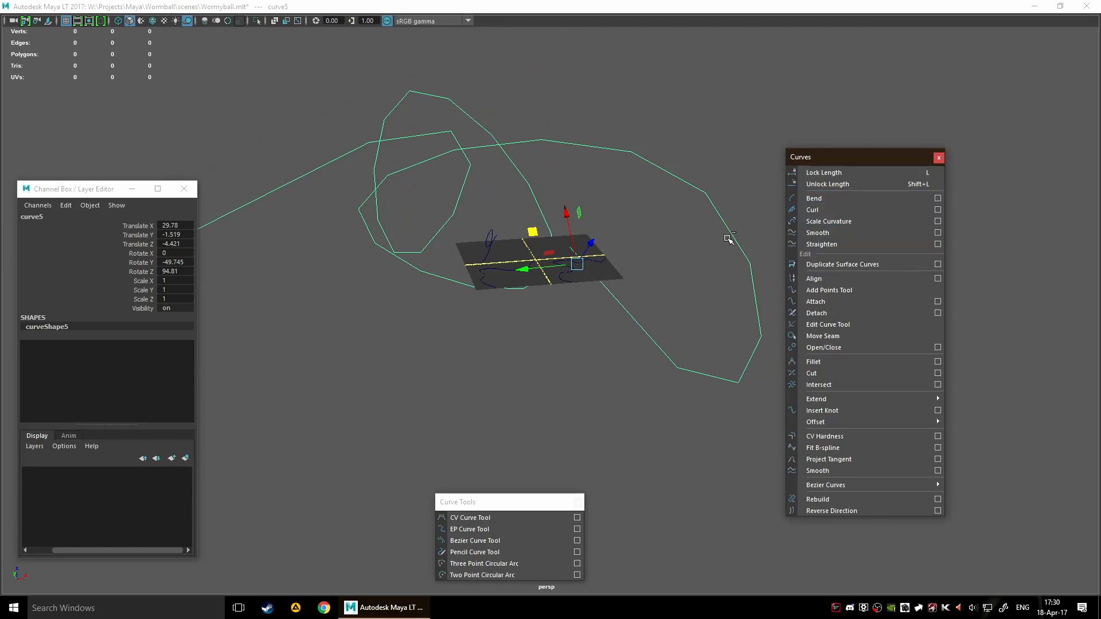
pyautogui.hotkey('ctrl', 'z')
# Try Bend on curve5, undo it, and view the Curl options without applying them
pyautogui.hotkey('ctrl', 'z')
pyautogui.hotkey('ctrl', 'z')
pyautogui.hotkey('ctrl', 'z')
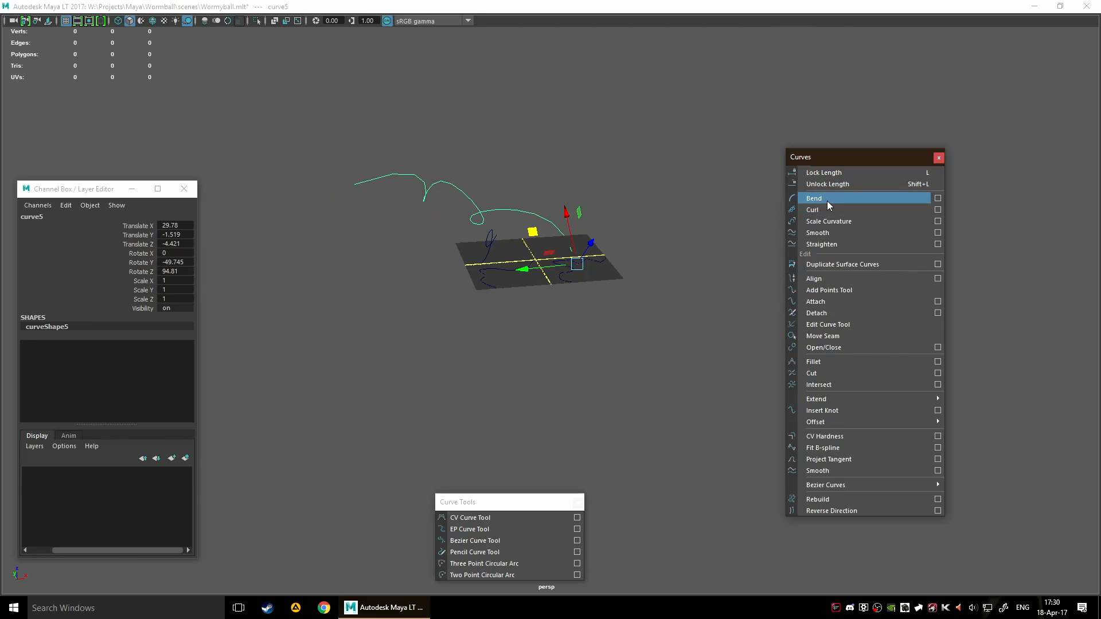
pyautogui.click(827, 199)
pyautogui.hotkey('ctrl', 'z')
pyautogui.click(937, 211)
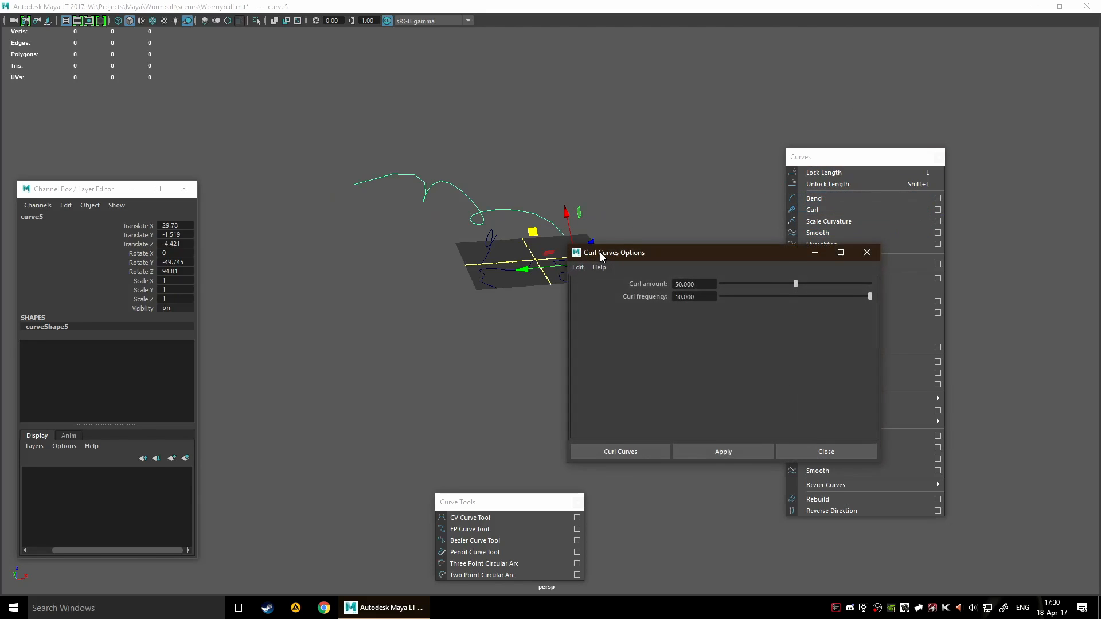
pyautogui.click(866, 253)
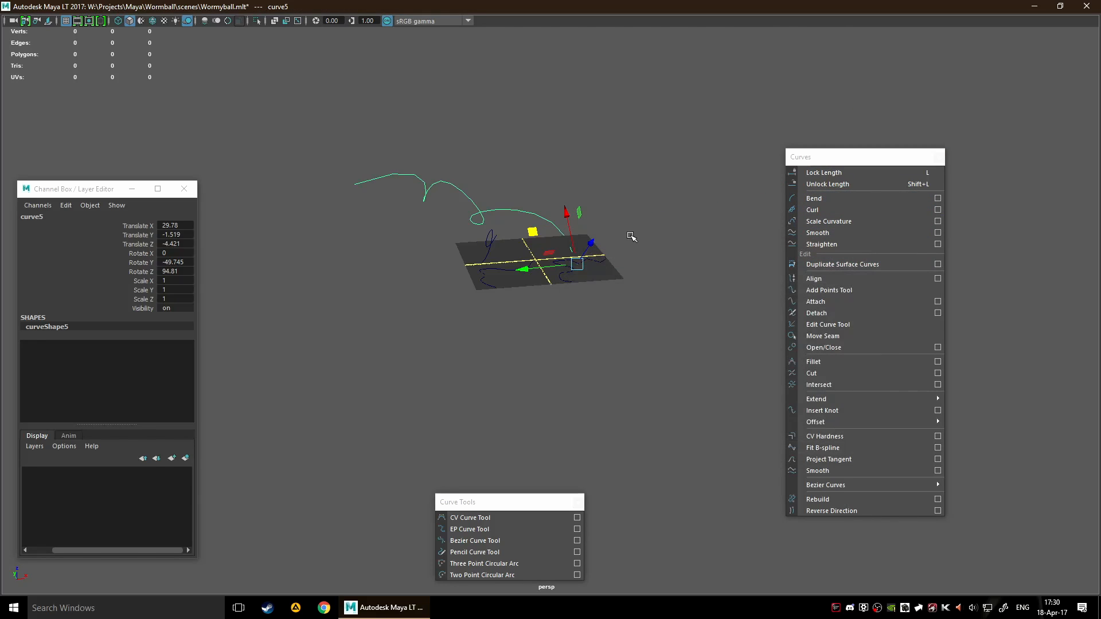
# Select curve6 together with the still selected curve5 and align the two curves
pyautogui.keyDown('alt'); pyautogui.moveTo(631, 236); pyautogui.dragTo(549, 299); pyautogui.keyUp('alt')
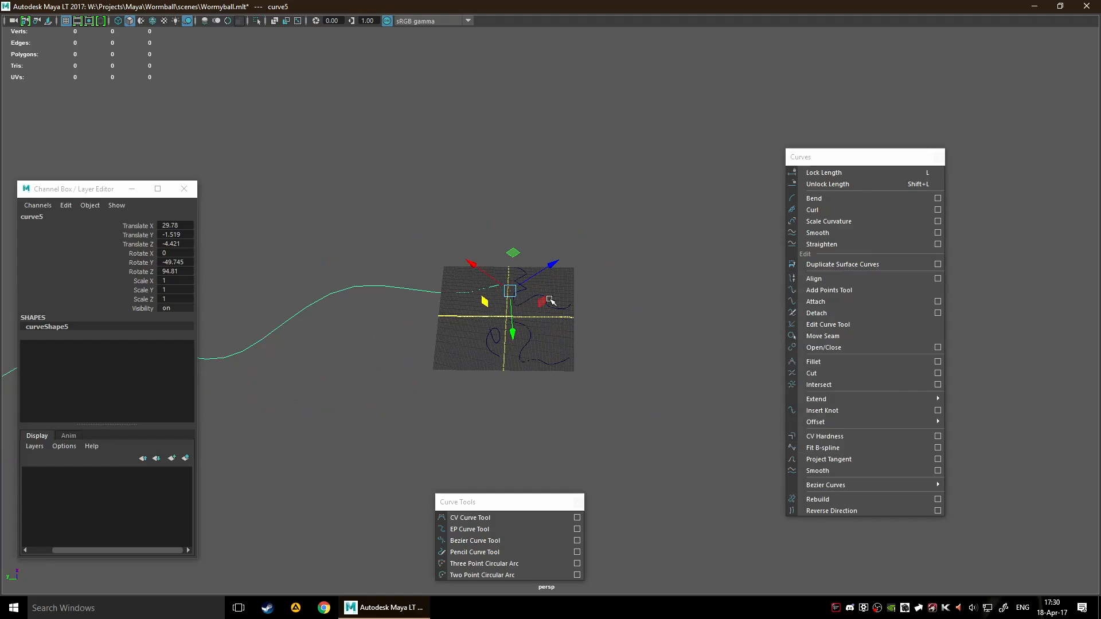
pyautogui.scroll(2, 559, 300)
pyautogui.scroll(2, 579, 299)
pyautogui.scroll(-4, 623, 273)
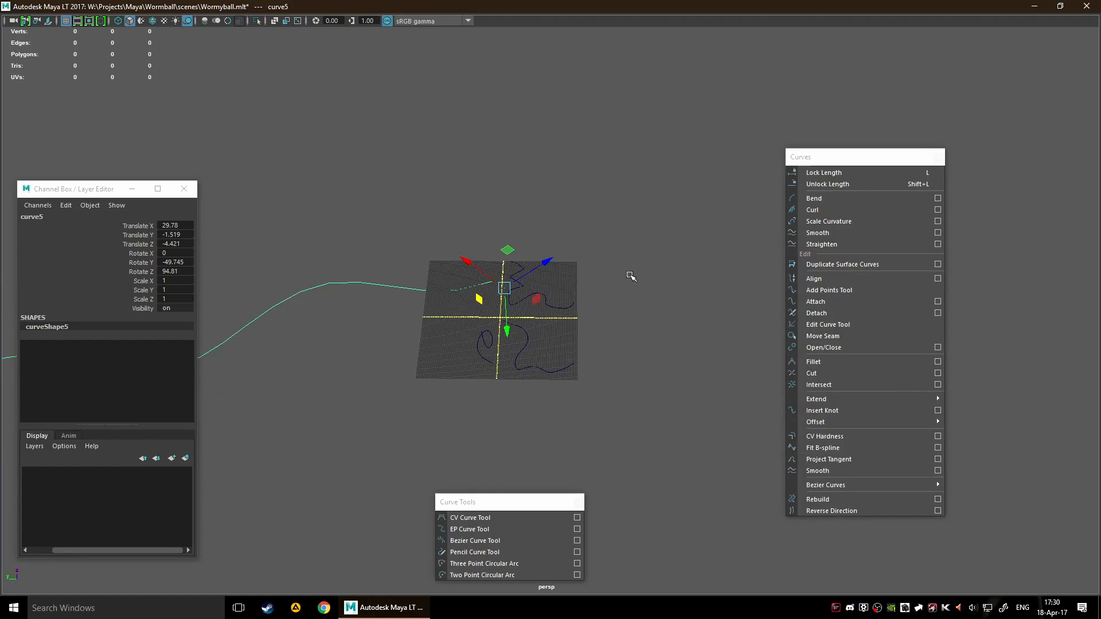
pyautogui.scroll(3, 628, 277)
pyautogui.scroll(2, 630, 279)
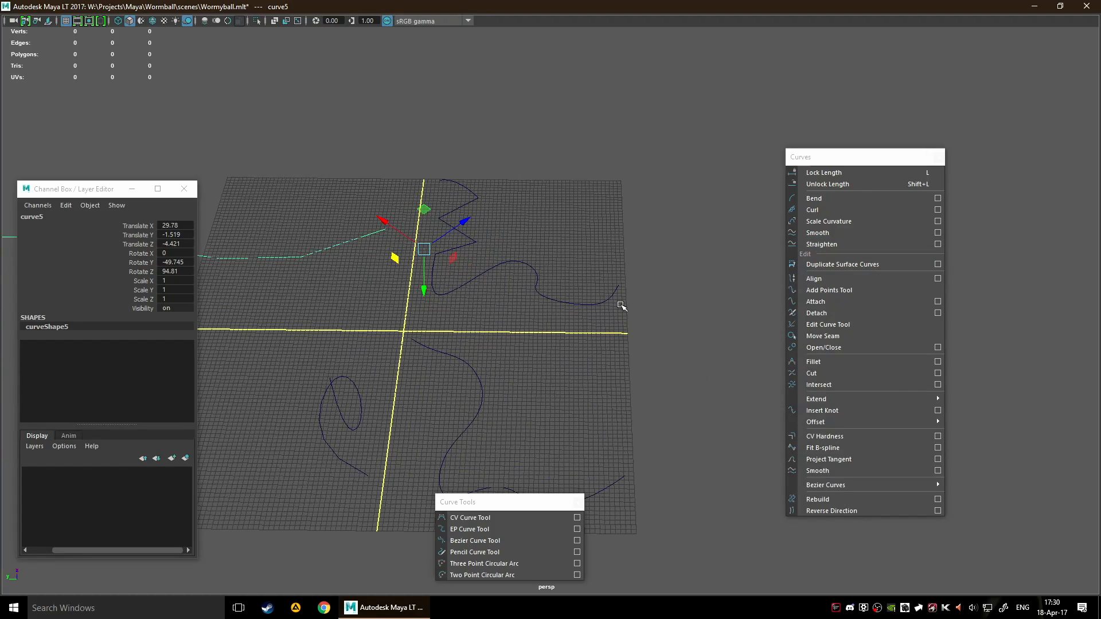
pyautogui.keyDown('alt'); pyautogui.moveTo(619, 304); pyautogui.dragTo(861, 290); pyautogui.keyUp('alt')
pyautogui.moveTo(684, 283); pyautogui.dragTo(709, 236)
pyautogui.keyDown('alt'); pyautogui.moveTo(710, 235); pyautogui.dragTo(585, 310, button='middle'); pyautogui.keyUp('alt')
pyautogui.keyDown('shift'); pyautogui.click(519, 265); pyautogui.keyUp('shift')
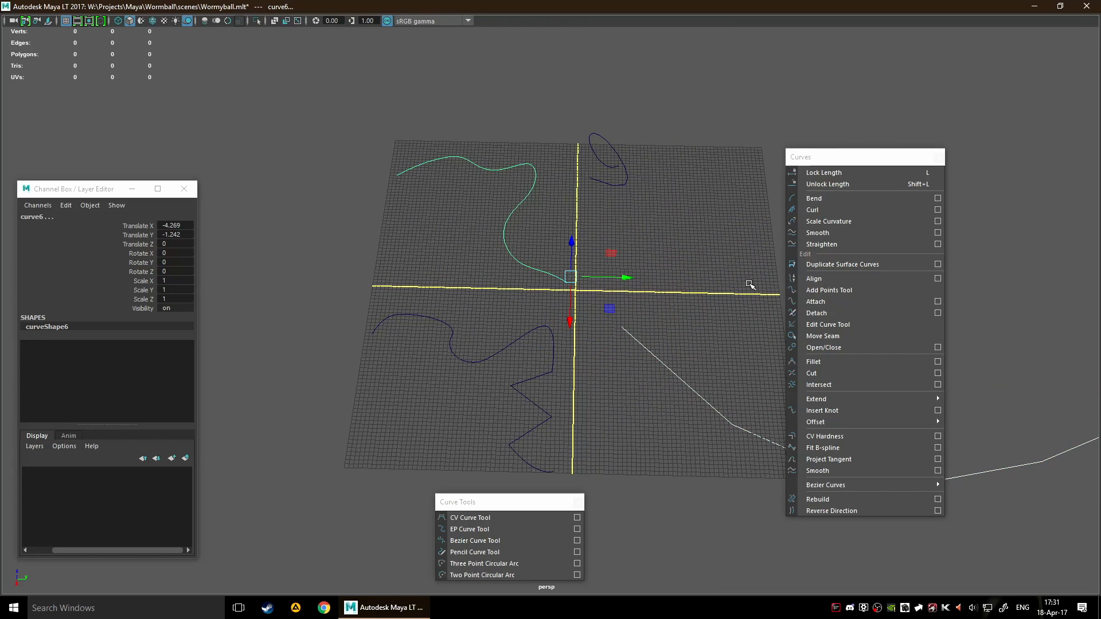
pyautogui.click(814, 278)
# Examine the joined ends of the aligned curves and the attributes of the alignCurve1 input
pyautogui.scroll(-3, 688, 292)
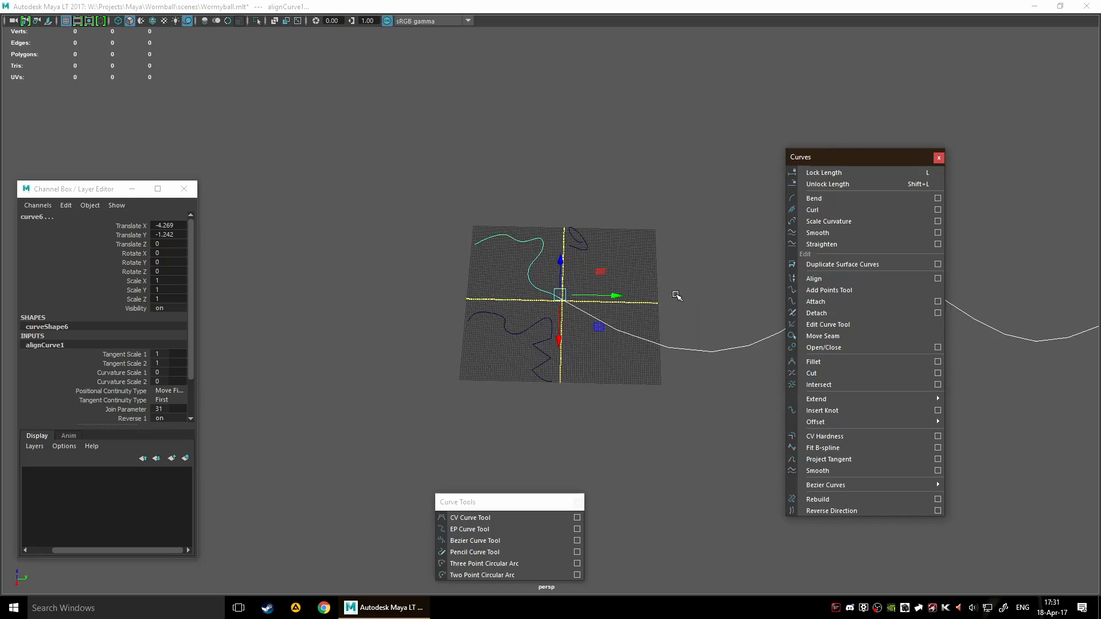
pyautogui.keyDown('alt'); pyautogui.moveTo(676, 295); pyautogui.dragTo(450, 346); pyautogui.keyUp('alt')
pyautogui.scroll(-2, 117, 379)
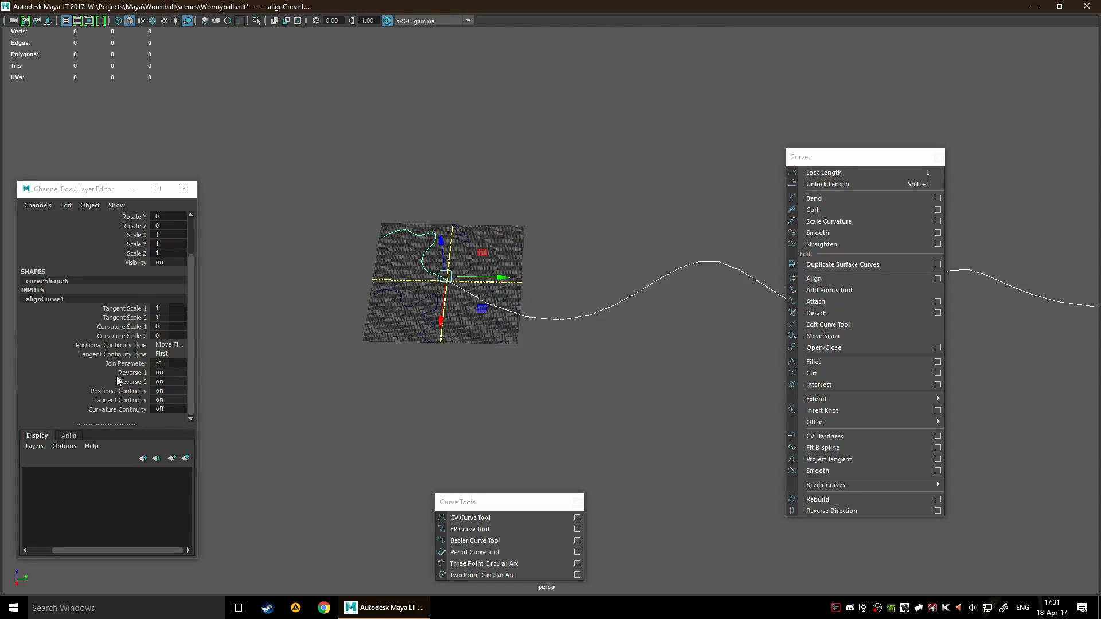
pyautogui.doubleClick(55, 299)
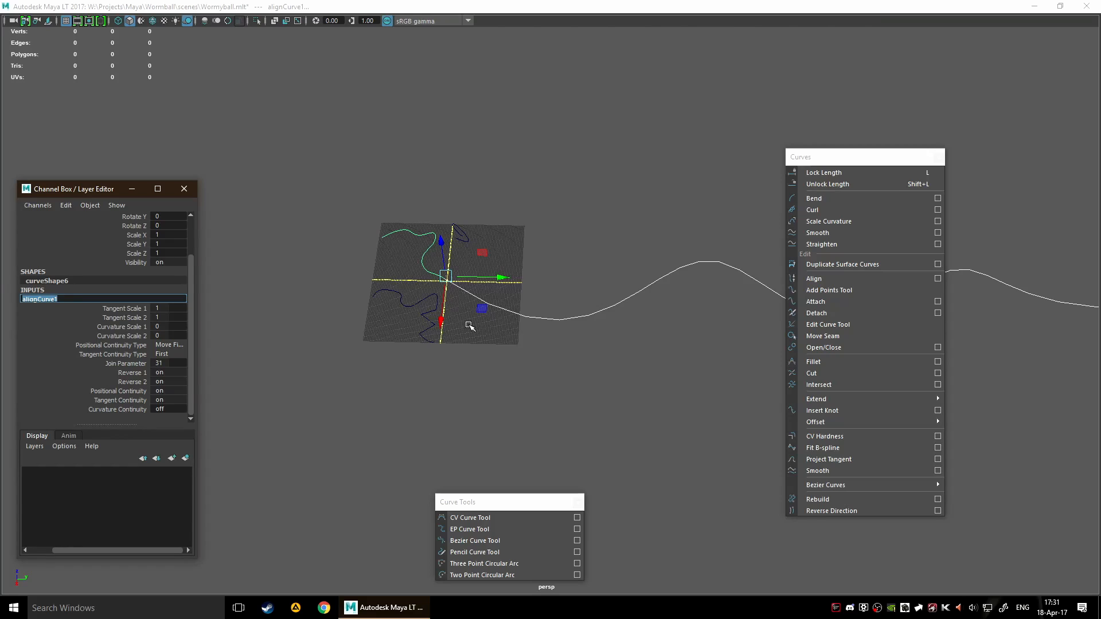
pyautogui.click(44, 292)
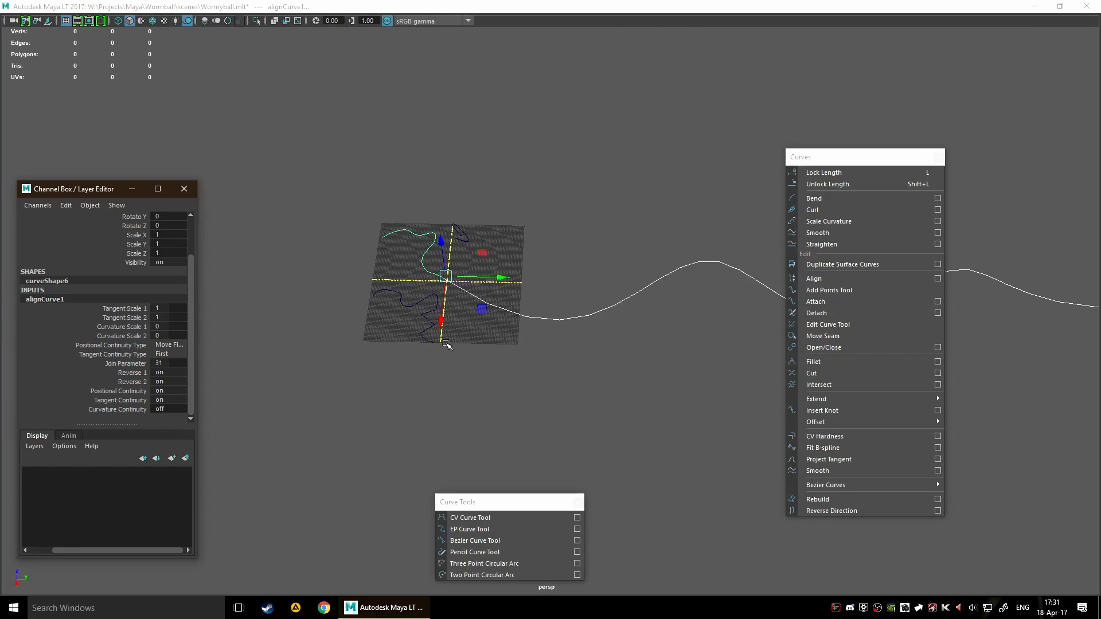
# Activate the Show Manipulator Tool for the aligned curves' alignCurve1 input
pyautogui.press('space')
pyautogui.click(404, 301)
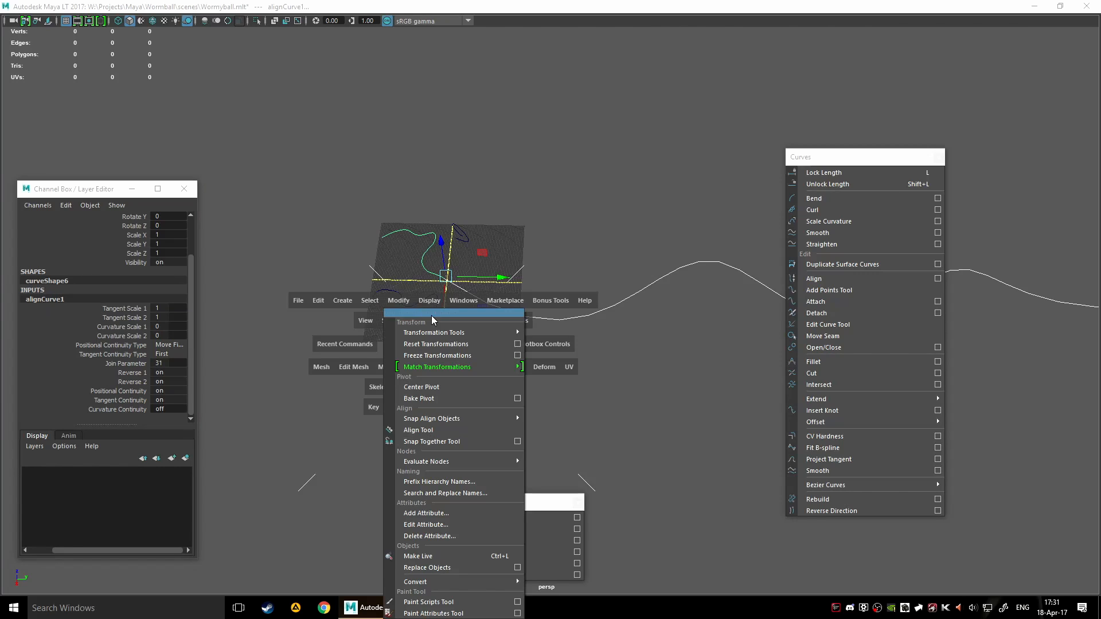
pyautogui.moveTo(483, 333)
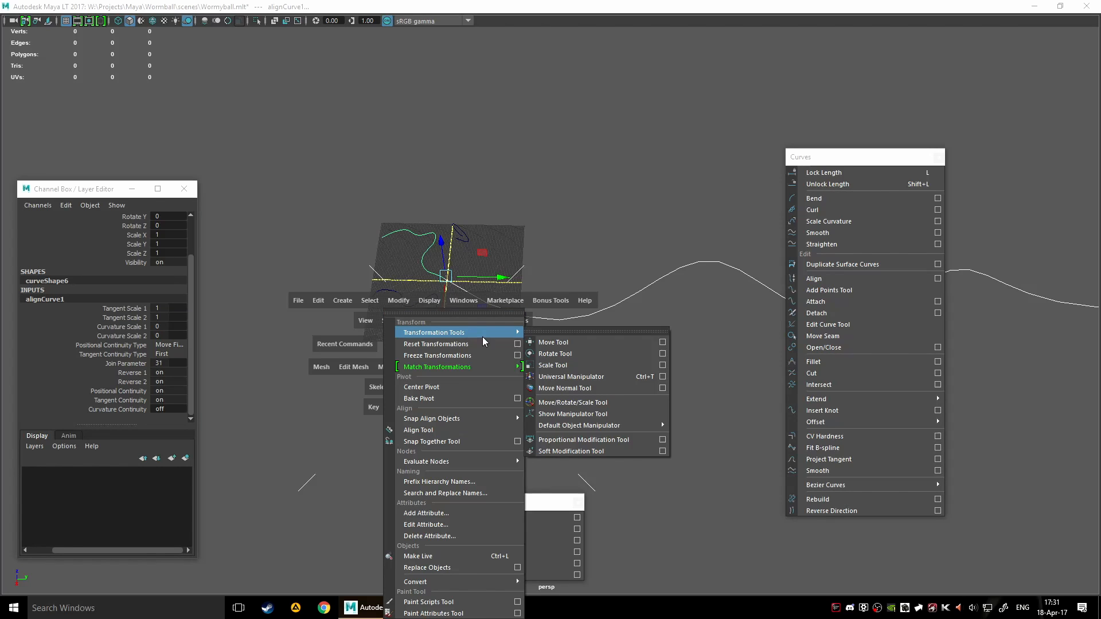
pyautogui.click(613, 415)
pyautogui.scroll(4, 474, 320)
pyautogui.keyDown('alt'); pyautogui.moveTo(354, 272); pyautogui.dragTo(484, 316, button='middle'); pyautogui.keyUp('alt')
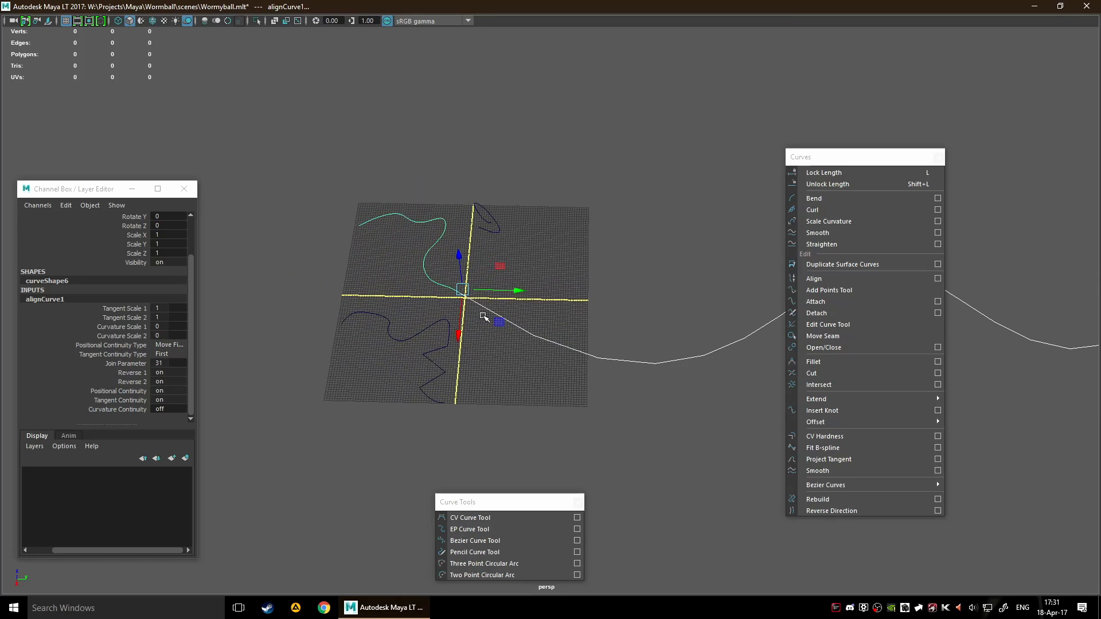
pyautogui.scroll(3, 480, 317)
# Select curve5, move it to about X 28.7, Y 11.0, Z 23.7, and clear the selection
pyautogui.click(512, 285)
pyautogui.moveTo(430, 278); pyautogui.dragTo(454, 314)
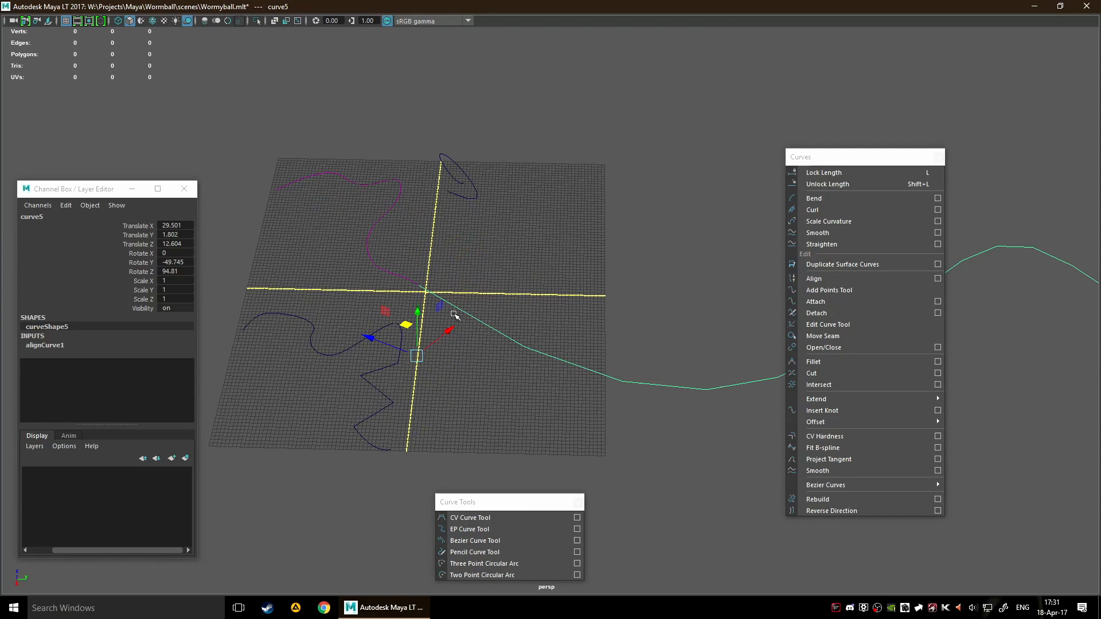
pyautogui.click(465, 284)
pyautogui.moveTo(428, 265); pyautogui.dragTo(497, 330)
pyautogui.moveTo(408, 321); pyautogui.dragTo(472, 331)
pyautogui.press('space')
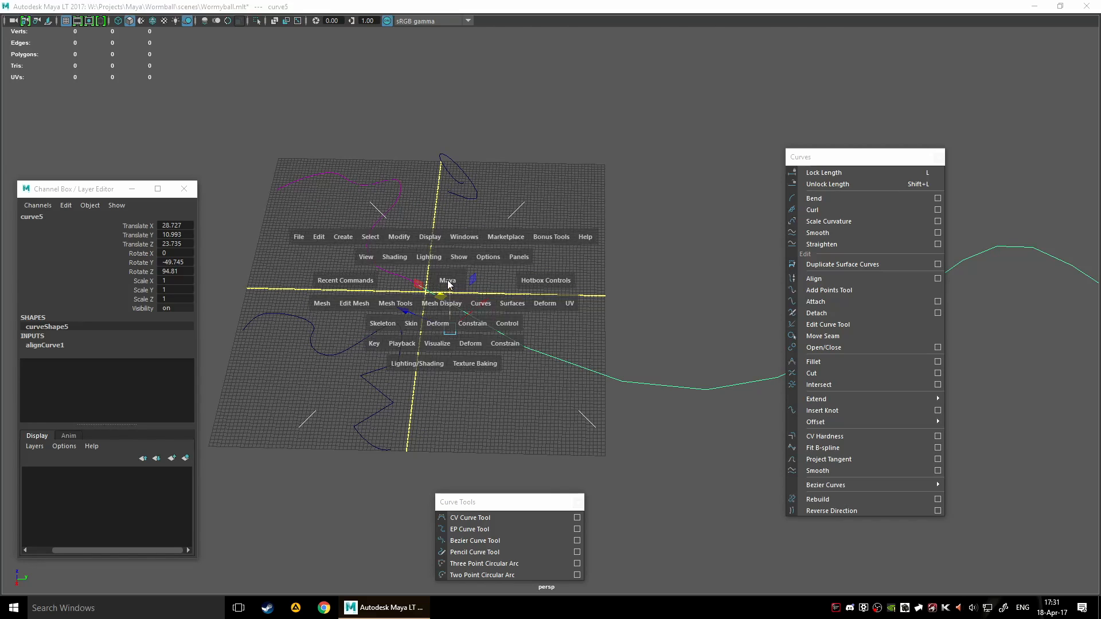
pyautogui.press('space')
pyautogui.click(602, 282)
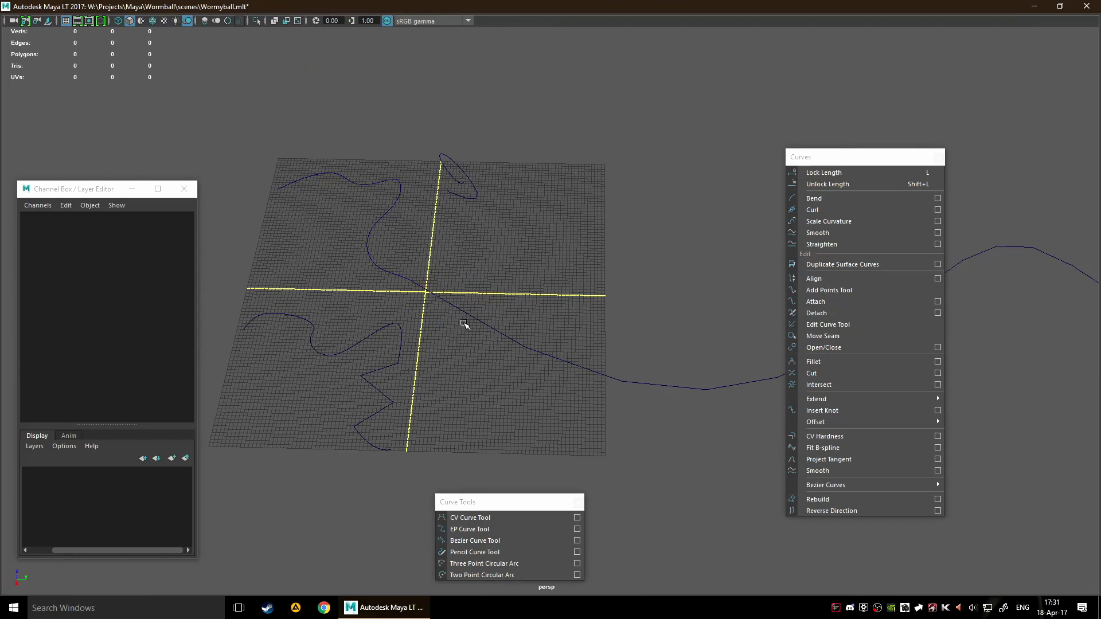
# Move curve5 to about X 27.2, Y 4.5, Z 25.0 and display its alignCurve1 attributes
pyautogui.moveTo(538, 318); pyautogui.dragTo(571, 391)
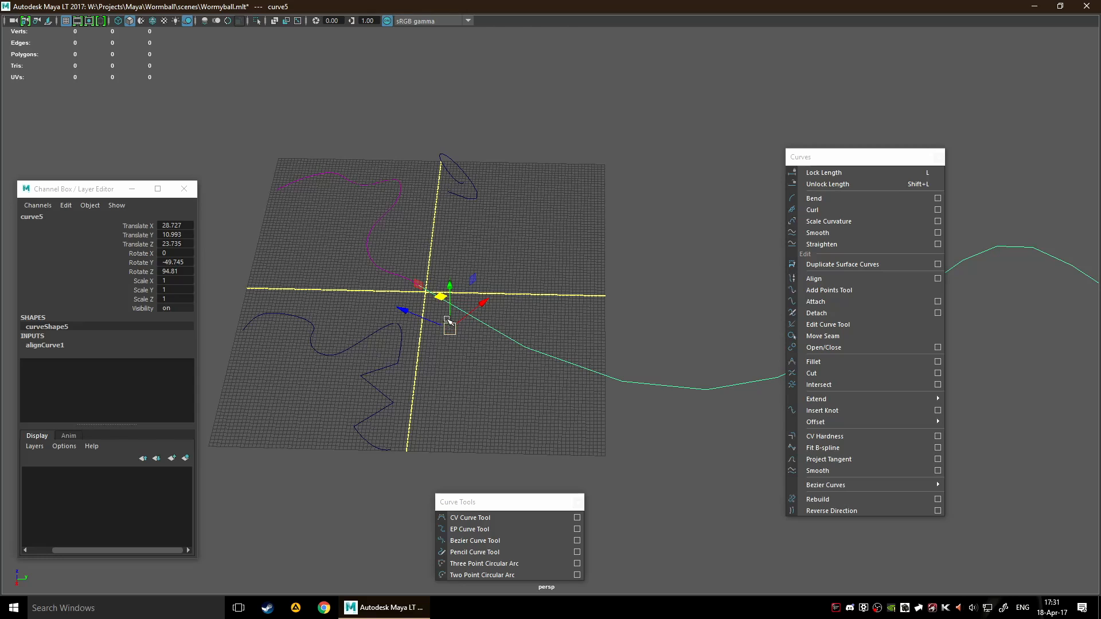
pyautogui.moveTo(448, 322); pyautogui.dragTo(420, 308)
pyautogui.click(44, 345)
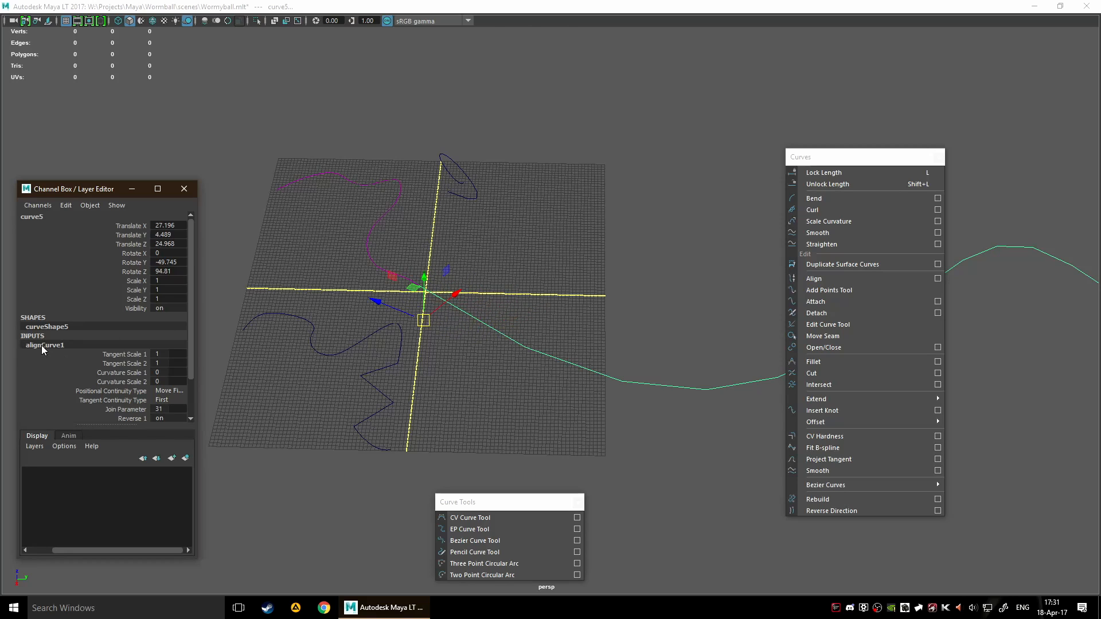
pyautogui.scroll(-2, 164, 385)
pyautogui.scroll(2, 150, 351)
pyautogui.scroll(-8, 460, 308)
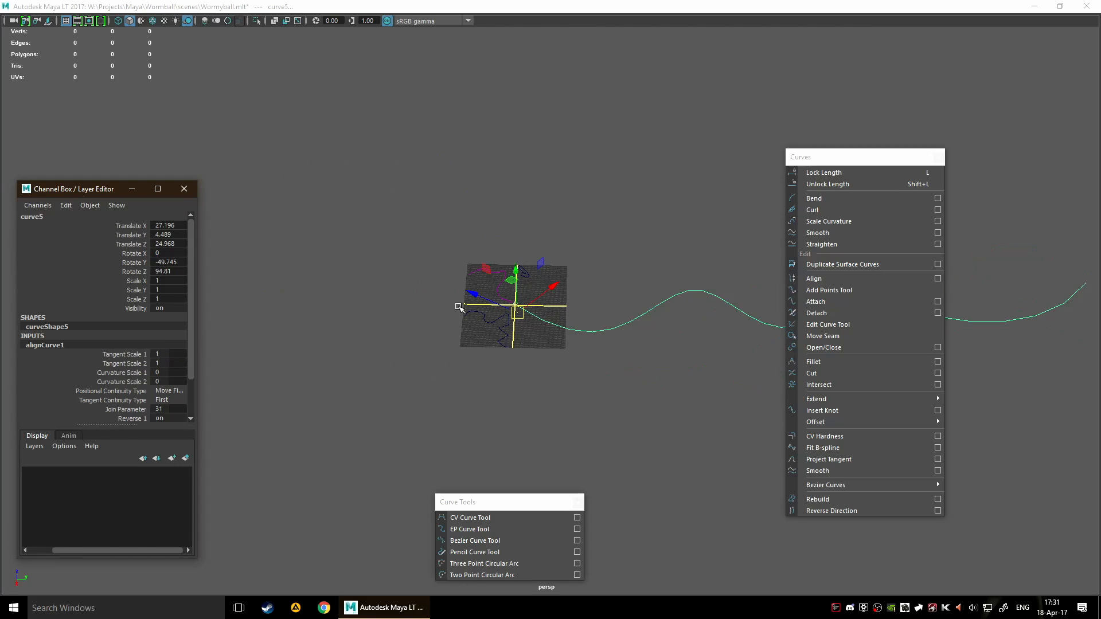
pyautogui.scroll(1, 390, 288)
pyautogui.scroll(6, 390, 289)
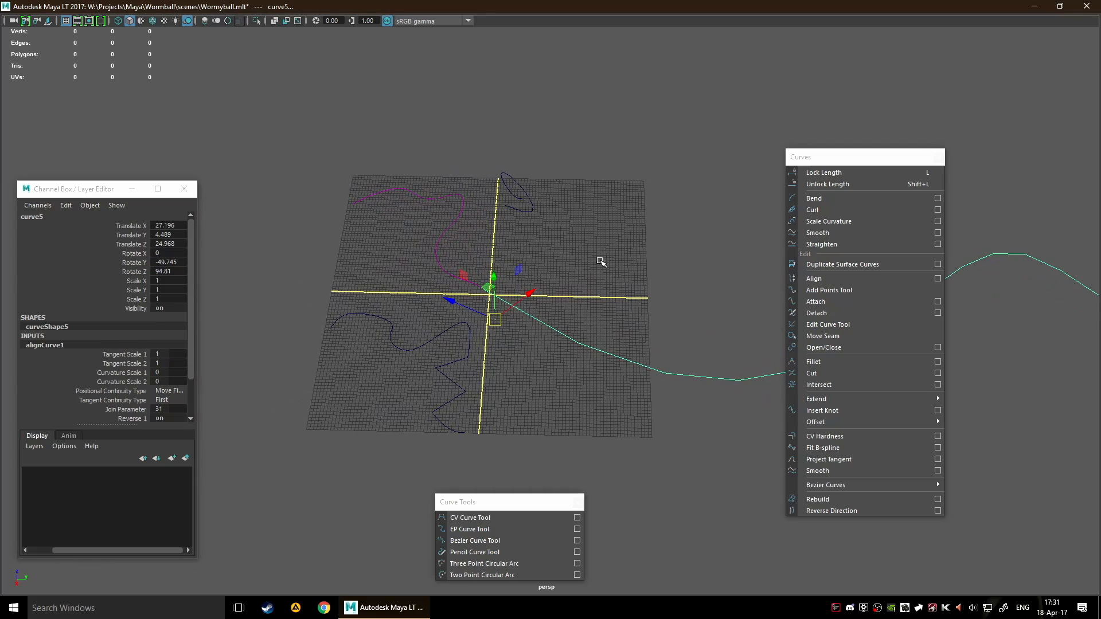
# Check curve4, select curve6, try the Add Points Tool on it, and clear the selection
pyautogui.click(596, 263)
pyautogui.click(531, 199)
pyautogui.scroll(-3, 580, 249)
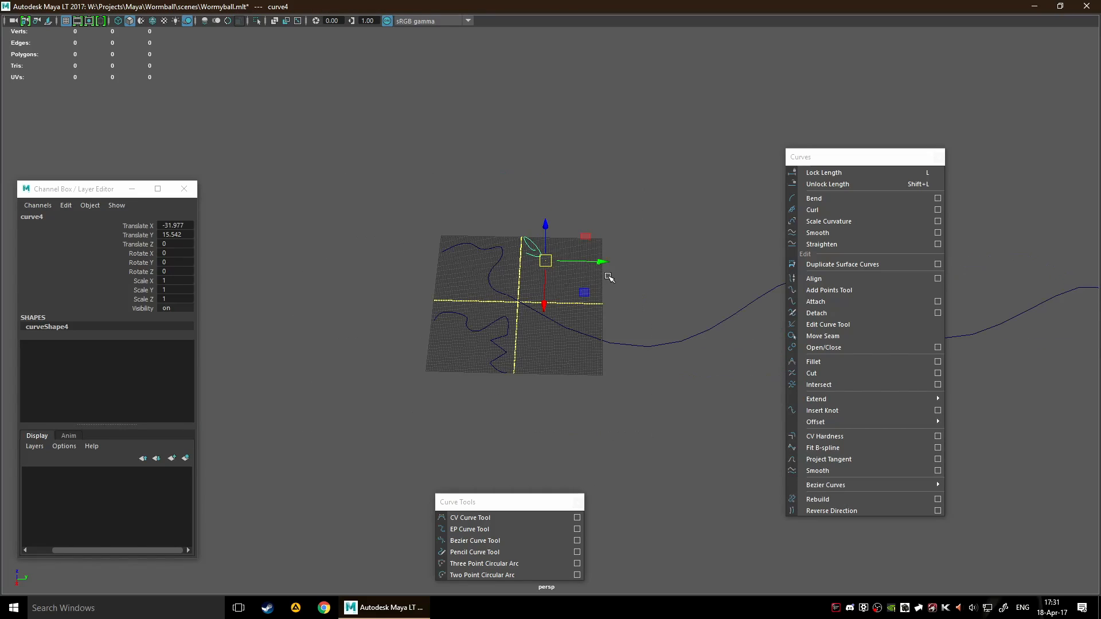
pyautogui.click(611, 279)
pyautogui.moveTo(451, 229); pyautogui.dragTo(476, 249)
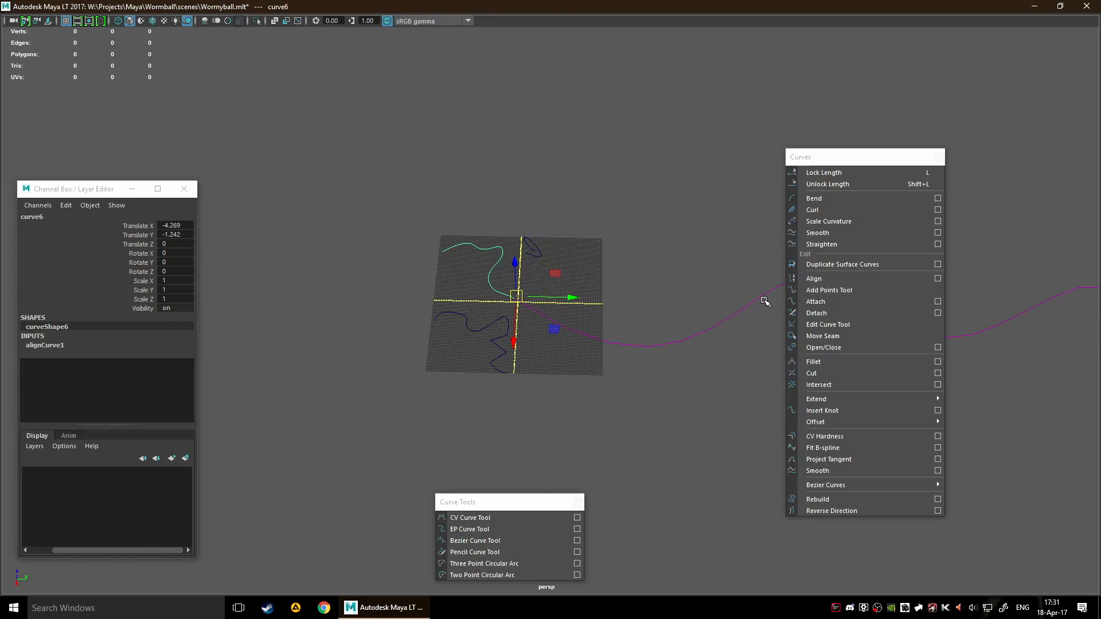
pyautogui.click(810, 294)
pyautogui.scroll(4, 508, 280)
pyautogui.click(534, 275)
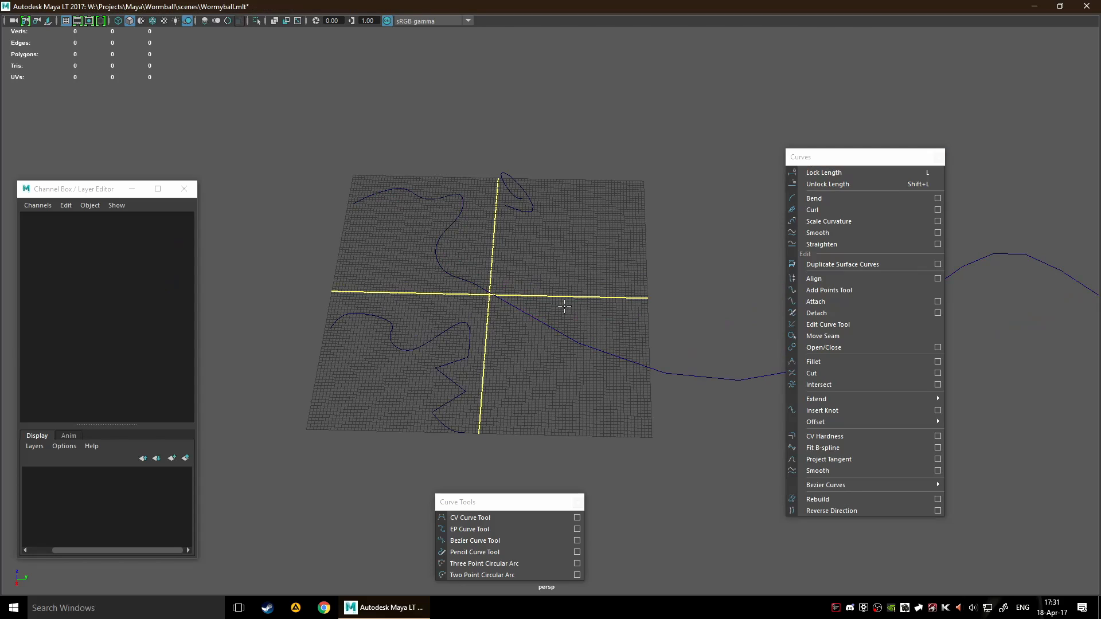
# Extend the small looped curve4 with further control points across its grid quadrant using the Add Points Tool
pyautogui.scroll(-5, 607, 302)
pyautogui.scroll(4, 499, 325)
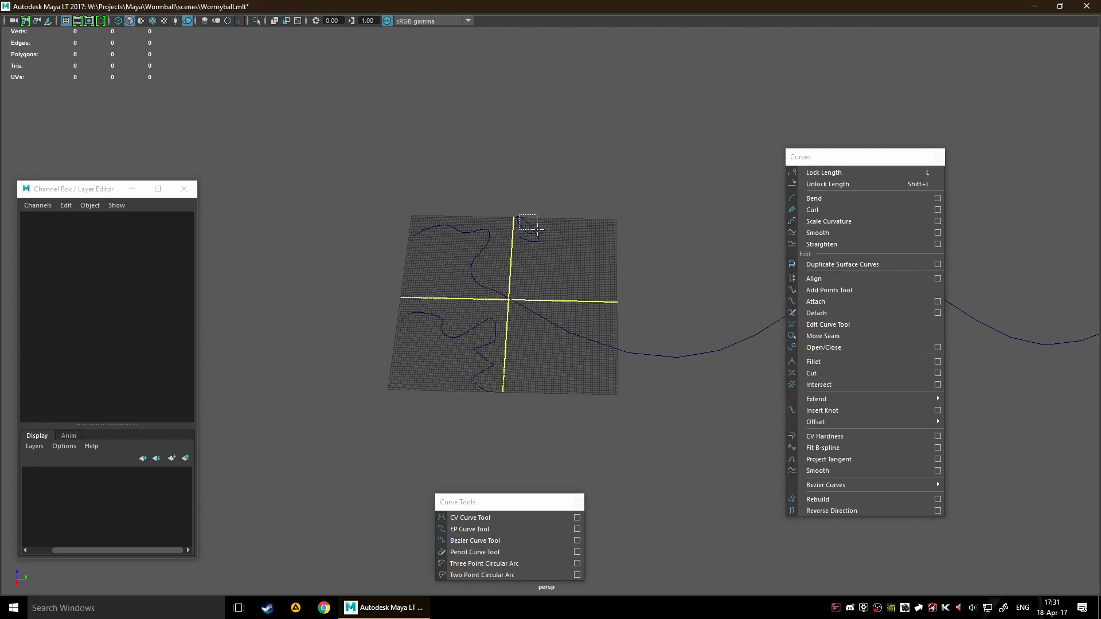
pyautogui.click(525, 227)
pyautogui.click(563, 263)
pyautogui.click(544, 310)
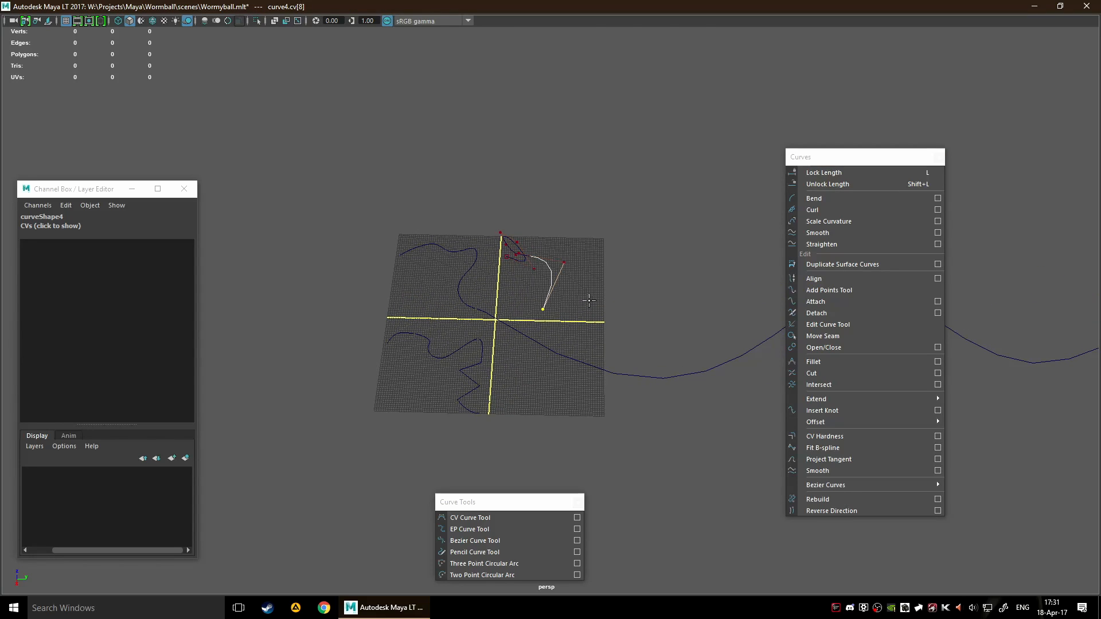
pyautogui.scroll(3, 584, 301)
pyautogui.click(620, 286)
pyautogui.click(635, 209)
pyautogui.click(651, 136)
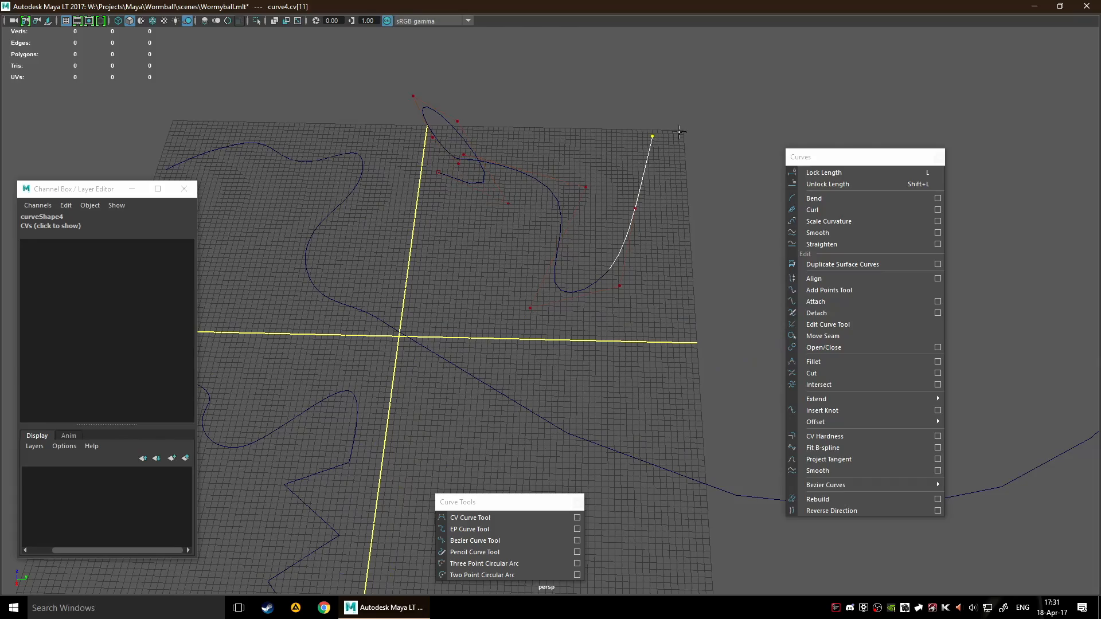
pyautogui.press('Return')
# Select curve6 and start the Move Seam tool on it
pyautogui.moveTo(631, 123)
pyautogui.keyDown('alt'); pyautogui.mouseDown()
pyautogui.moveTo(506, 99)
pyautogui.moveTo(633, 118)
pyautogui.mouseUp(); pyautogui.keyUp('alt')
pyautogui.keyDown('alt'); pyautogui.moveTo(428, 254); pyautogui.dragTo(652, 218, button='middle'); pyautogui.keyUp('alt')
pyautogui.keyDown('alt'); pyautogui.moveTo(614, 250); pyautogui.dragTo(592, 260); pyautogui.keyUp('alt')
pyautogui.keyDown('alt'); pyautogui.moveTo(466, 245); pyautogui.dragTo(529, 279); pyautogui.keyUp('alt')
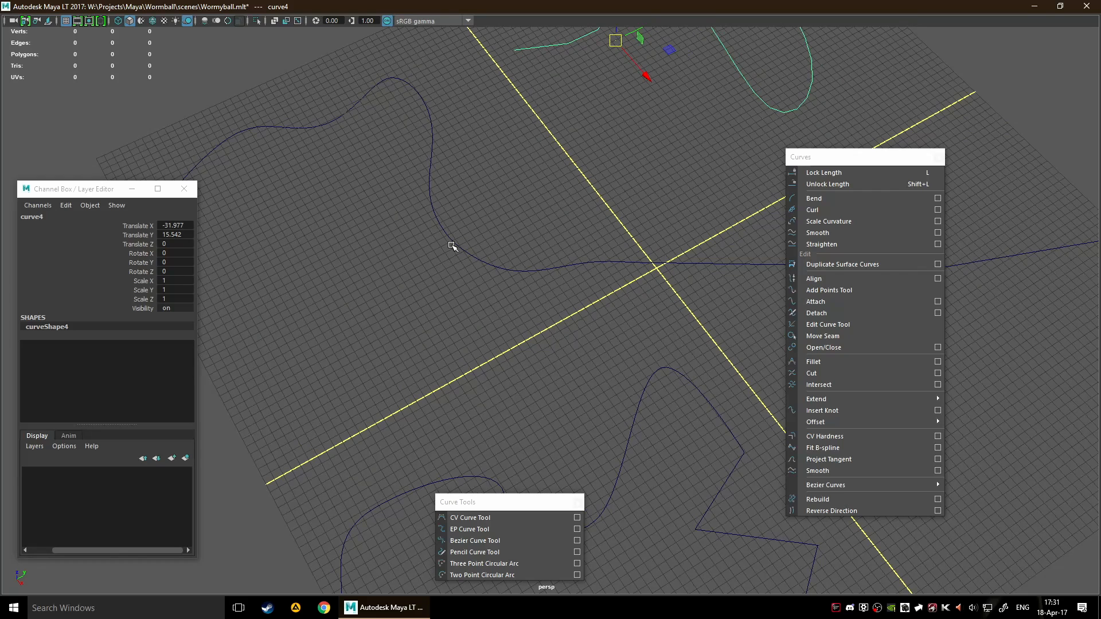
pyautogui.scroll(-8, 543, 304)
pyautogui.moveTo(419, 227); pyautogui.dragTo(471, 281)
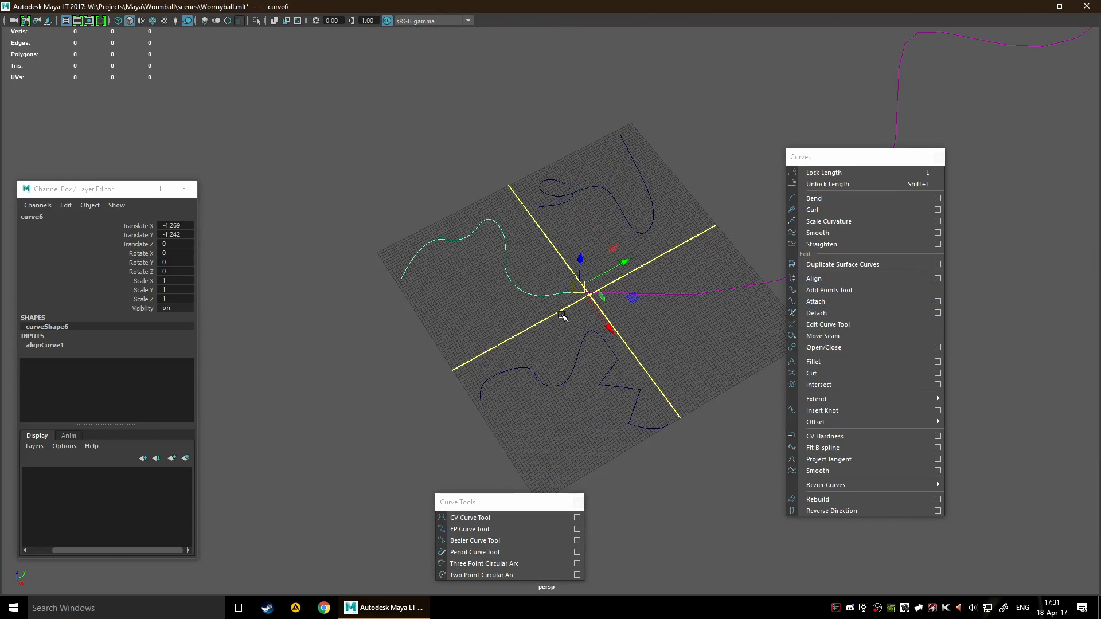
pyautogui.click(824, 335)
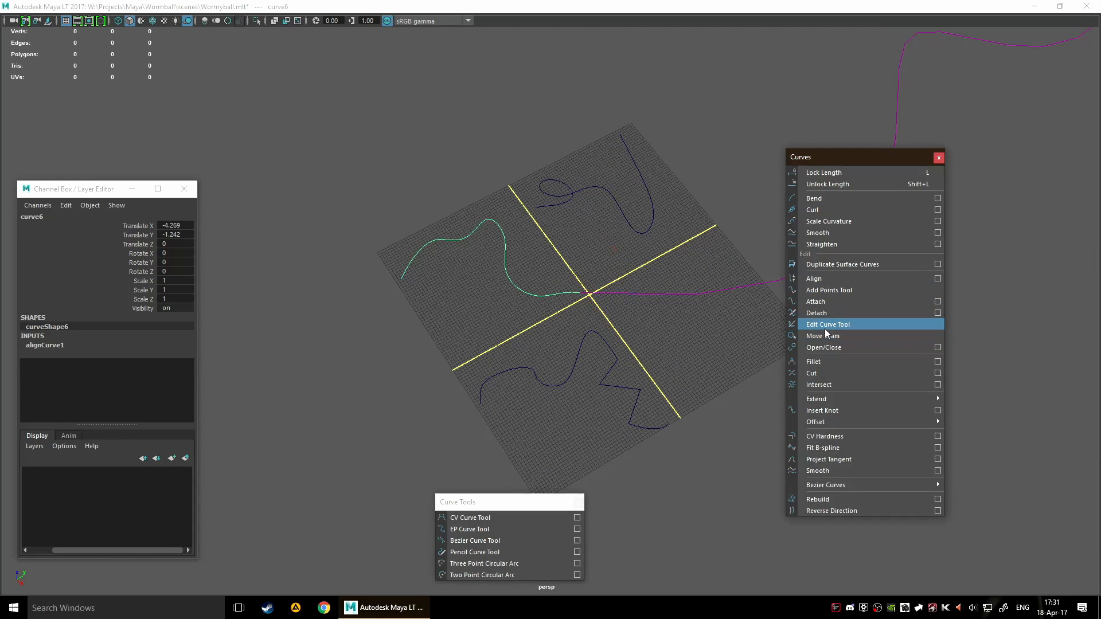
# Try to move the seam to various positions along curve6 with Move Seam and clear the selection
pyautogui.click(526, 288)
pyautogui.moveTo(514, 299)
pyautogui.mouseDown()
pyautogui.moveTo(537, 281)
pyautogui.moveTo(542, 250)
pyautogui.mouseUp()
pyautogui.scroll(4, 504, 279)
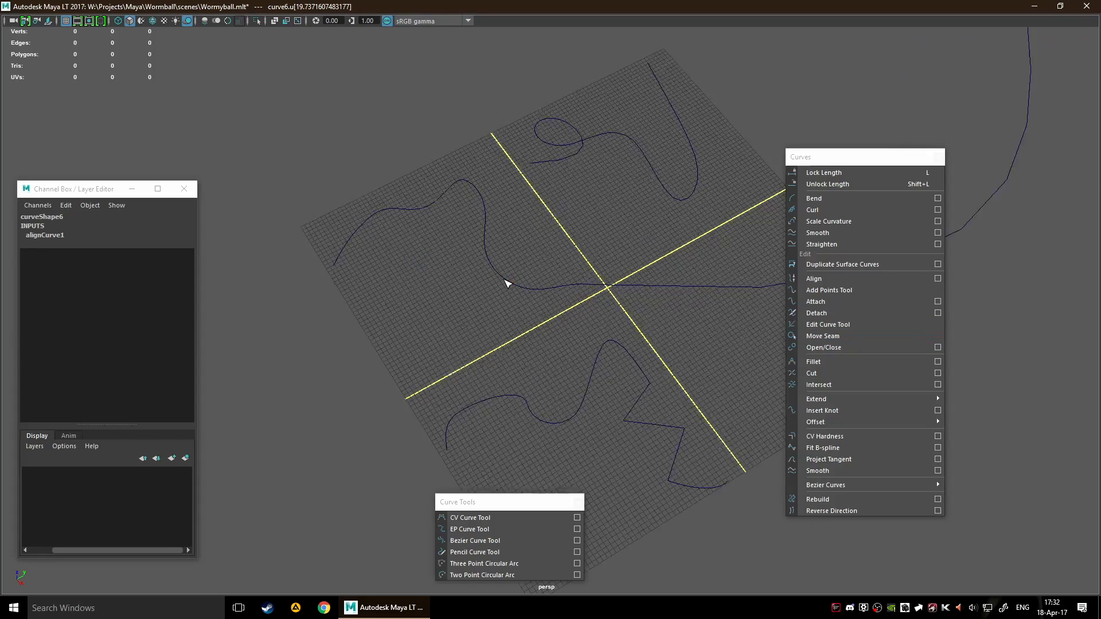
pyautogui.scroll(6, 505, 280)
pyautogui.moveTo(341, 199); pyautogui.dragTo(427, 148)
pyautogui.scroll(-4, 381, 167)
pyautogui.moveTo(385, 189); pyautogui.dragTo(482, 123)
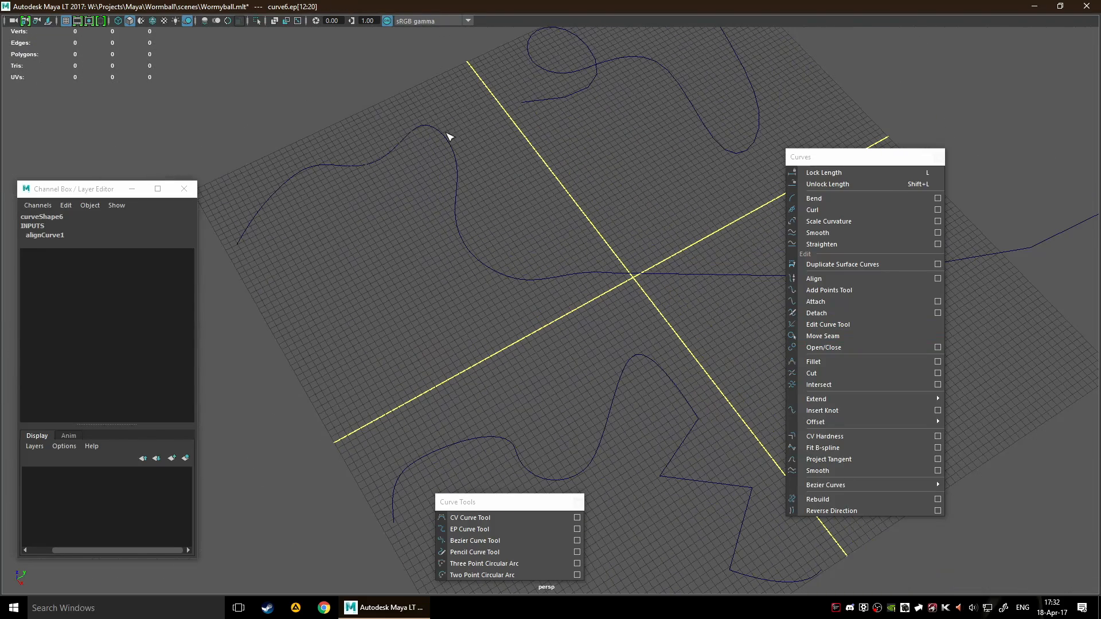
pyautogui.moveTo(457, 225); pyautogui.dragTo(589, 342)
pyautogui.scroll(2, 487, 279)
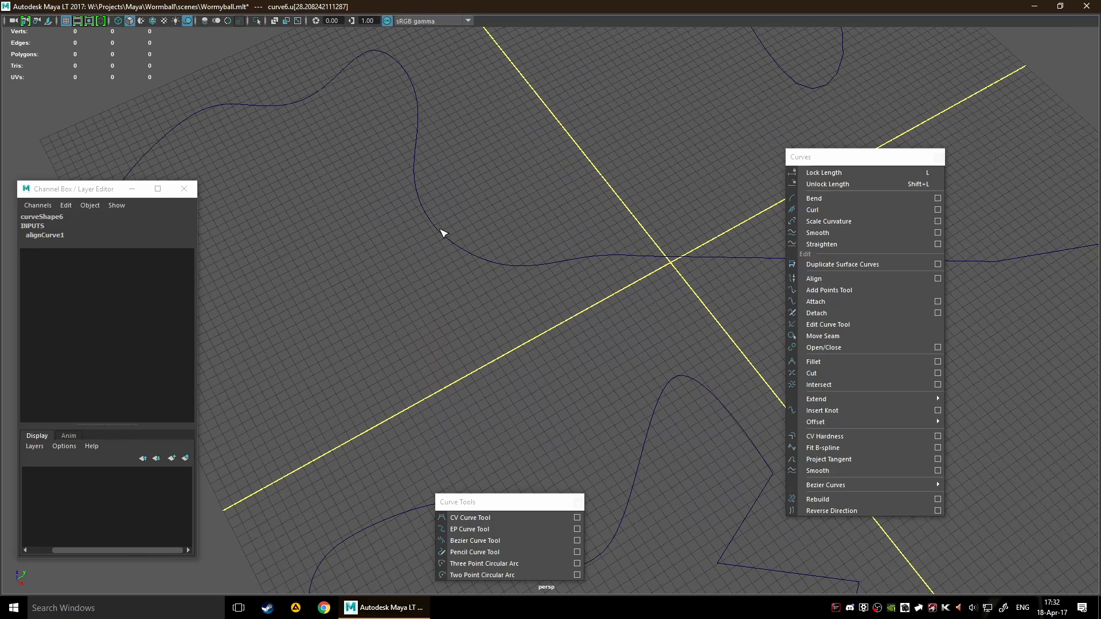
pyautogui.moveTo(469, 256)
pyautogui.mouseDown()
pyautogui.moveTo(554, 271)
pyautogui.moveTo(523, 211)
pyautogui.mouseUp()
pyautogui.click(518, 332)
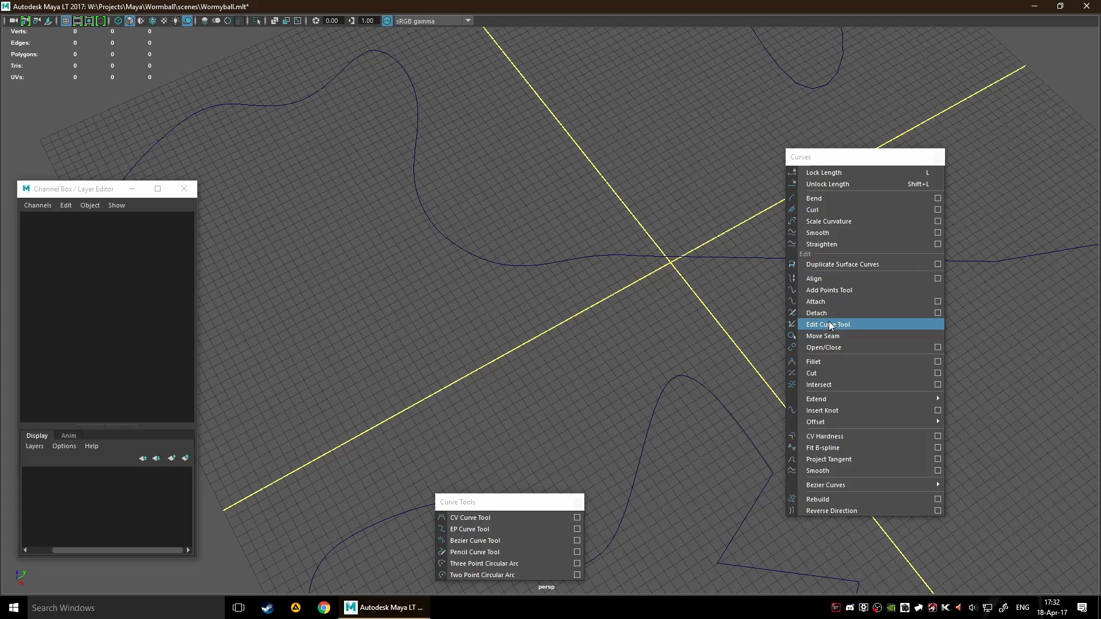
# Select curve6 and move it to about X 0.95, Y 2.06, Z -1.46
pyautogui.scroll(-4, 379, 168)
pyautogui.moveTo(375, 161); pyautogui.dragTo(411, 180)
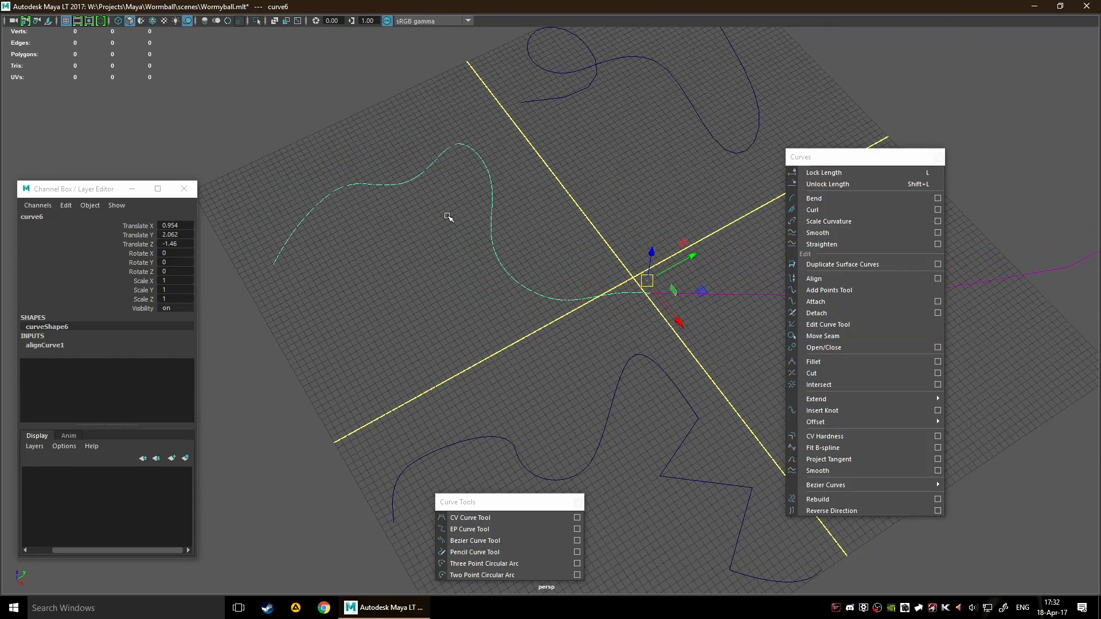
pyautogui.click(443, 272)
pyautogui.scroll(-5, 443, 271)
pyautogui.moveTo(501, 247); pyautogui.dragTo(571, 253)
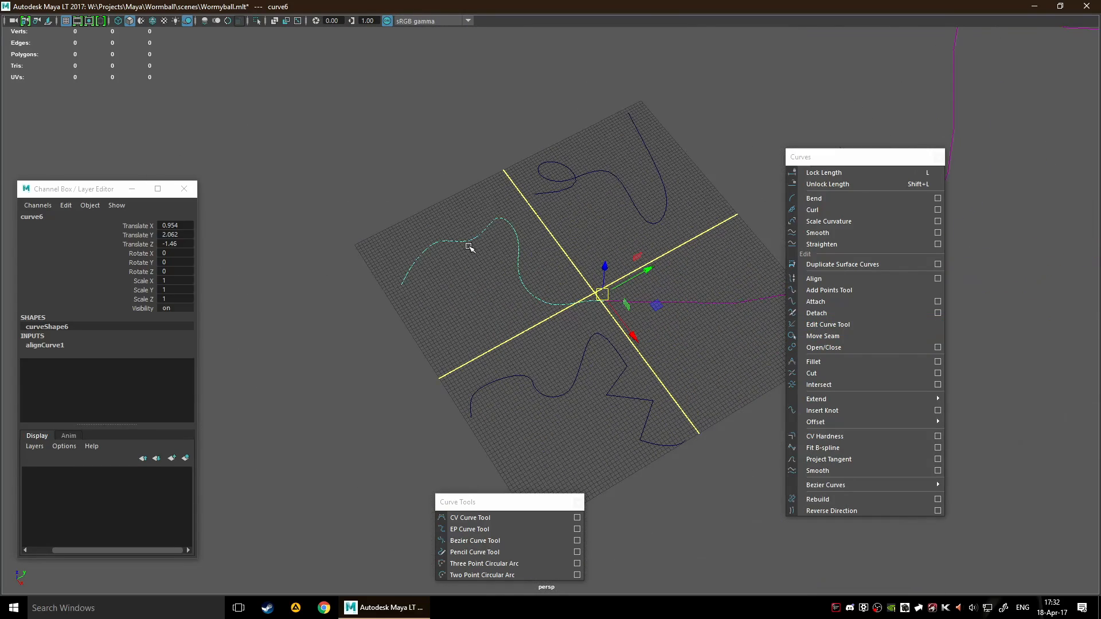
# Try the Edit Curve Tool at several points along curve6 and clear the selection
pyautogui.click(864, 325)
pyautogui.scroll(3, 498, 273)
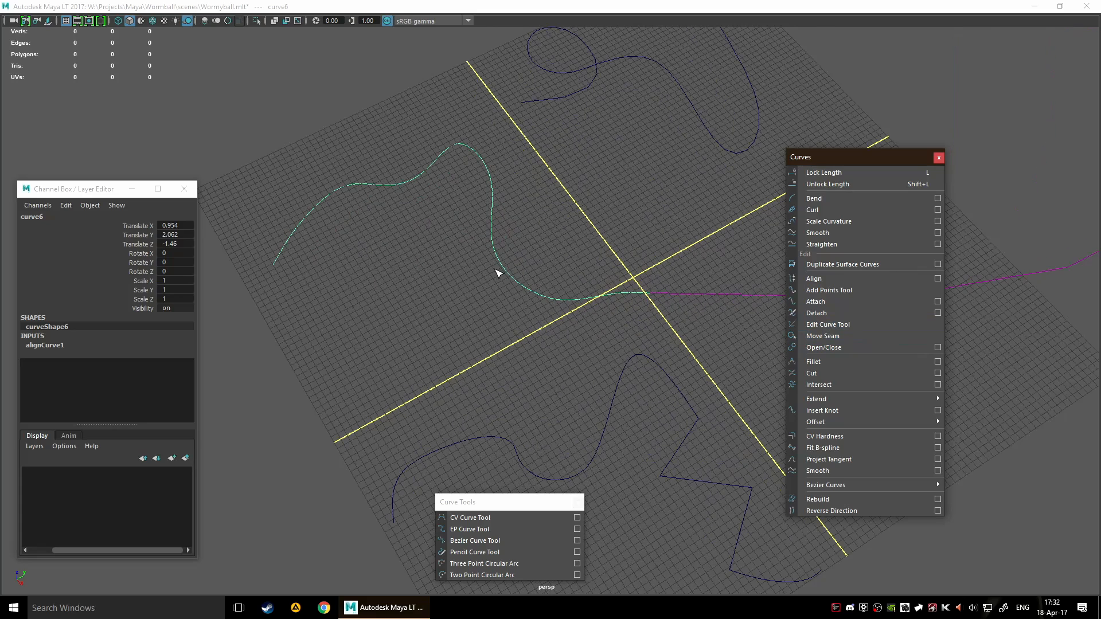
pyautogui.click(507, 273)
pyautogui.click(505, 237)
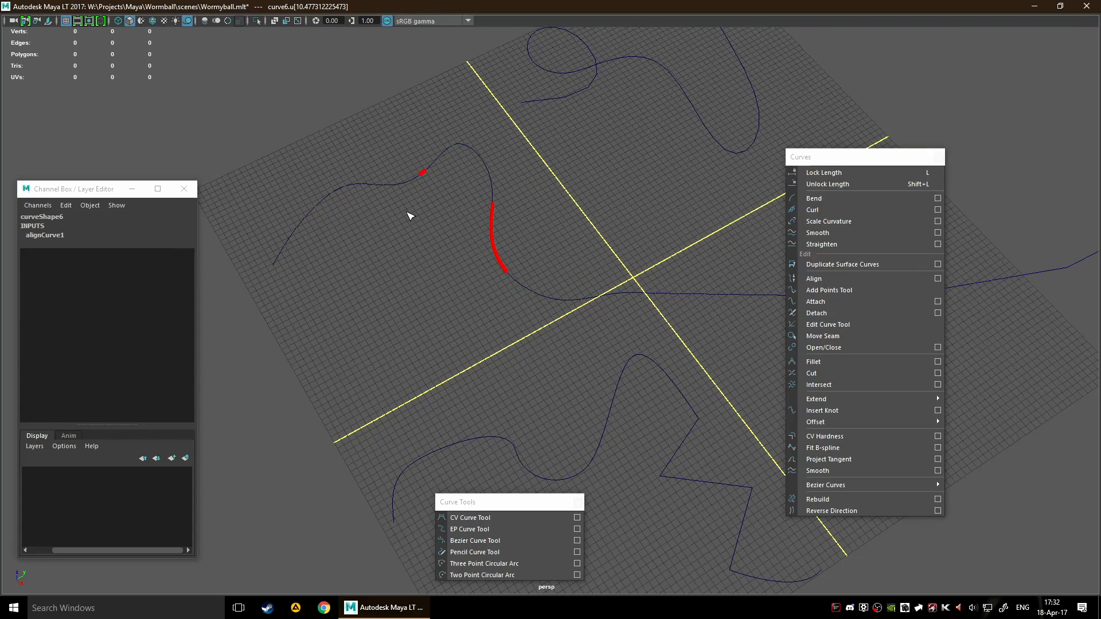
pyautogui.click(447, 231)
# Draw a Three Point Circular Arc opening toward the outer edge of the grid quadrant beside the zigzag curve
pyautogui.scroll(-5, 625, 293)
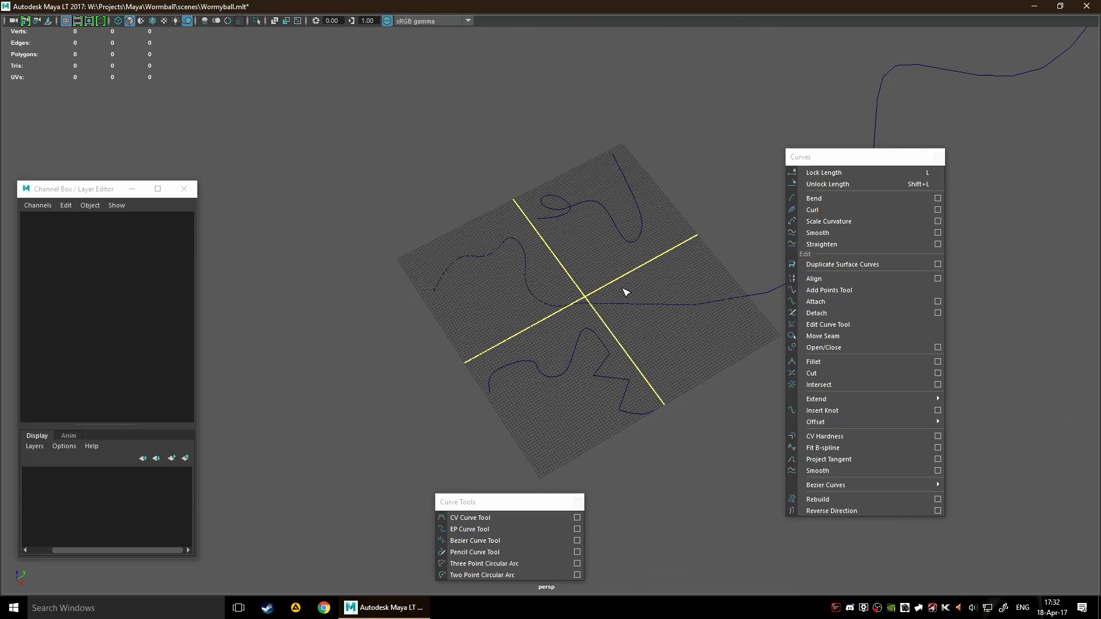
pyautogui.keyDown('alt'); pyautogui.moveTo(689, 299); pyautogui.dragTo(567, 373); pyautogui.keyUp('alt')
pyautogui.scroll(5, 568, 372)
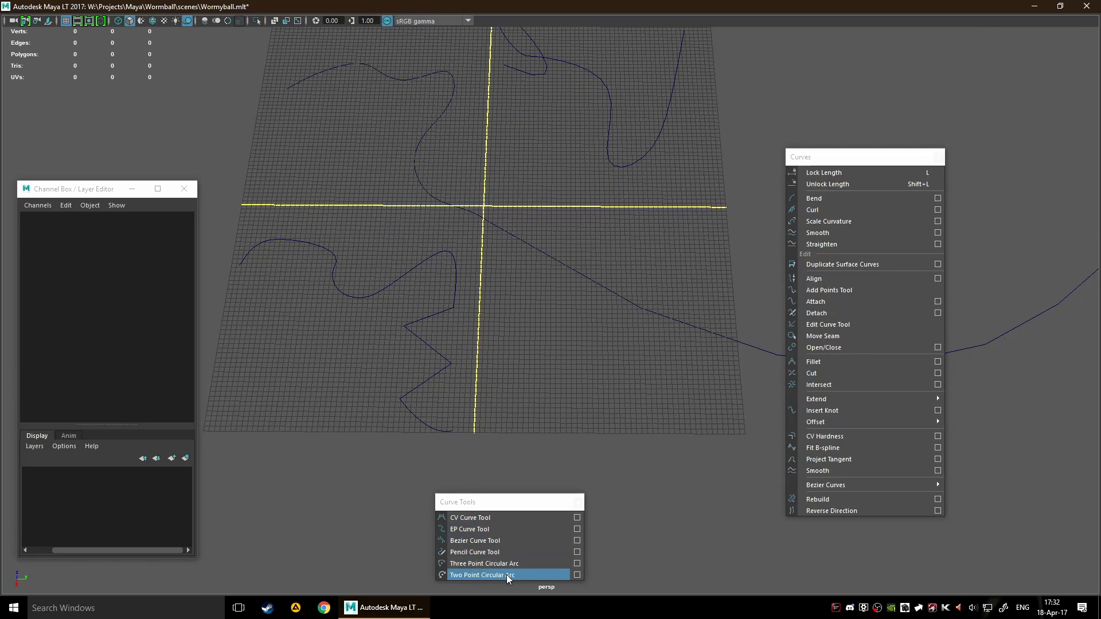
pyautogui.keyDown('alt'); pyautogui.moveTo(615, 401); pyautogui.dragTo(589, 383, button='middle'); pyautogui.keyUp('alt')
pyautogui.click(477, 564)
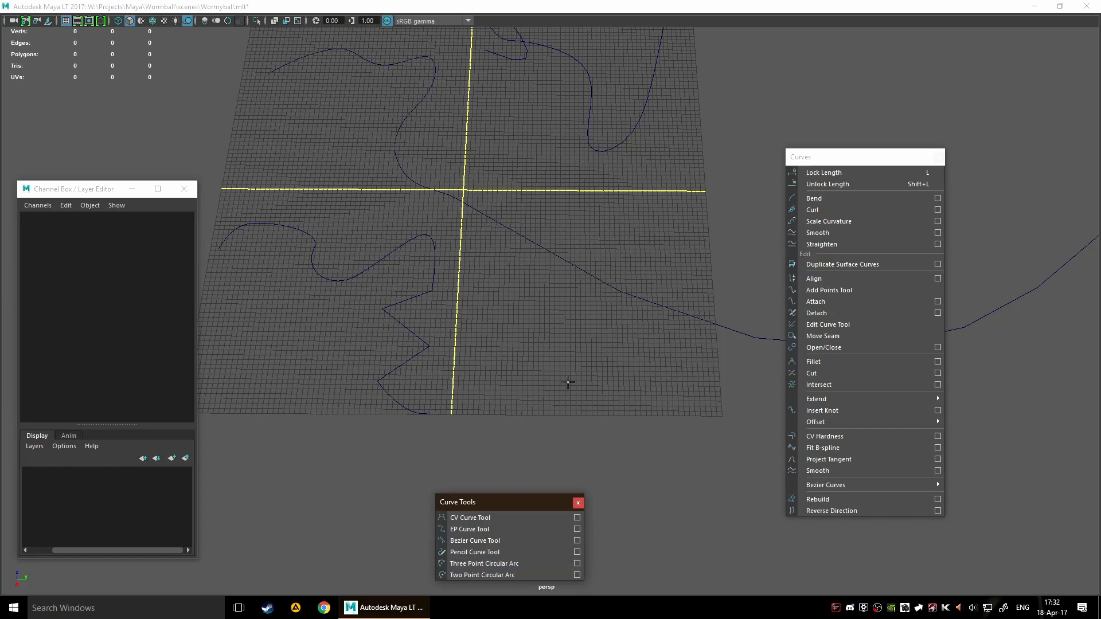
pyautogui.click(508, 375)
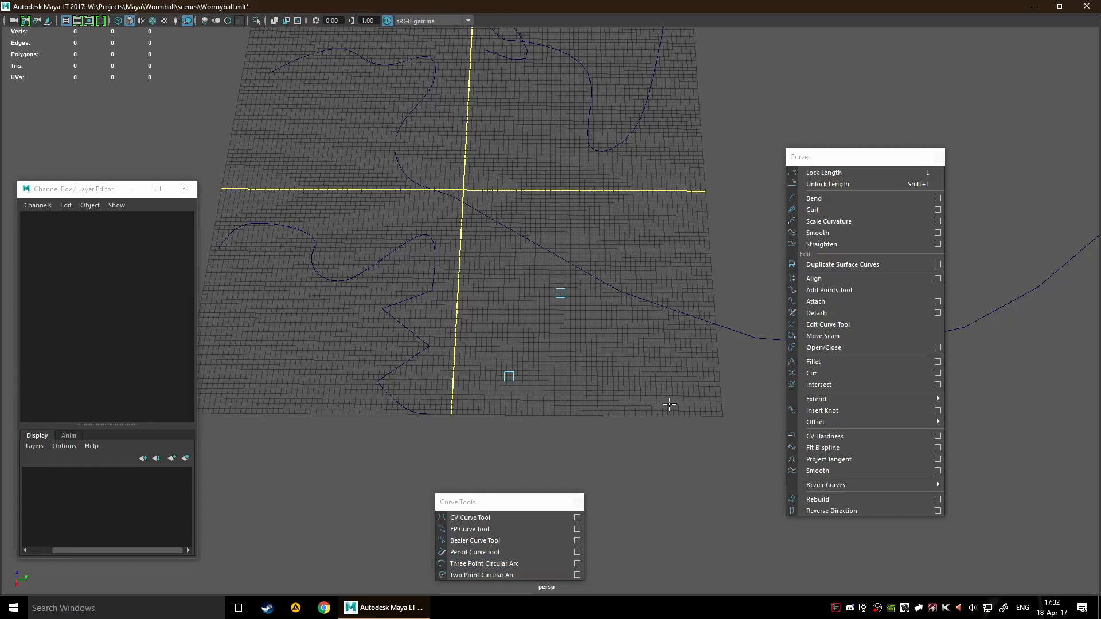
pyautogui.click(667, 379)
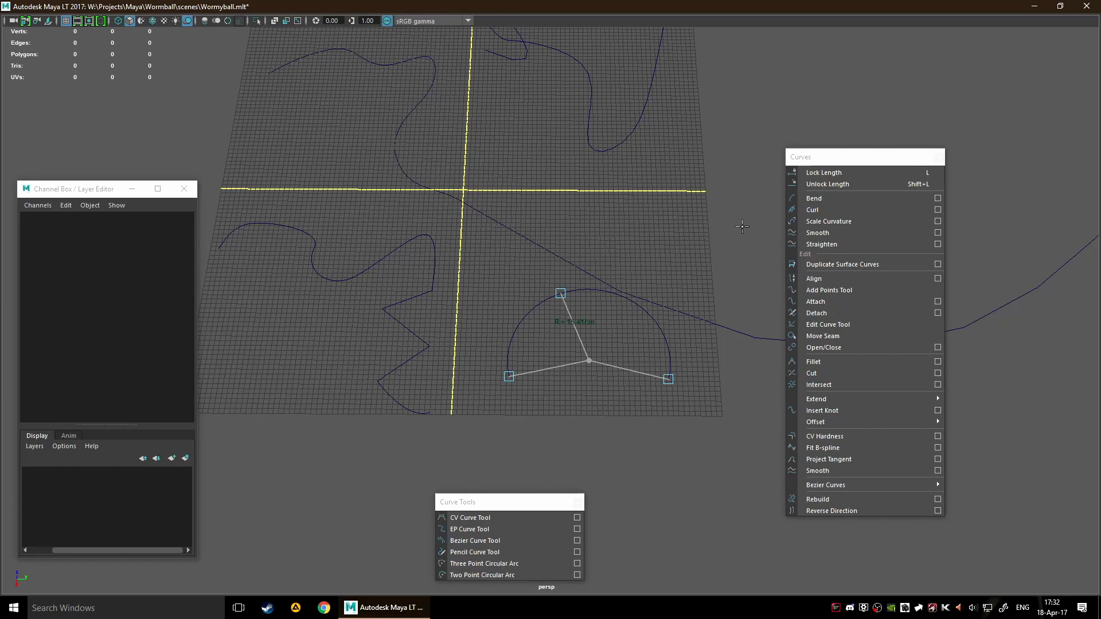
pyautogui.press('Return')
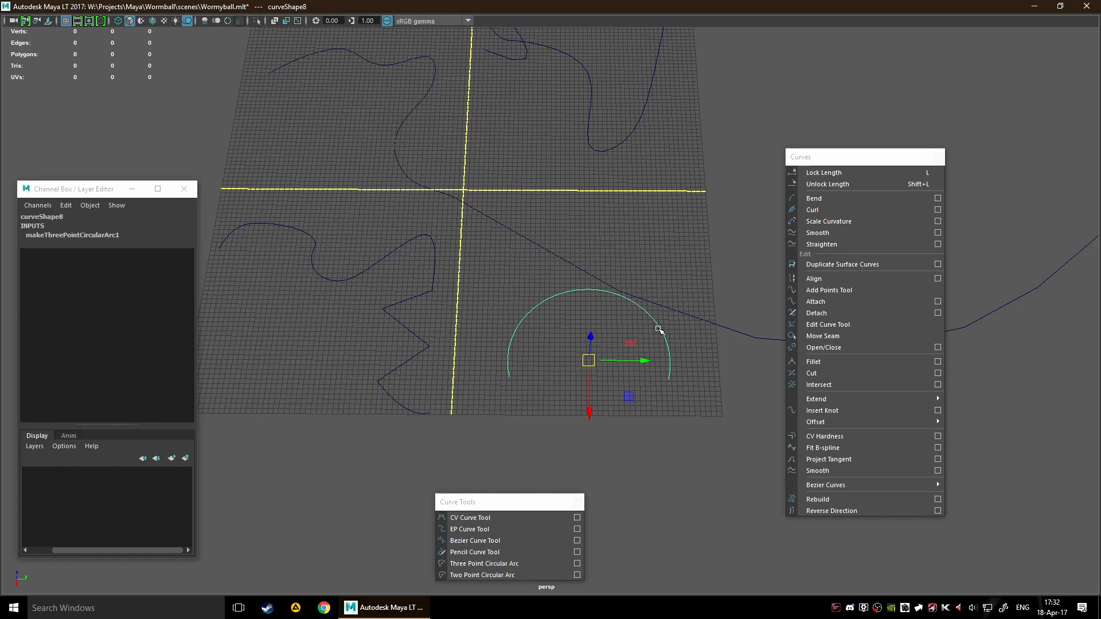
# Draw a Two Point Circular Arc below the wavy curve and flip it to bulge outward past the grid edge
pyautogui.click(479, 575)
pyautogui.keyDown('alt'); pyautogui.moveTo(396, 433); pyautogui.dragTo(667, 372, button='middle'); pyautogui.keyUp('alt')
pyautogui.click(462, 356)
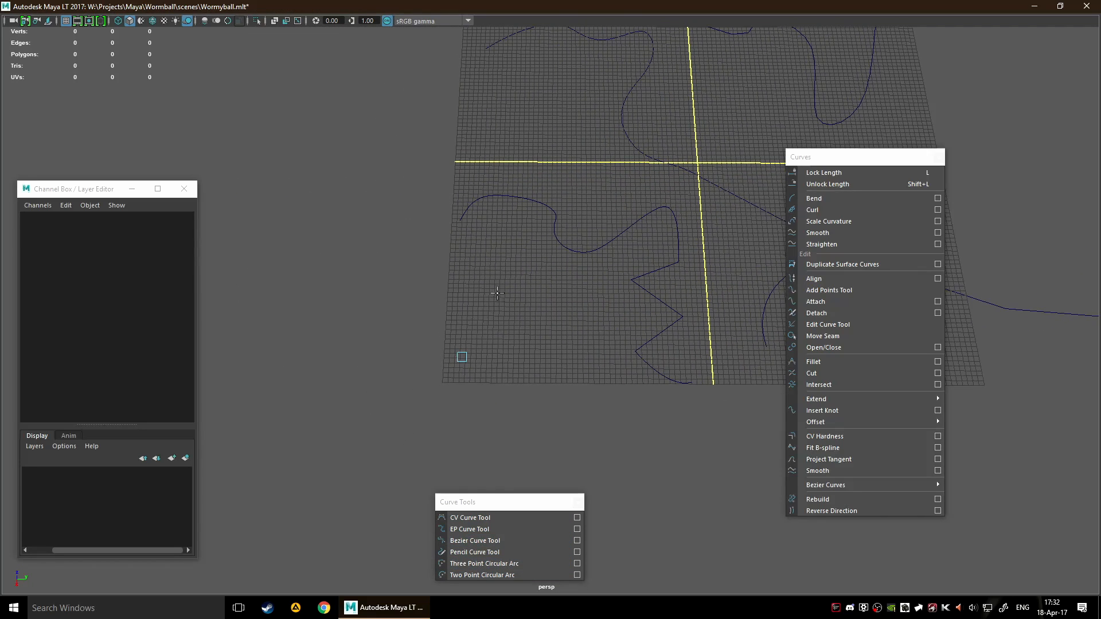
pyautogui.click(597, 352)
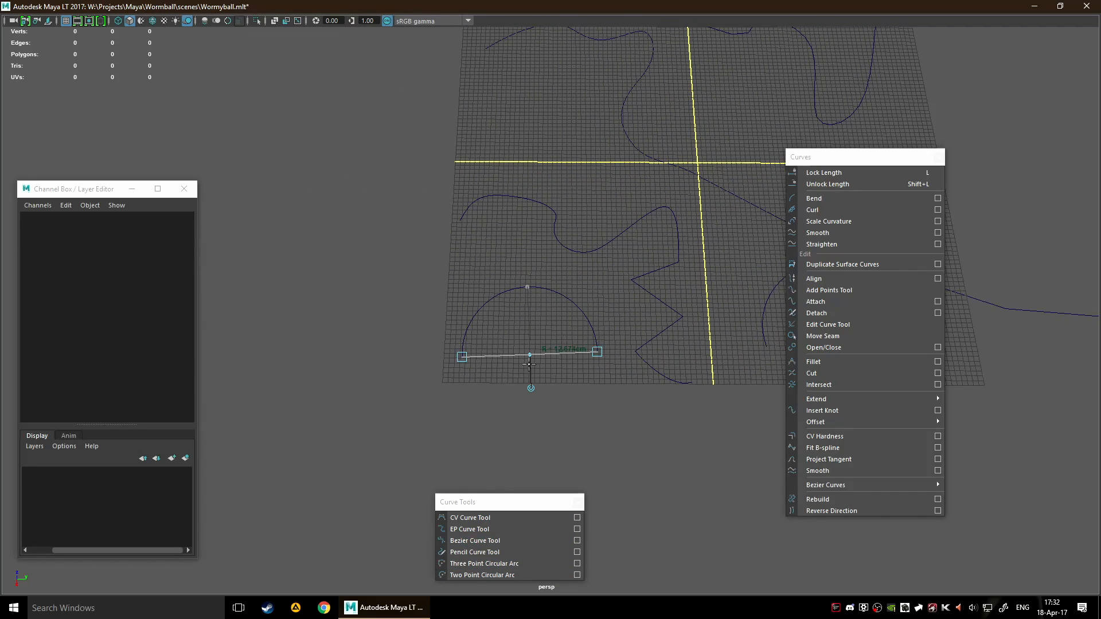
pyautogui.moveTo(530, 353); pyautogui.dragTo(536, 387)
pyautogui.click(534, 457)
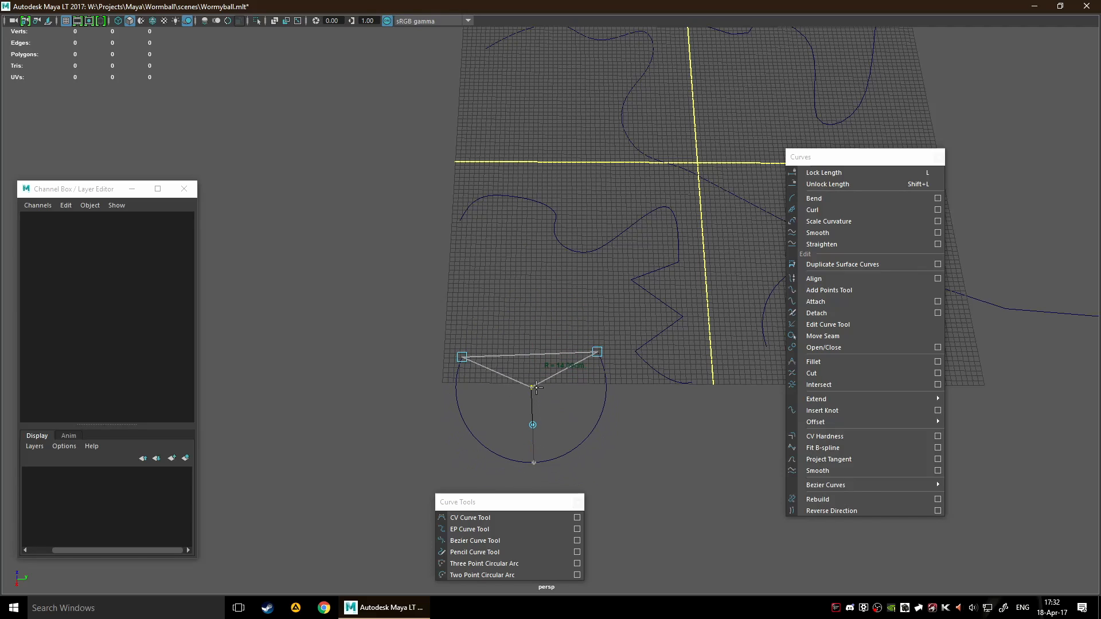
pyautogui.press('w')
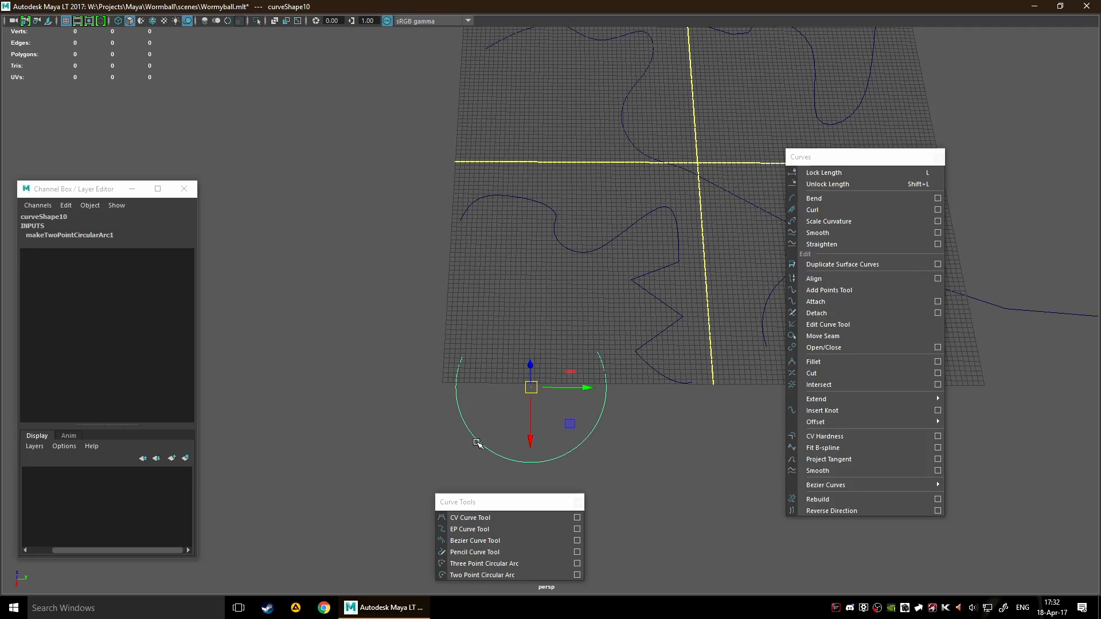
# Draw a small, nearly closed teardrop loop between the wavy curve and the two-point arc with the EP Curve Tool
pyautogui.keyDown('alt'); pyautogui.moveTo(577, 422); pyautogui.dragTo(512, 355, button='middle'); pyautogui.keyUp('alt')
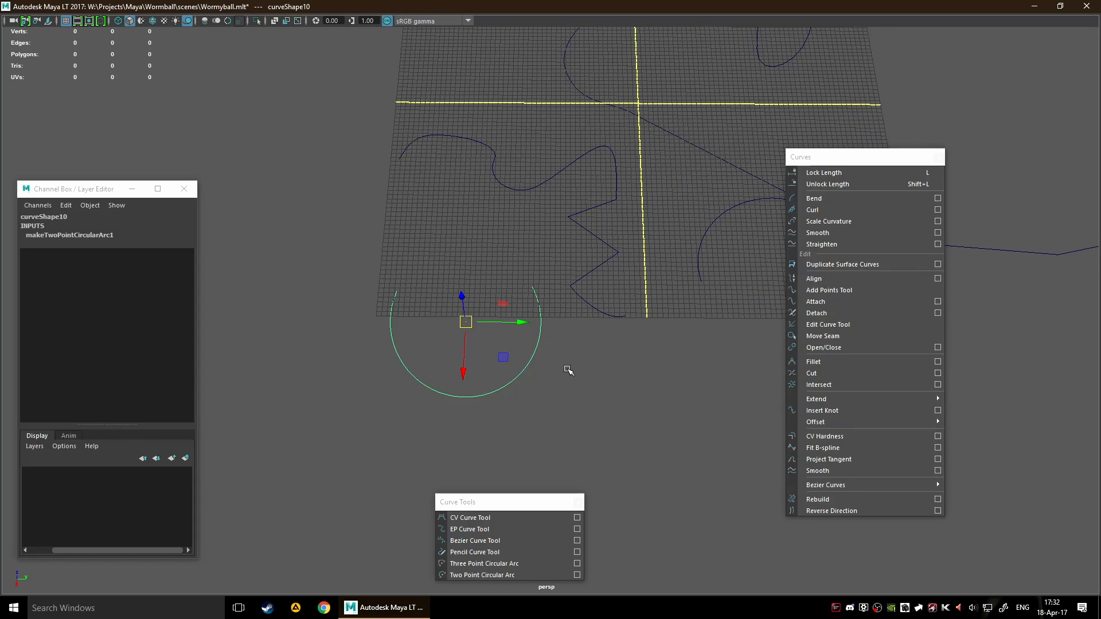
pyautogui.keyDown('alt'); pyautogui.moveTo(526, 345); pyautogui.dragTo(656, 340); pyautogui.keyUp('alt')
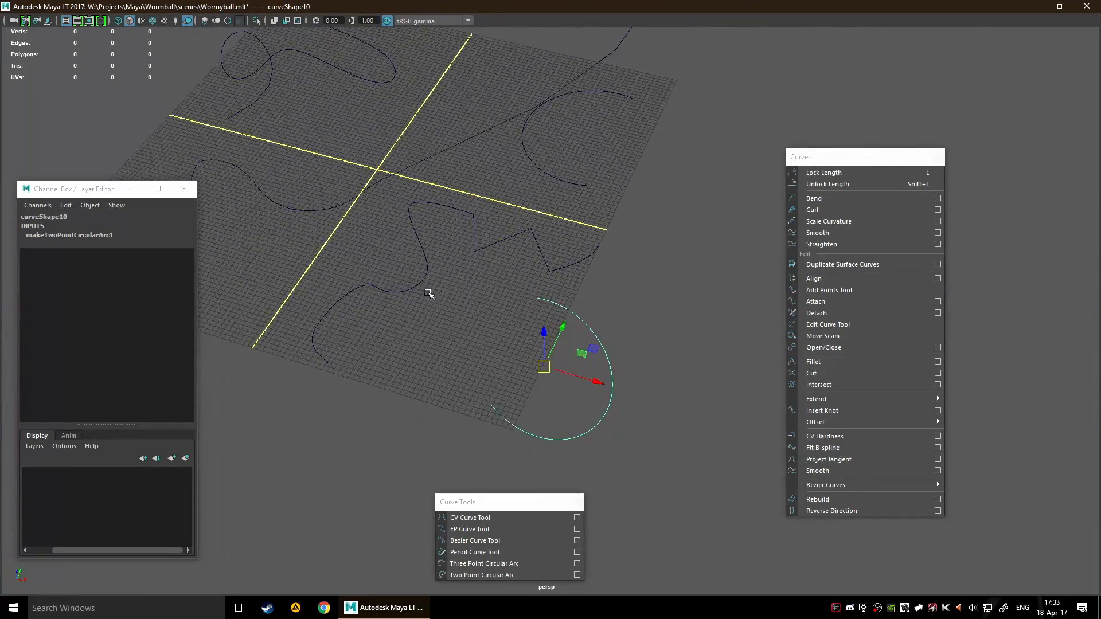
pyautogui.keyDown('alt'); pyautogui.moveTo(427, 293); pyautogui.dragTo(589, 328, button='middle'); pyautogui.keyUp('alt')
pyautogui.click(473, 527)
pyautogui.keyDown('alt'); pyautogui.moveTo(632, 409); pyautogui.dragTo(602, 348, button='middle'); pyautogui.keyUp('alt')
pyautogui.scroll(5, 602, 349)
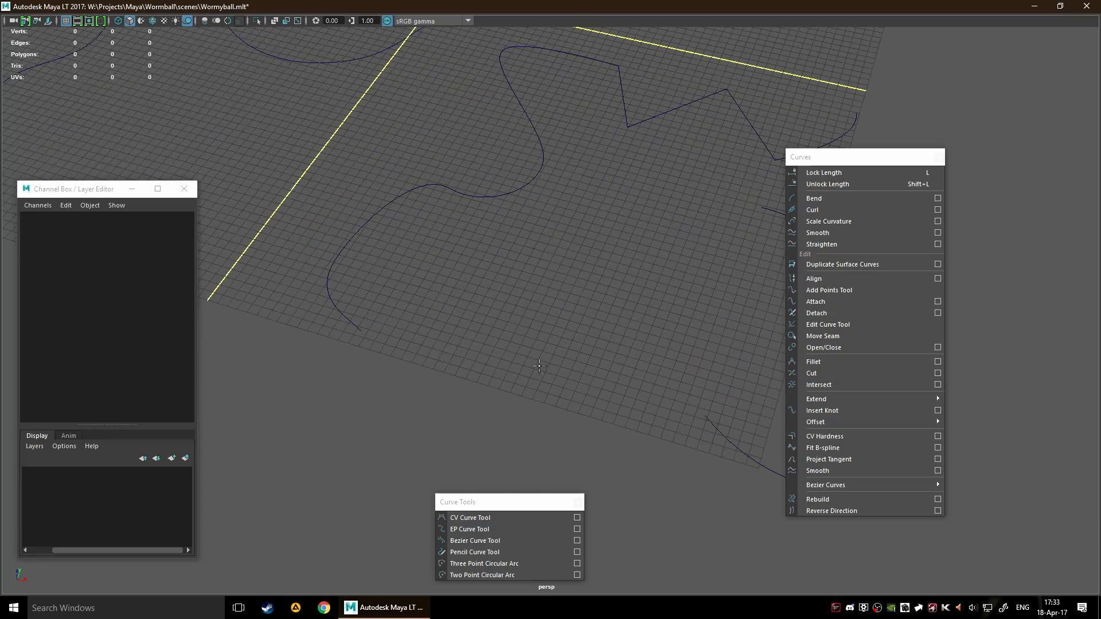
pyautogui.click(534, 361)
pyautogui.click(530, 342)
pyautogui.click(590, 328)
pyautogui.click(595, 371)
pyautogui.click(561, 398)
pyautogui.click(543, 380)
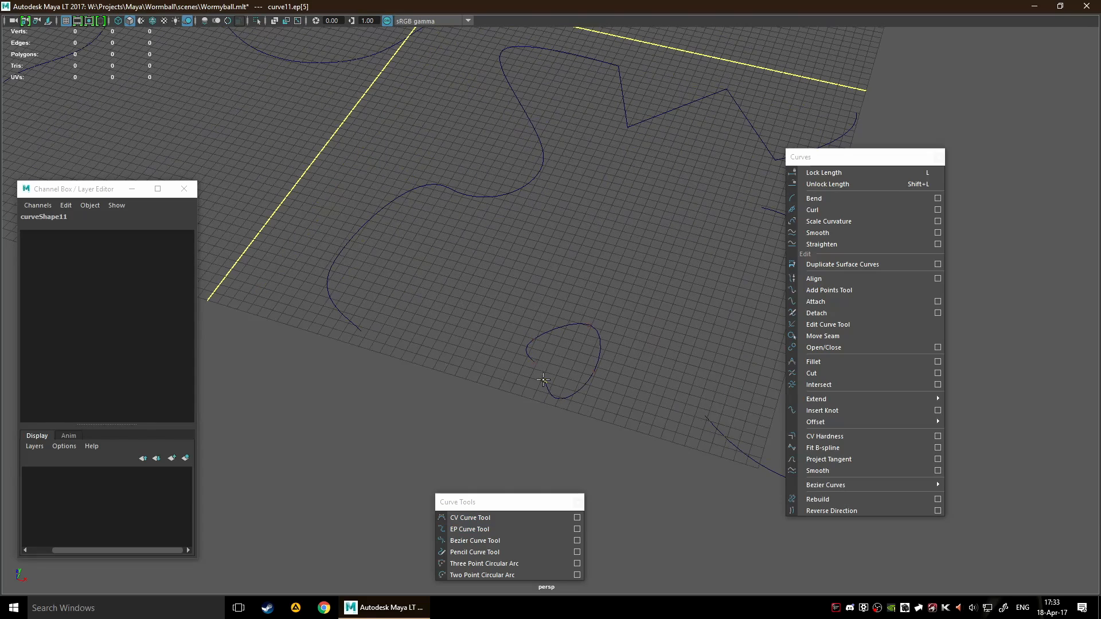
pyautogui.scroll(10, 570, 415)
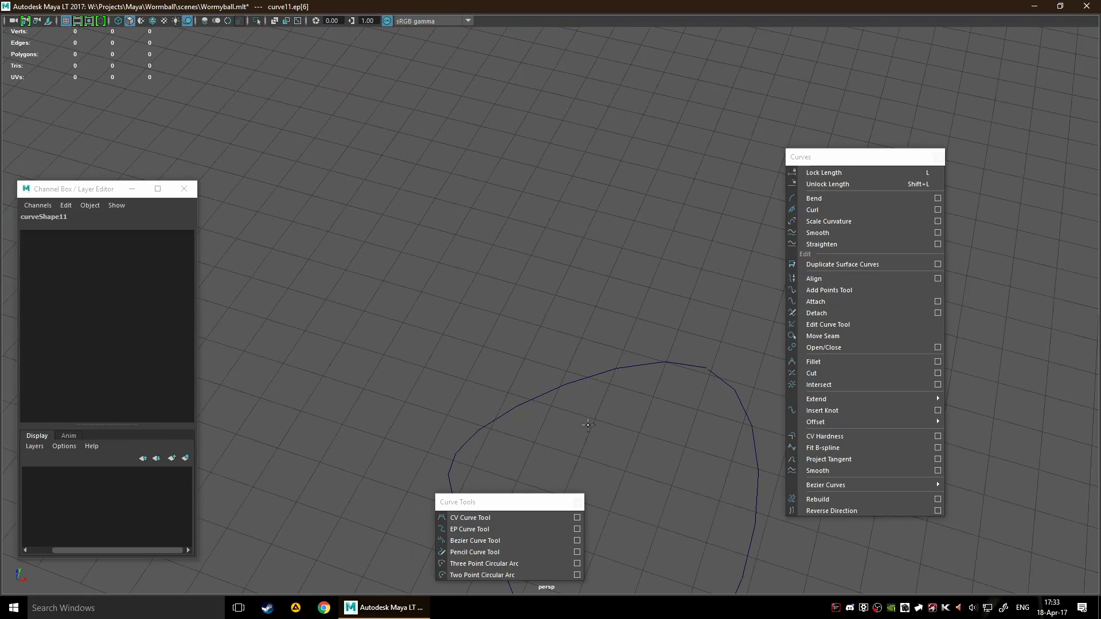
pyautogui.press('Return')
# Inspect the gap between the teardrop loop's ends and close the loop with Open/Close
pyautogui.scroll(5, 502, 346)
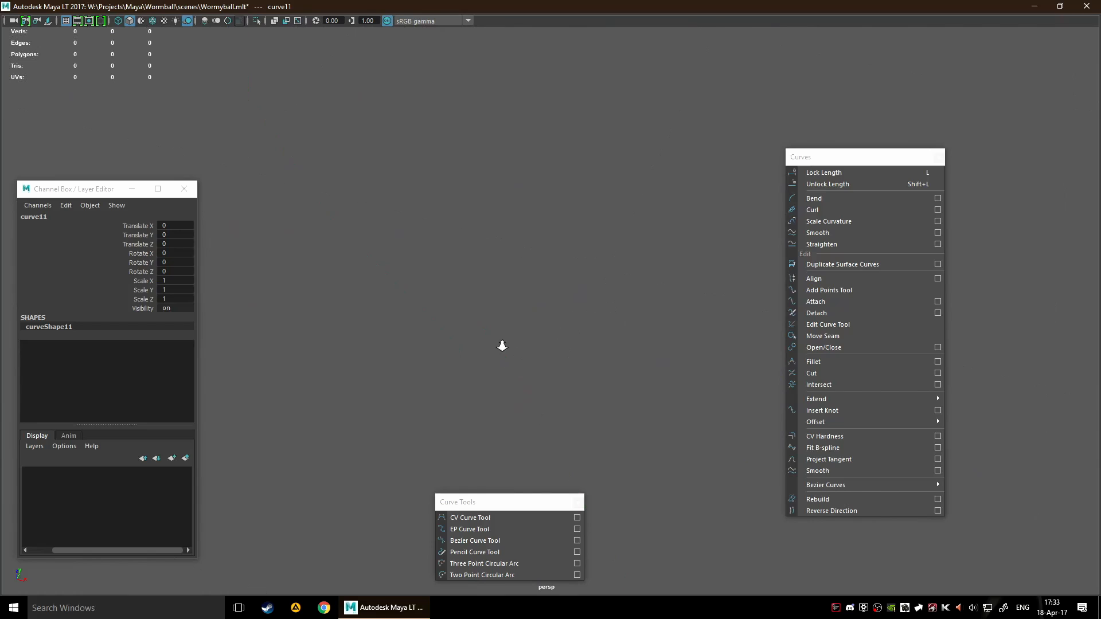
pyautogui.scroll(-3, 512, 336)
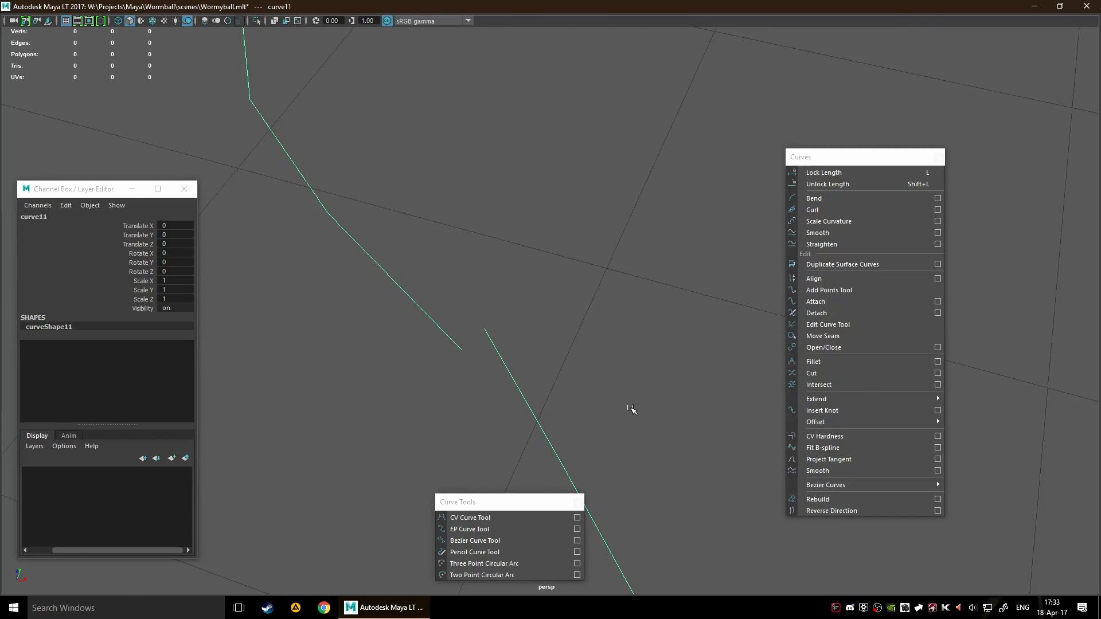
pyautogui.scroll(-5, 659, 324)
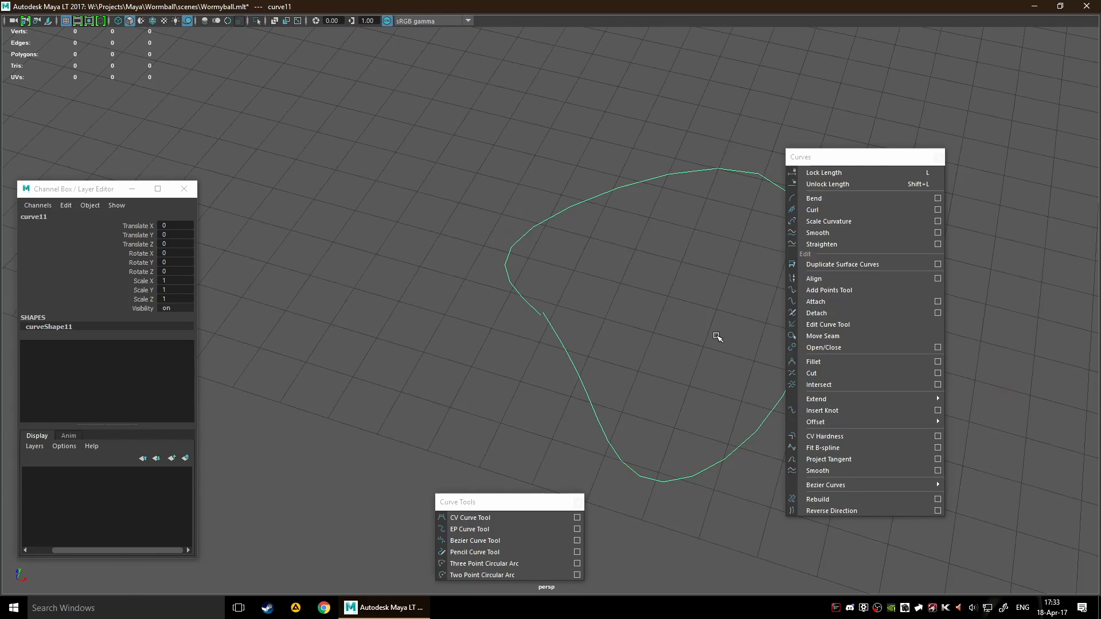
pyautogui.click(835, 347)
pyautogui.scroll(-1, 615, 341)
pyautogui.scroll(-3, 615, 342)
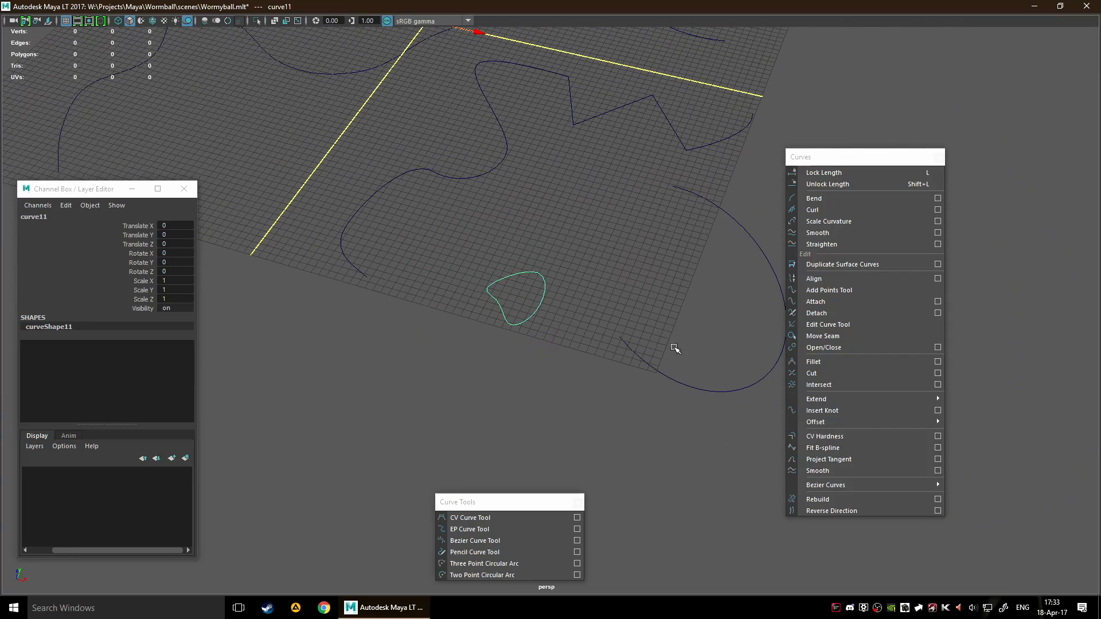
# Select the two-point arc at the grid's edge and close it with Open/Close
pyautogui.click(654, 367)
pyautogui.click(838, 348)
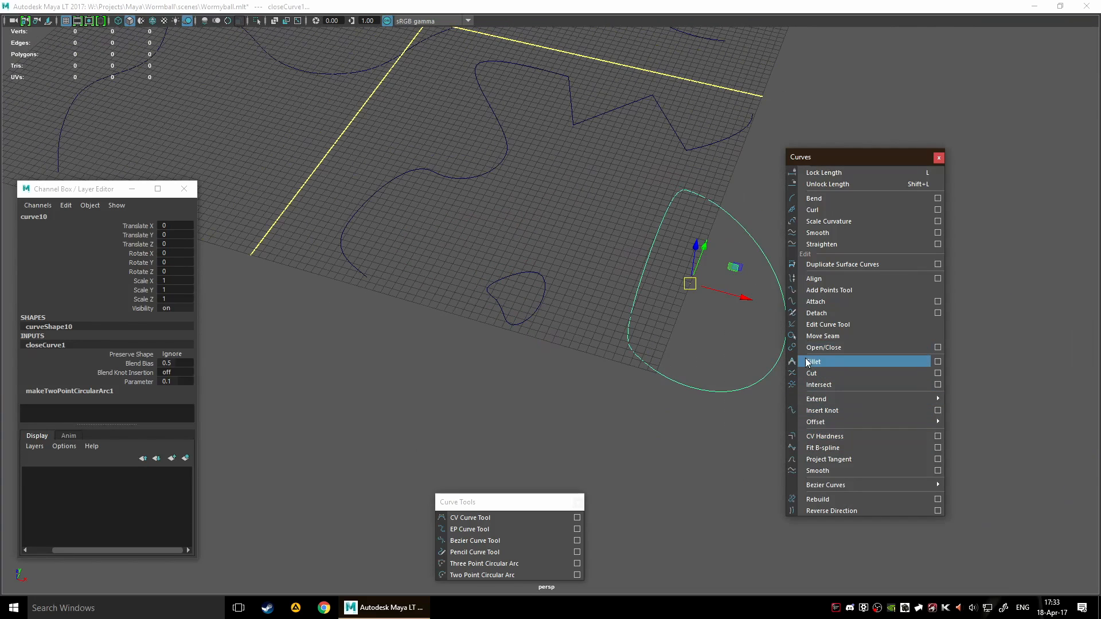
pyautogui.keyDown('alt'); pyautogui.moveTo(667, 368); pyautogui.dragTo(549, 369, button='middle'); pyautogui.keyUp('alt')
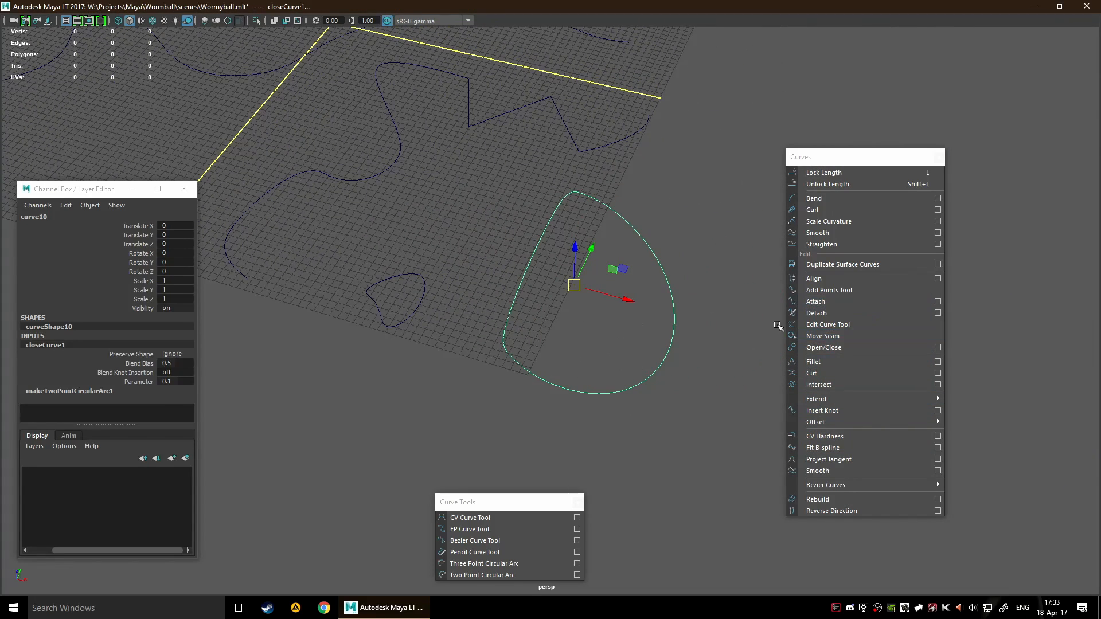
# Display the Open/Close options, decline the AutoSave, and reopen the two-point arc with Shape set to Ignore
pyautogui.click(937, 347)
pyautogui.moveTo(693, 259); pyautogui.dragTo(586, 359)
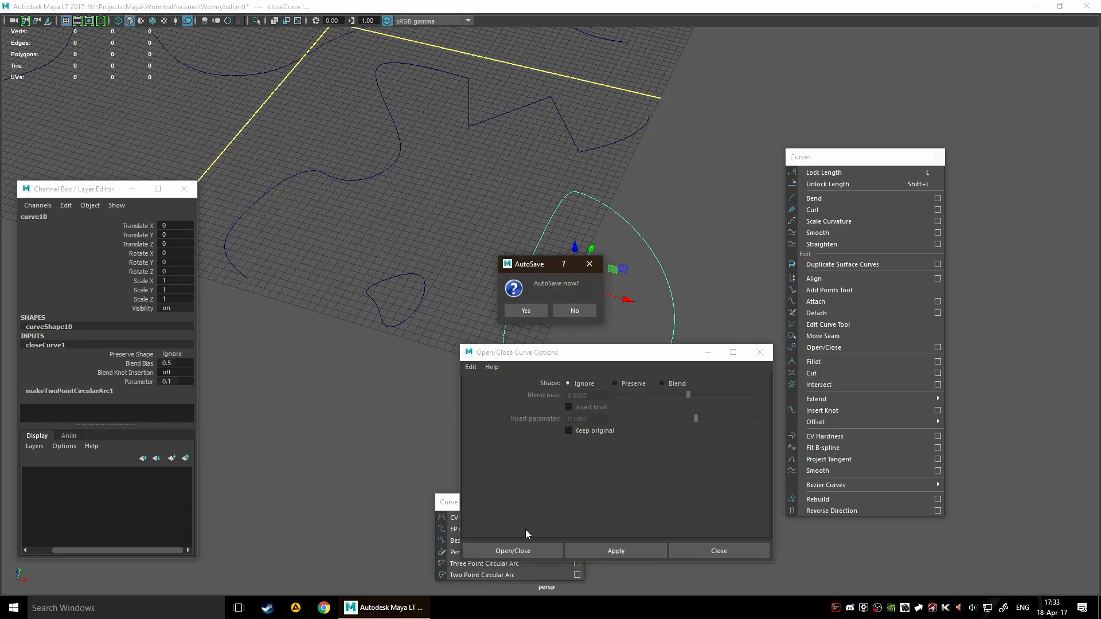
pyautogui.click(577, 314)
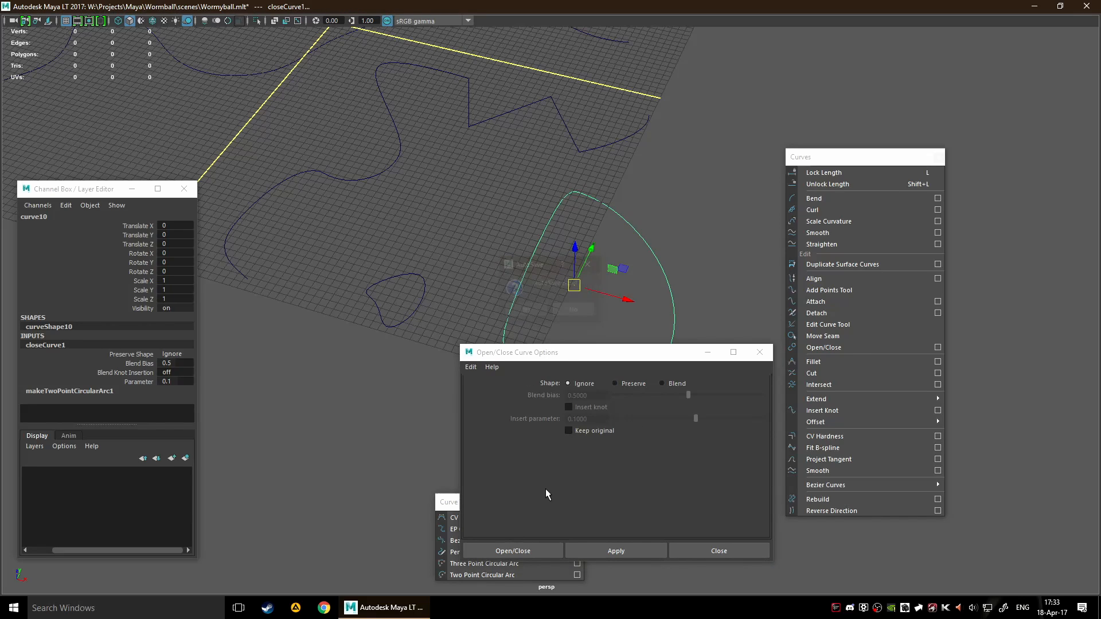
pyautogui.click(521, 548)
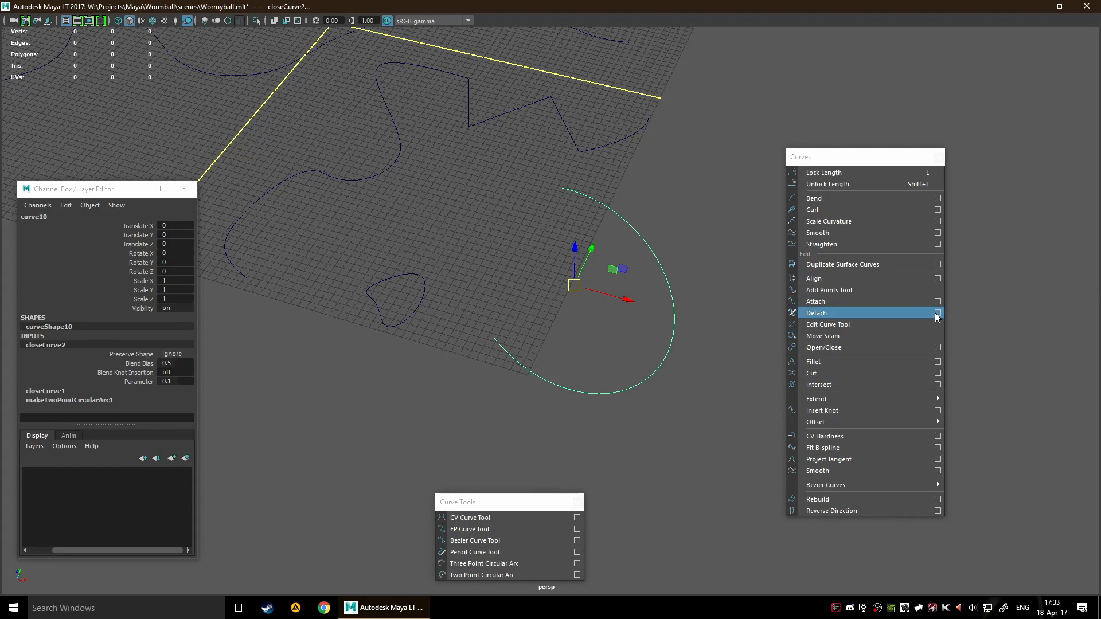
# Close the two-point arc again using the Open/Close options with Shape set to Blend
pyautogui.click(937, 348)
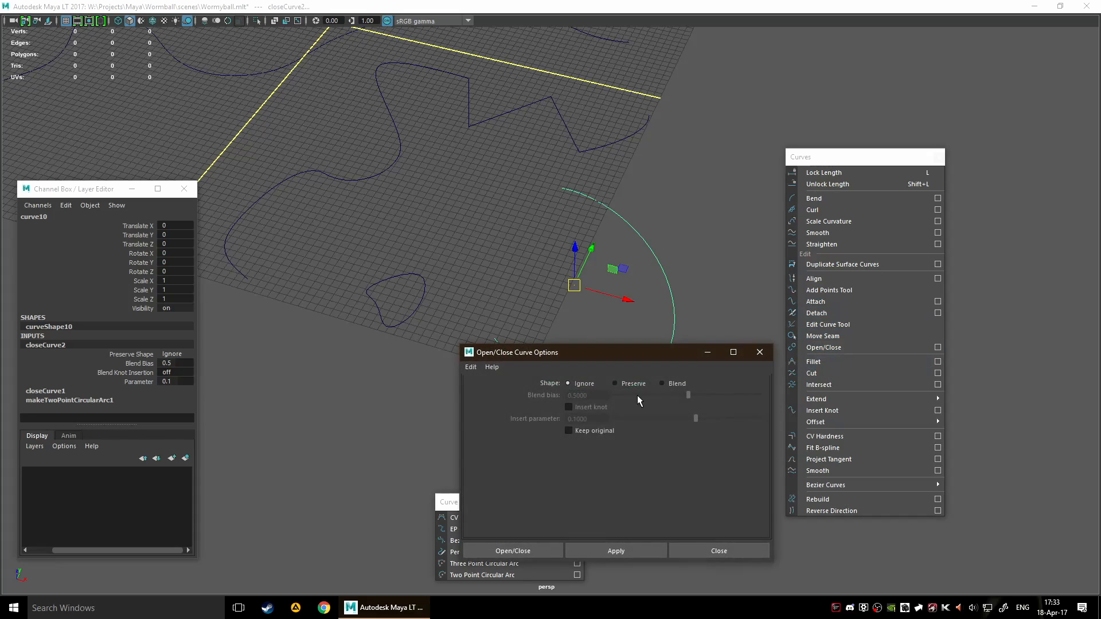
pyautogui.click(664, 383)
pyautogui.moveTo(621, 351); pyautogui.dragTo(875, 261)
pyautogui.click(879, 458)
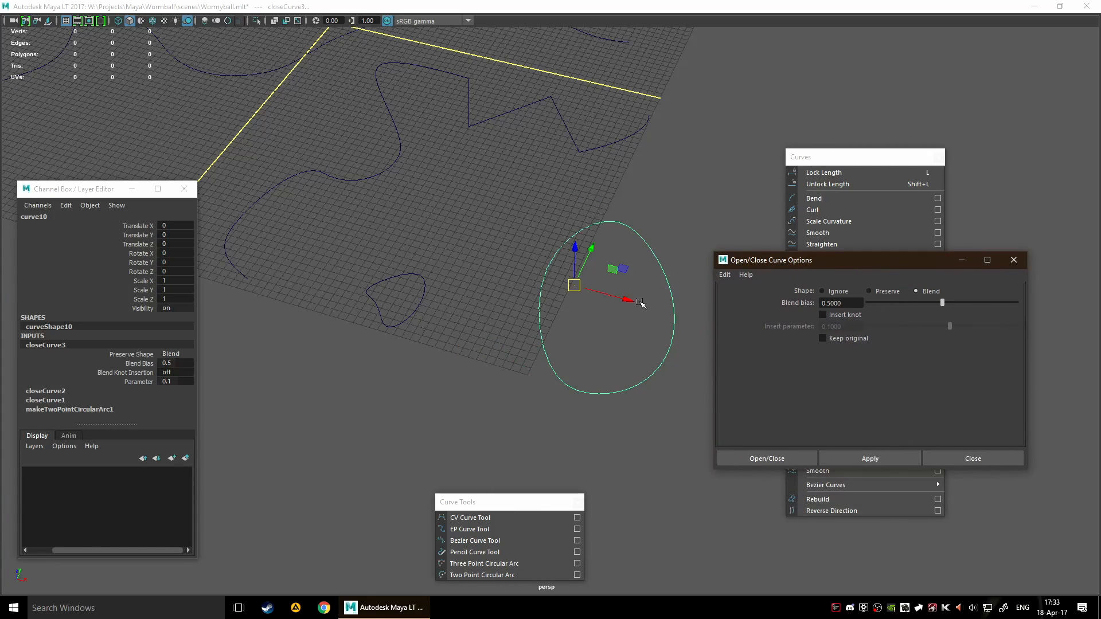
# Apply Open/Close to the same arc with Shape set to Preserve, close the options, and view its input history
pyautogui.click(871, 291)
pyautogui.click(870, 458)
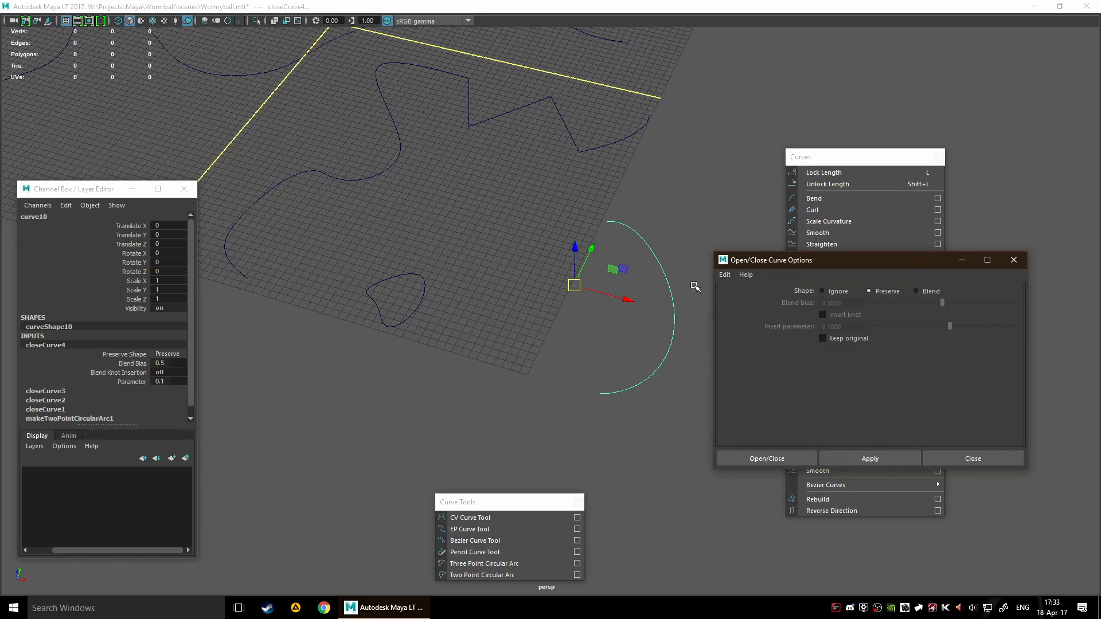
pyautogui.click(978, 459)
pyautogui.scroll(-1, 56, 368)
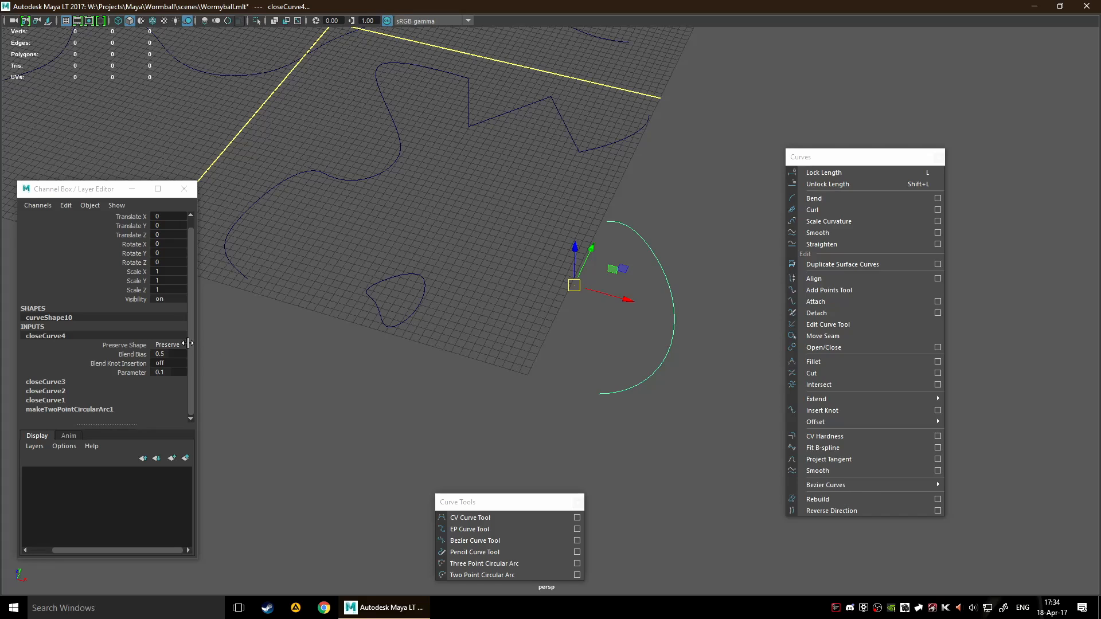
# Change Preserve Shape on the arc's latest close operation to Blend and finally to Ignore, and deselect the arc
pyautogui.click(167, 344)
pyautogui.scroll(-1, 166, 345)
pyautogui.scroll(2, 166, 344)
pyautogui.scroll(-2, 166, 344)
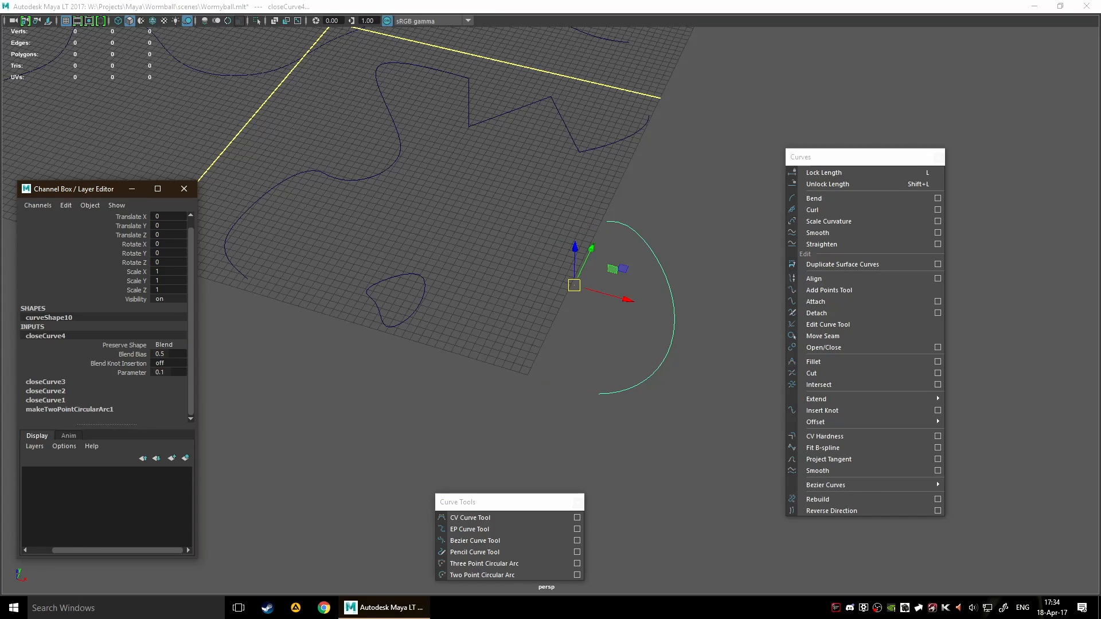
pyautogui.scroll(2, 166, 345)
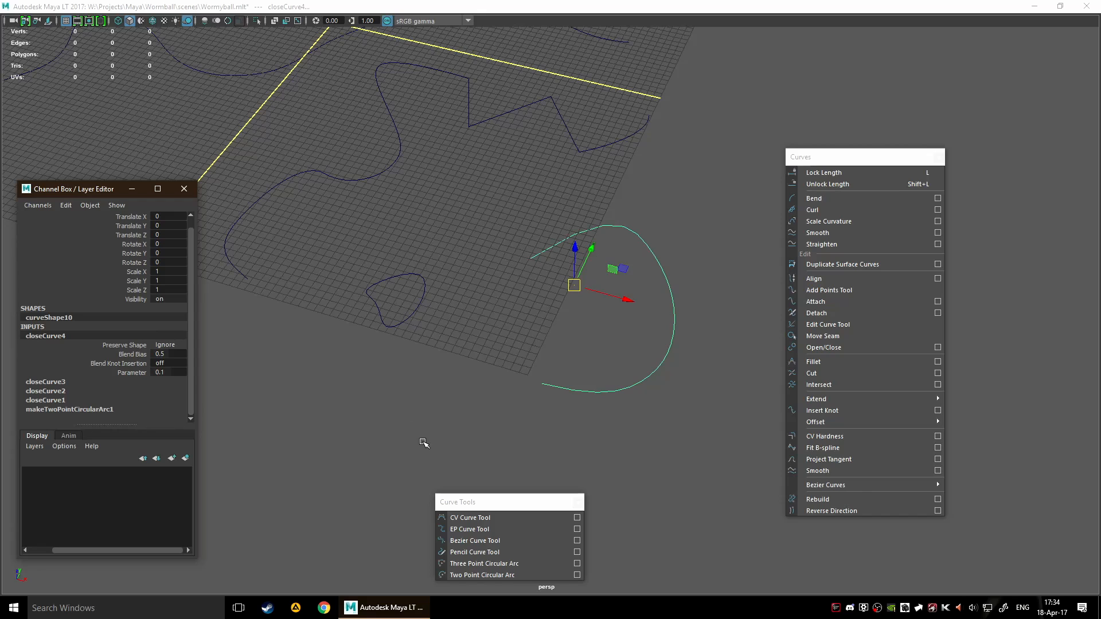
pyautogui.click(494, 378)
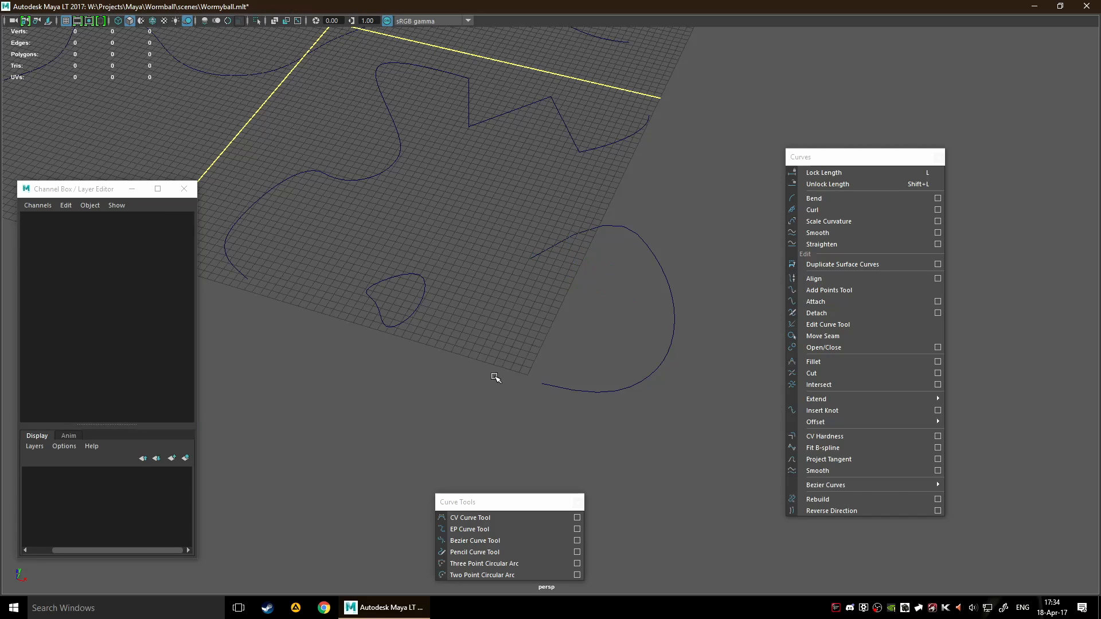
# Delete the long wavy curve that extends far beyond the grid
pyautogui.keyDown('alt'); pyautogui.moveTo(495, 374); pyautogui.dragTo(561, 361); pyautogui.keyUp('alt')
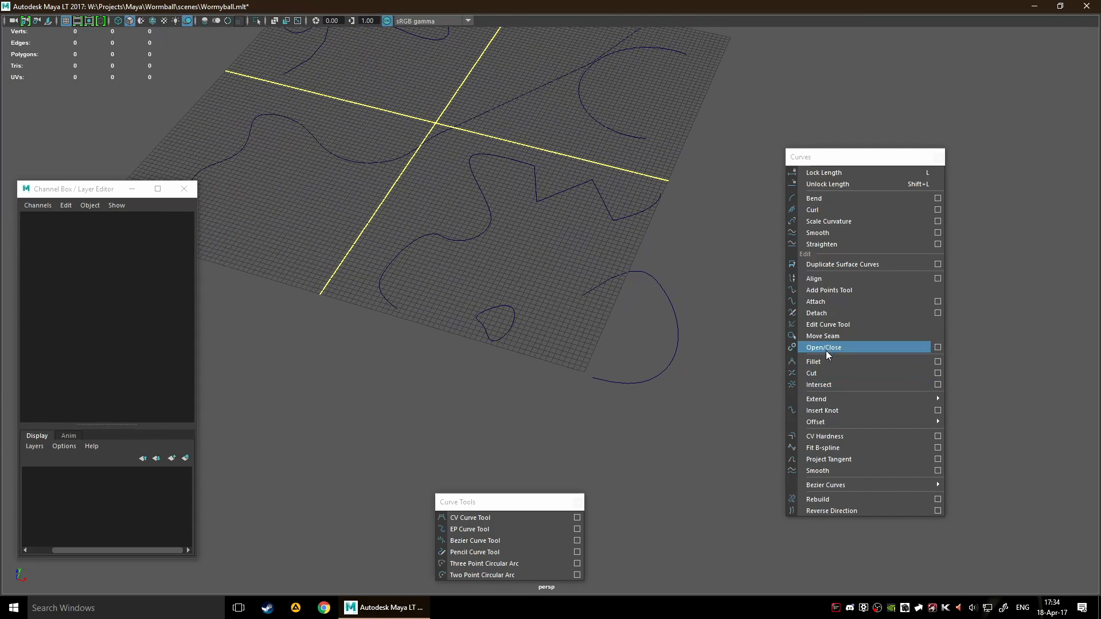
pyautogui.keyDown('alt'); pyautogui.moveTo(529, 262); pyautogui.dragTo(606, 407); pyautogui.keyUp('alt')
pyautogui.keyDown('alt'); pyautogui.moveTo(563, 278); pyautogui.dragTo(554, 432); pyautogui.keyUp('alt')
pyautogui.keyDown('alt'); pyautogui.moveTo(525, 250); pyautogui.dragTo(558, 309); pyautogui.keyUp('alt')
pyautogui.keyDown('alt'); pyautogui.moveTo(557, 309); pyautogui.dragTo(614, 213, button='right'); pyautogui.keyUp('alt')
pyautogui.click(560, 277)
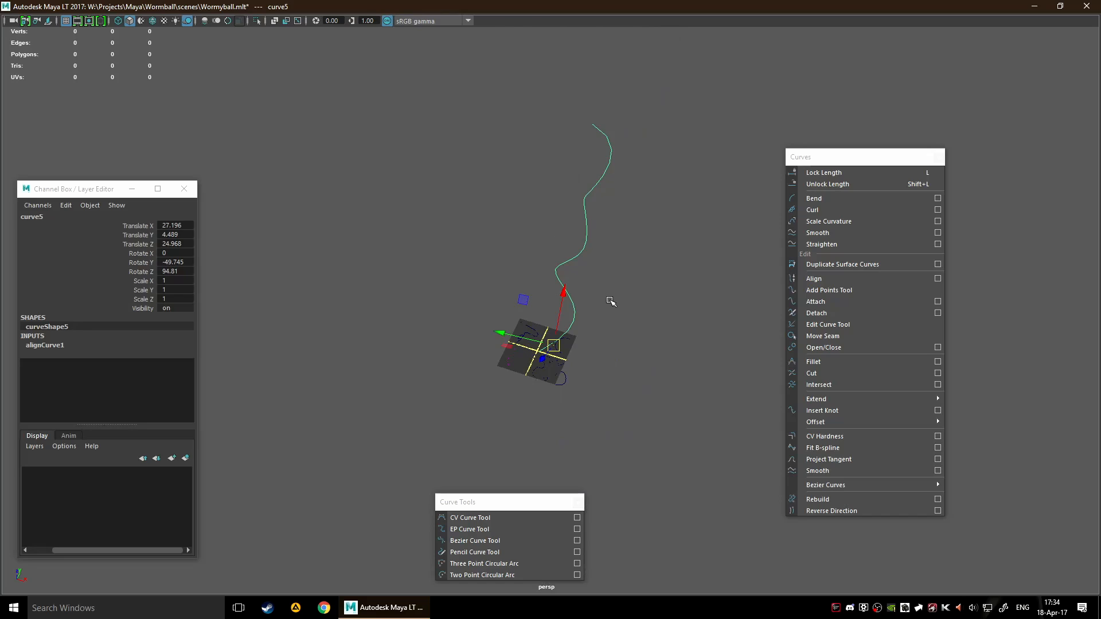
pyautogui.press('Delete')
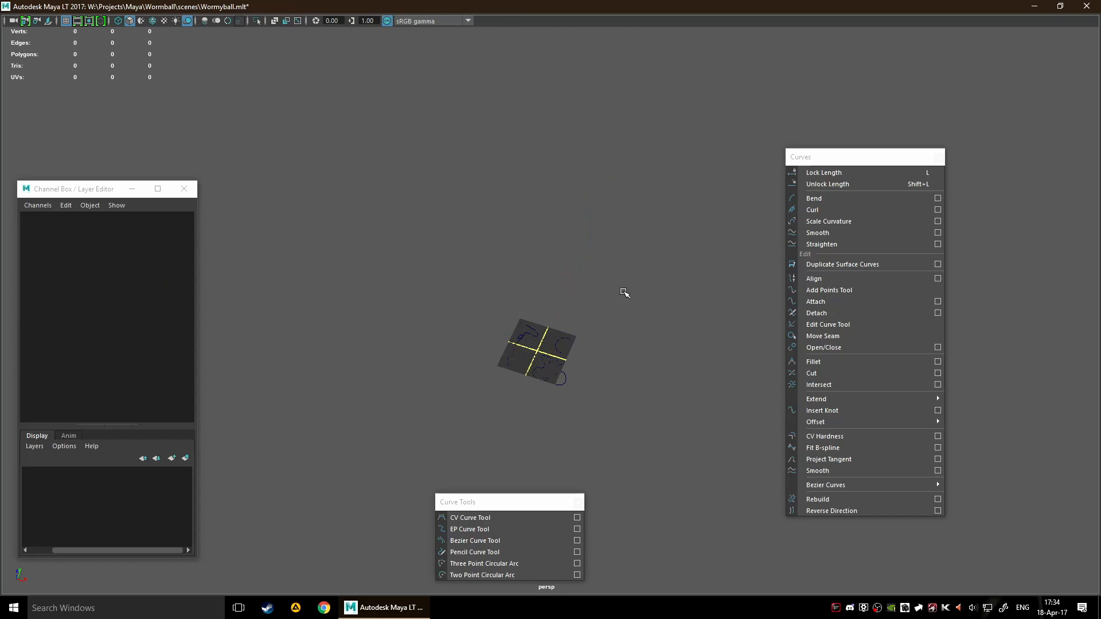
# Select the looped curve together with the wavy curve on the neighbouring grid quadrant and apply Fillet
pyautogui.scroll(10, 545, 292)
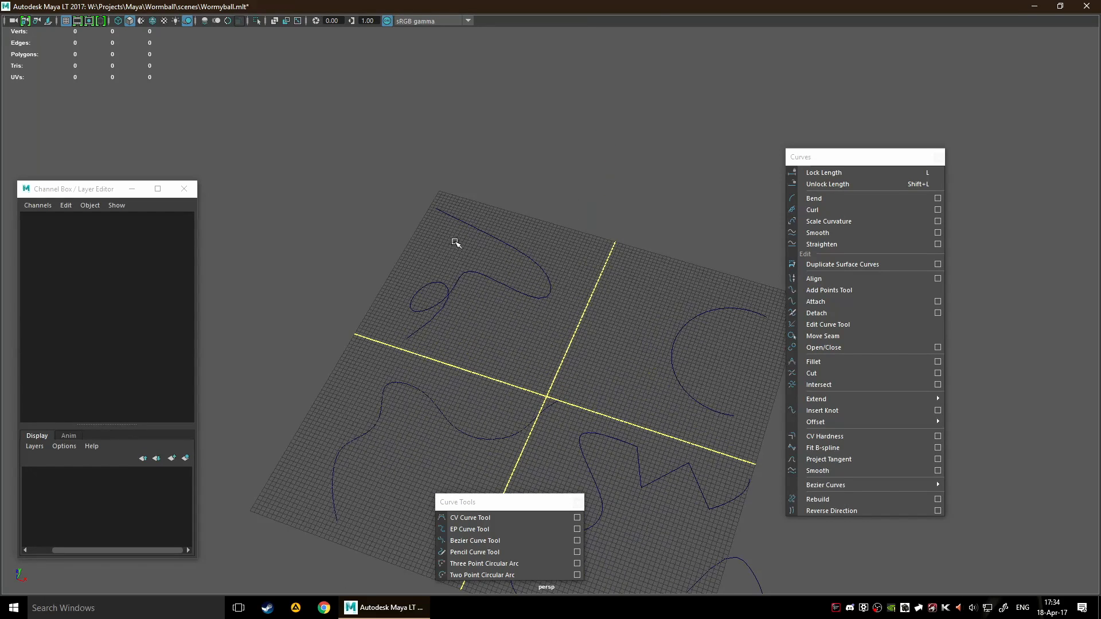
pyautogui.moveTo(455, 242); pyautogui.dragTo(528, 321)
pyautogui.keyDown('shift'); pyautogui.moveTo(460, 417); pyautogui.dragTo(531, 482); pyautogui.keyUp('shift')
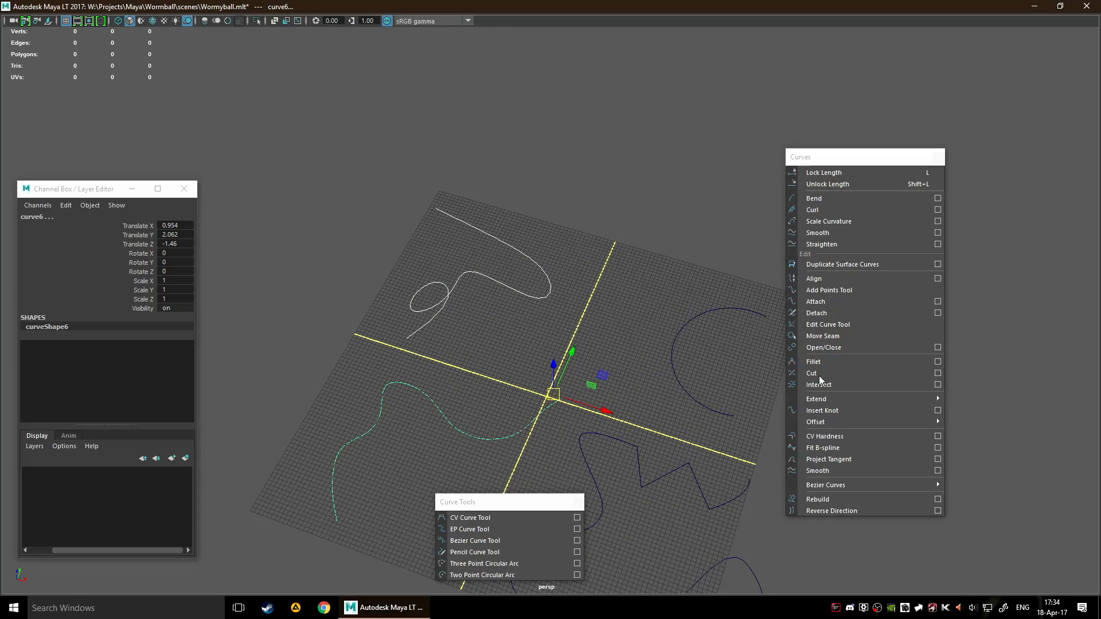
pyautogui.click(851, 361)
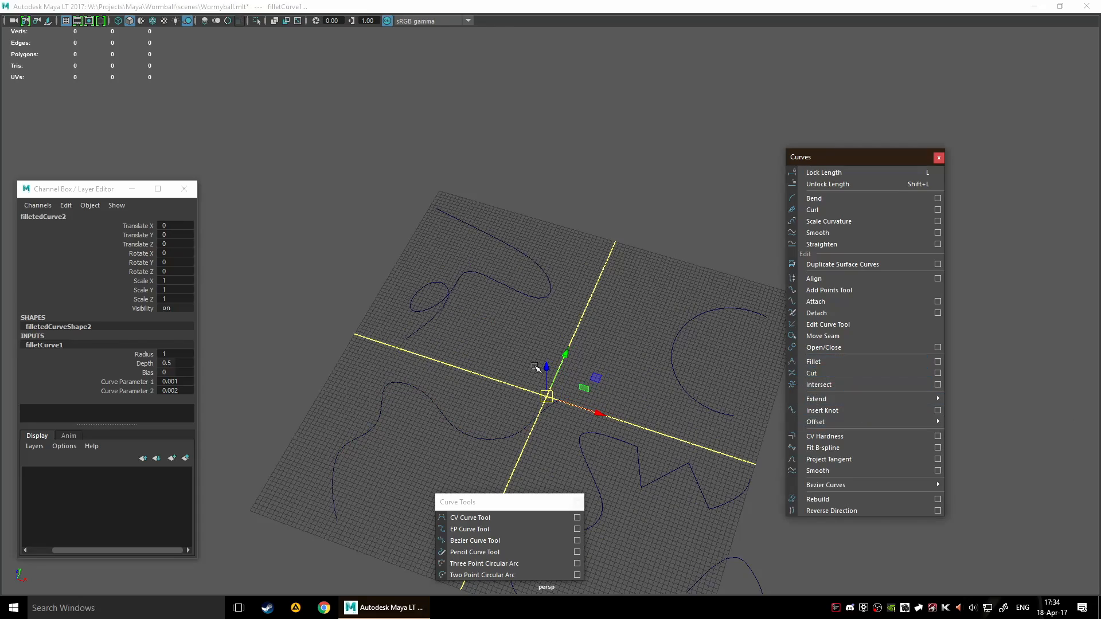
# Set the fillet's Radius to 11, Depth to 1 and Bias to 1
pyautogui.scroll(4, 559, 424)
pyautogui.keyDown('alt'); pyautogui.moveTo(582, 422); pyautogui.dragTo(546, 301, button='middle'); pyautogui.keyUp('alt')
pyautogui.scroll(6, 546, 302)
pyautogui.scroll(4, 497, 371)
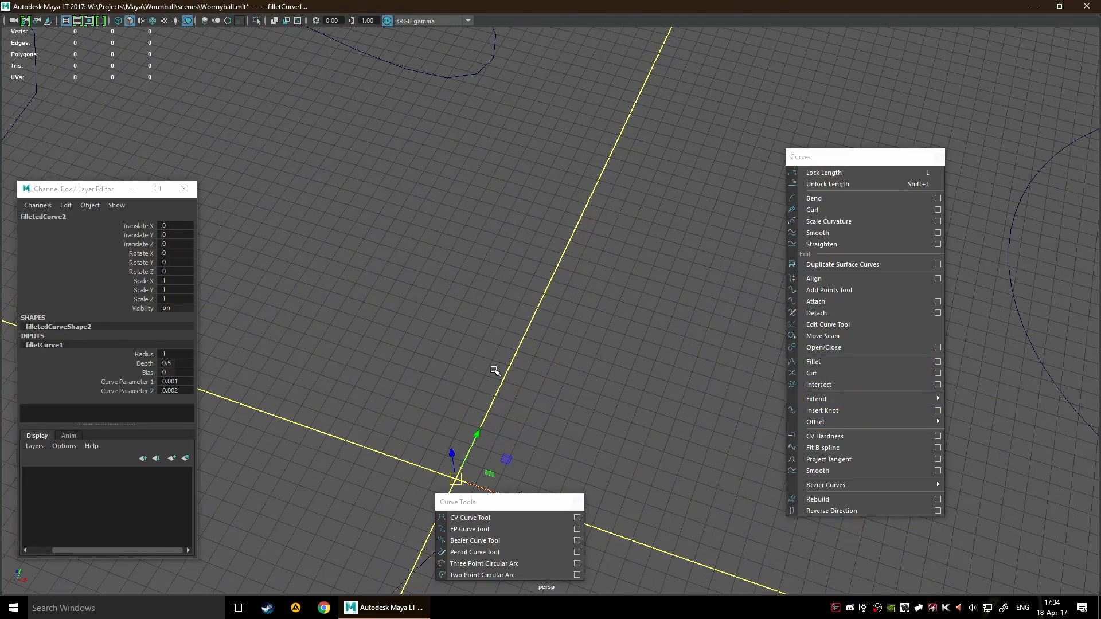
pyautogui.moveTo(167, 351); pyautogui.dragTo(189, 373)
pyautogui.scroll(-5, 229, 355)
pyautogui.scroll(4, 536, 433)
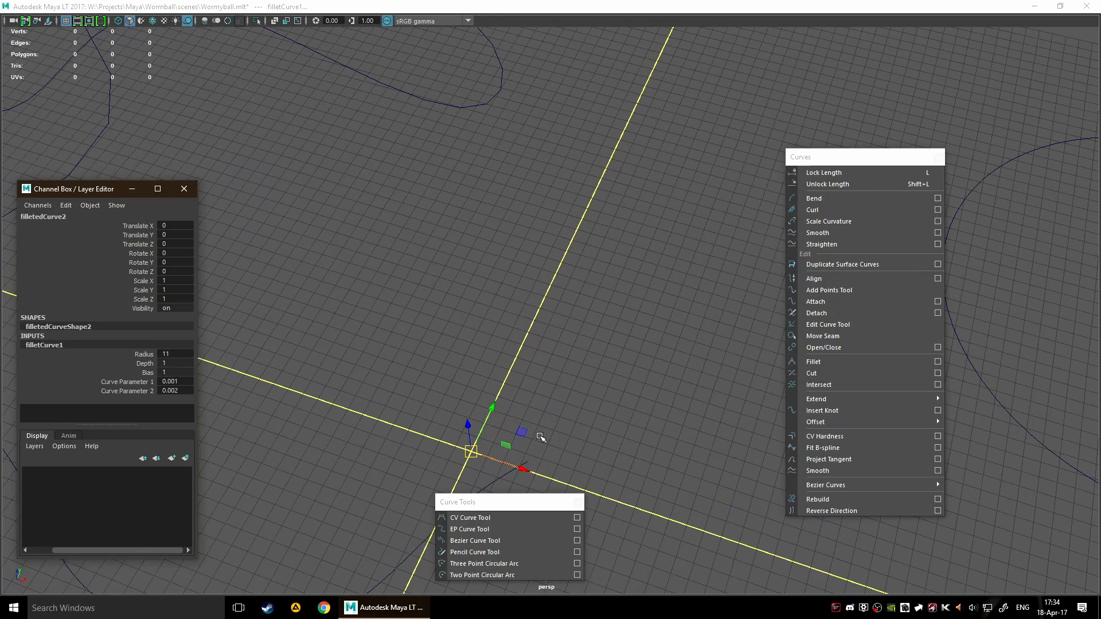
# Move the fillet curve to about X -19.8 and Y 11.4, beside the looped curve, and deselect it
pyautogui.moveTo(521, 434); pyautogui.dragTo(669, 439)
pyautogui.scroll(-6, 590, 389)
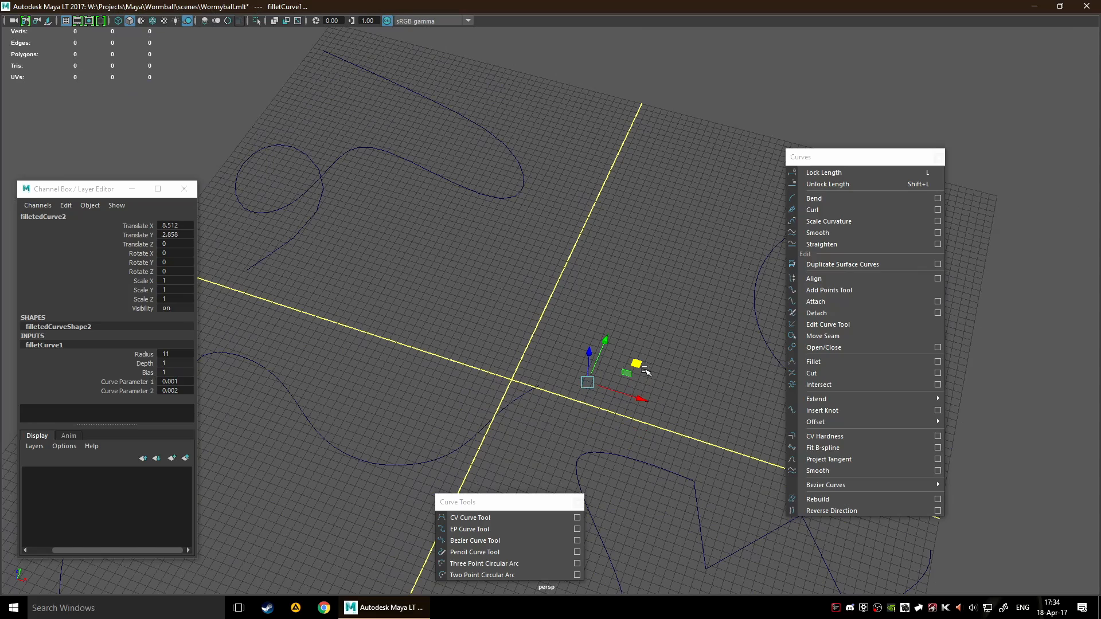
pyautogui.moveTo(591, 388); pyautogui.dragTo(404, 268)
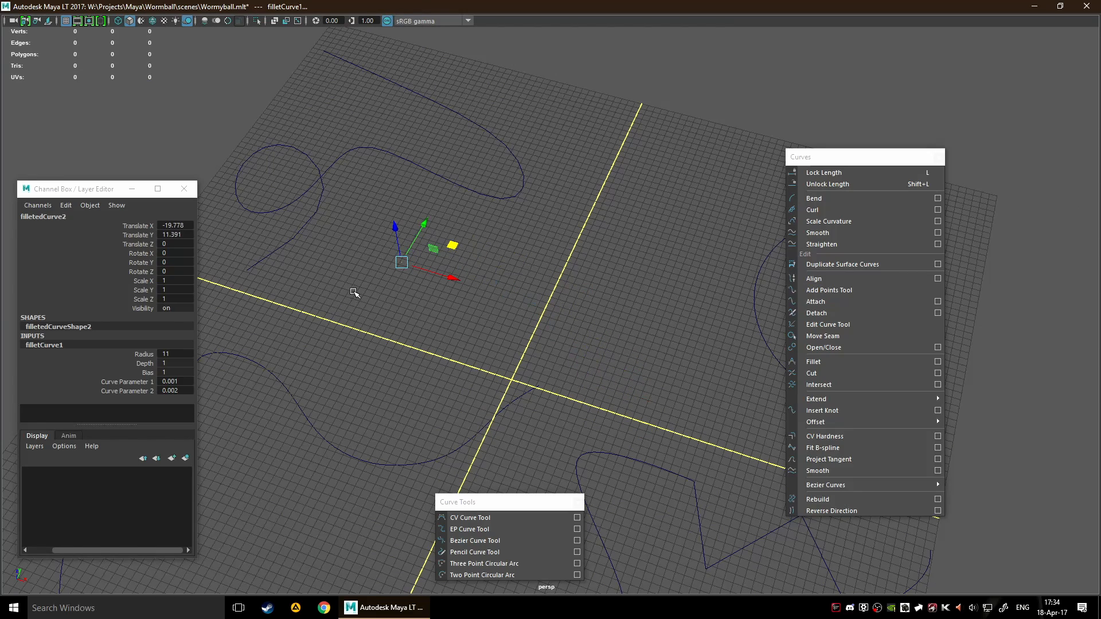
pyautogui.click(473, 376)
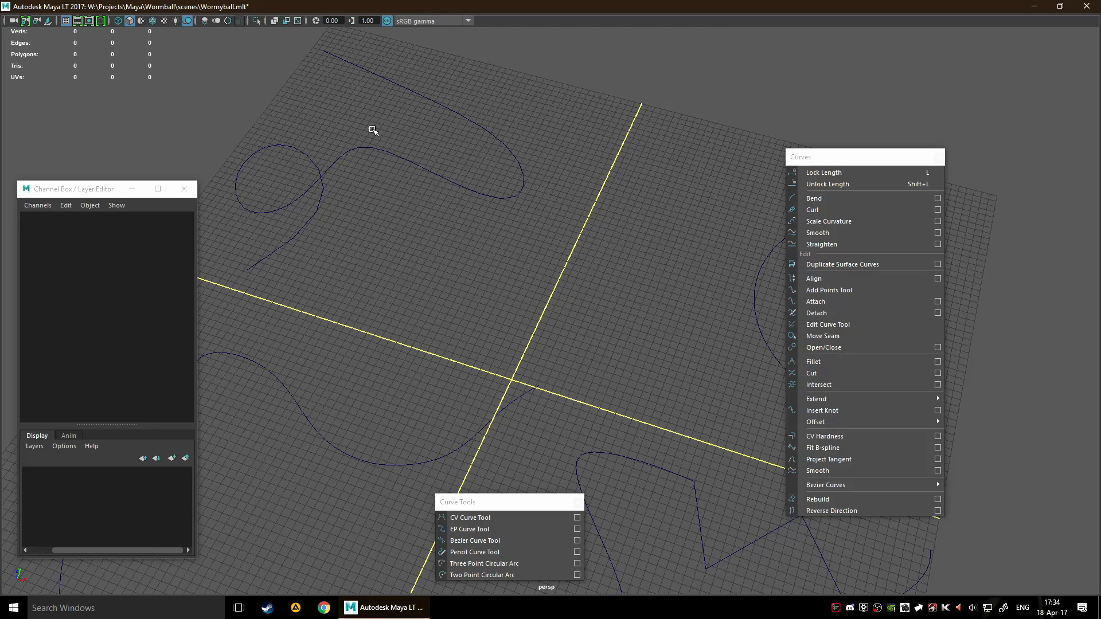
# Select the looped curve, try moving it toward the wavy curve, and undo the move
pyautogui.moveTo(373, 130); pyautogui.dragTo(508, 258)
pyautogui.moveTo(397, 199); pyautogui.dragTo(417, 332)
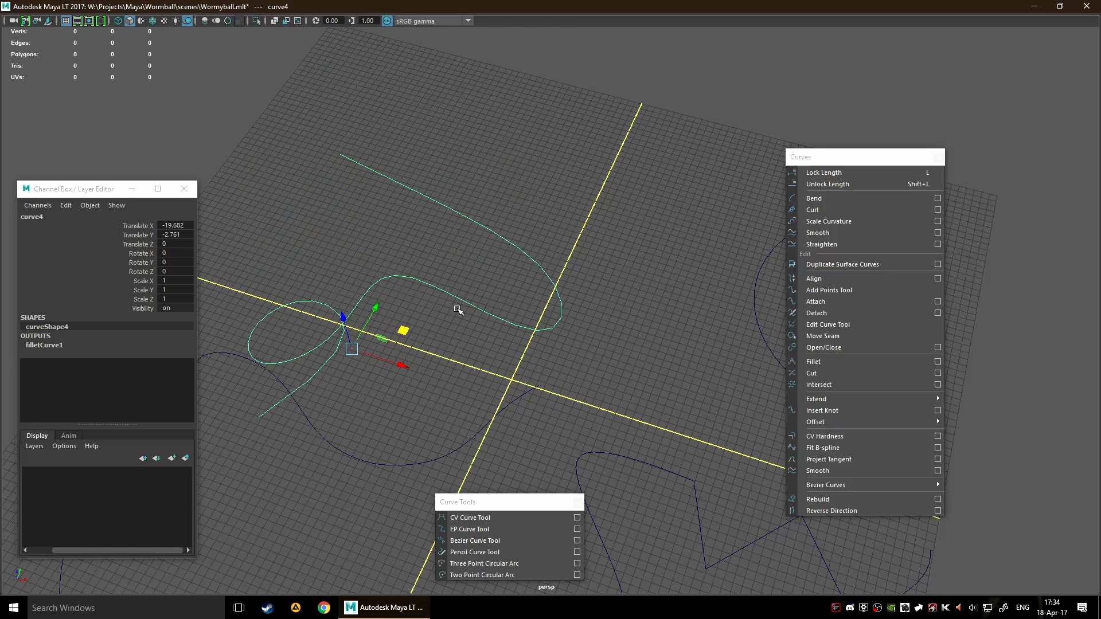
pyautogui.hotkey('ctrl', 'z')
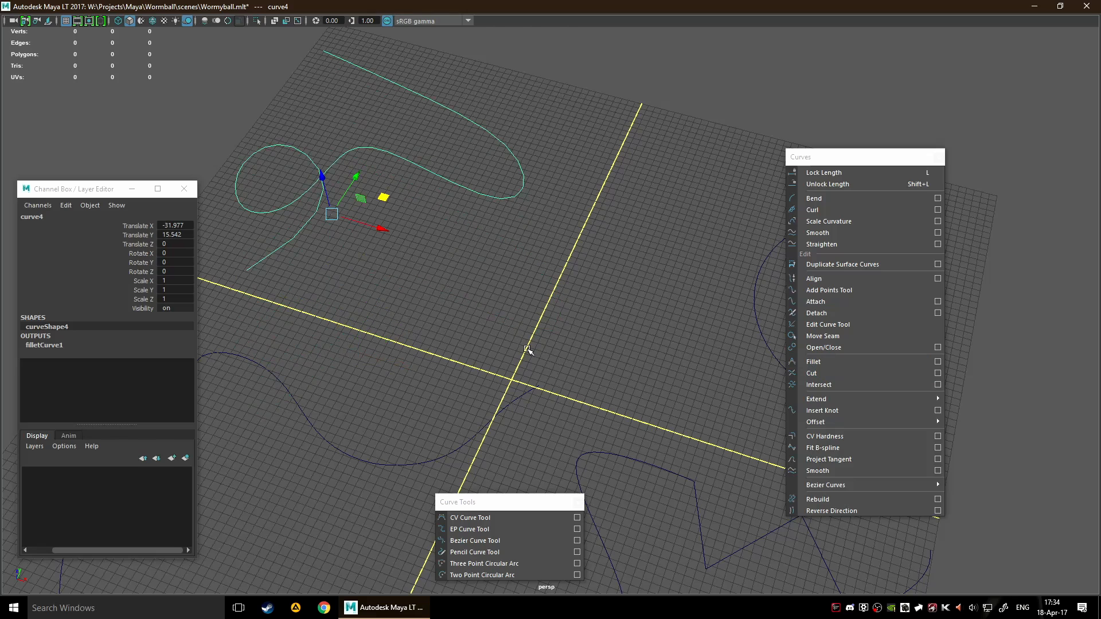
# Try Extend Curve on the looped curve with the current settings
pyautogui.scroll(-3, 529, 349)
pyautogui.moveTo(841, 401)
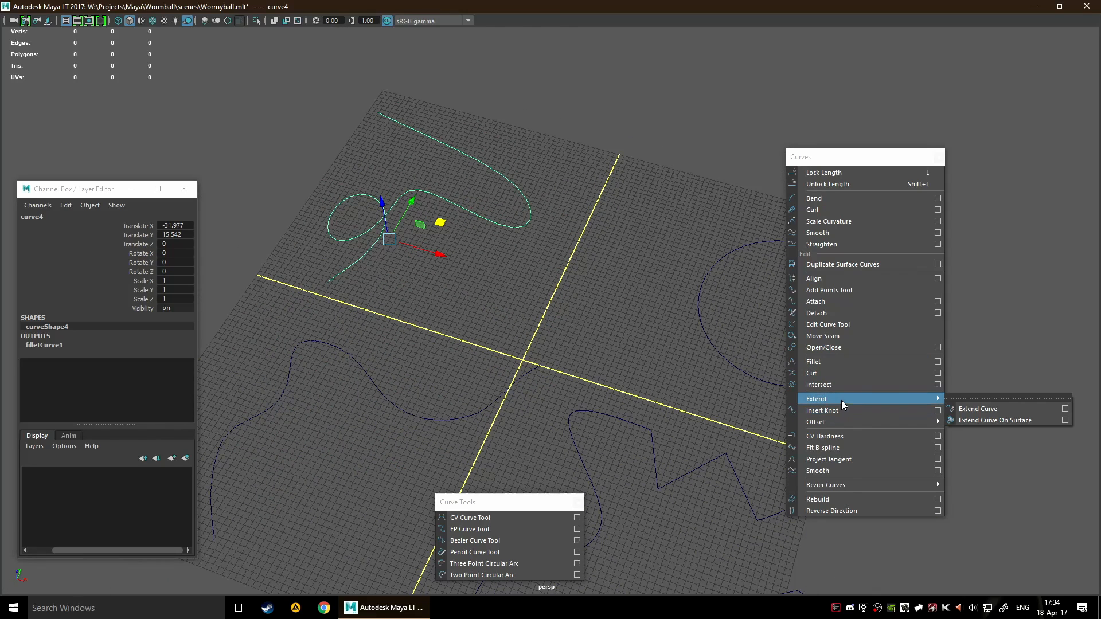
pyautogui.click(967, 408)
pyautogui.scroll(-3, 968, 411)
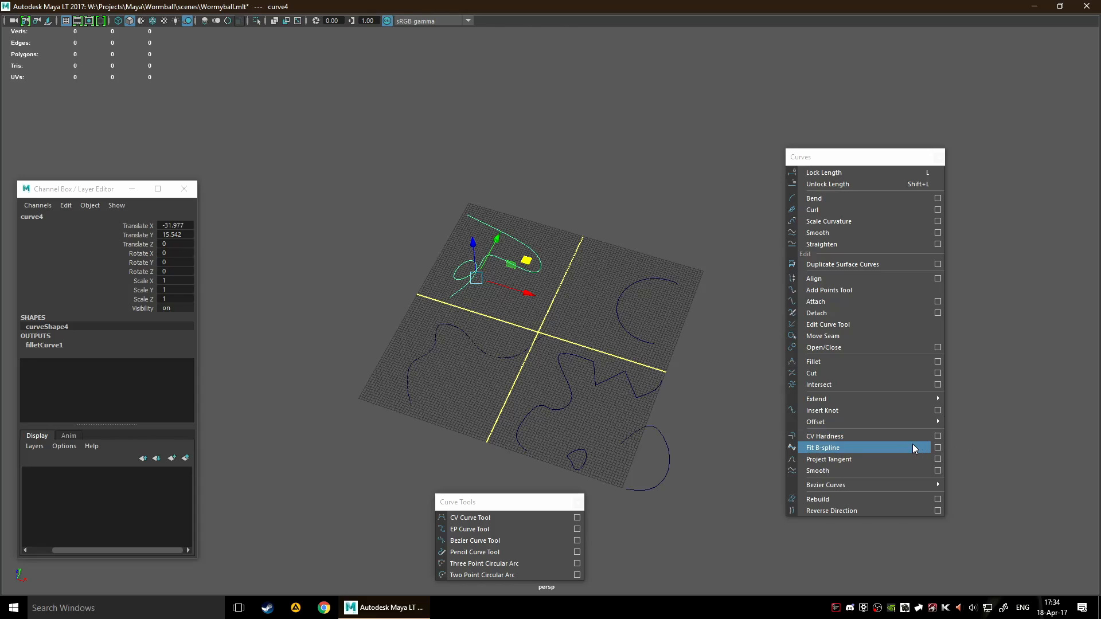
# Extend the looped curve at its End using the Distance method, Linear extension type and a reduced distance
pyautogui.moveTo(925, 425)
pyautogui.moveTo(920, 399)
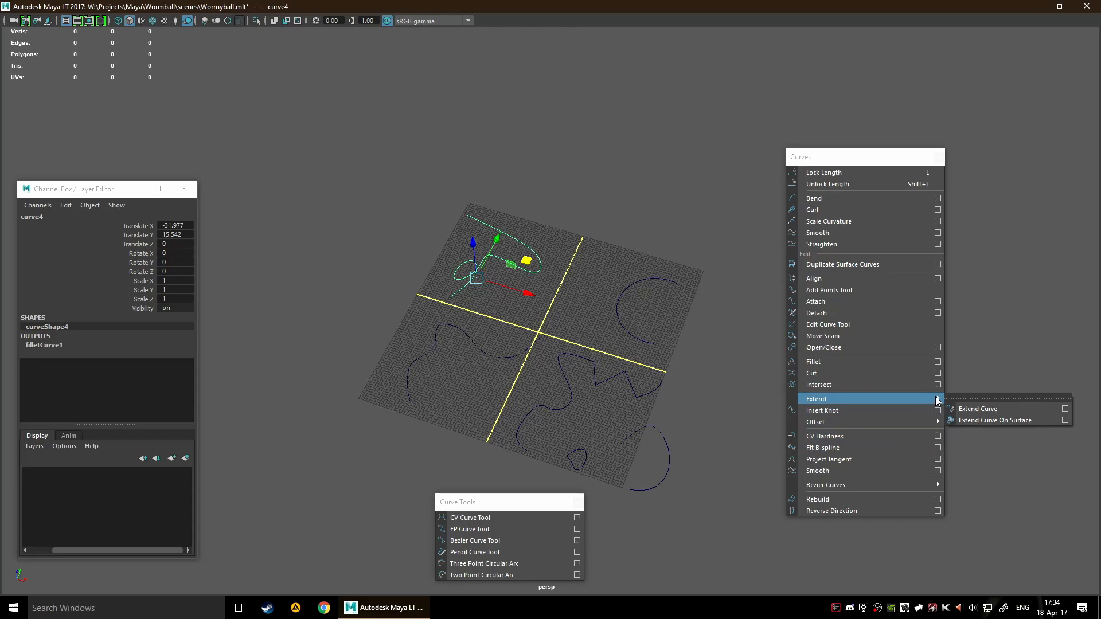
pyautogui.click(1063, 408)
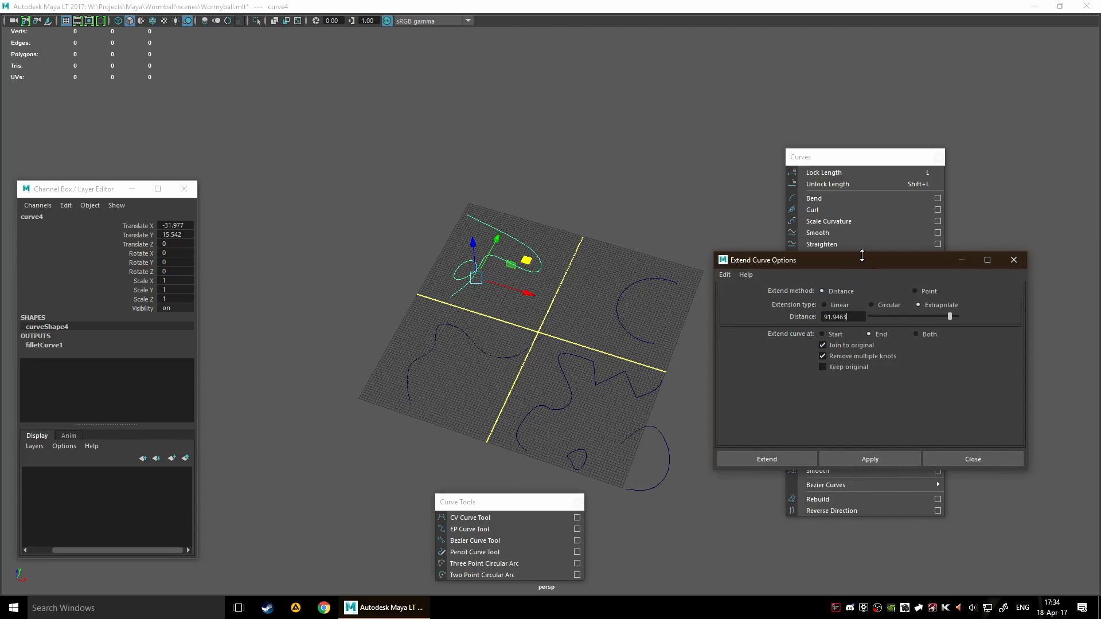
pyautogui.moveTo(862, 256); pyautogui.dragTo(862, 242)
pyautogui.moveTo(769, 245); pyautogui.dragTo(587, 236)
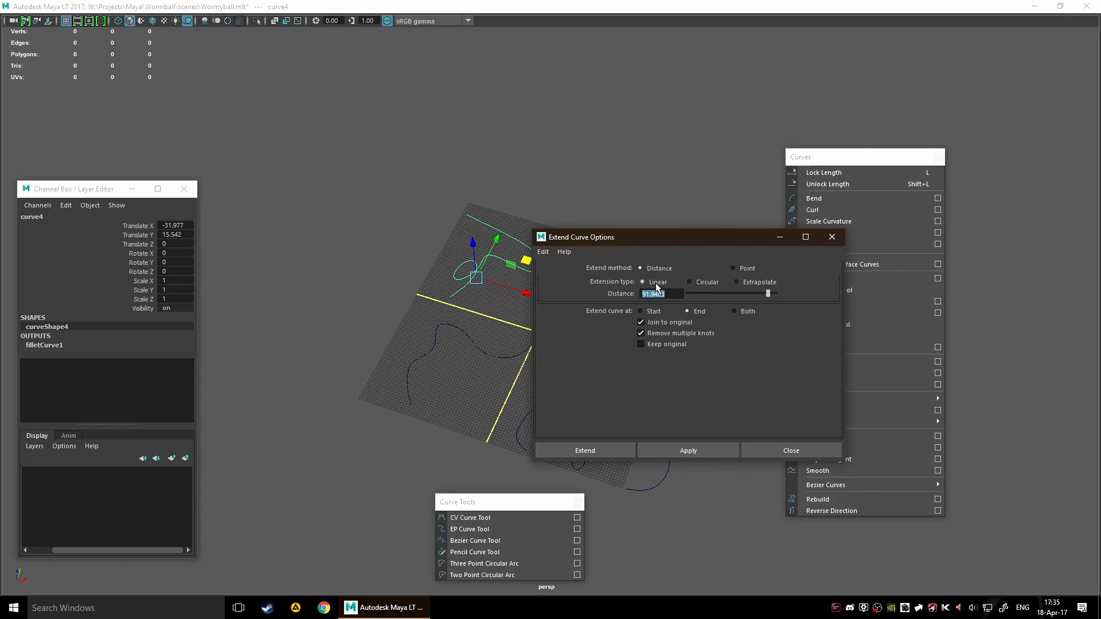
pyautogui.moveTo(687, 292); pyautogui.dragTo(697, 291)
pyautogui.click(610, 448)
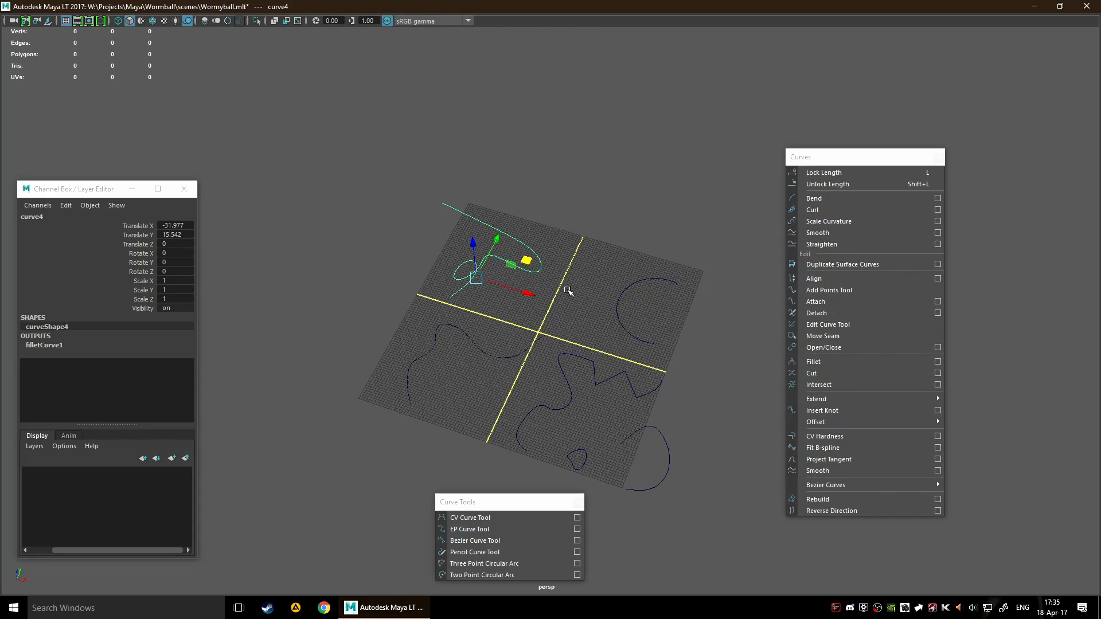
pyautogui.scroll(2, 568, 290)
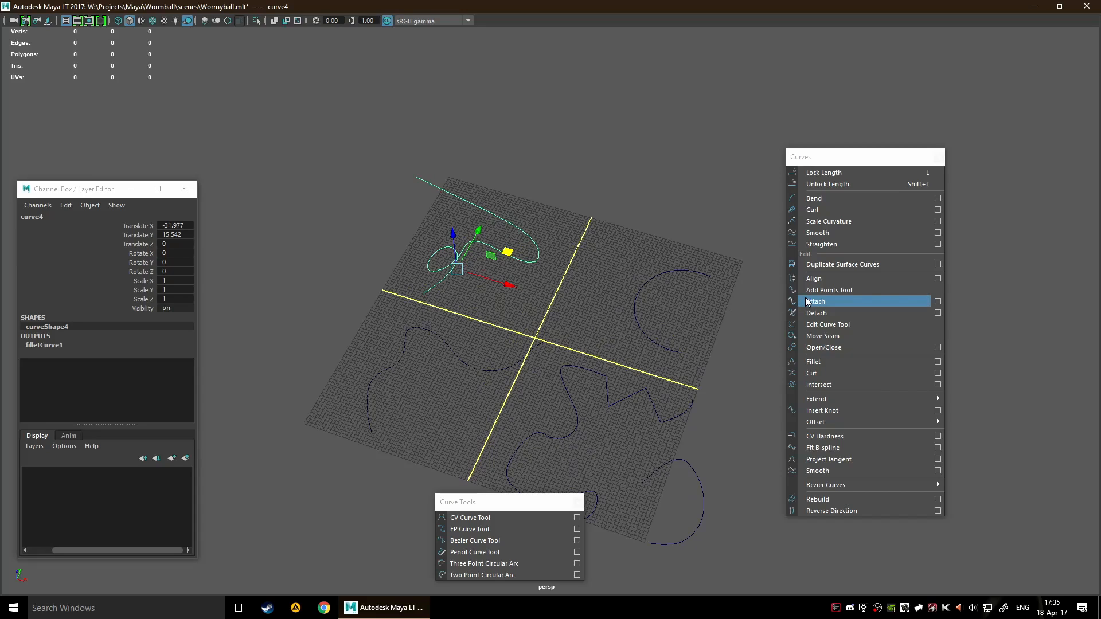
pyautogui.keyDown('alt'); pyautogui.moveTo(553, 331); pyautogui.dragTo(585, 324, button='middle'); pyautogui.keyUp('alt')
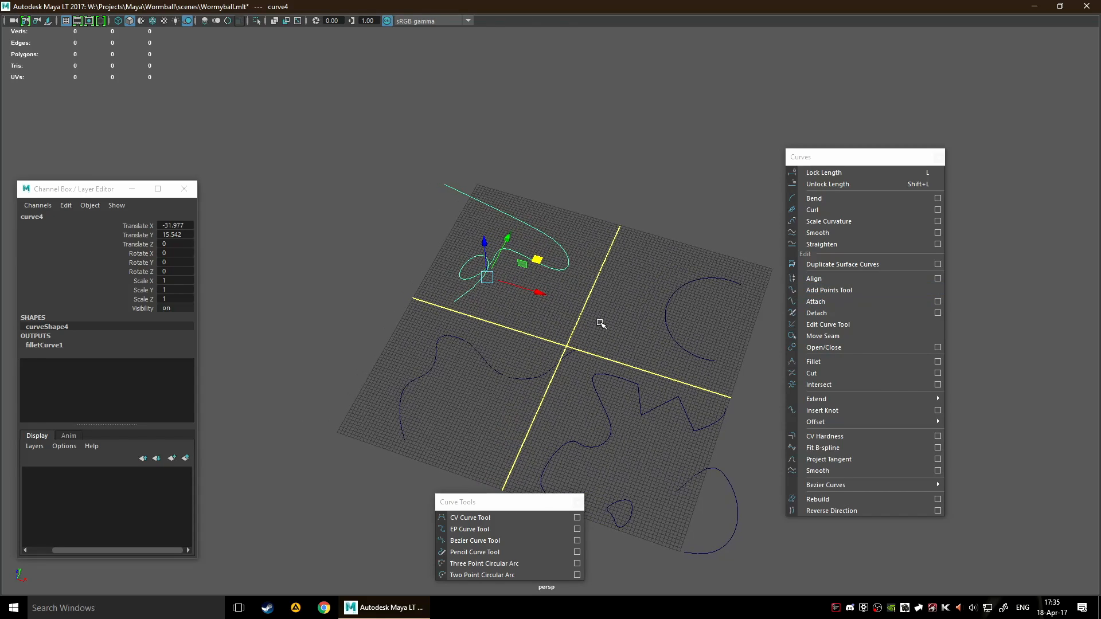
pyautogui.scroll(-2, 521, 375)
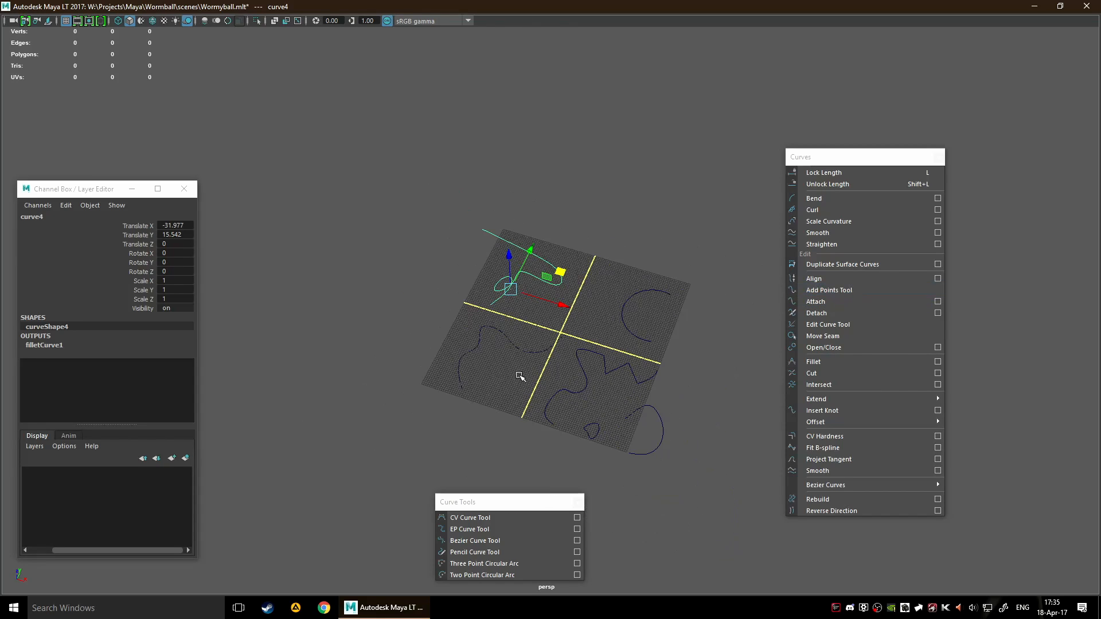
pyautogui.keyDown('alt'); pyautogui.moveTo(521, 375); pyautogui.dragTo(597, 300, button='middle'); pyautogui.keyUp('alt')
pyautogui.scroll(1, 602, 313)
pyautogui.moveTo(549, 304); pyautogui.dragTo(583, 245)
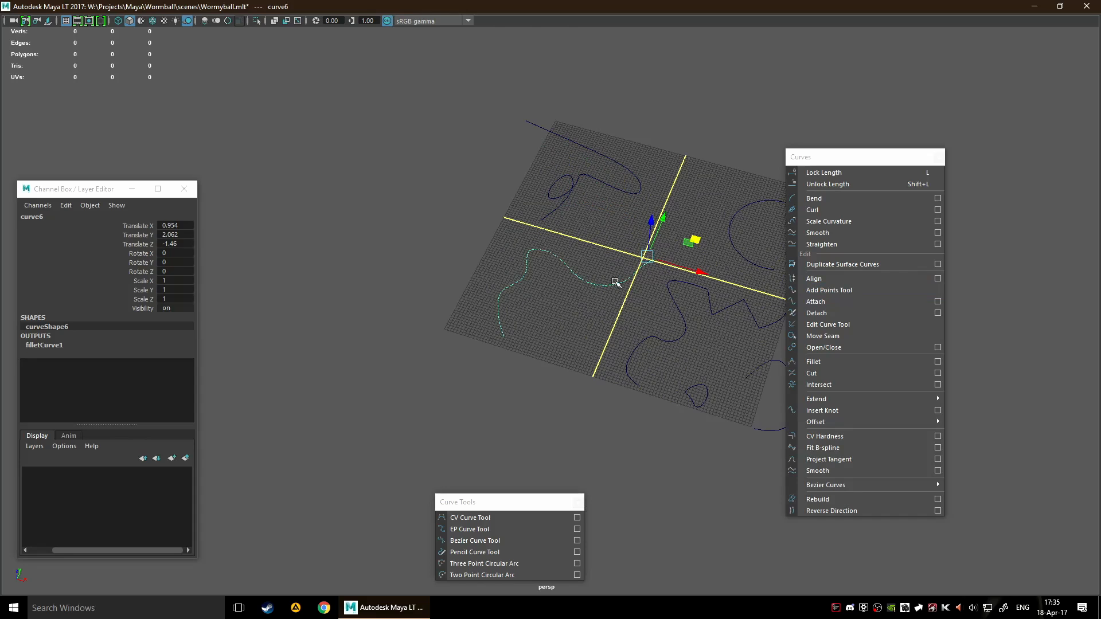
pyautogui.keyDown('alt'); pyautogui.moveTo(617, 280); pyautogui.dragTo(520, 379); pyautogui.keyUp('alt')
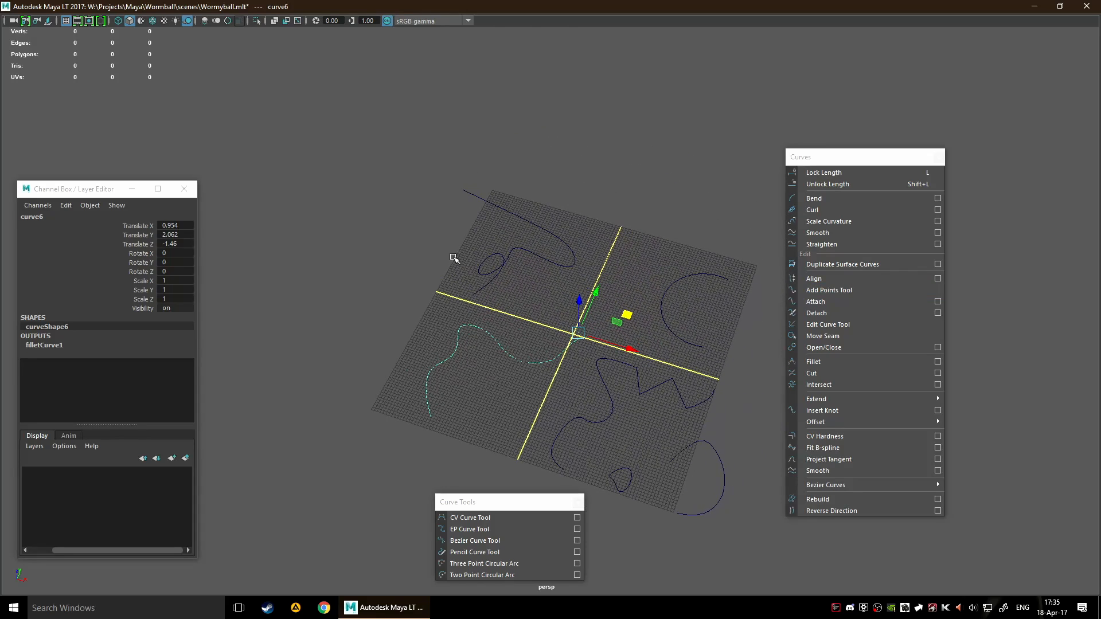
pyautogui.moveTo(454, 258); pyautogui.dragTo(535, 307)
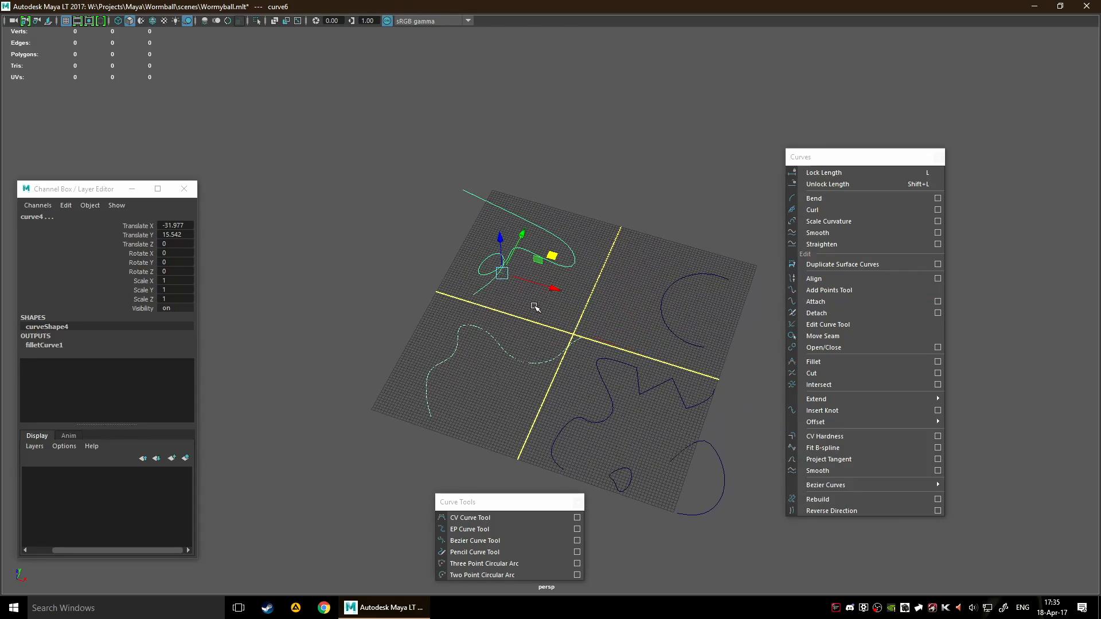
pyautogui.click(487, 385)
# Select the wavy curve and the zigzag Bezier curve, try Align on the pair, and undo the alignment
pyautogui.moveTo(494, 362); pyautogui.dragTo(508, 336)
pyautogui.keyDown('shift'); pyautogui.moveTo(573, 396); pyautogui.dragTo(615, 422); pyautogui.keyUp('shift')
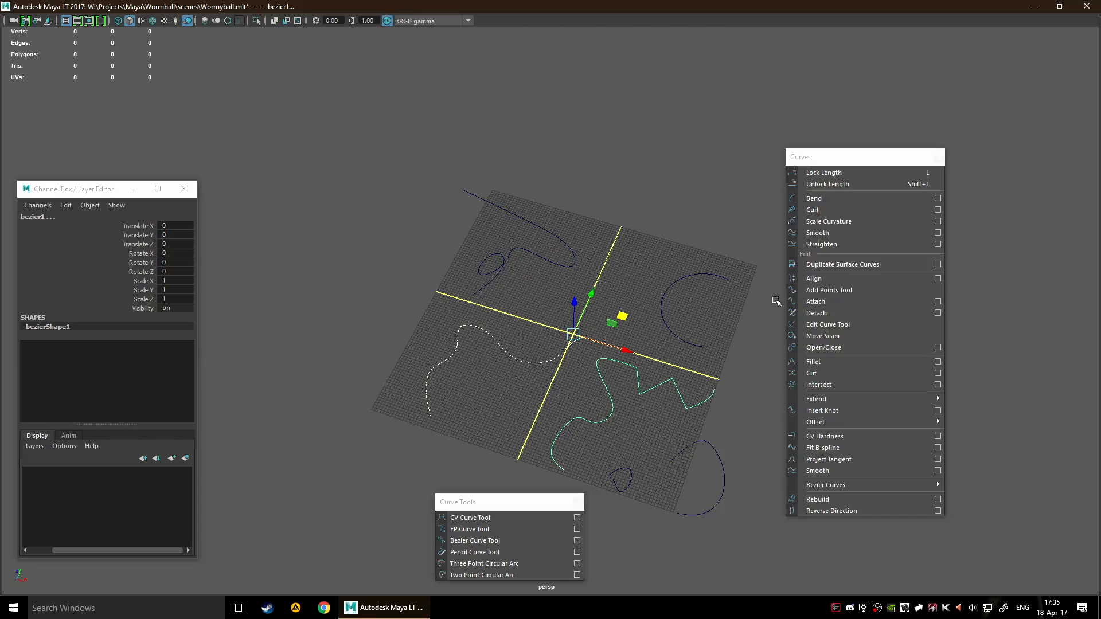
pyautogui.click(814, 278)
pyautogui.scroll(5, 639, 413)
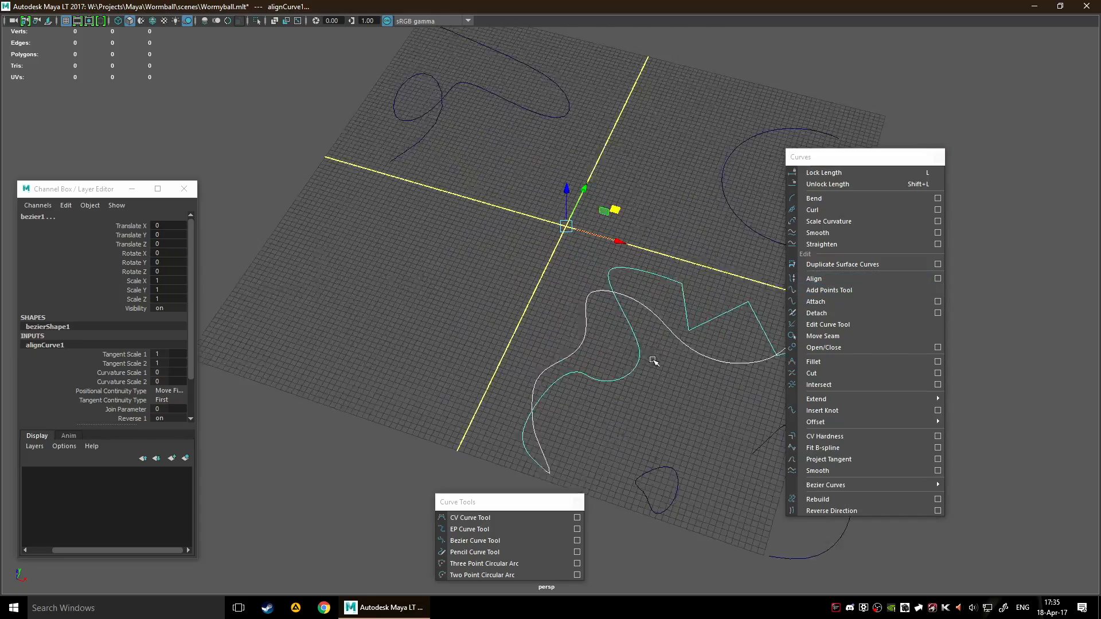
pyautogui.keyDown('alt'); pyautogui.moveTo(654, 360); pyautogui.dragTo(435, 288, button='middle'); pyautogui.keyUp('alt')
pyautogui.scroll(3, 426, 303)
pyautogui.scroll(8, 663, 300)
pyautogui.scroll(-8, 707, 288)
pyautogui.hotkey('ctrl', 'z')
pyautogui.scroll(-3, 482, 308)
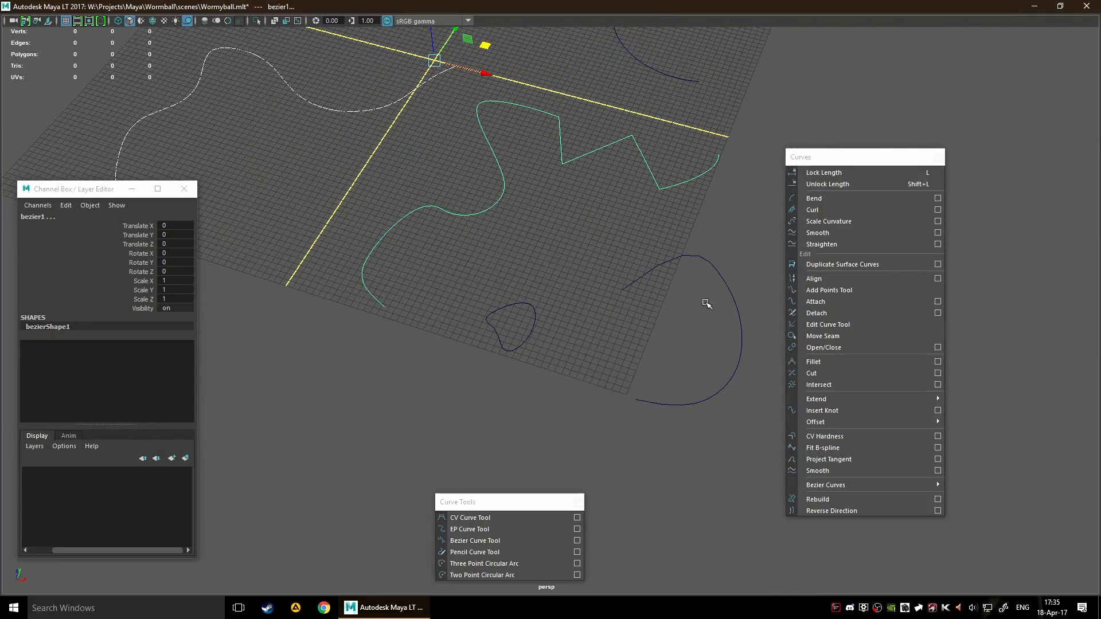
# Attach the wavy curve to the zigzag Bezier curve and examine the joined curve along its whole length
pyautogui.click(844, 303)
pyautogui.moveTo(511, 291)
pyautogui.keyDown('alt'); pyautogui.mouseDown()
pyautogui.moveTo(413, 283)
pyautogui.moveTo(525, 291)
pyautogui.mouseUp(); pyautogui.keyUp('alt')
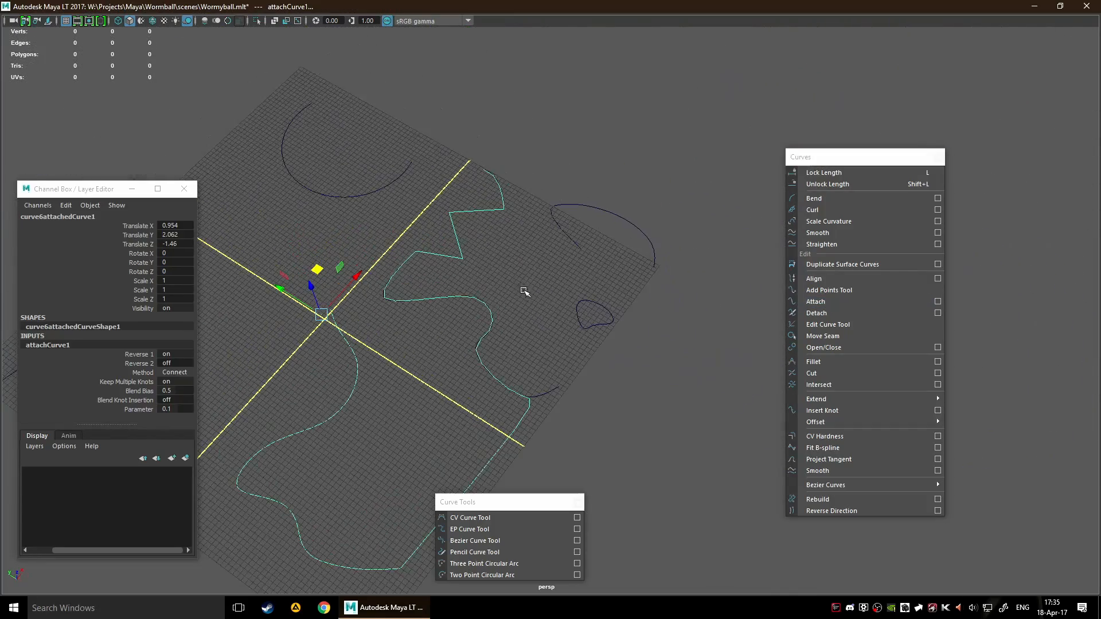
pyautogui.keyDown('alt'); pyautogui.moveTo(528, 365); pyautogui.dragTo(622, 219, button='middle'); pyautogui.keyUp('alt')
pyautogui.scroll(5, 671, 224)
pyautogui.keyDown('alt'); pyautogui.moveTo(634, 367); pyautogui.dragTo(727, 224, button='middle'); pyautogui.keyUp('alt')
pyautogui.scroll(-3, 715, 246)
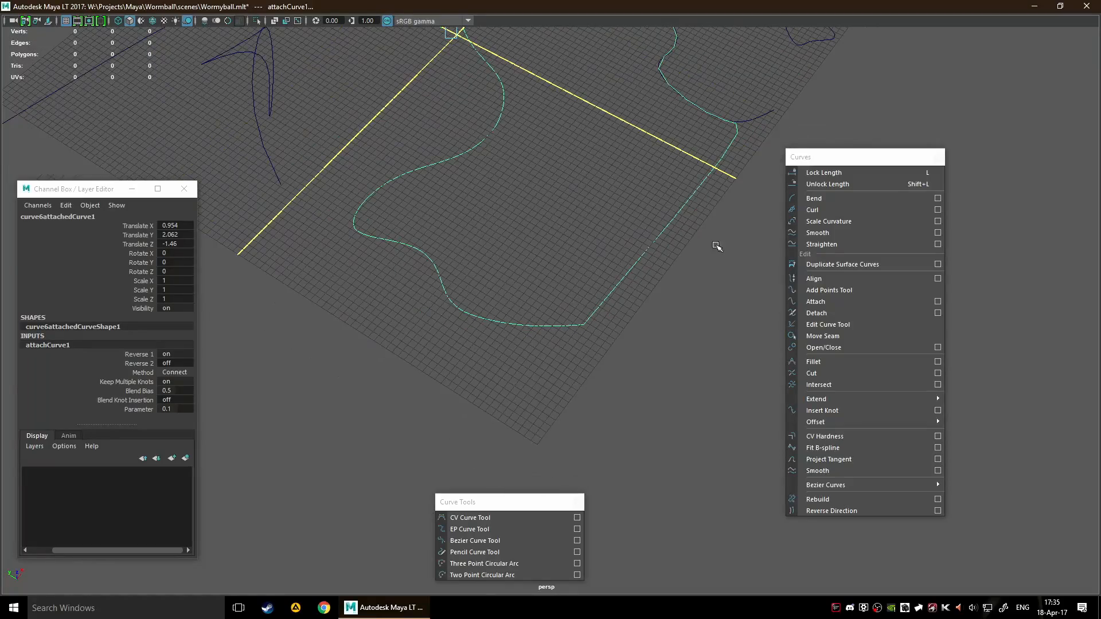
pyautogui.keyDown('alt'); pyautogui.moveTo(716, 246); pyautogui.dragTo(566, 226); pyautogui.keyUp('alt')
pyautogui.scroll(-4, 516, 283)
pyautogui.scroll(2, 529, 293)
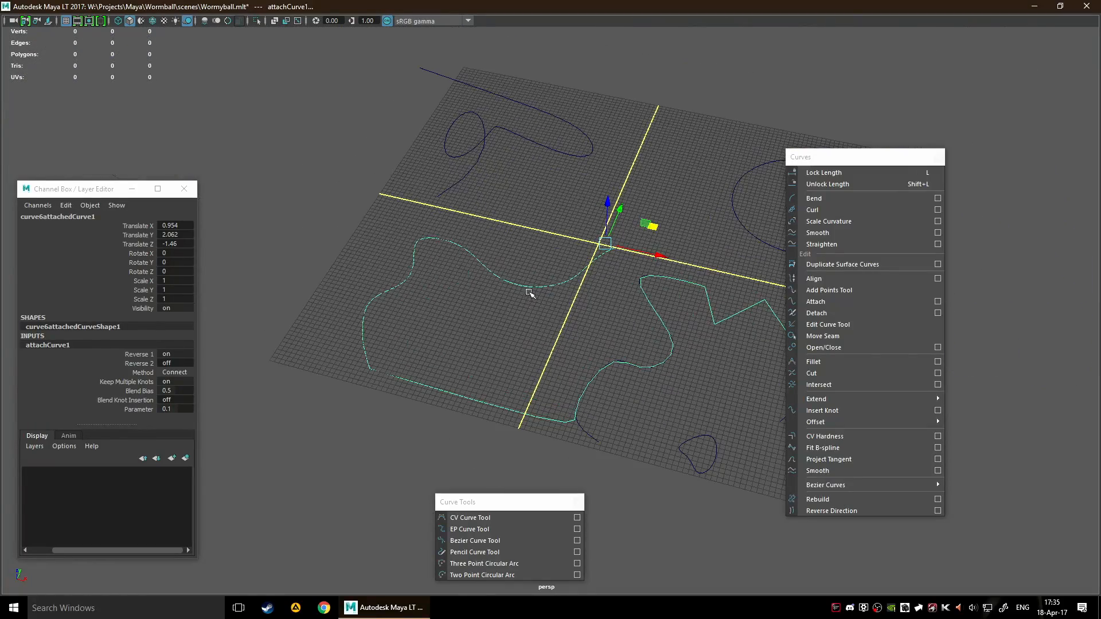
pyautogui.keyDown('alt'); pyautogui.moveTo(643, 304); pyautogui.dragTo(549, 311, button='middle'); pyautogui.keyUp('alt')
pyautogui.scroll(4, 551, 313)
pyautogui.keyDown('alt'); pyautogui.moveTo(647, 271); pyautogui.dragTo(510, 278, button='middle'); pyautogui.keyUp('alt')
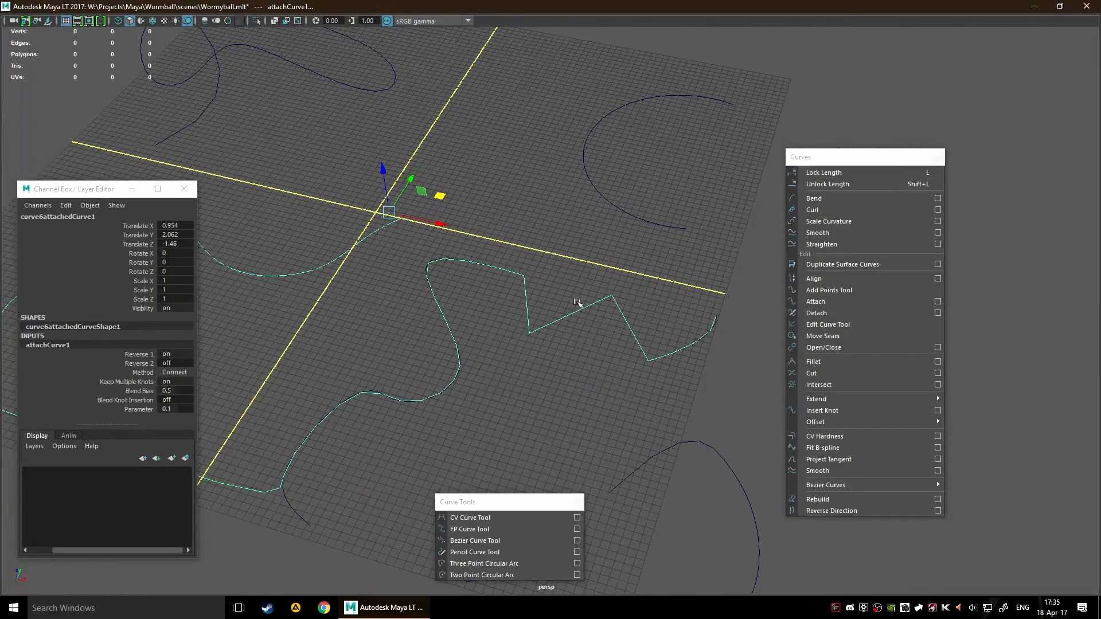
# Close the joined curve with Open/Close and clear the selection
pyautogui.click(849, 346)
pyautogui.scroll(-5, 452, 330)
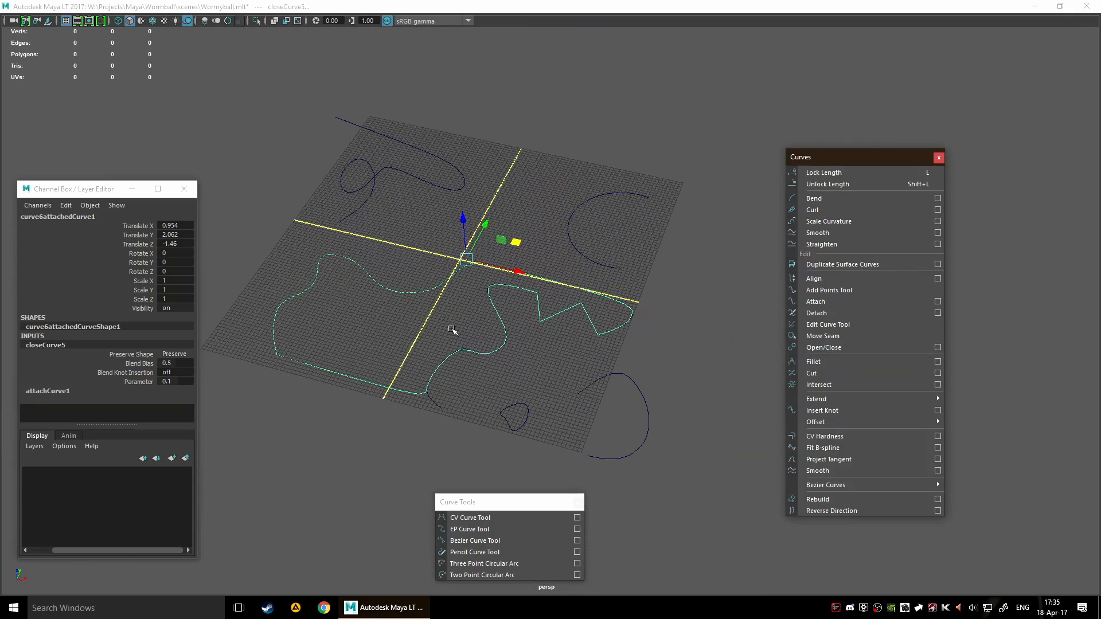
pyautogui.click(549, 335)
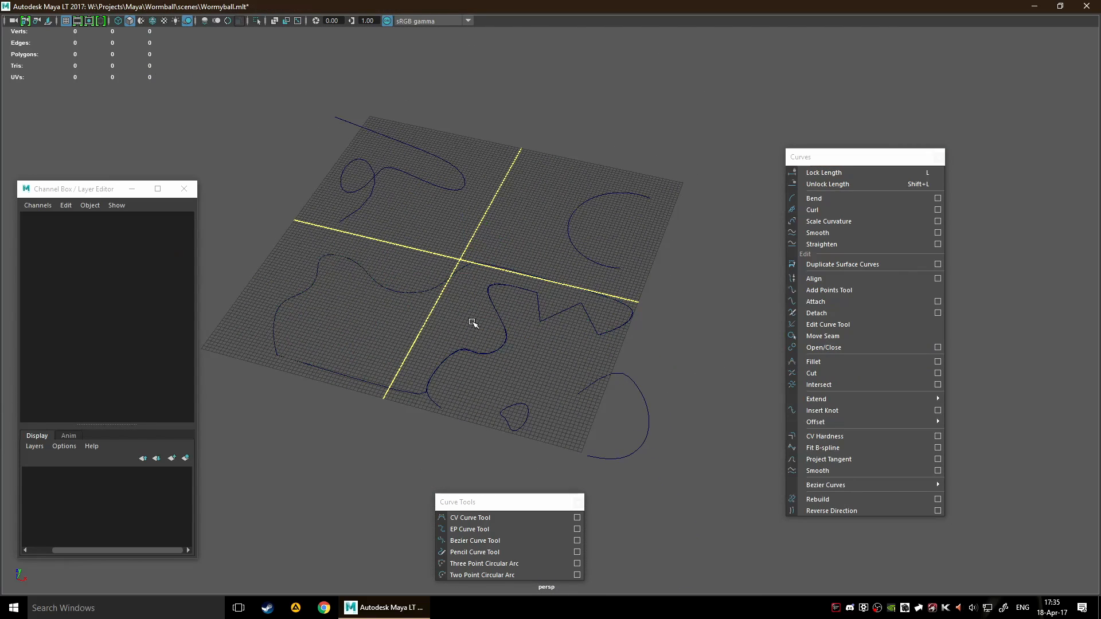
# Select the zigzag Bezier curve together with the closed curve and move them about -25.26 in X and 4.19 in Y
pyautogui.moveTo(483, 301); pyautogui.dragTo(507, 332)
pyautogui.scroll(-1, 548, 339)
pyautogui.scroll(2, 526, 357)
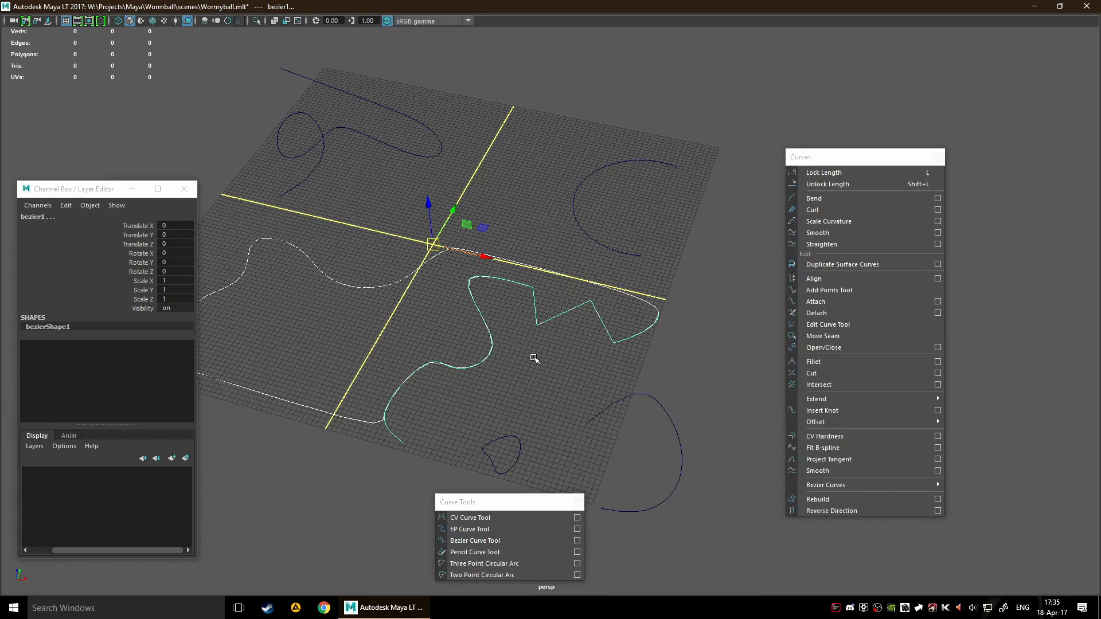
pyautogui.moveTo(489, 227); pyautogui.dragTo(397, 222)
pyautogui.scroll(-2, 450, 321)
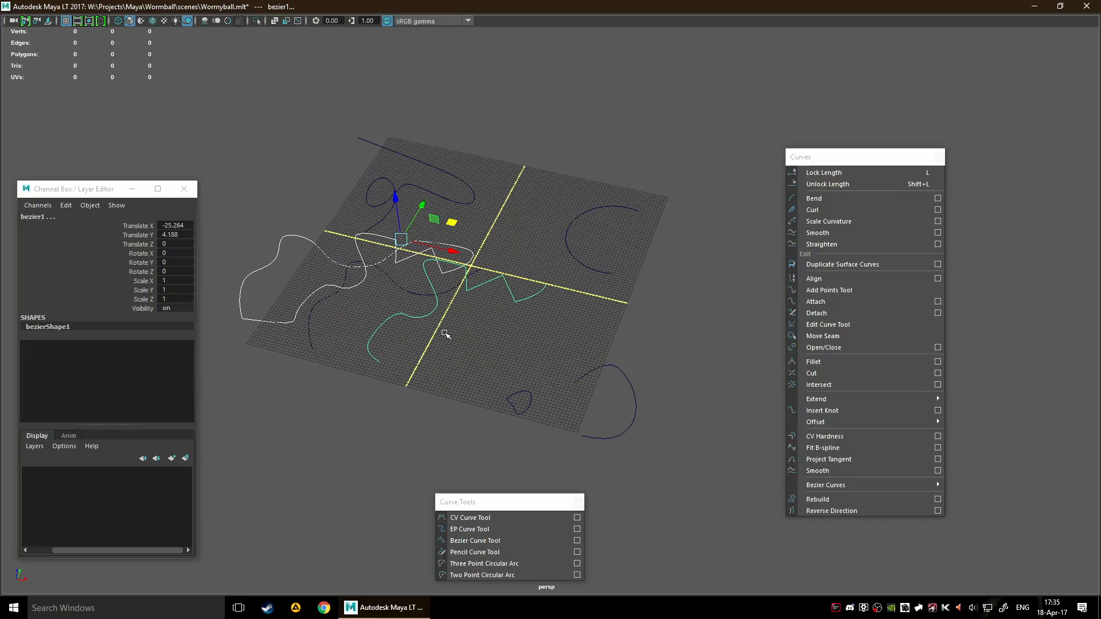
# Select the wavy source curve and the closed curve in turn and examine how they are linked by construction history
pyautogui.moveTo(384, 312); pyautogui.dragTo(440, 344)
pyautogui.keyDown('alt'); pyautogui.moveTo(448, 342); pyautogui.dragTo(638, 384, button='middle'); pyautogui.keyUp('alt')
pyautogui.click(562, 397)
pyautogui.moveTo(528, 372); pyautogui.dragTo(568, 385)
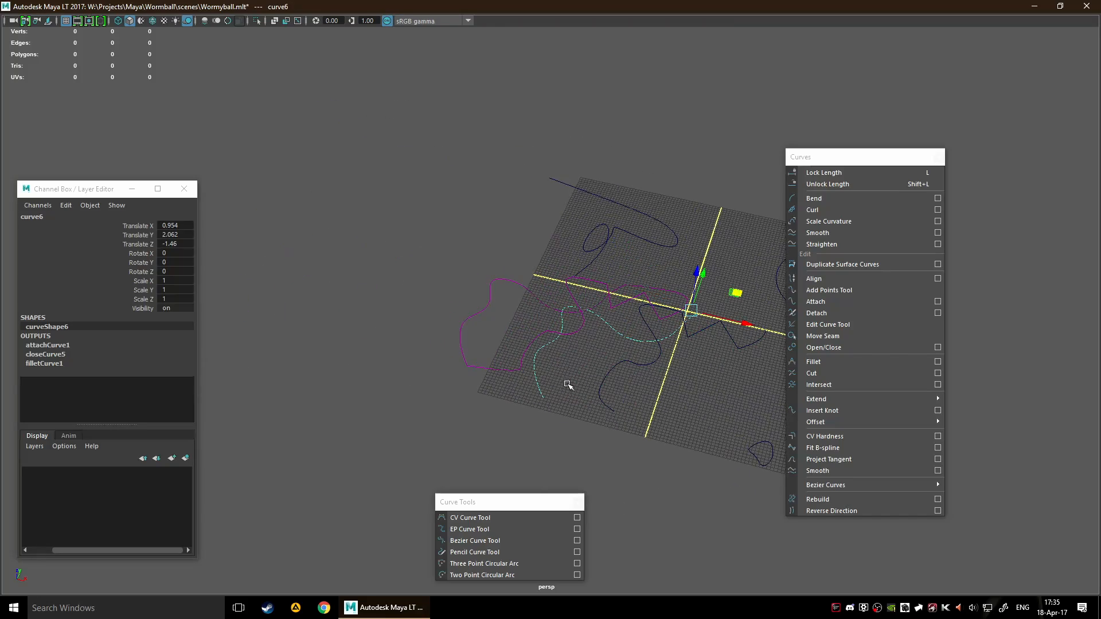
pyautogui.scroll(5, 690, 339)
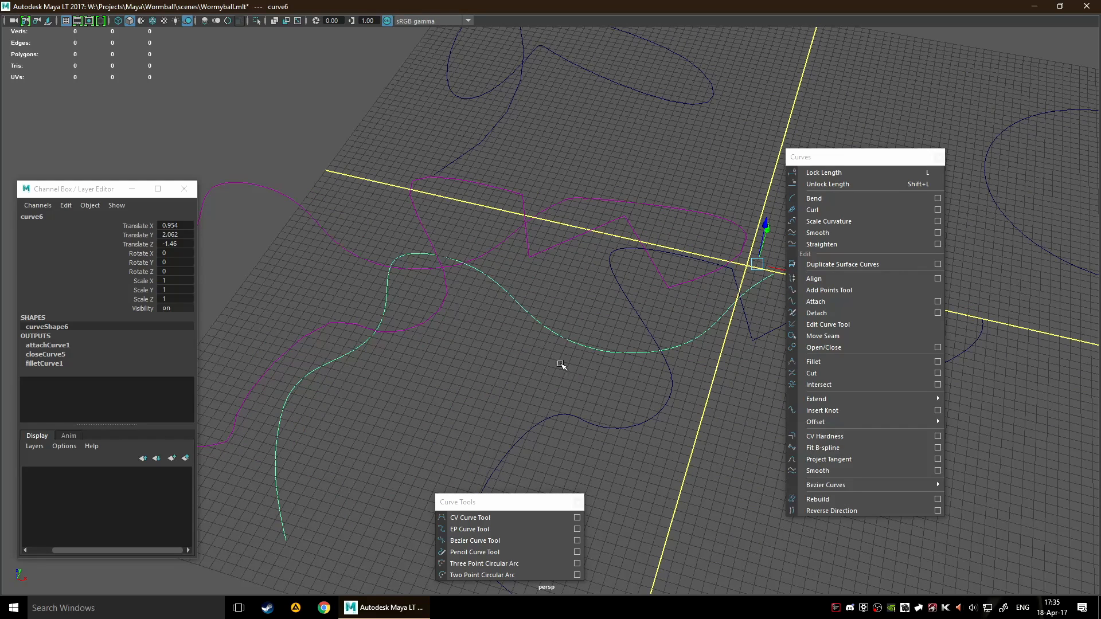
pyautogui.scroll(-5, 576, 353)
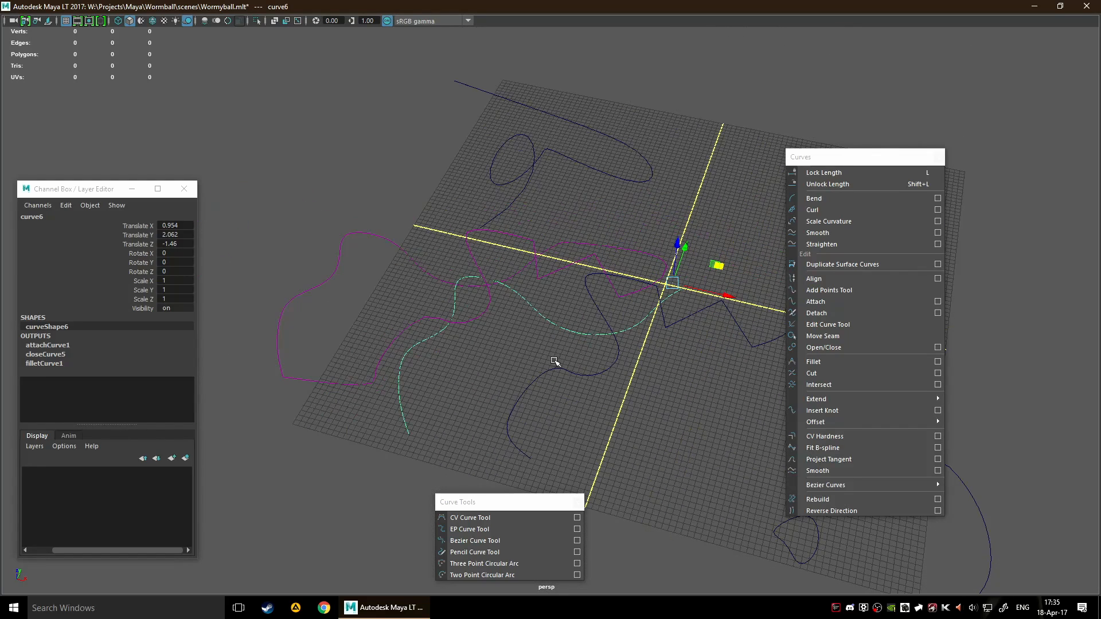
pyautogui.keyDown('alt'); pyautogui.moveTo(575, 353); pyautogui.dragTo(461, 315, button='middle'); pyautogui.keyUp('alt')
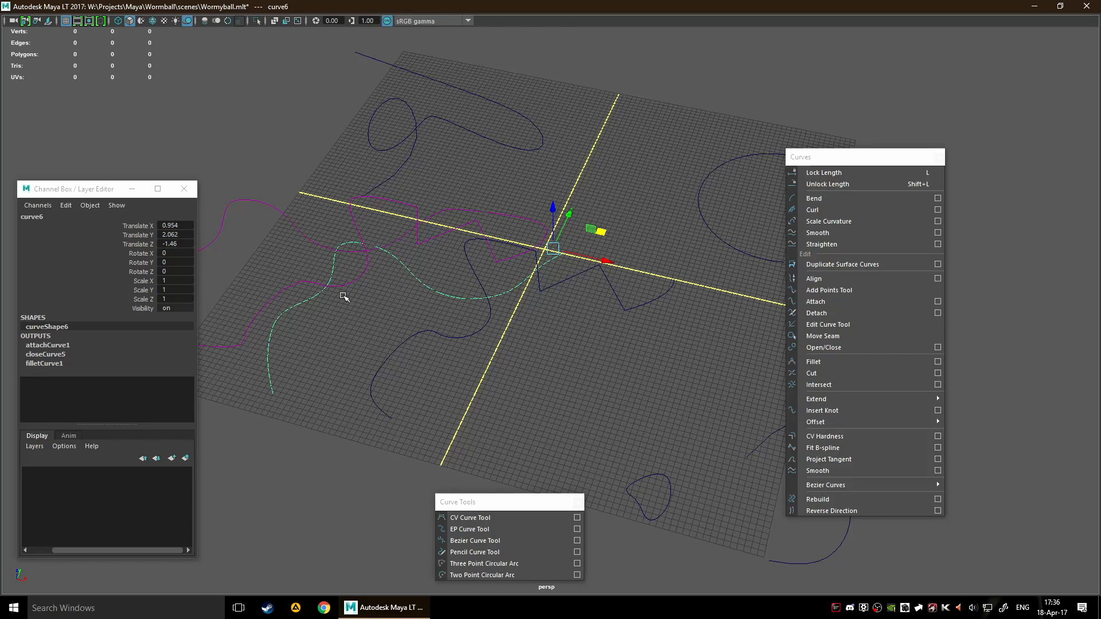
pyautogui.keyDown('alt'); pyautogui.moveTo(342, 300); pyautogui.dragTo(428, 354); pyautogui.keyUp('alt')
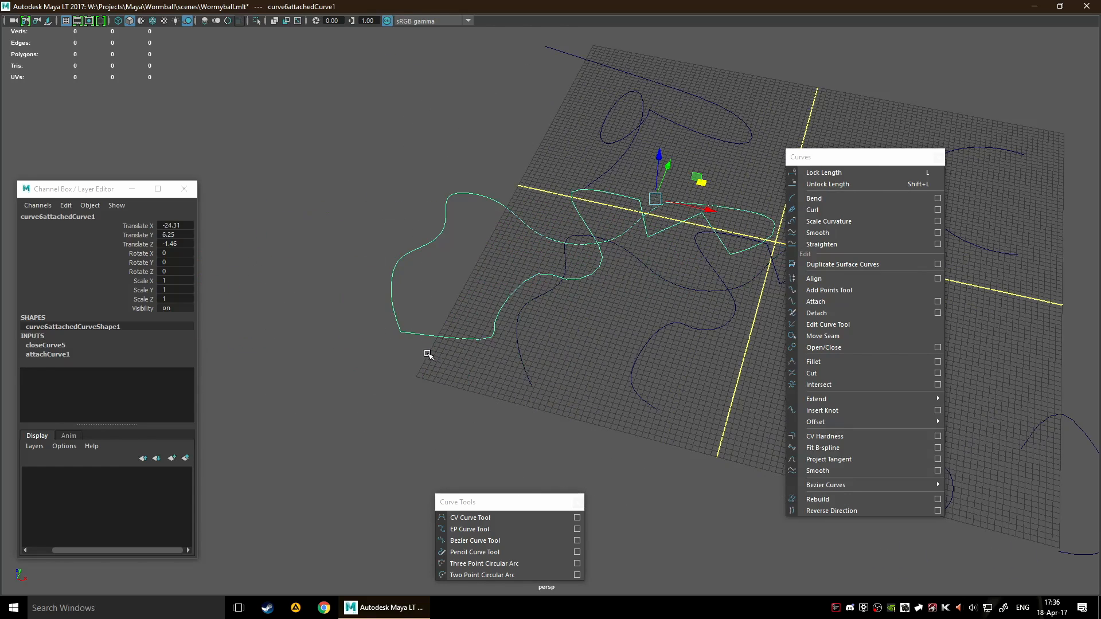
pyautogui.moveTo(500, 372); pyautogui.dragTo(565, 417)
pyautogui.keyDown('alt'); pyautogui.moveTo(565, 417); pyautogui.dragTo(565, 338, button='middle'); pyautogui.keyUp('alt')
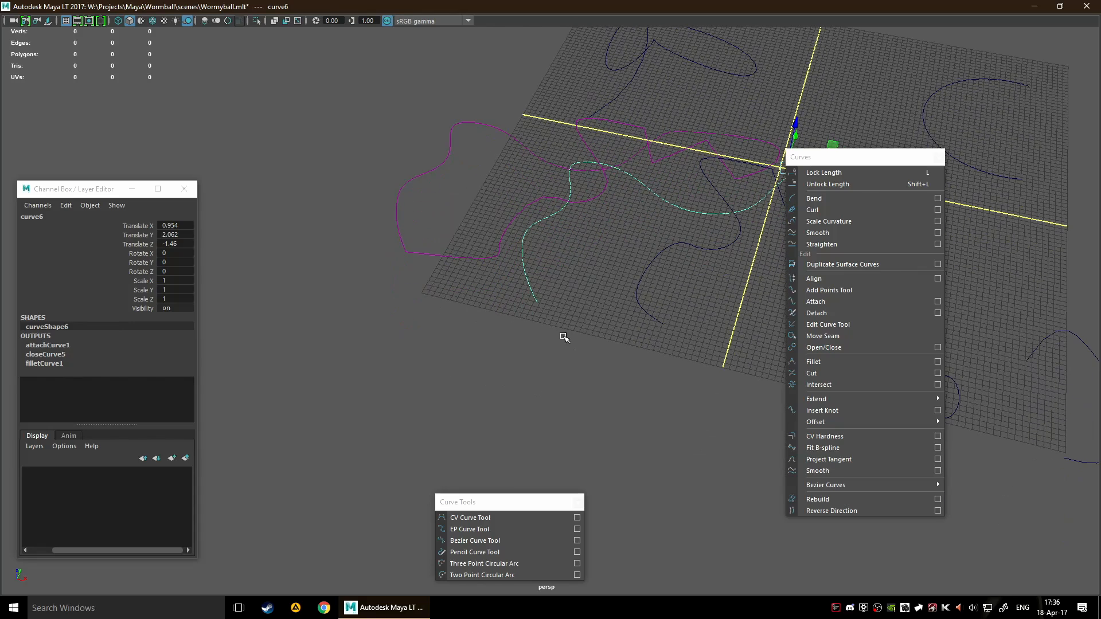
# Show the wavy curve's edit points and slightly shift the one at its free end near the grid's edge
pyautogui.keyDown('alt'); pyautogui.moveTo(557, 281); pyautogui.dragTo(522, 295); pyautogui.keyUp('alt')
pyautogui.rightClick(482, 285)
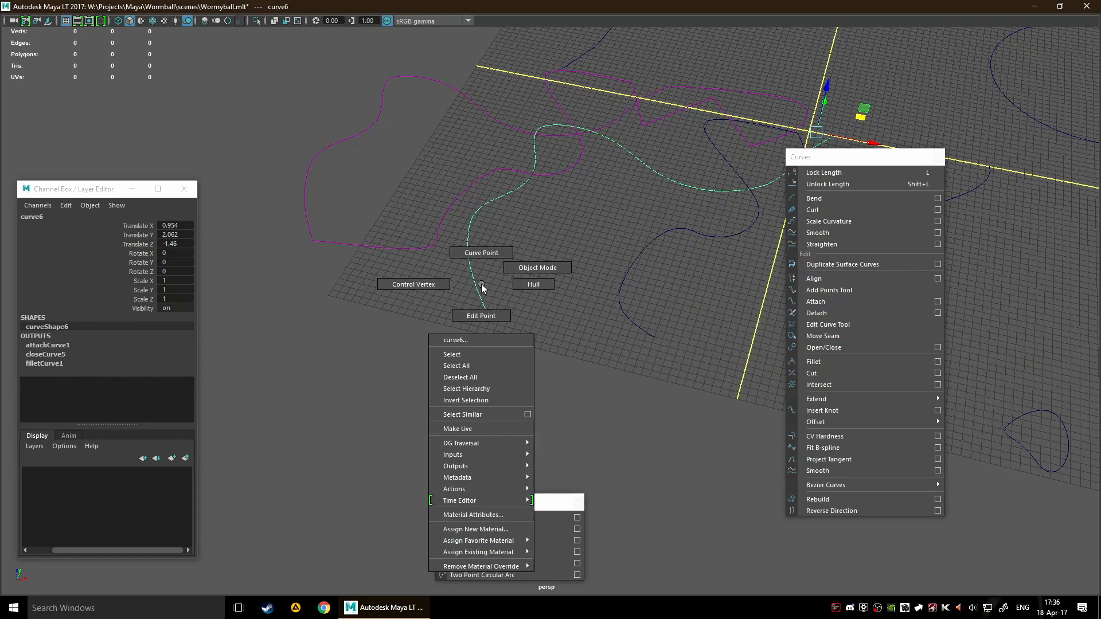
pyautogui.click(472, 315)
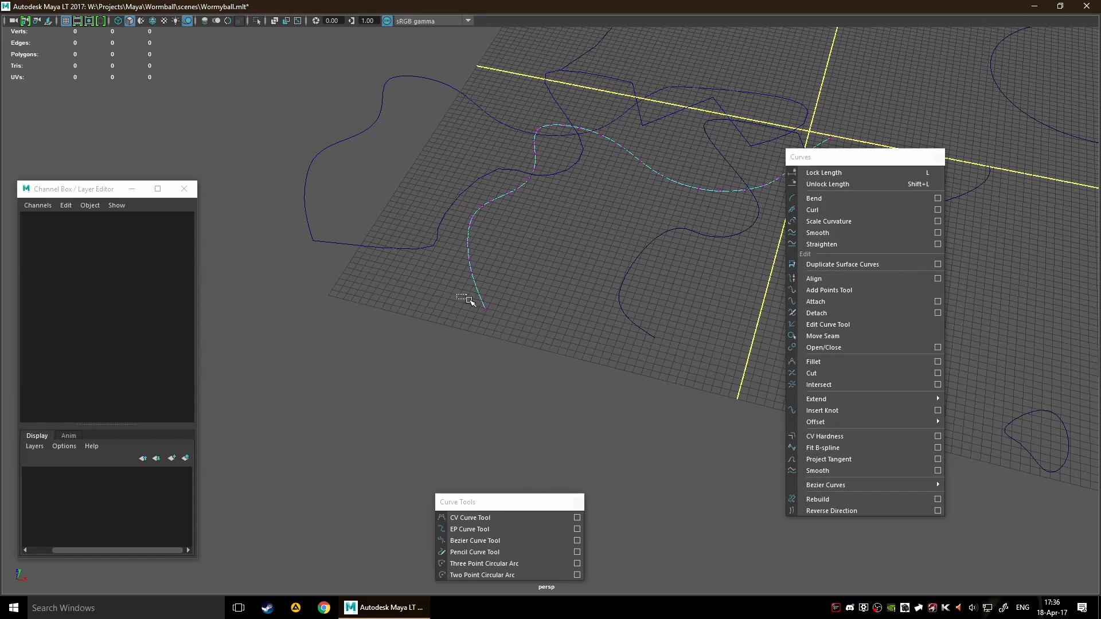
pyautogui.click(485, 309)
pyautogui.moveTo(539, 291); pyautogui.dragTo(504, 299, button='middle')
pyautogui.moveTo(504, 299); pyautogui.dragTo(523, 293)
pyautogui.scroll(-4, 525, 218)
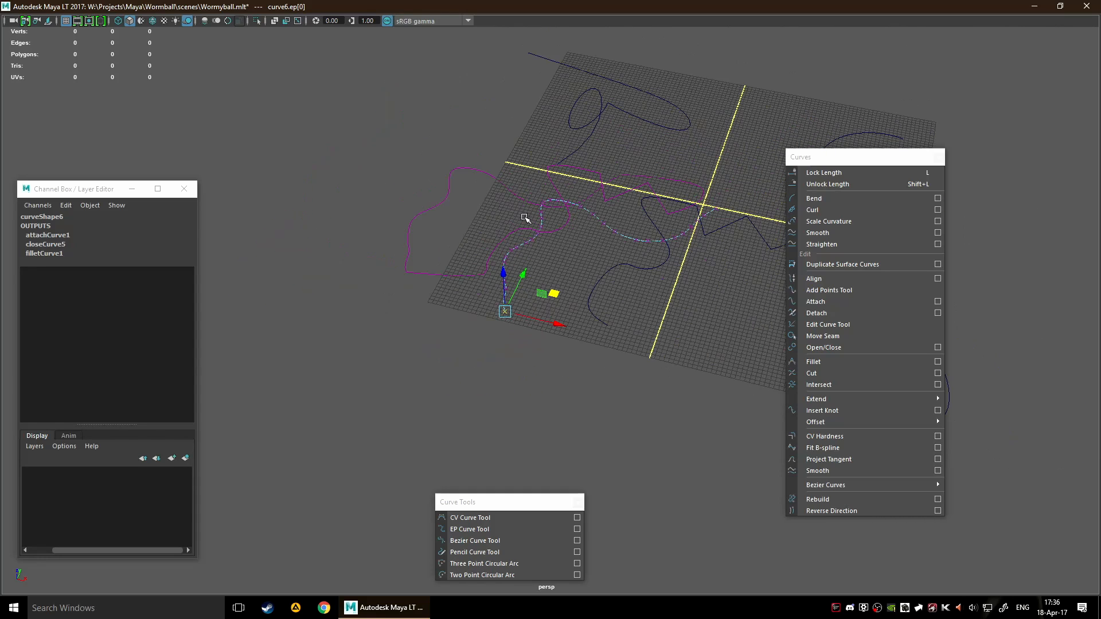
# Select the wavy curve as a whole object and move it to the far side of the grid
pyautogui.moveTo(382, 164); pyautogui.dragTo(476, 226)
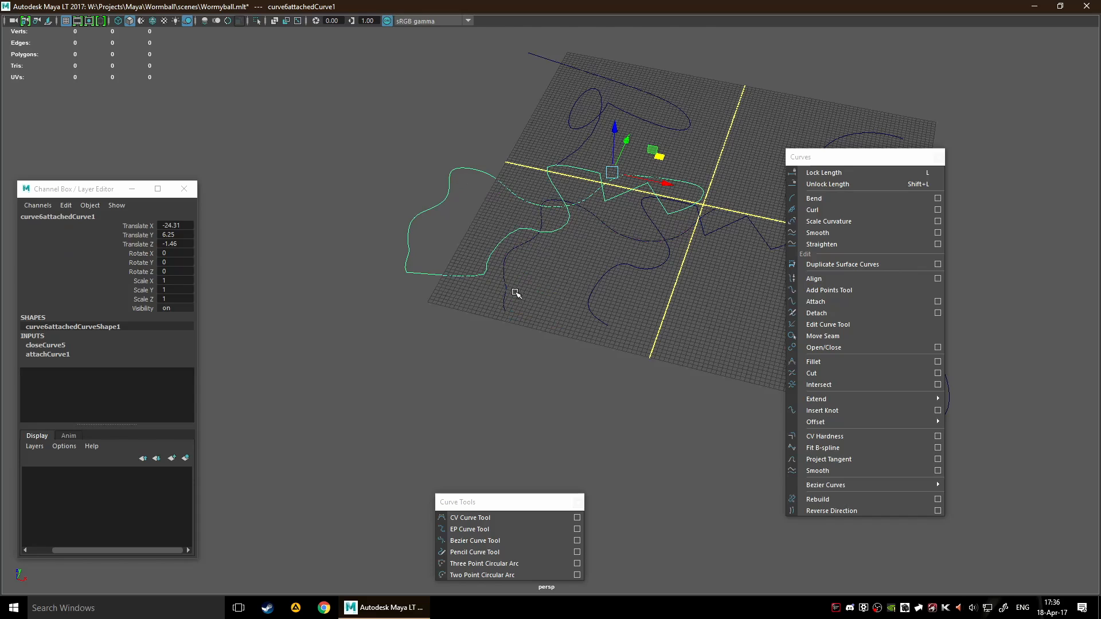
pyautogui.click(543, 332)
pyautogui.click(530, 321)
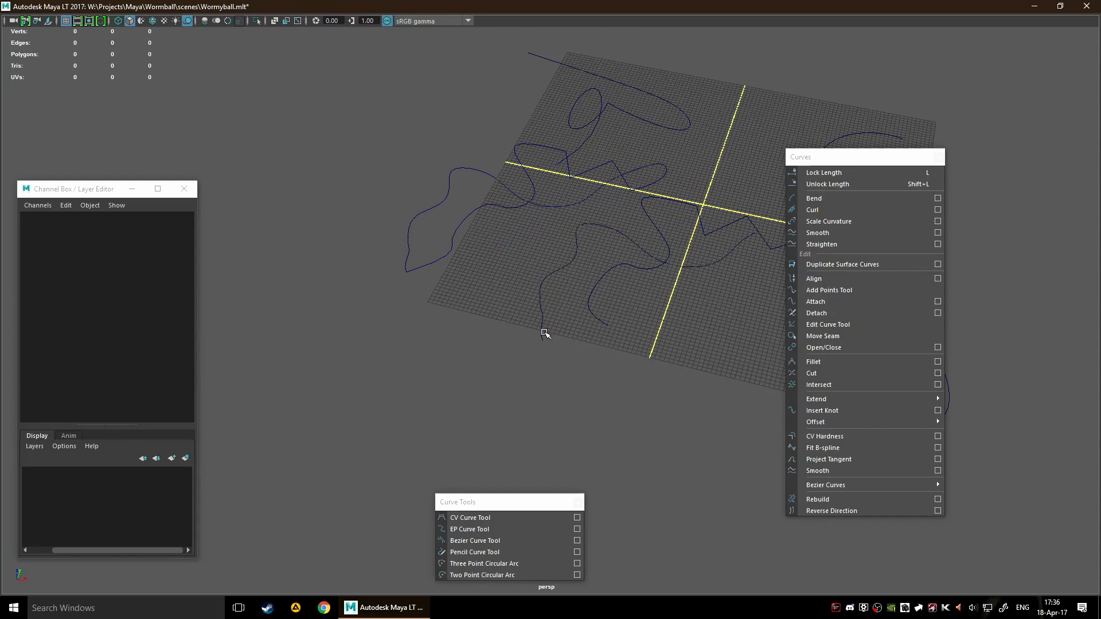
pyautogui.click(545, 334)
pyautogui.keyDown('alt'); pyautogui.moveTo(572, 305); pyautogui.dragTo(631, 26); pyautogui.keyUp('alt')
# Select the closed curve and move it off the grid to about X -35.8, Y -48.3
pyautogui.click(376, 201)
pyautogui.scroll(-4, 443, 271)
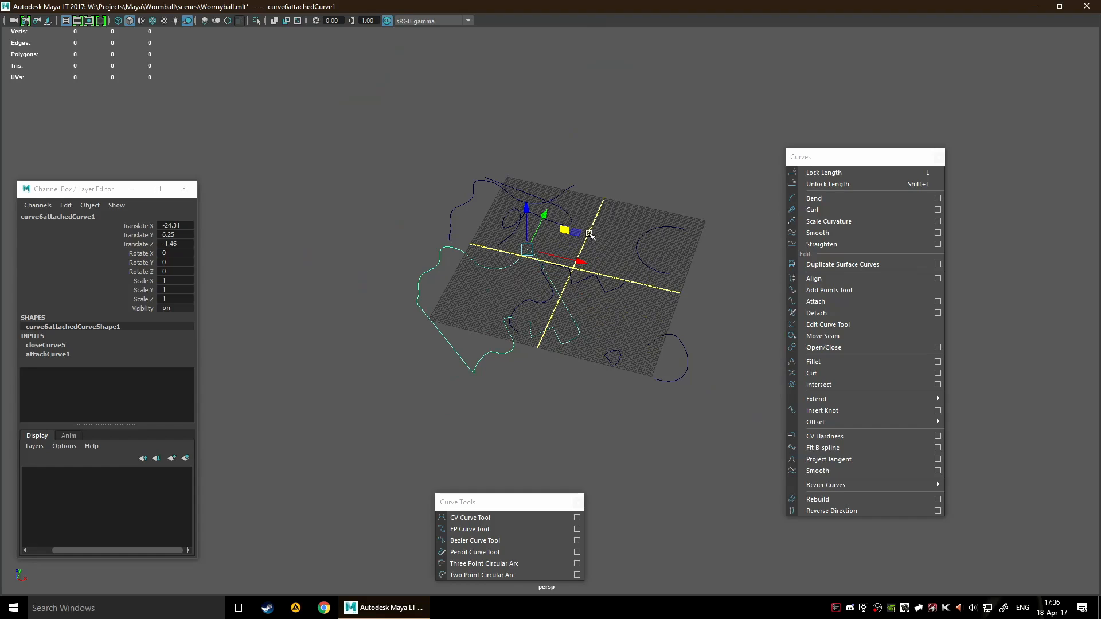
pyautogui.moveTo(589, 234); pyautogui.dragTo(622, 196)
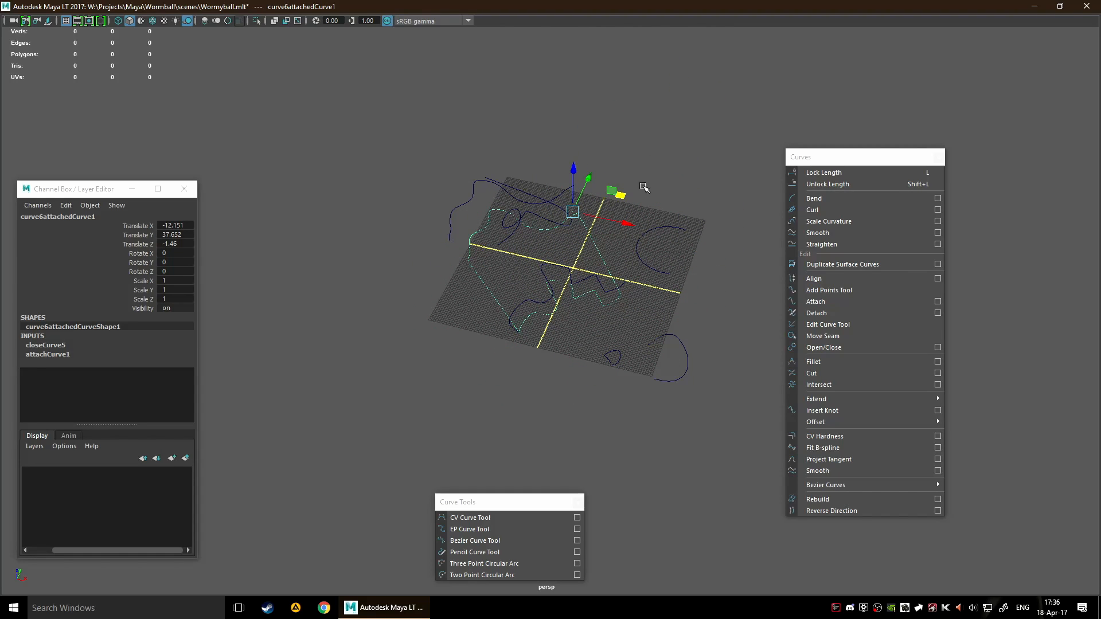
pyautogui.keyDown('alt'); pyautogui.moveTo(645, 215); pyautogui.dragTo(594, 232); pyautogui.keyUp('alt')
pyautogui.moveTo(686, 232); pyautogui.dragTo(512, 288)
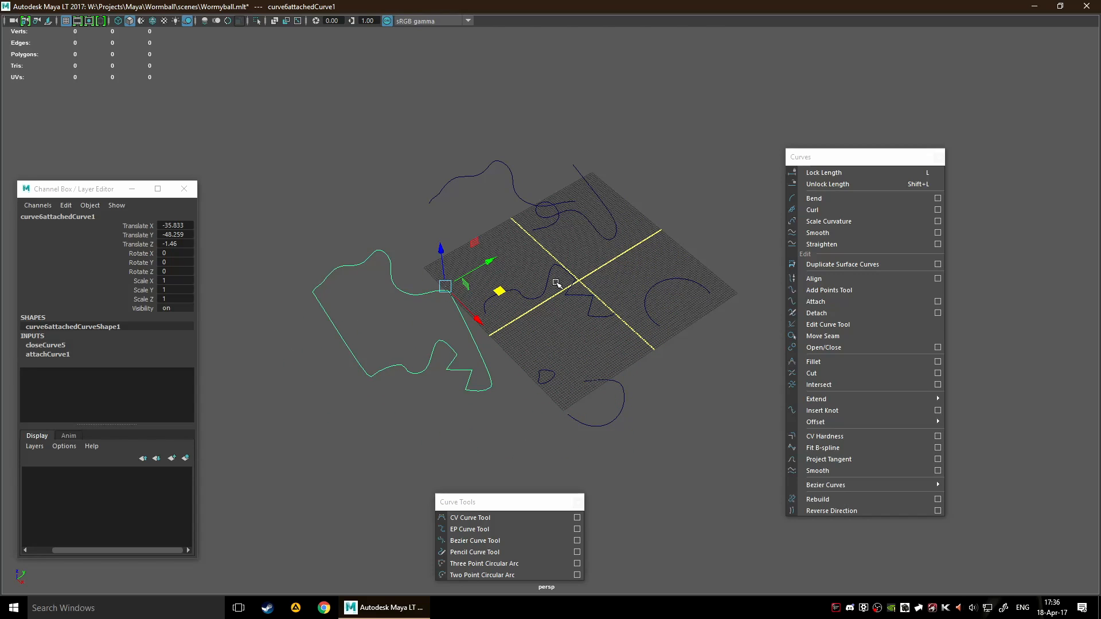
# Move the closed curve farther from the grid to about X -54, Y -48.4
pyautogui.scroll(5, 460, 356)
pyautogui.keyDown('alt'); pyautogui.moveTo(459, 354); pyautogui.dragTo(666, 234, button='middle'); pyautogui.keyUp('alt')
pyautogui.scroll(2, 666, 234)
pyautogui.scroll(-4, 648, 237)
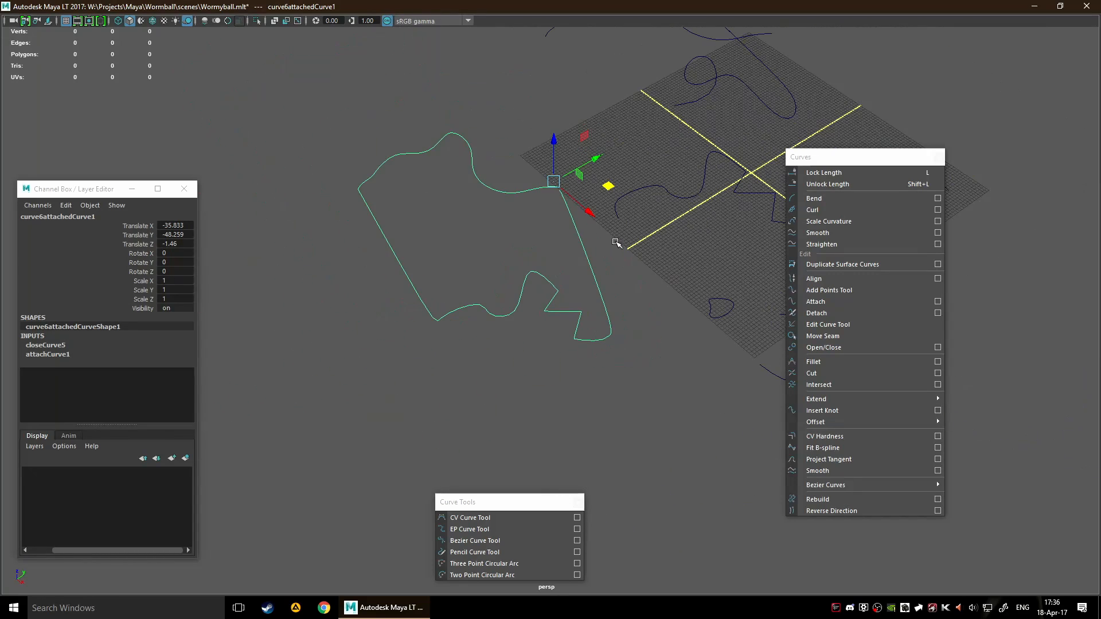
pyautogui.moveTo(607, 186); pyautogui.dragTo(571, 156)
pyautogui.scroll(-4, 610, 194)
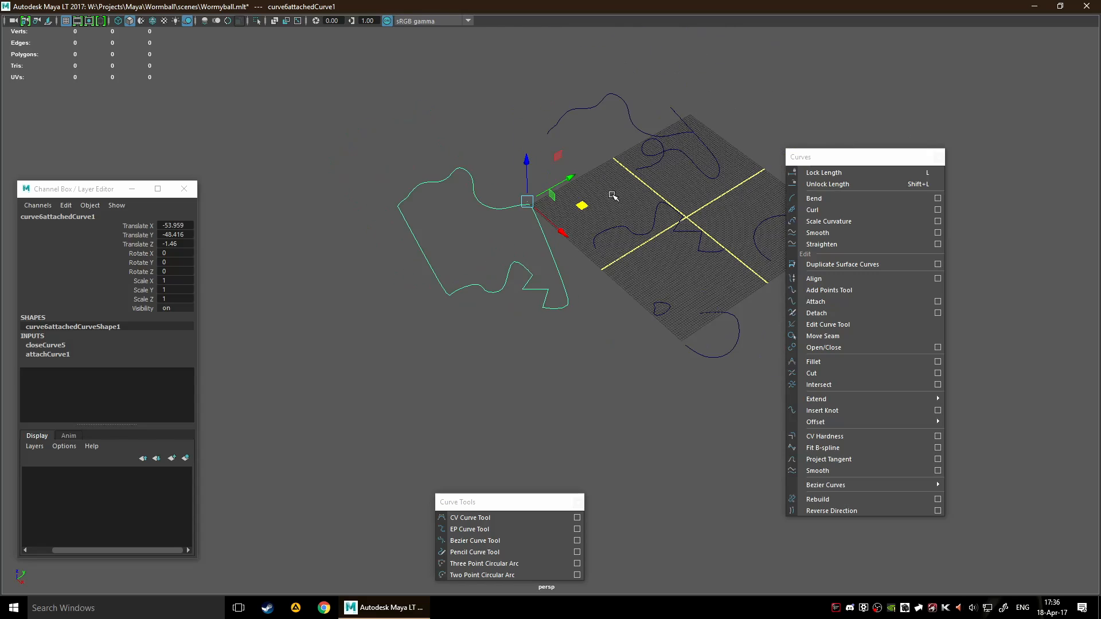
pyautogui.keyDown('alt'); pyautogui.moveTo(612, 194); pyautogui.dragTo(567, 274, button='middle'); pyautogui.keyUp('alt')
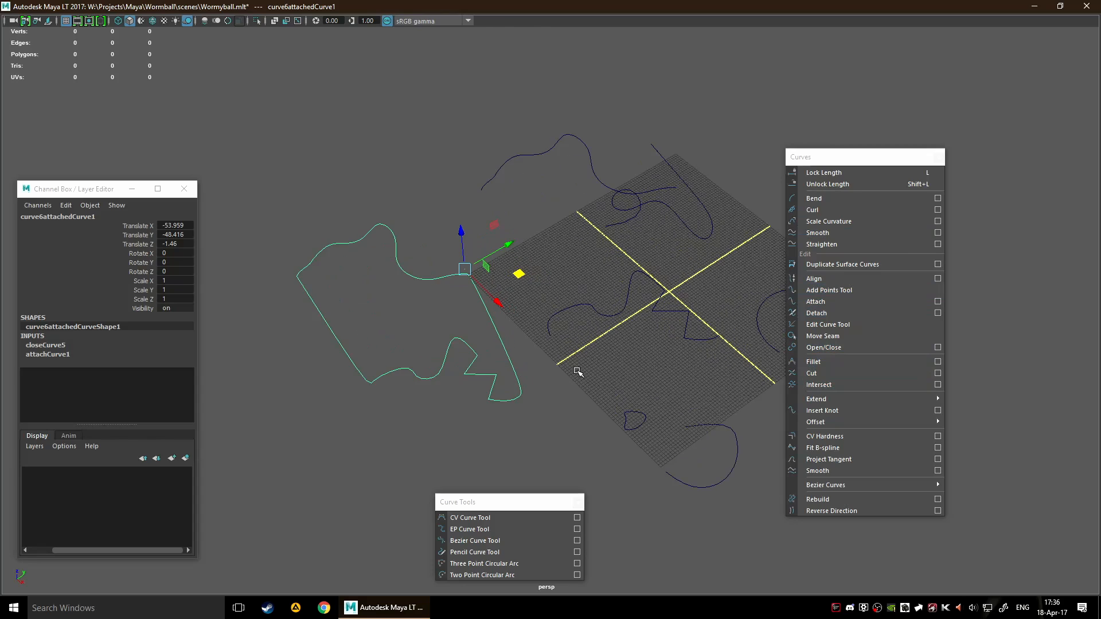
# Try Fit B-spline on the closed curve, shift the fitted curve for comparison, and undo both the move and the fit
pyautogui.scroll(4, 574, 322)
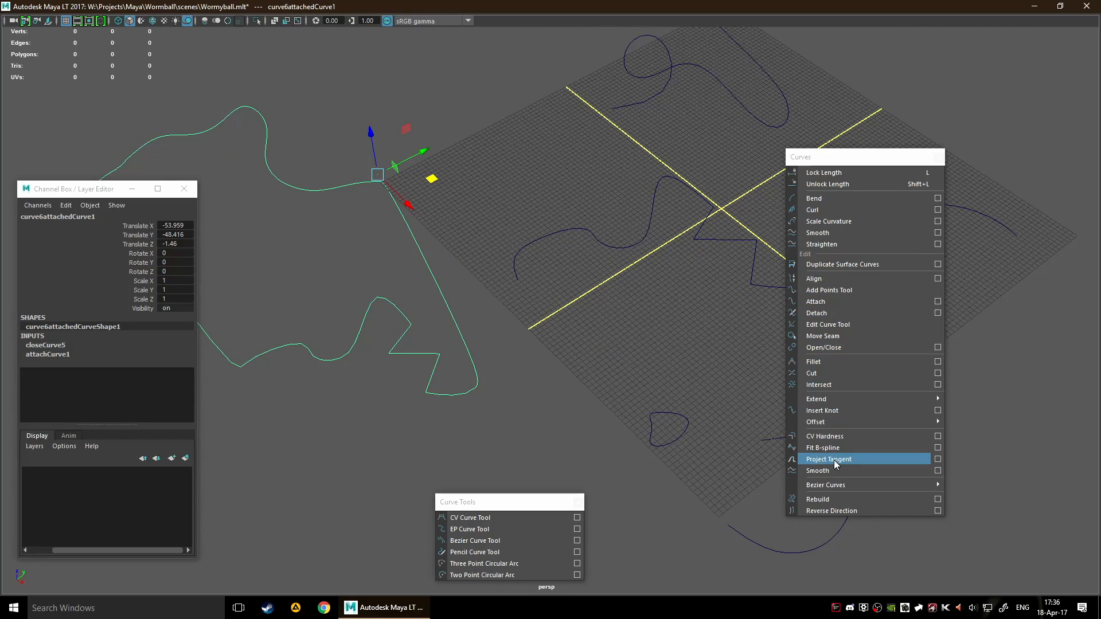
pyautogui.scroll(-5, 585, 354)
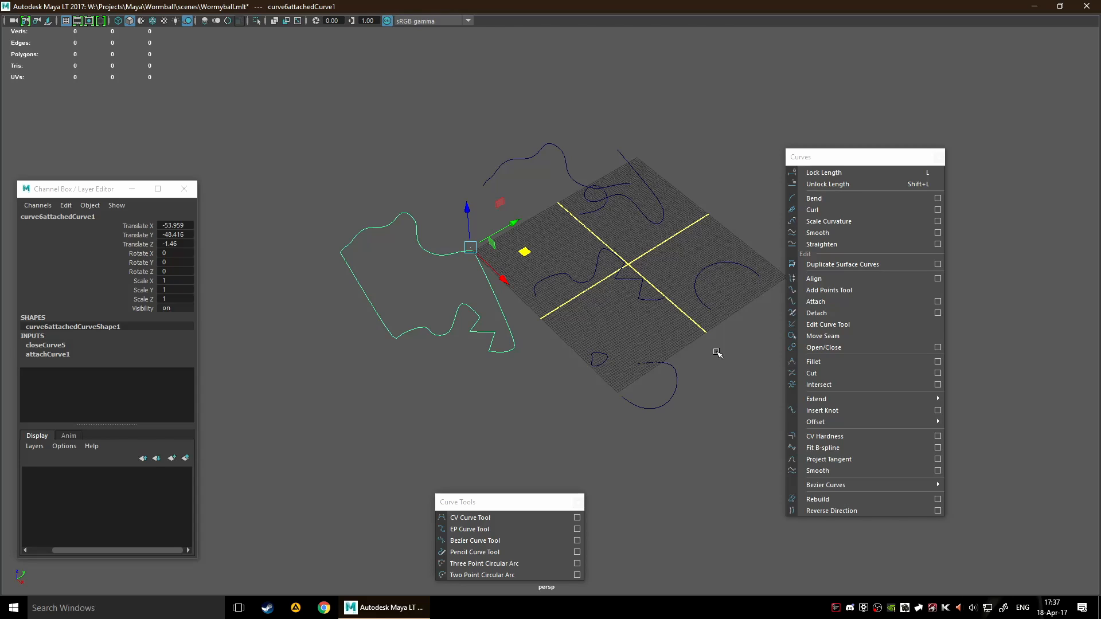
pyautogui.click(836, 449)
pyautogui.scroll(-5, 610, 374)
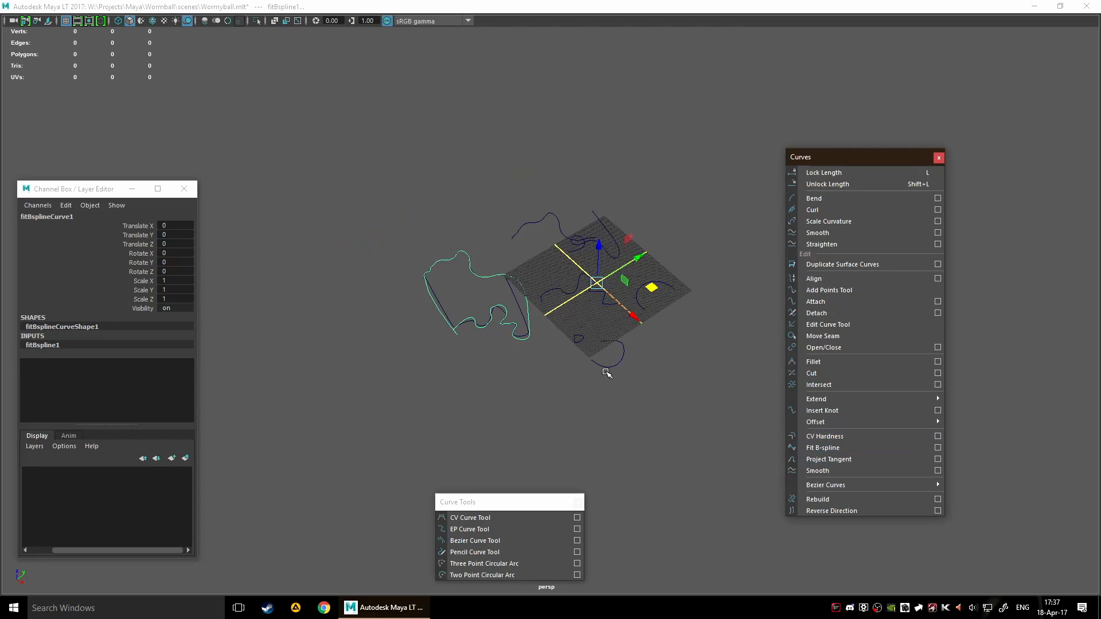
pyautogui.scroll(7, 561, 343)
pyautogui.moveTo(711, 259); pyautogui.dragTo(683, 257)
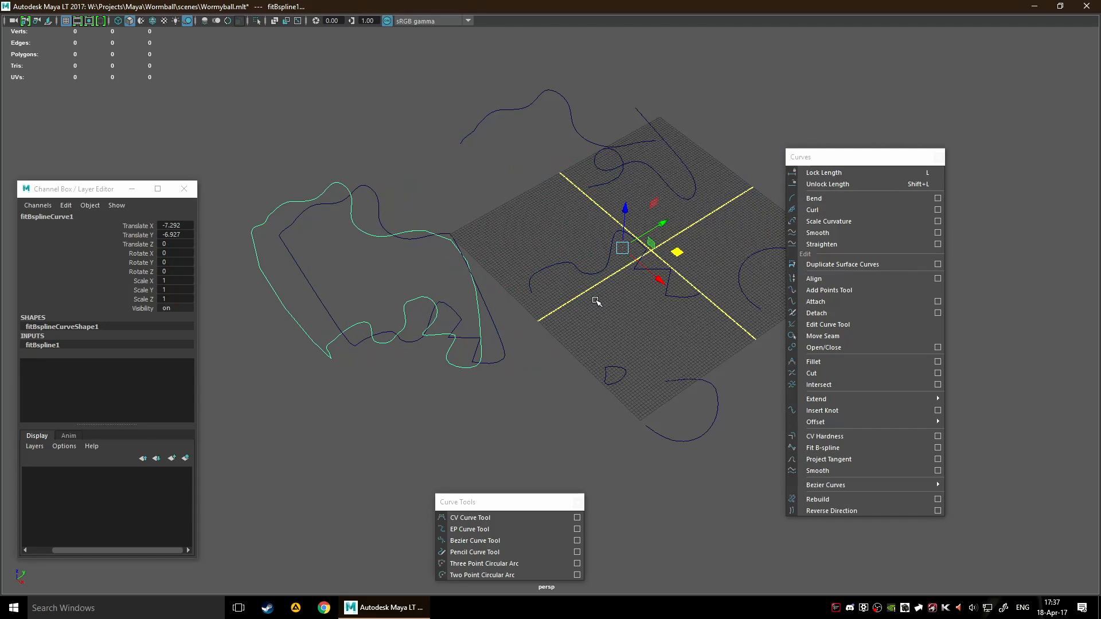
pyautogui.hotkey('ctrl', 'z')
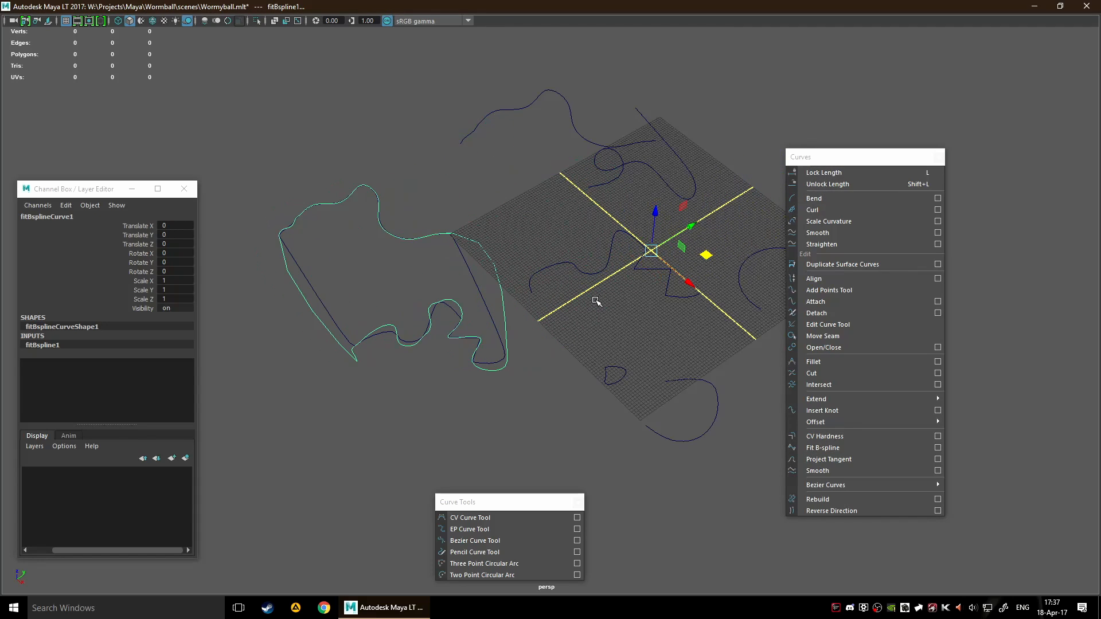
pyautogui.hotkey('ctrl', 'z')
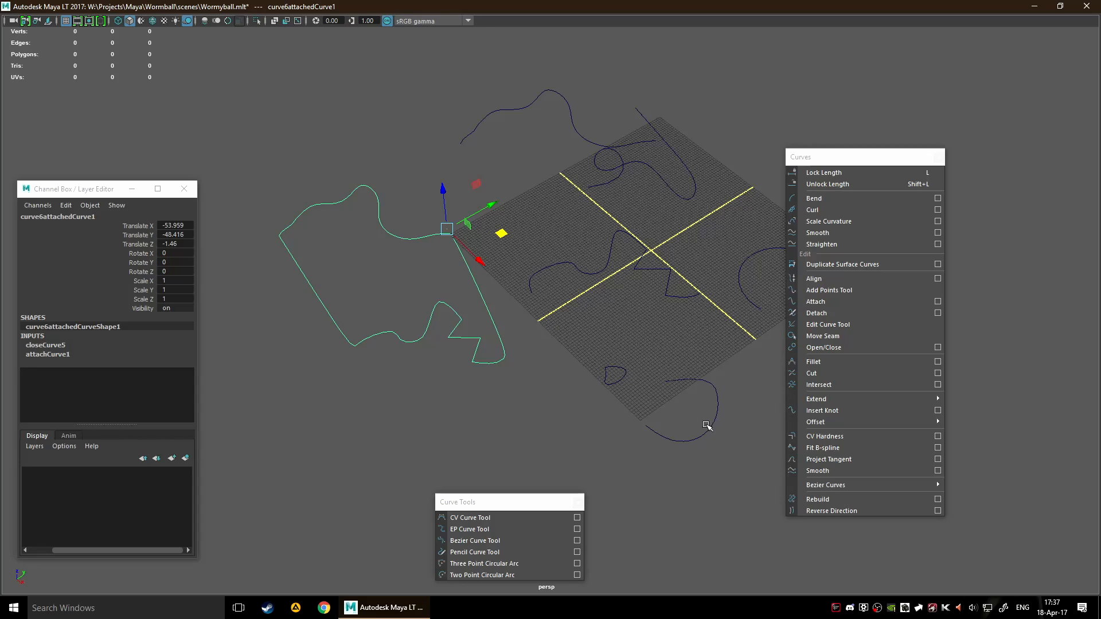
# Repeat Fit B-spline on the closed curve, move the fitted copy aside, and undo these changes again
pyautogui.click(833, 449)
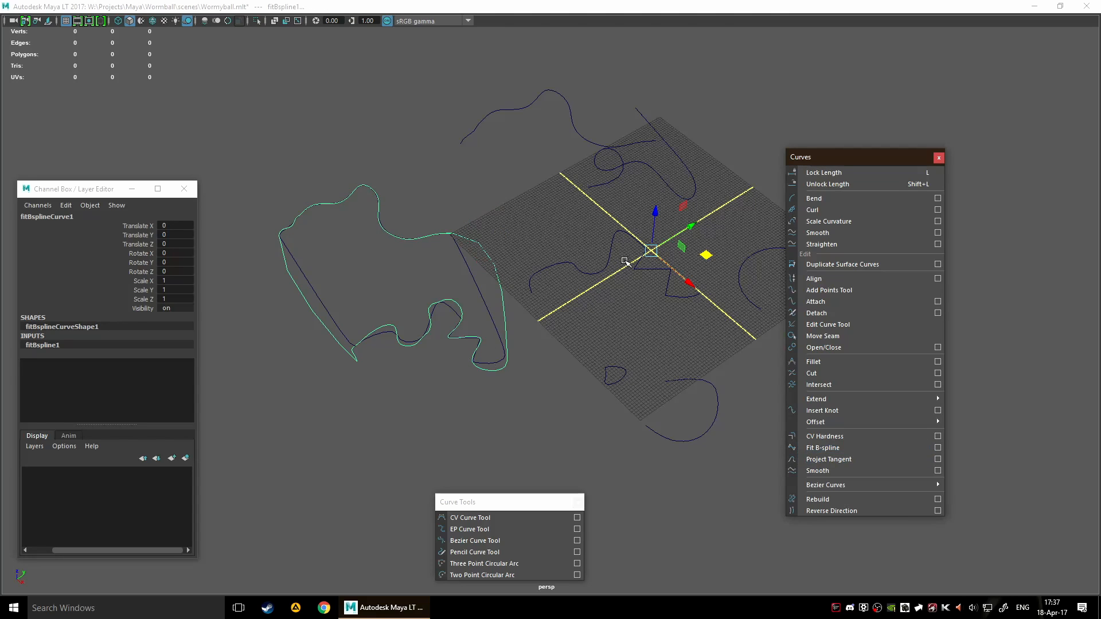
pyautogui.moveTo(706, 255); pyautogui.dragTo(784, 247)
pyautogui.hotkey('ctrl', 'z')
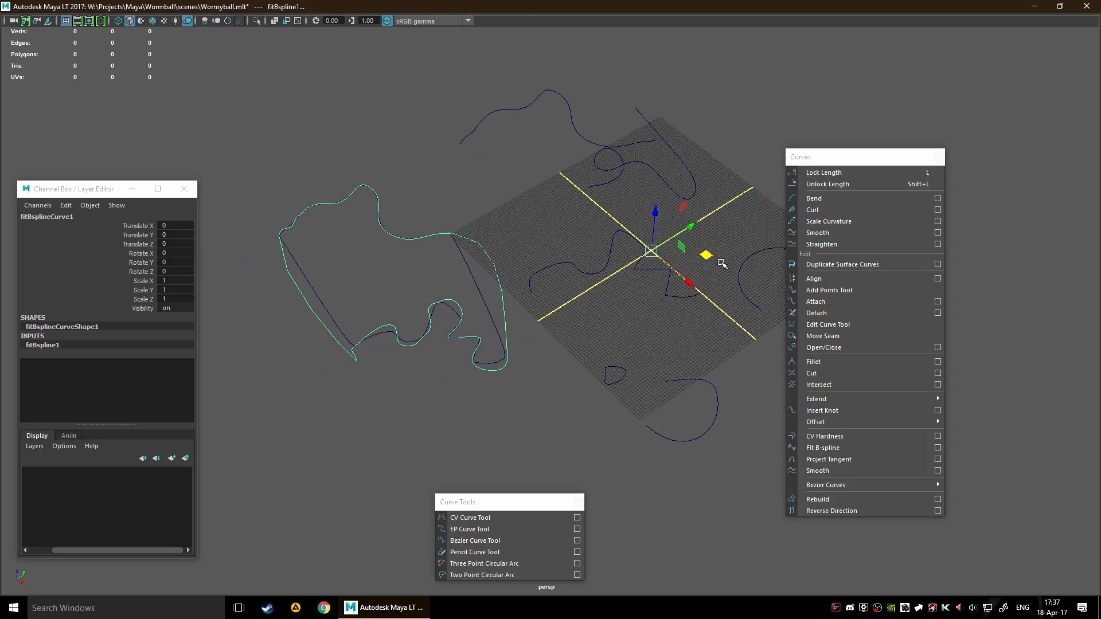
pyautogui.hotkey('ctrl', 'z')
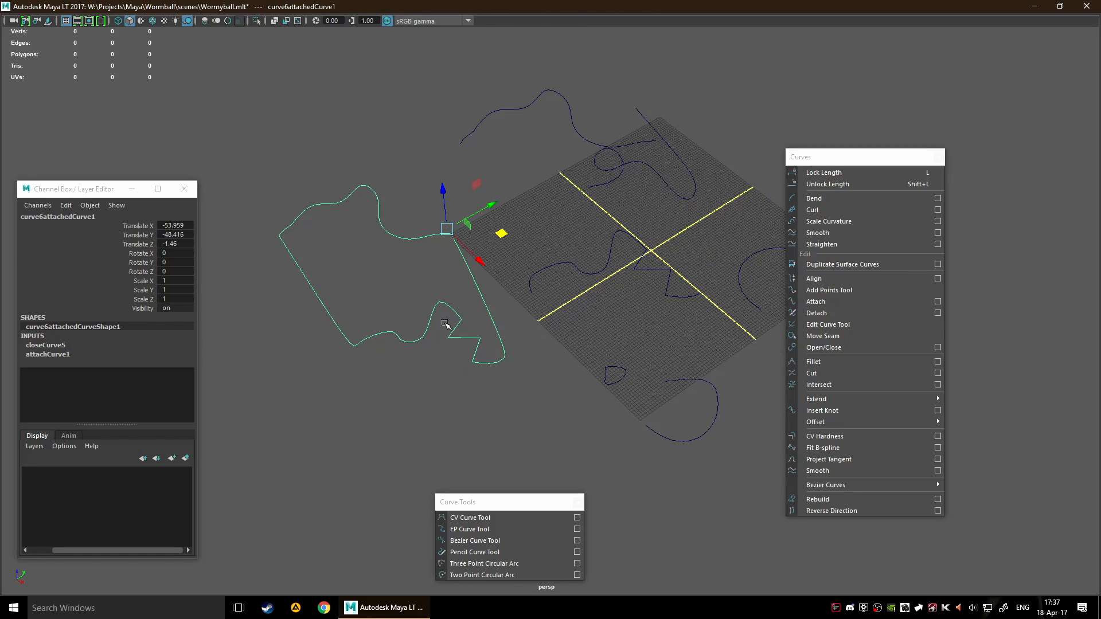
# Fit a B-spline to the closed curve, move the fitted curve to about X -21.8, Y 72.9, and reselect the original
pyautogui.click(826, 448)
pyautogui.moveTo(704, 256); pyautogui.dragTo(809, 135)
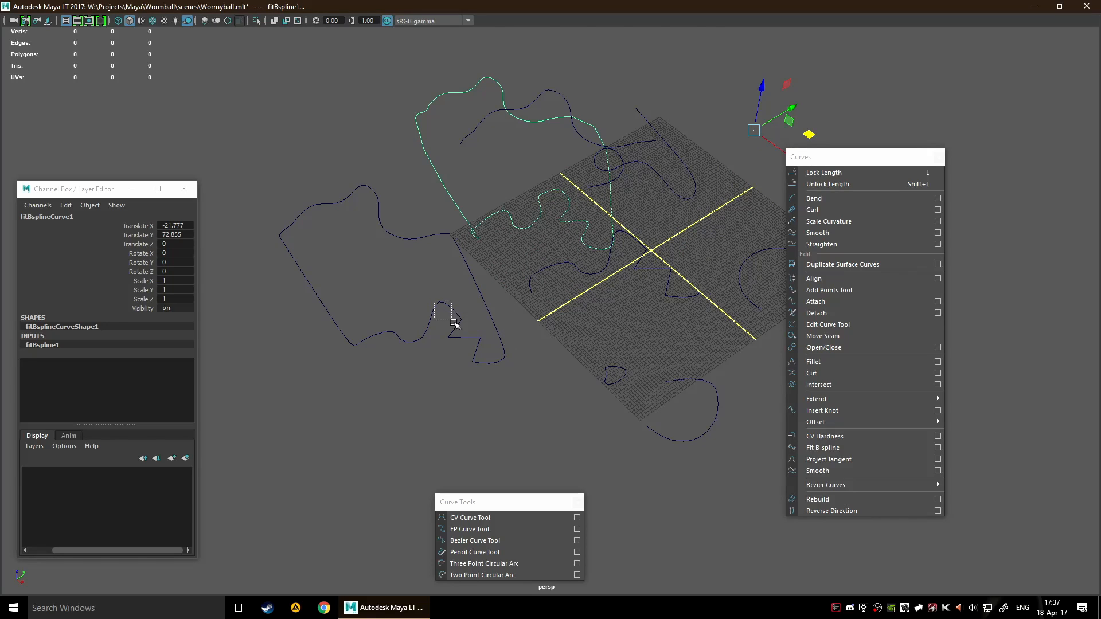
pyautogui.click(442, 306)
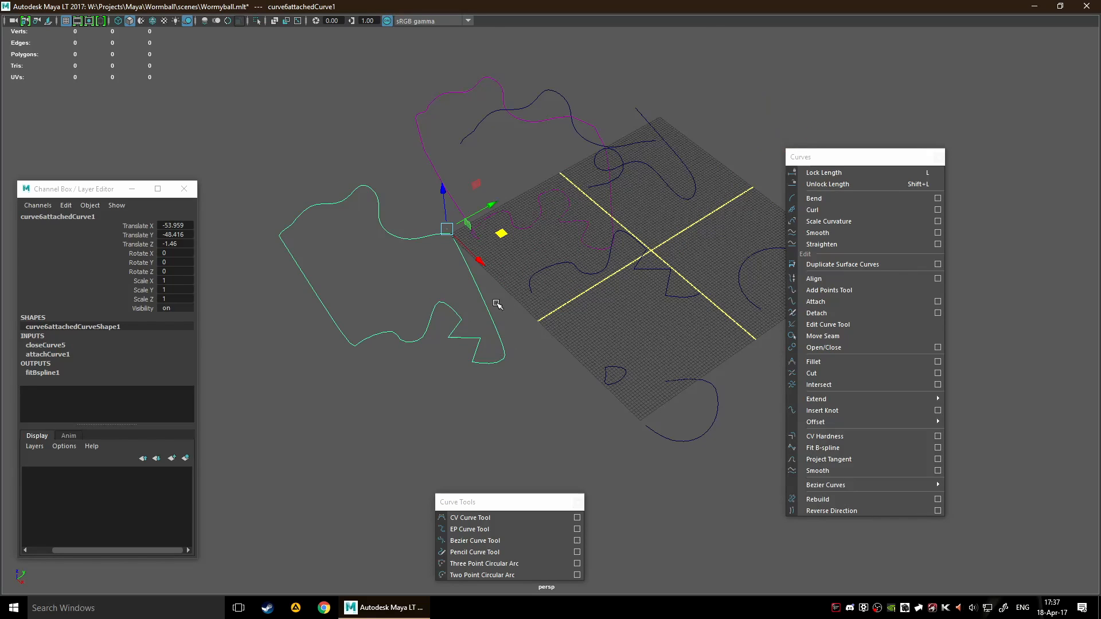
# Select the zigzag Bezier curve and move it to about X -31.7, Y -8.8 to compare how the linked curves follow
pyautogui.click(545, 274)
pyautogui.moveTo(667, 210); pyautogui.dragTo(628, 216)
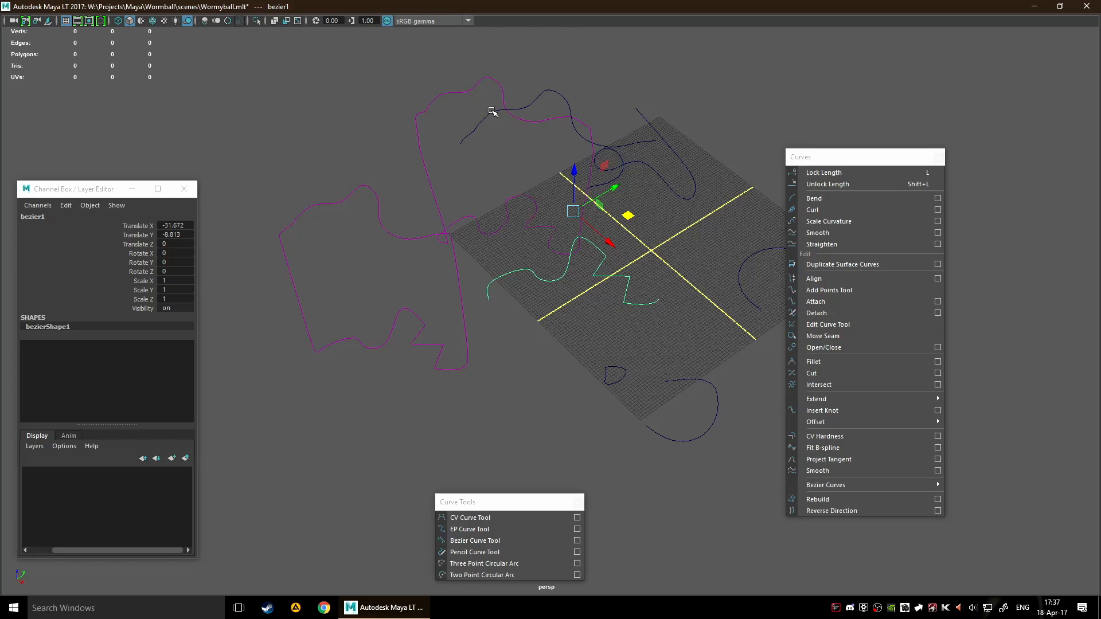
pyautogui.scroll(-2, 524, 281)
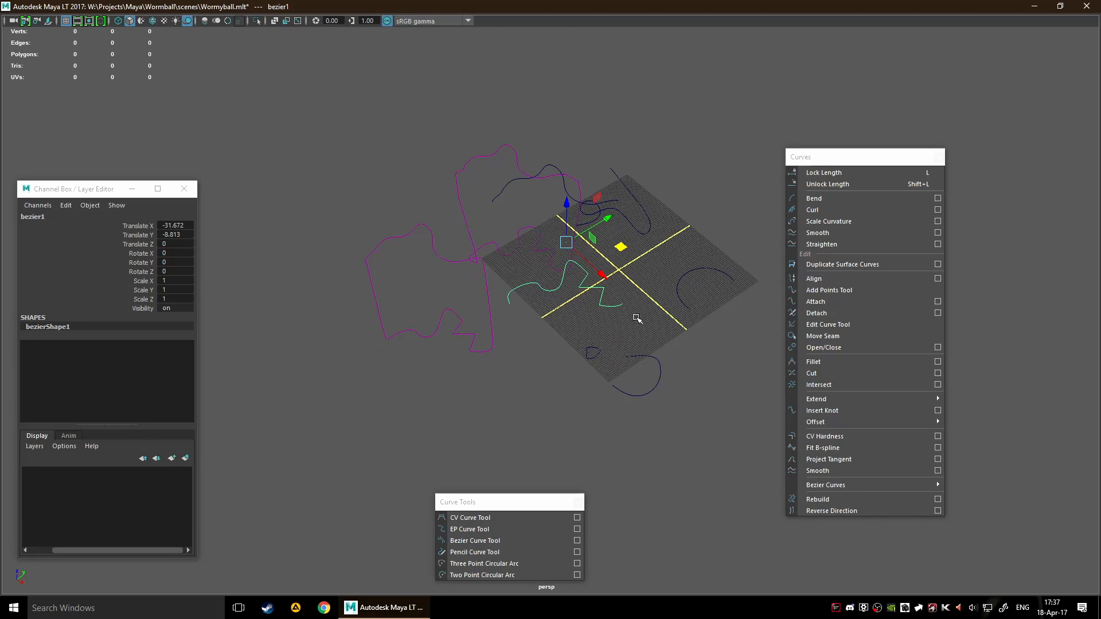
pyautogui.scroll(1, 484, 314)
pyautogui.scroll(2, 502, 339)
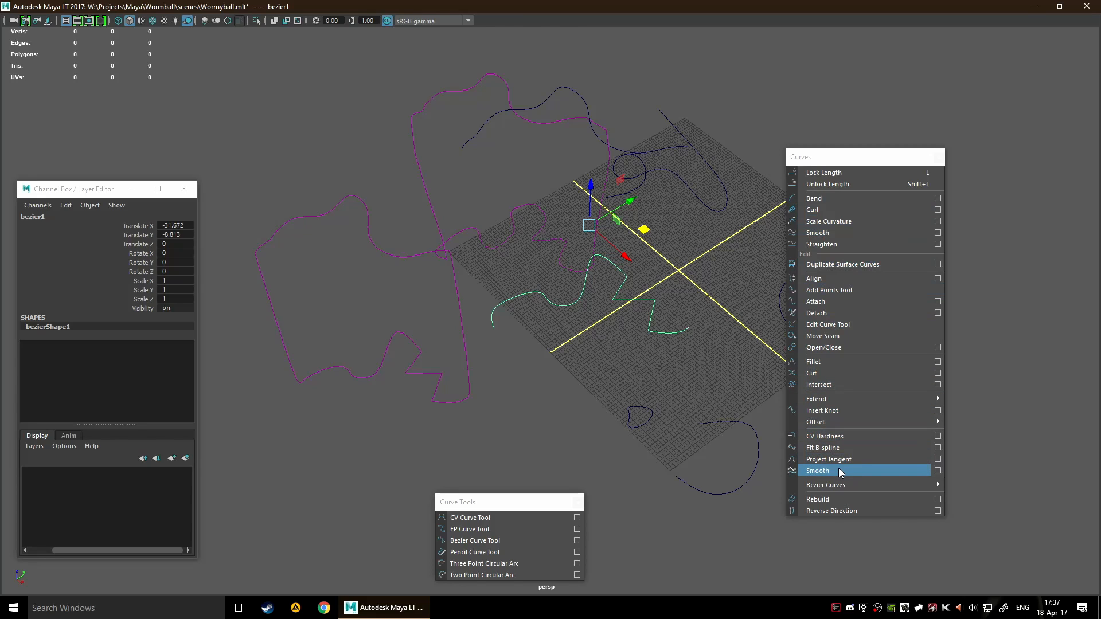
# Try the Smooth command on the looped curve beside the grid's corner and undo it
pyautogui.keyDown('alt'); pyautogui.moveTo(615, 357); pyautogui.dragTo(445, 350, button='middle'); pyautogui.keyUp('alt')
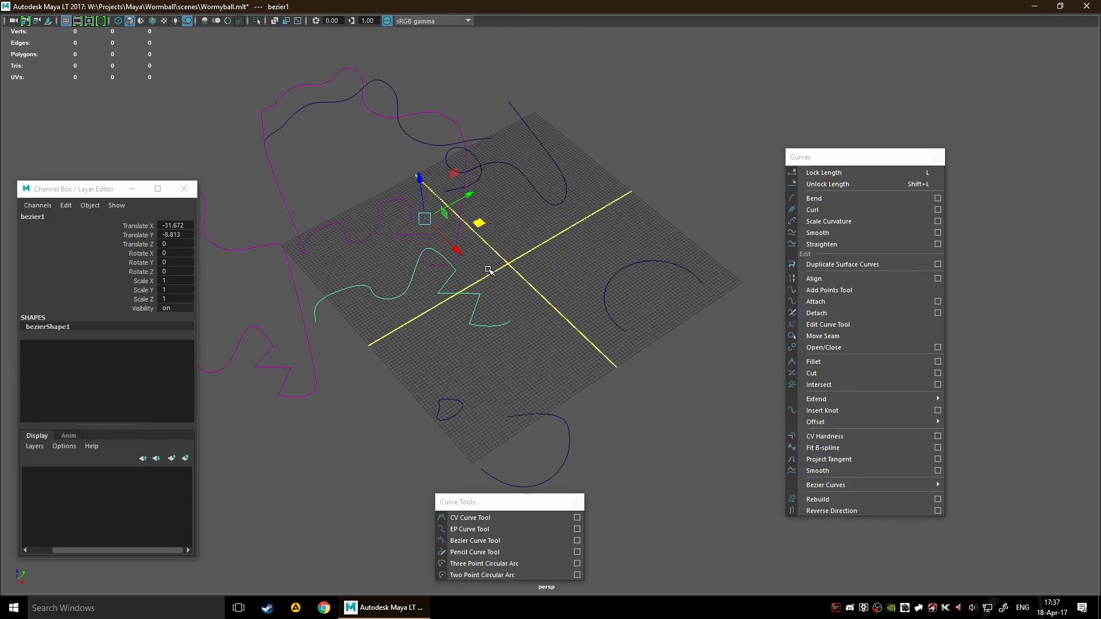
pyautogui.click(520, 174)
pyautogui.click(863, 469)
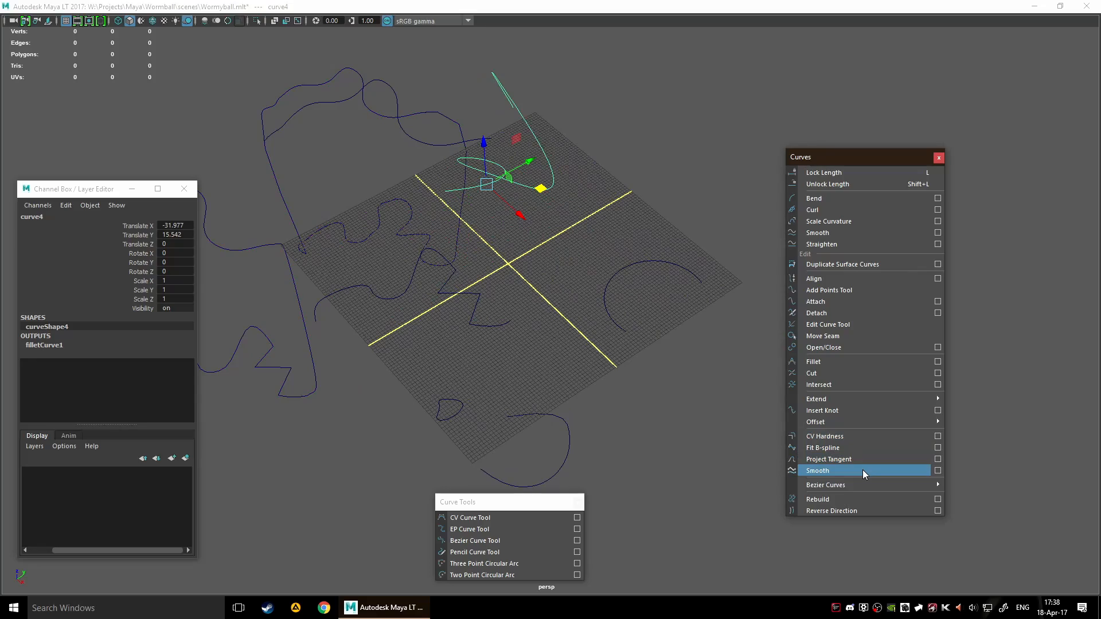
pyautogui.keyDown('alt'); pyautogui.moveTo(570, 278); pyautogui.dragTo(691, 383); pyautogui.keyUp('alt')
pyautogui.hotkey('ctrl', 'z')
# Move the zigzag Bezier curve off the grid to about X 67.3, Y -7.0
pyautogui.scroll(-3, 655, 402)
pyautogui.keyDown('alt'); pyautogui.moveTo(655, 367); pyautogui.dragTo(702, 298, button='middle'); pyautogui.keyUp('alt')
pyautogui.click(546, 333)
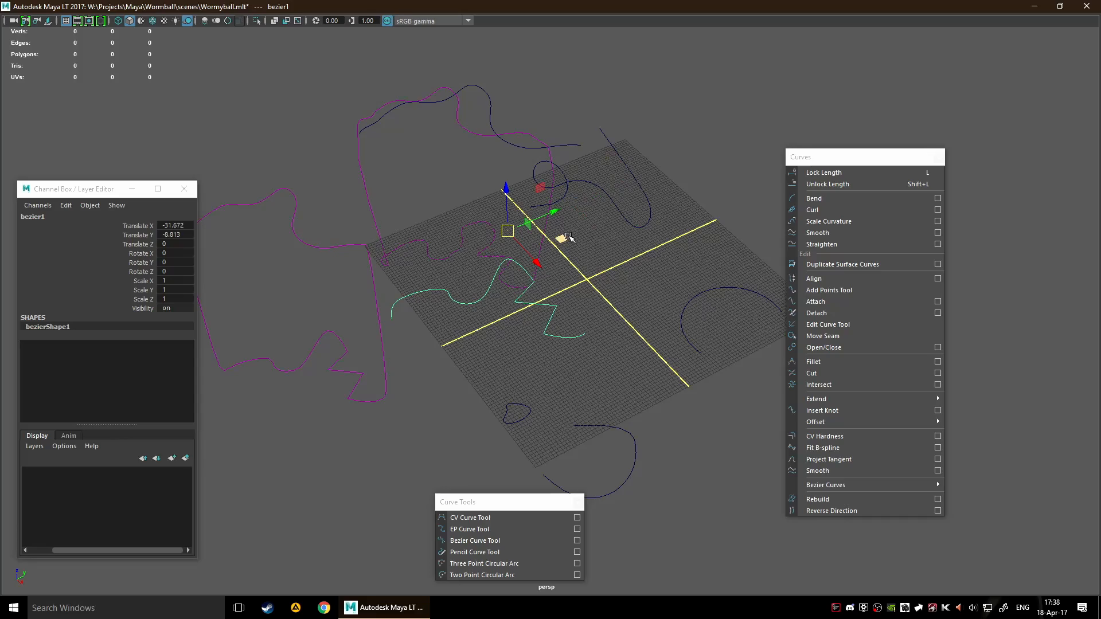
pyautogui.moveTo(575, 240); pyautogui.dragTo(776, 451)
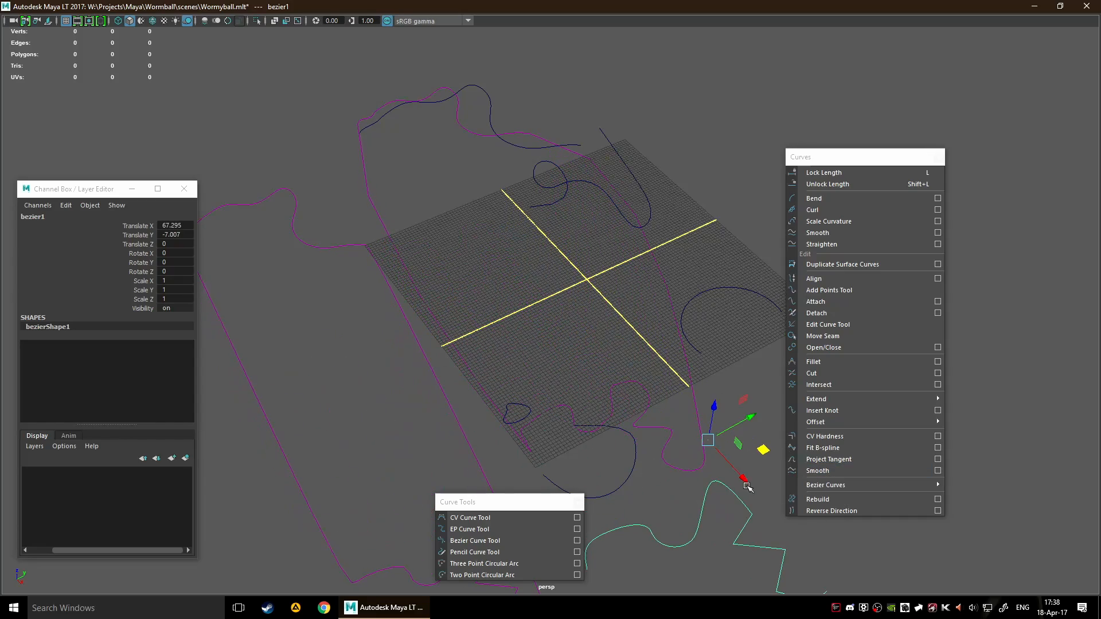
pyautogui.keyDown('alt'); pyautogui.moveTo(699, 487); pyautogui.dragTo(547, 231, button='middle'); pyautogui.keyUp('alt')
pyautogui.keyDown('alt'); pyautogui.moveTo(547, 232); pyautogui.dragTo(635, 321); pyautogui.keyUp('alt')
pyautogui.keyDown('alt'); pyautogui.moveTo(764, 347); pyautogui.dragTo(594, 243, button='middle'); pyautogui.keyUp('alt')
pyautogui.keyDown('alt'); pyautogui.moveTo(595, 244); pyautogui.dragTo(622, 273, button='right'); pyautogui.keyUp('alt')
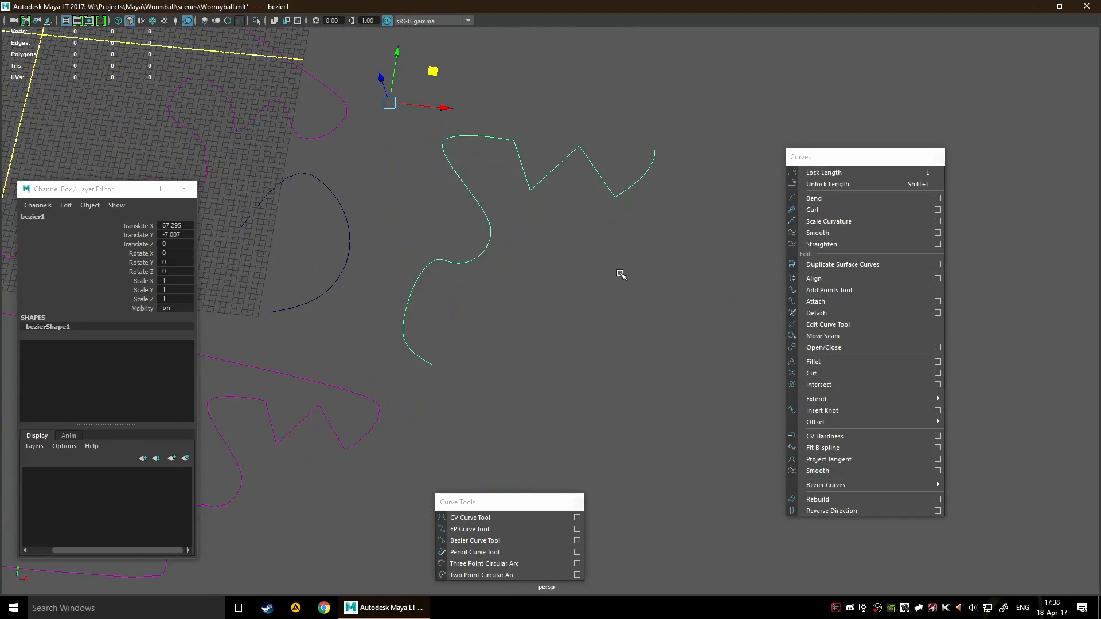
pyautogui.keyDown('alt'); pyautogui.moveTo(621, 273); pyautogui.dragTo(644, 359, button='middle'); pyautogui.keyUp('alt')
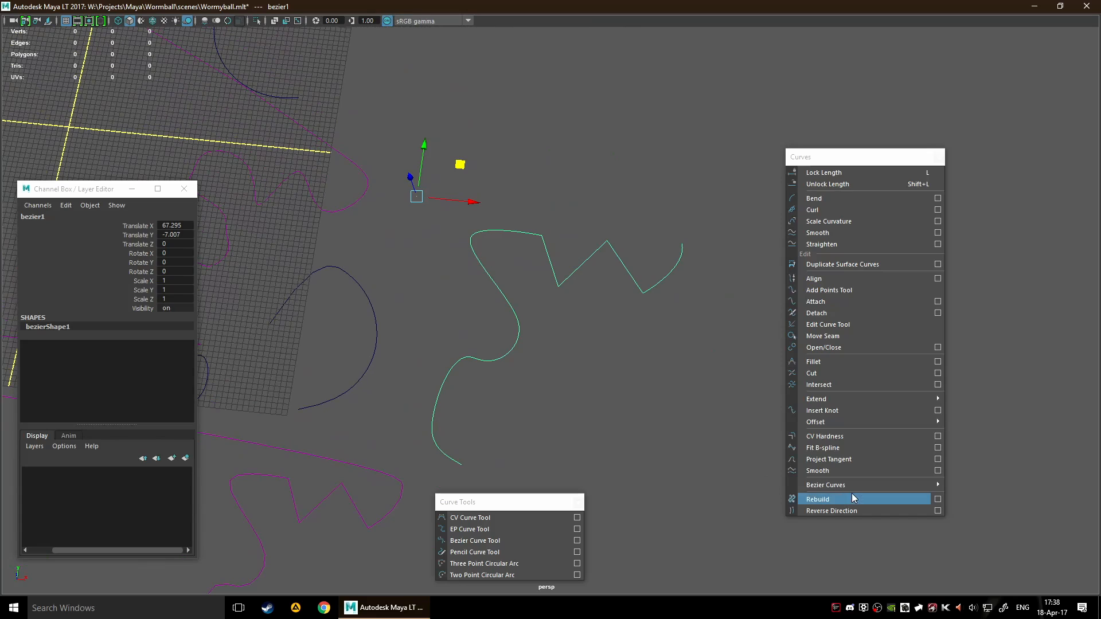
# Detach the Bezier Curves commands as a floating window and switch the zigzag curve to control vertex editing
pyautogui.moveTo(856, 488)
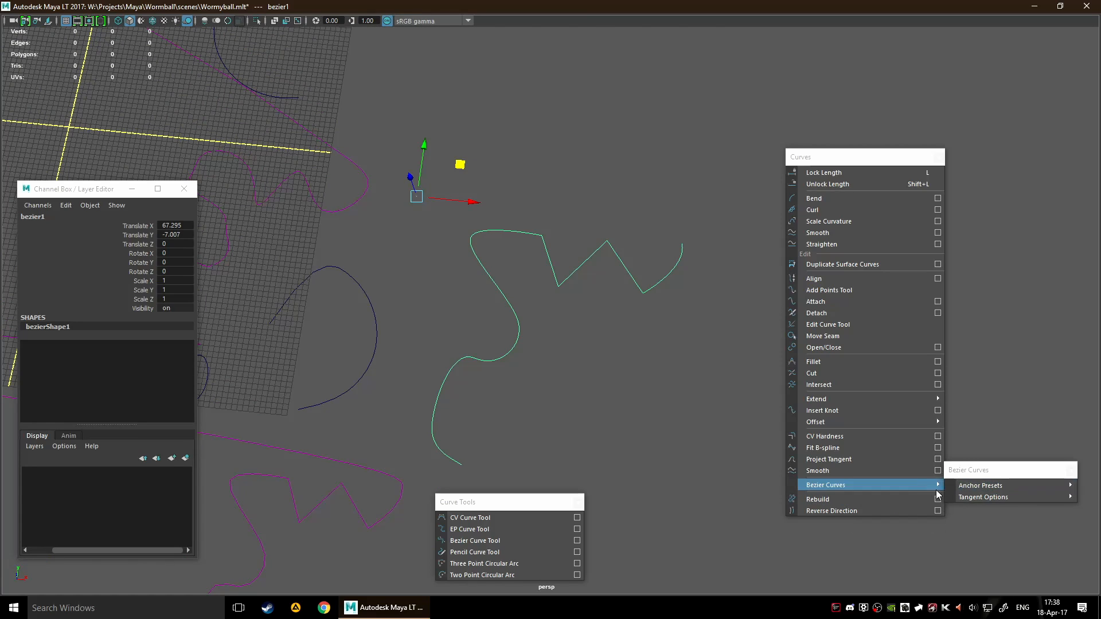
pyautogui.click(982, 483)
pyautogui.moveTo(1008, 470); pyautogui.dragTo(696, 473)
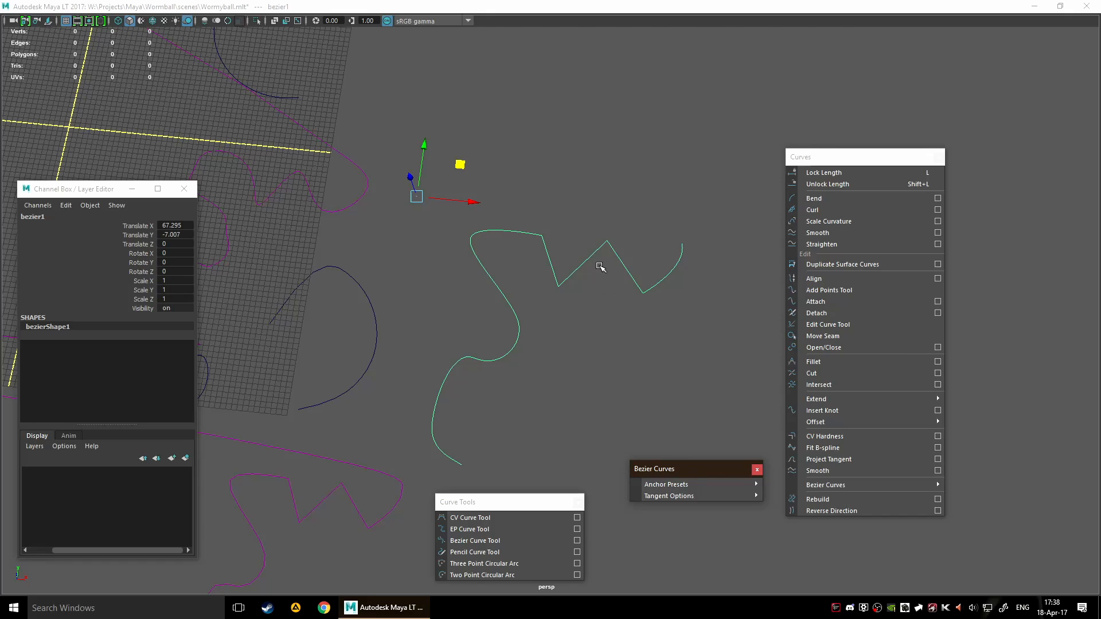
pyautogui.press('F9')
pyautogui.moveTo(614, 260); pyautogui.dragTo(664, 373)
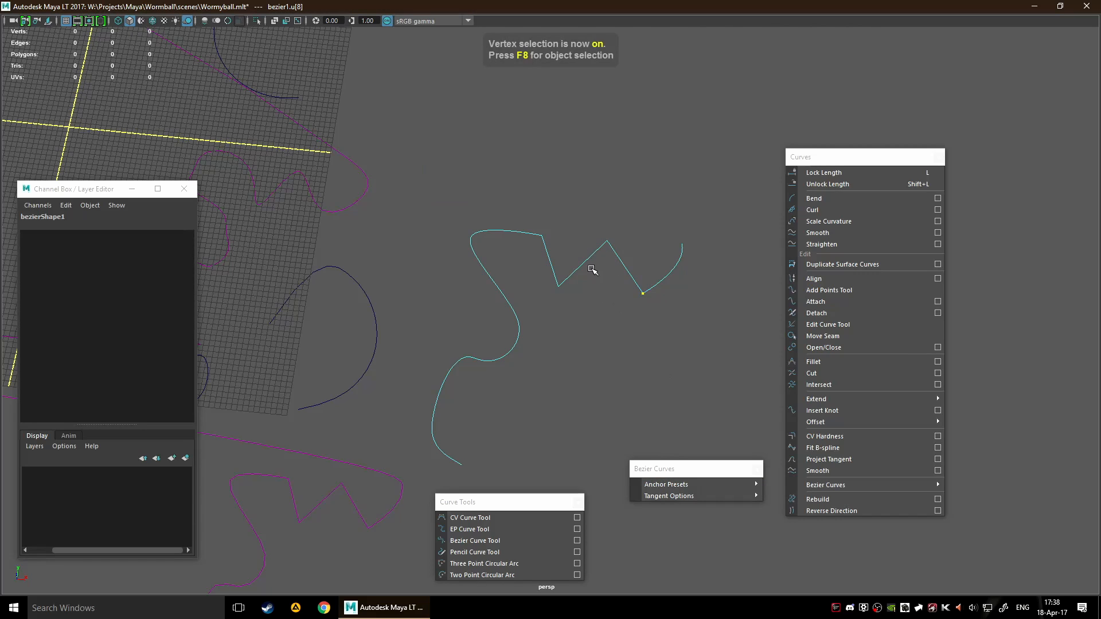
pyautogui.moveTo(554, 270); pyautogui.dragTo(582, 287)
pyautogui.moveTo(568, 261); pyautogui.dragTo(501, 268, button='right')
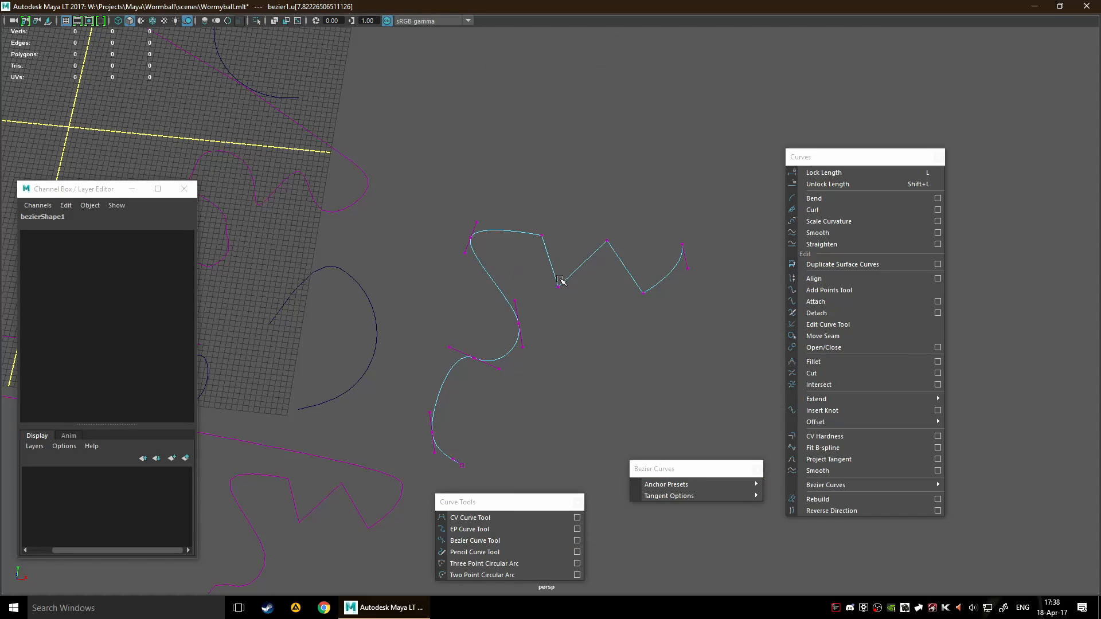
# Lengthen and tilt the tangent handle at the zigzag curve's upper rounded bend
pyautogui.scroll(3, 585, 246)
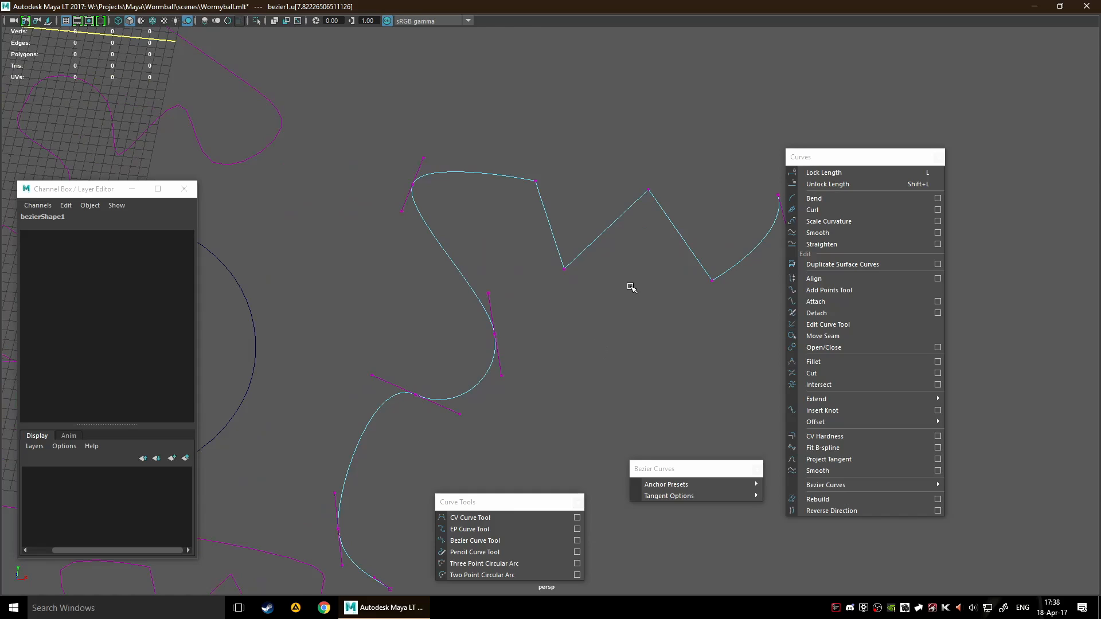
pyautogui.scroll(-2, 632, 287)
pyautogui.keyDown('alt'); pyautogui.moveTo(627, 304); pyautogui.dragTo(580, 298, button='middle'); pyautogui.keyUp('alt')
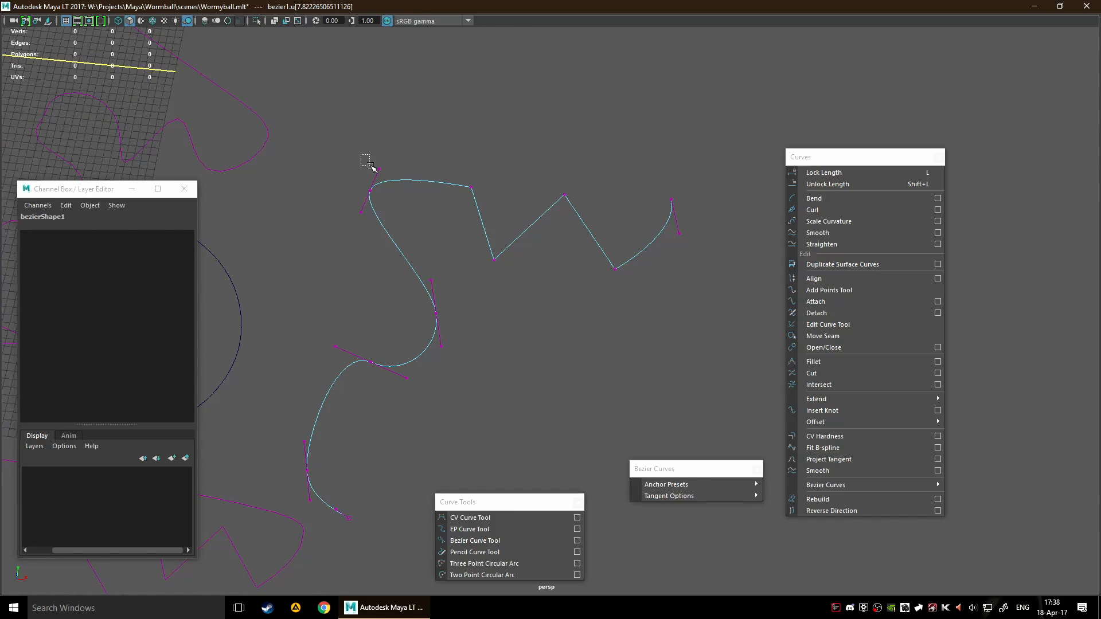
pyautogui.moveTo(362, 155); pyautogui.dragTo(399, 178)
pyautogui.moveTo(441, 141)
pyautogui.mouseDown()
pyautogui.moveTo(416, 176)
pyautogui.moveTo(433, 176)
pyautogui.moveTo(457, 118)
pyautogui.moveTo(442, 124)
pyautogui.mouseUp()
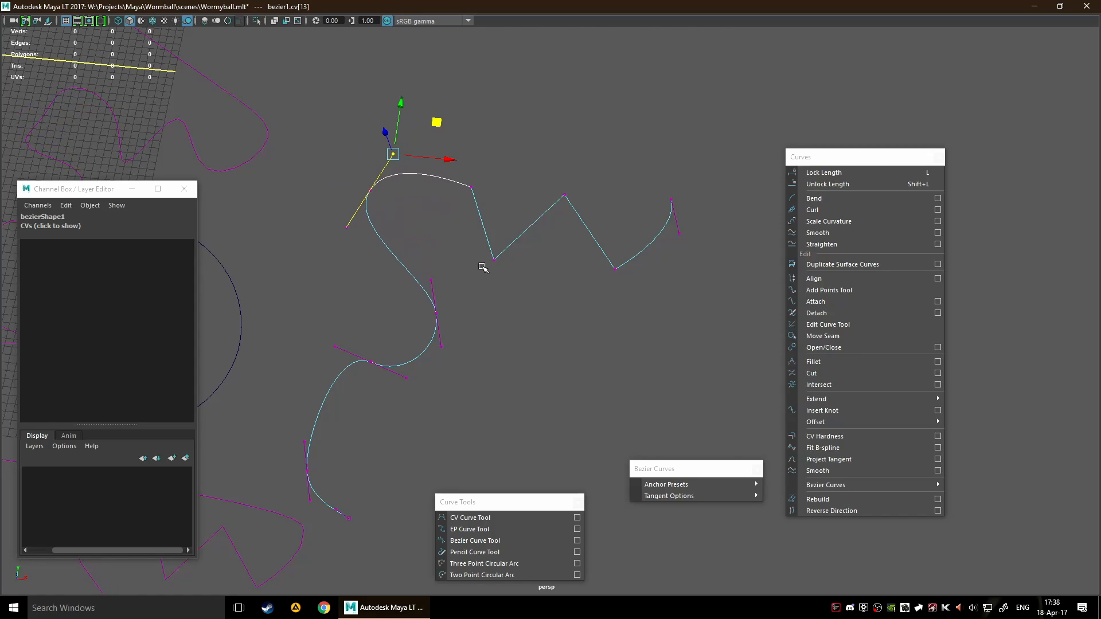
# Apply the Corner anchor preset to the zigzag's first low corner point and move the point down and left
pyautogui.moveTo(477, 251); pyautogui.dragTo(500, 267)
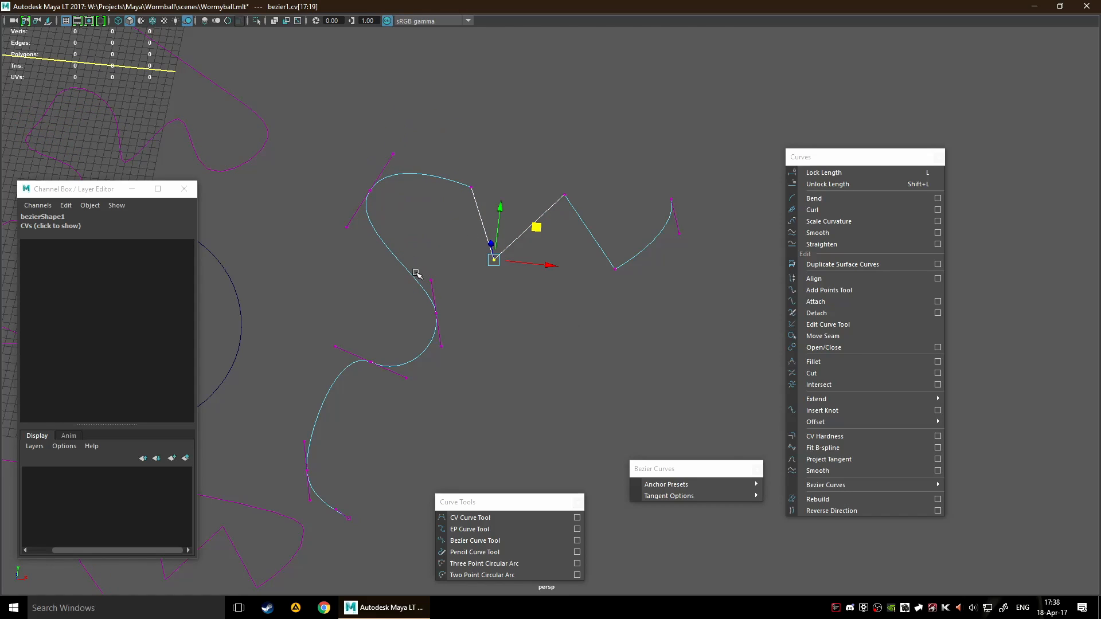
pyautogui.moveTo(721, 483)
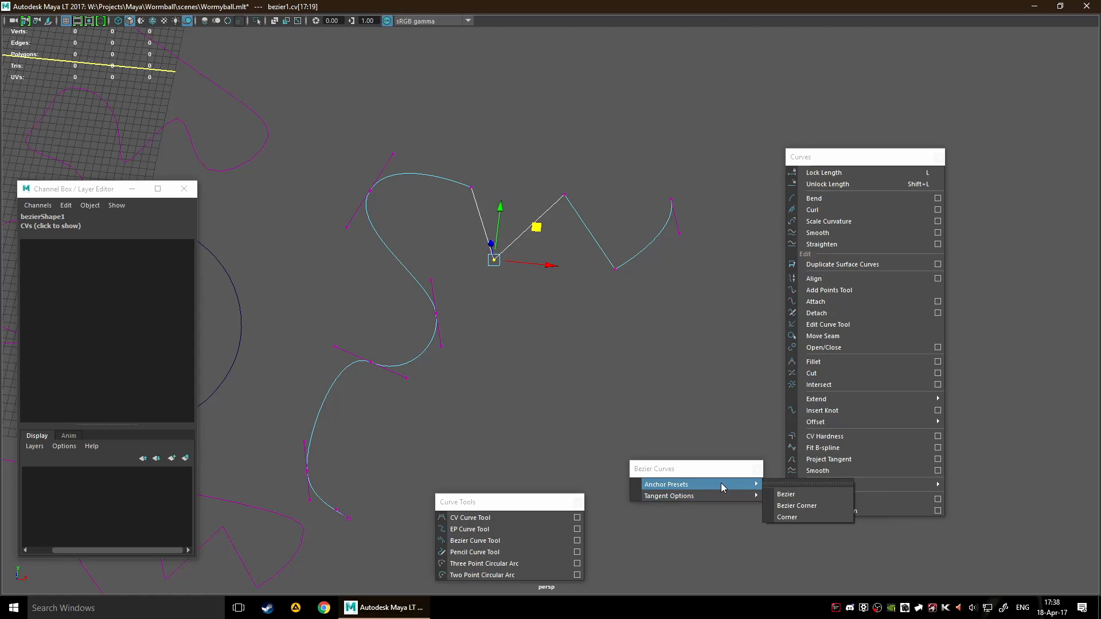
pyautogui.click(828, 518)
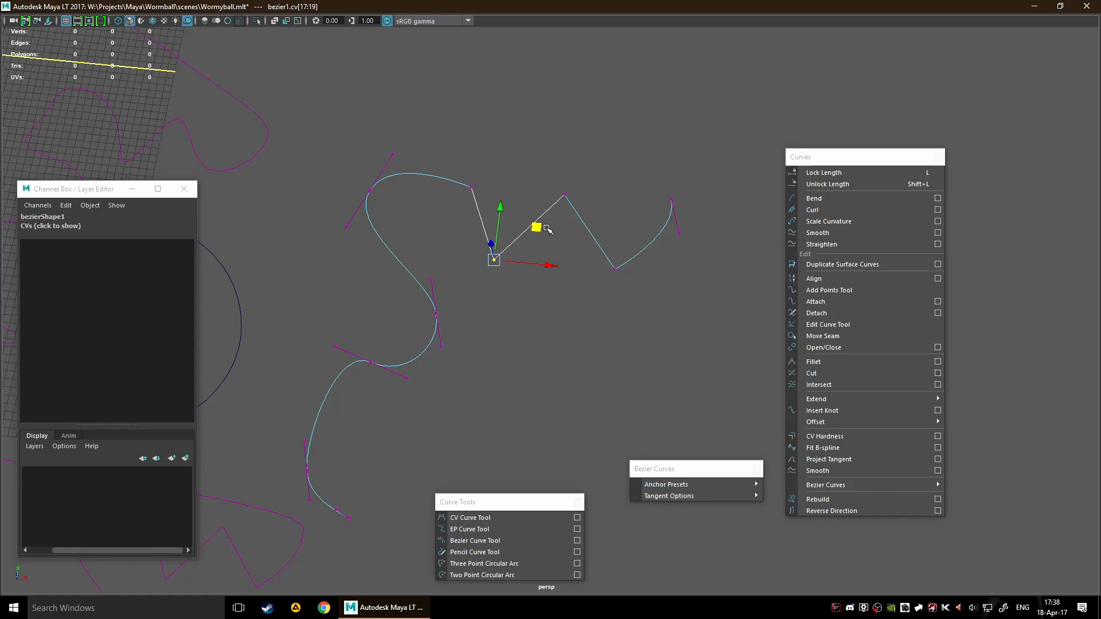
pyautogui.moveTo(538, 228); pyautogui.dragTo(515, 267)
# Apply the Bezier Corner preset to the moved corner point and adjust its two tangent handles independently
pyautogui.moveTo(693, 488)
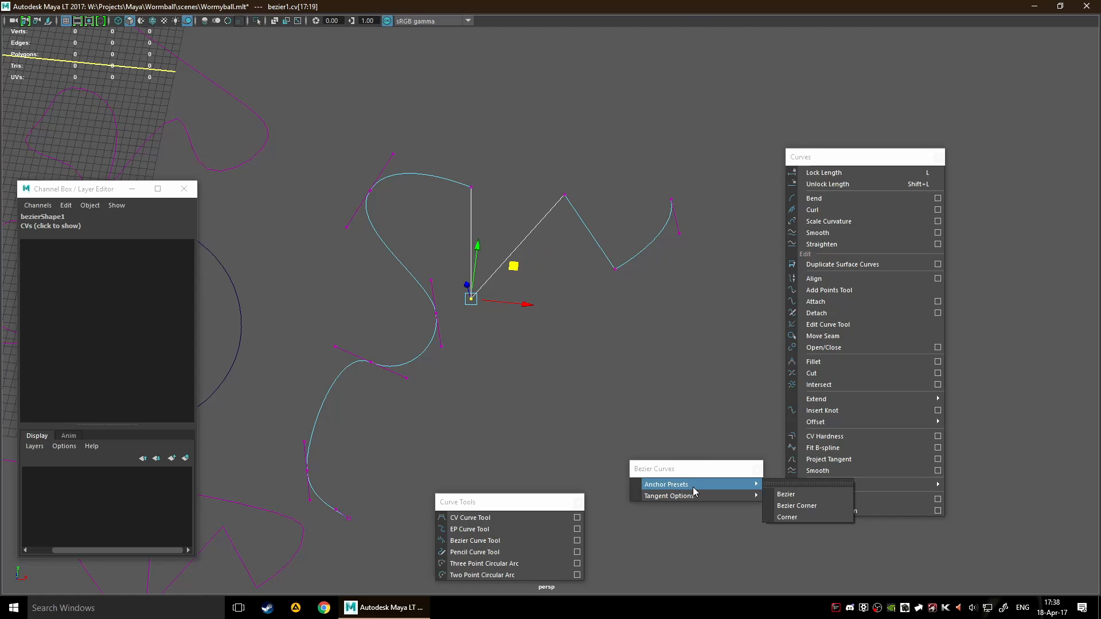
pyautogui.click(809, 518)
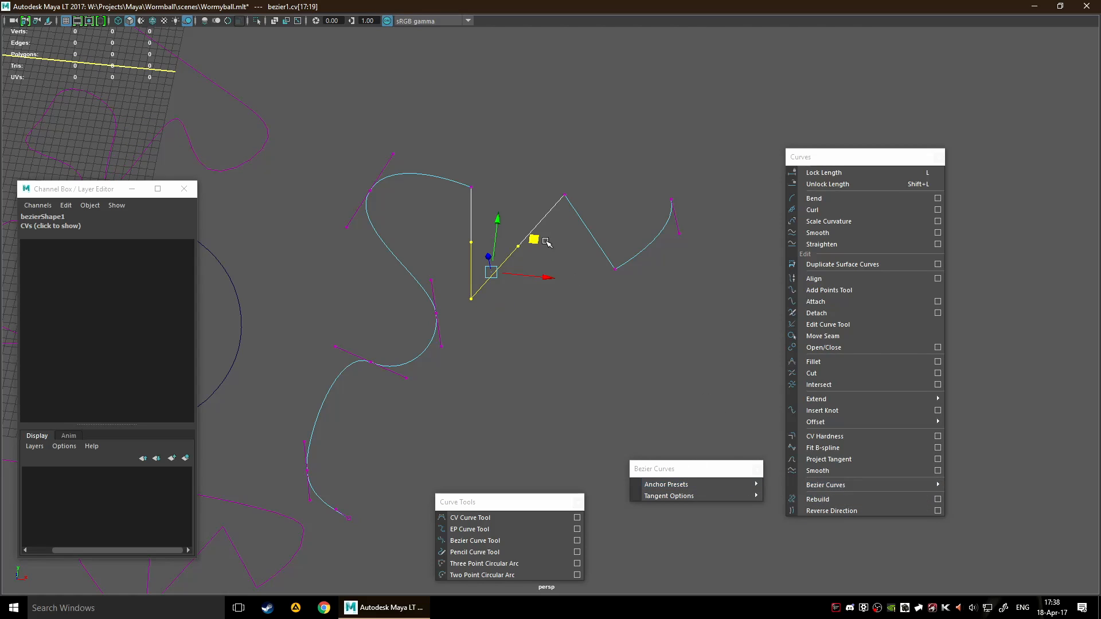
pyautogui.scroll(3, 548, 244)
pyautogui.click(494, 197)
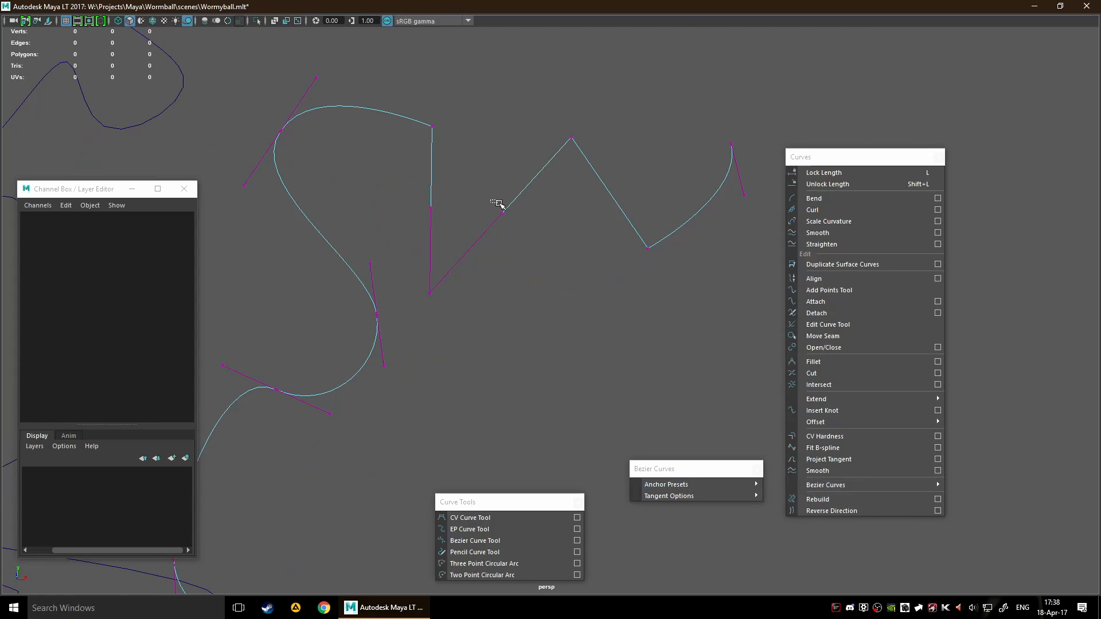
pyautogui.click(502, 210)
pyautogui.moveTo(543, 183); pyautogui.dragTo(443, 433, button='middle')
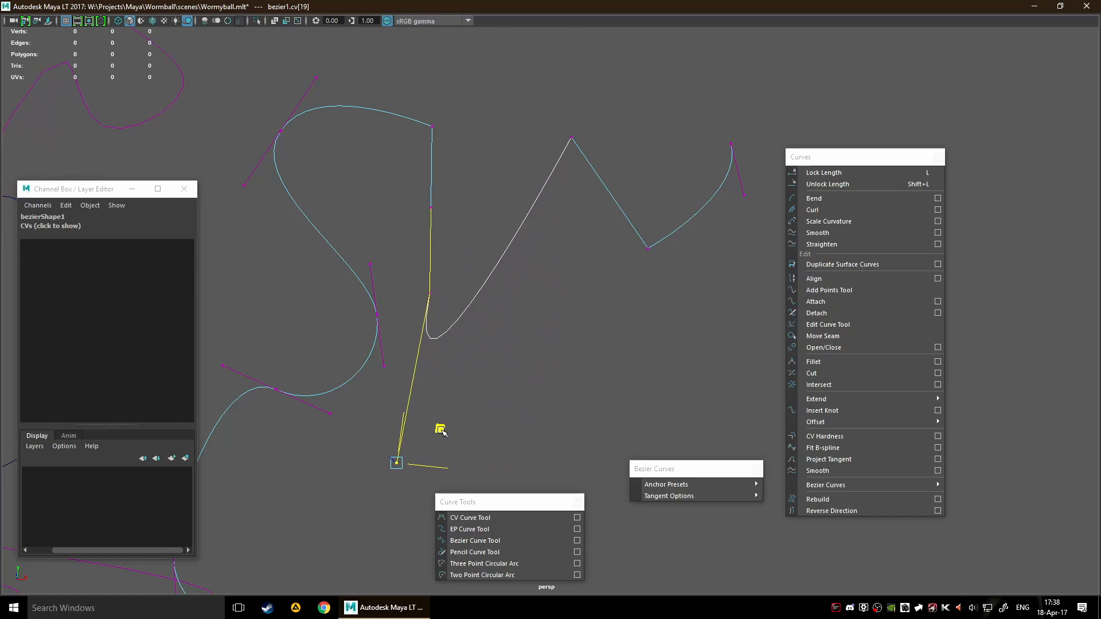
pyautogui.moveTo(442, 431); pyautogui.dragTo(542, 335)
pyautogui.moveTo(396, 166); pyautogui.dragTo(497, 232)
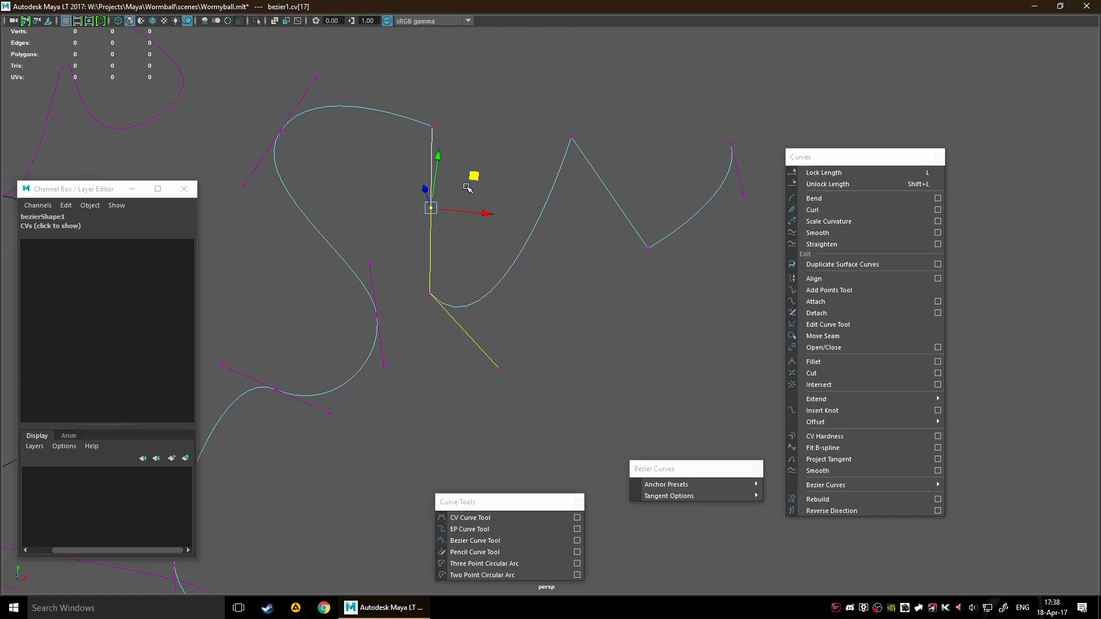
pyautogui.moveTo(475, 176); pyautogui.dragTo(429, 165)
# Reselect the same anchor point and reset it with the Corner preset
pyautogui.click(429, 325)
pyautogui.moveTo(434, 258); pyautogui.dragTo(431, 321)
pyautogui.click(818, 518)
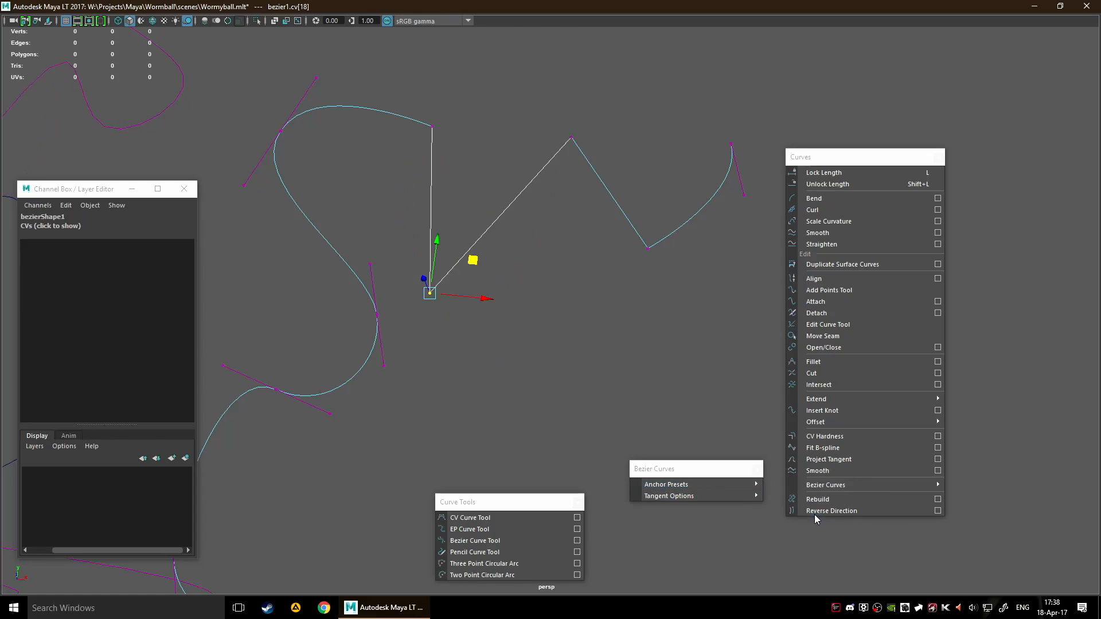
# Convert the corner anchor with the Bezier preset and pull its tangent handle to round both adjoining segments
pyautogui.scroll(-3, 586, 323)
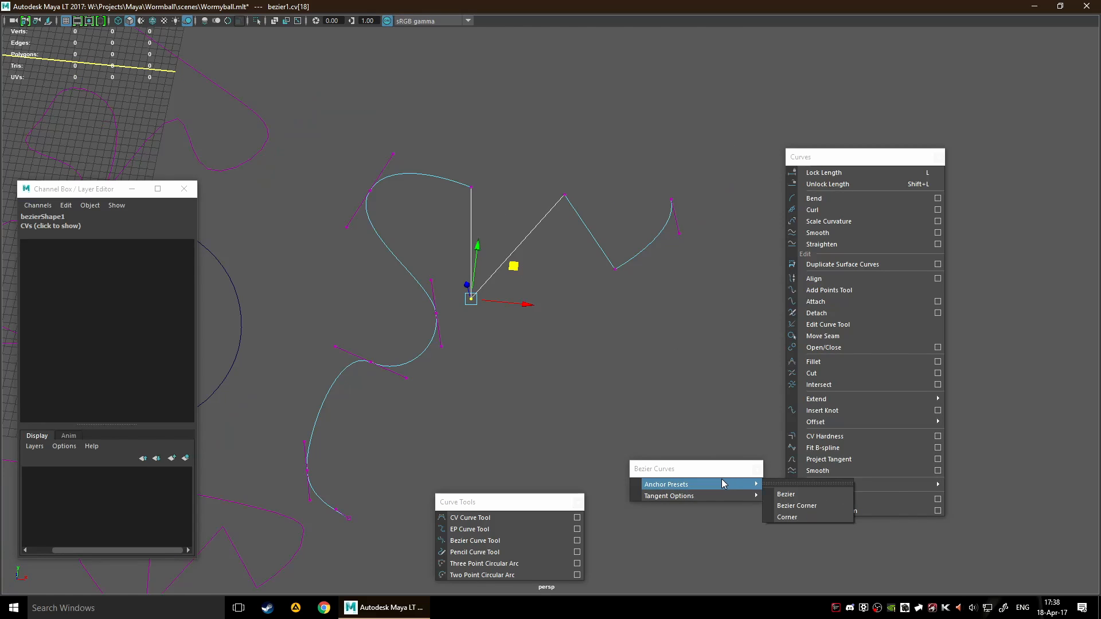
pyautogui.click(719, 480)
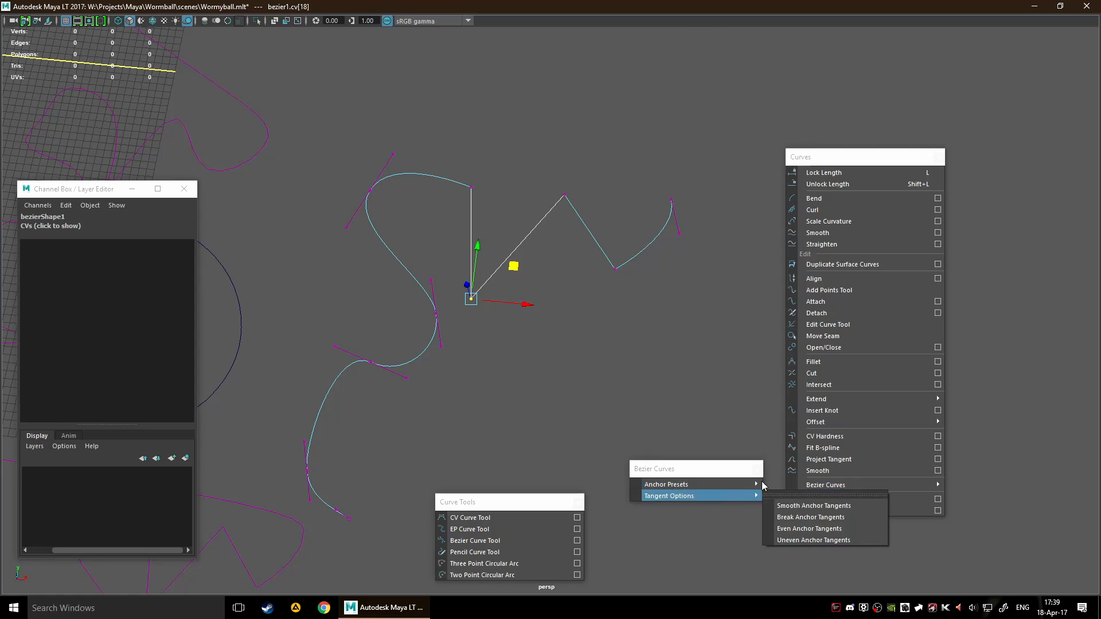
pyautogui.moveTo(717, 485)
pyautogui.click(787, 493)
pyautogui.moveTo(538, 289); pyautogui.dragTo(562, 329)
pyautogui.moveTo(585, 275); pyautogui.dragTo(552, 290)
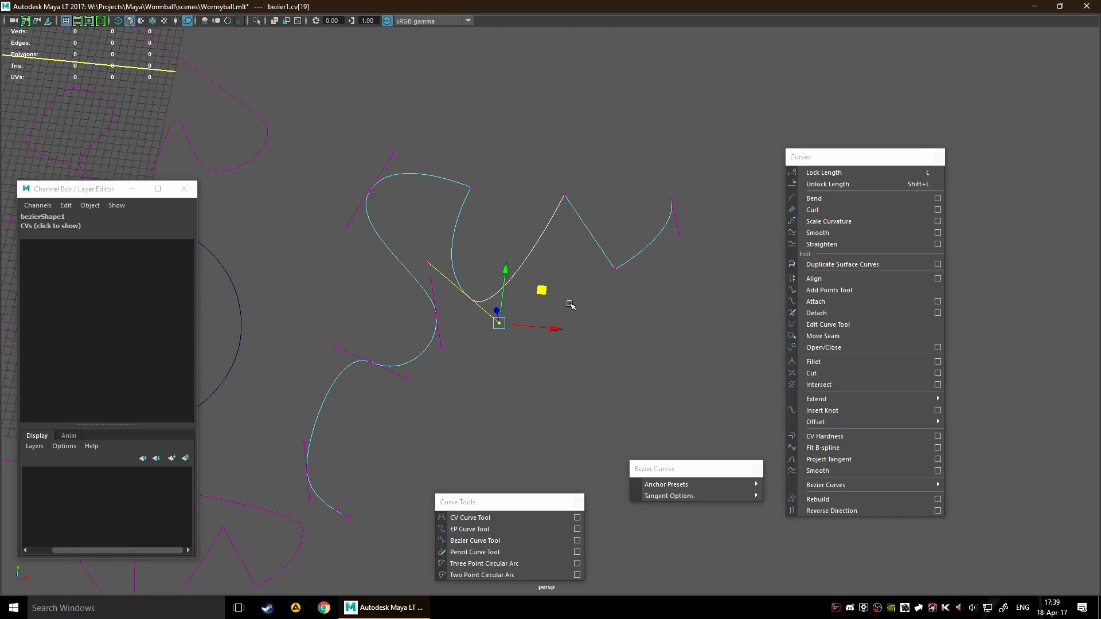
# Reselect the rounded anchor's lower tangent handle and apply Even Anchor Tangents
pyautogui.moveTo(686, 500)
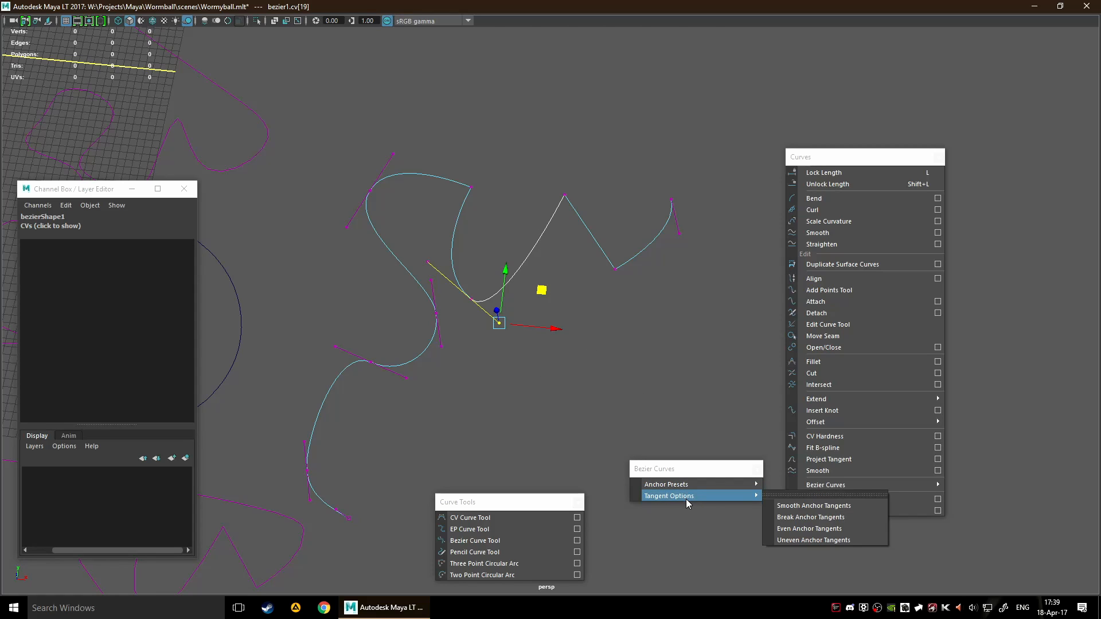
pyautogui.scroll(3, 462, 348)
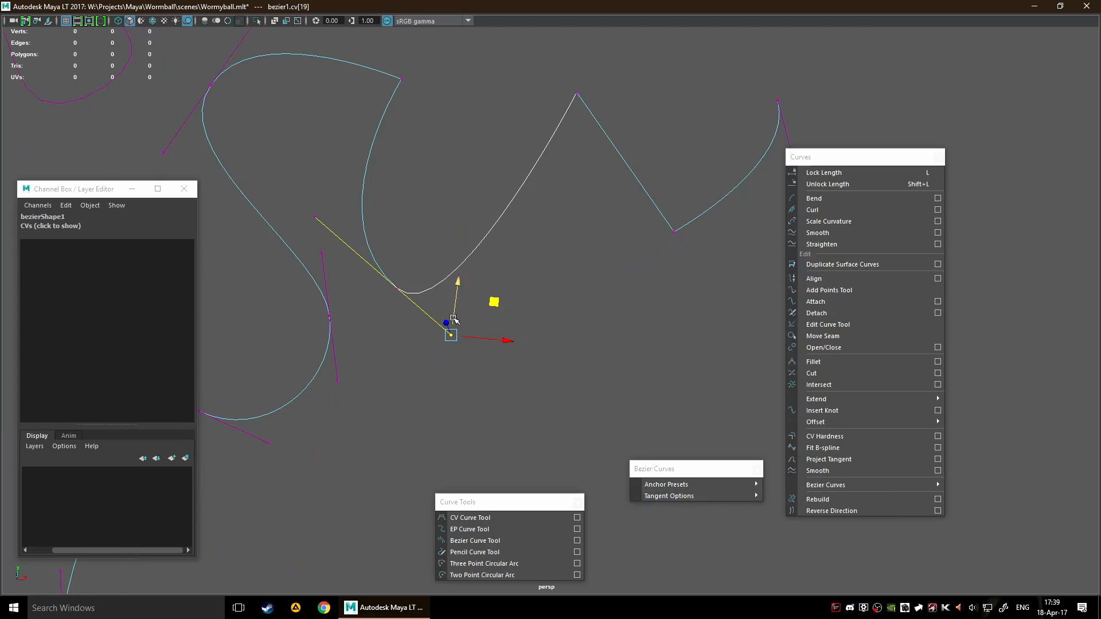
pyautogui.scroll(-5, 448, 338)
pyautogui.moveTo(464, 183); pyautogui.dragTo(494, 229)
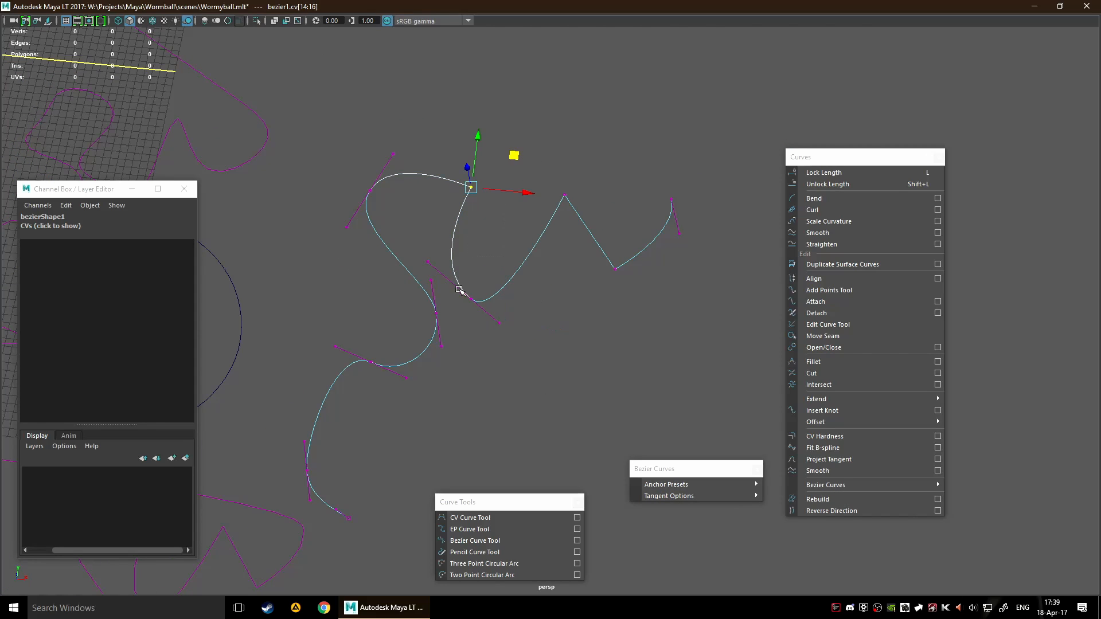
pyautogui.click(499, 323)
pyautogui.moveTo(654, 496)
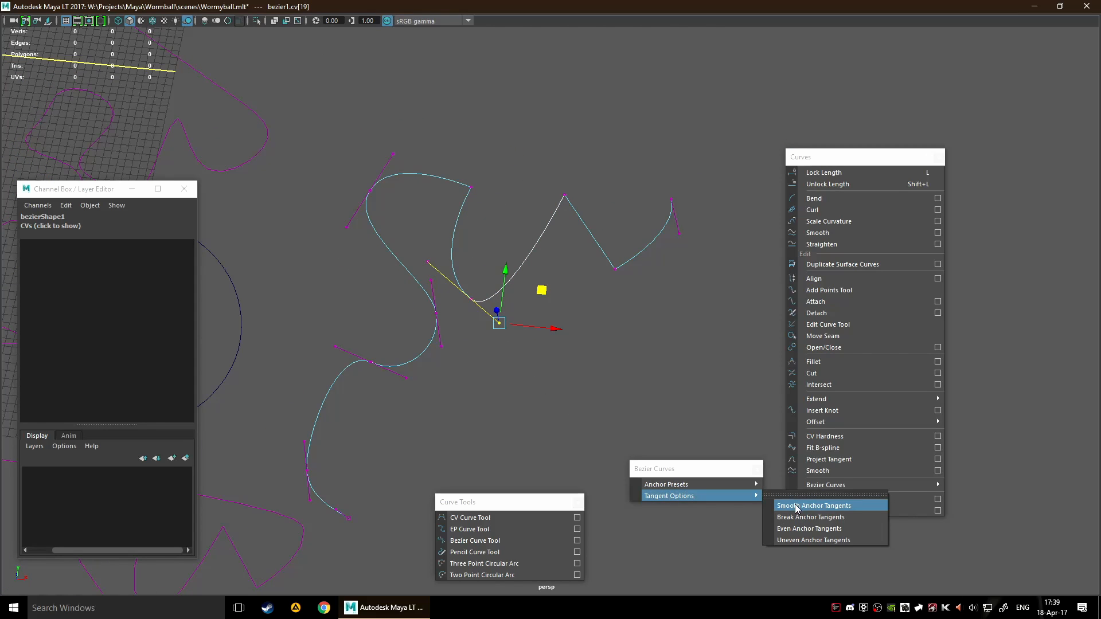
pyautogui.click(845, 529)
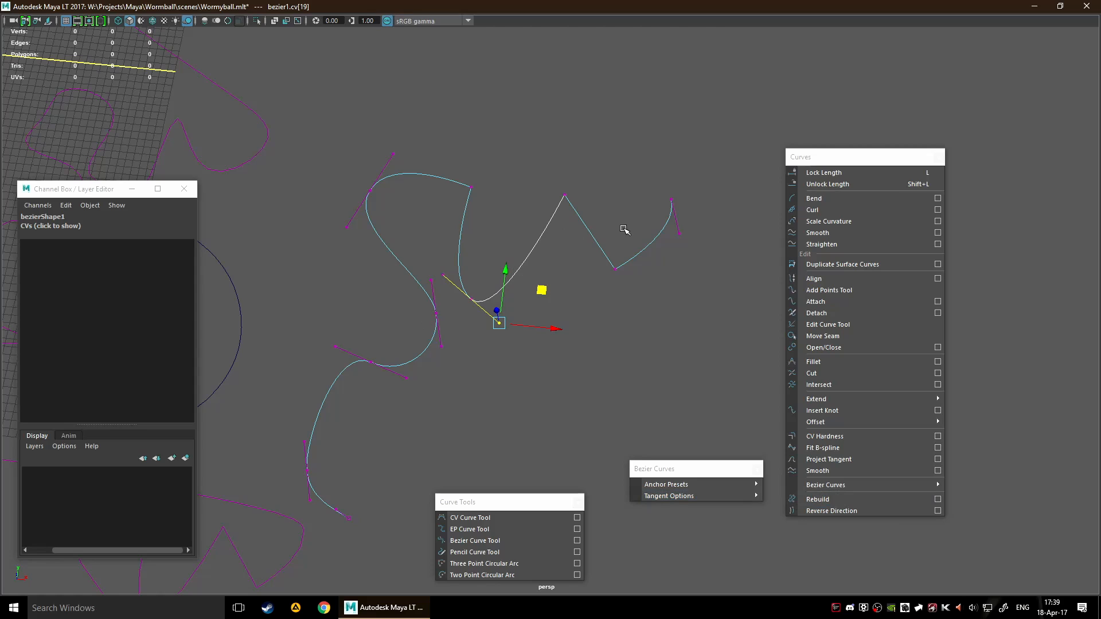
# Apply Break Anchor Tangents to the rounded anchor, deselect its handle, and close the floating Bezier Curves window
pyautogui.moveTo(743, 496)
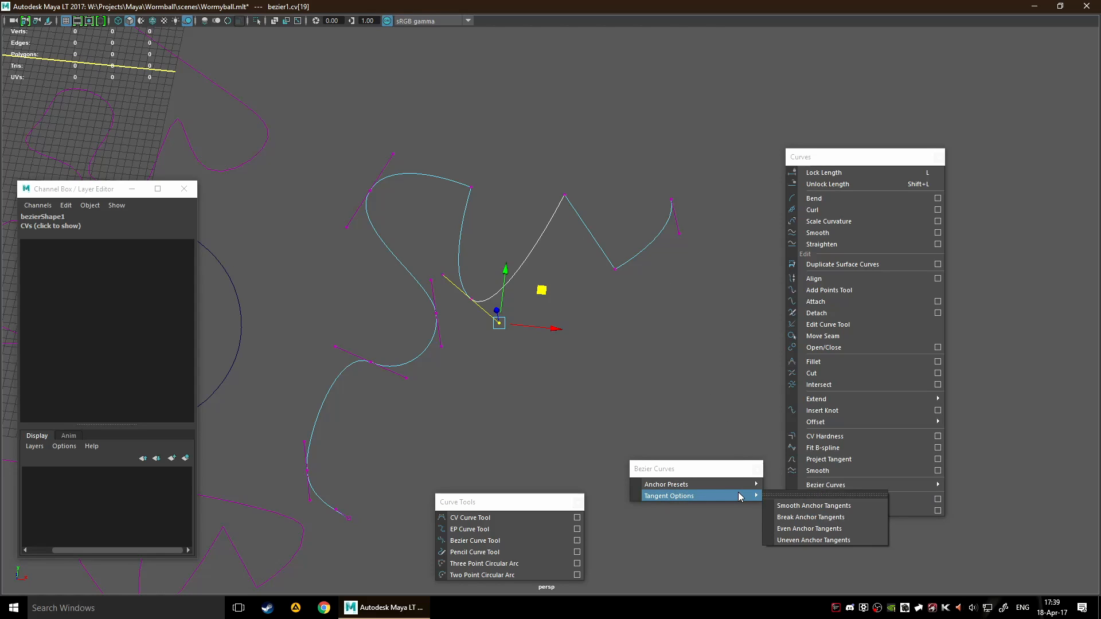
pyautogui.click(803, 521)
pyautogui.click(462, 257)
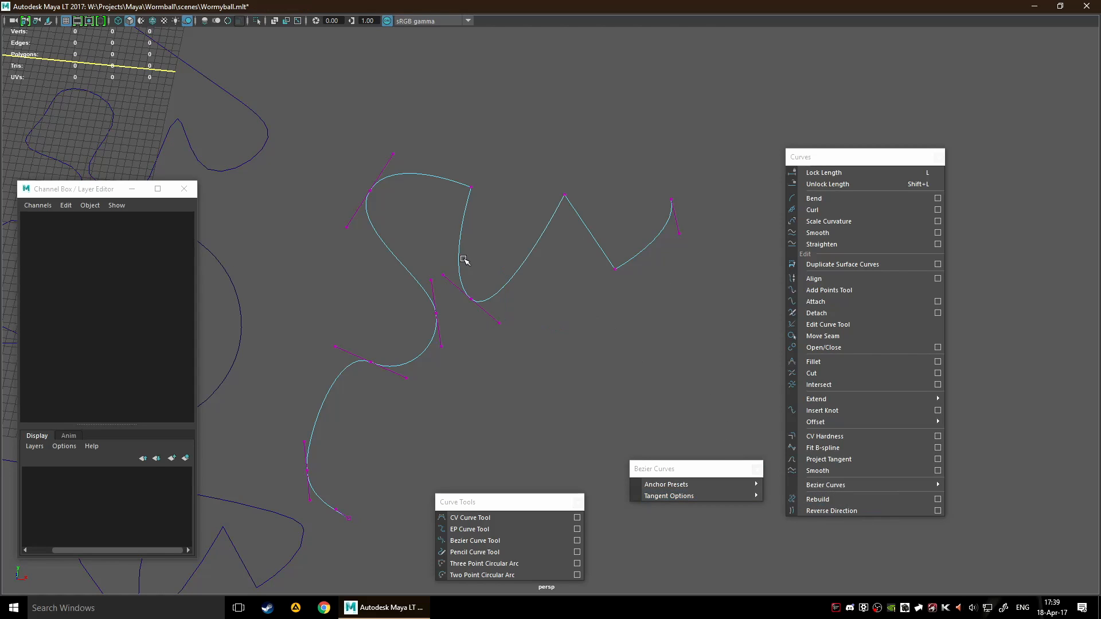
pyautogui.moveTo(462, 257); pyautogui.dragTo(508, 351)
pyautogui.click(526, 383)
pyautogui.scroll(-5, 533, 395)
pyautogui.moveTo(467, 224); pyautogui.dragTo(676, 381)
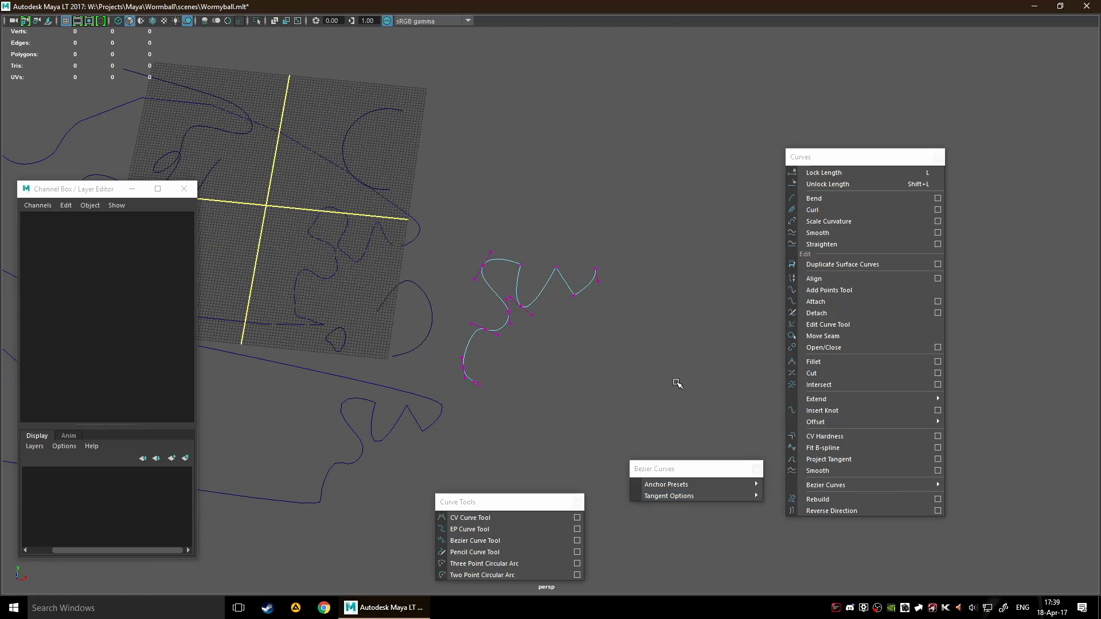
pyautogui.click(757, 469)
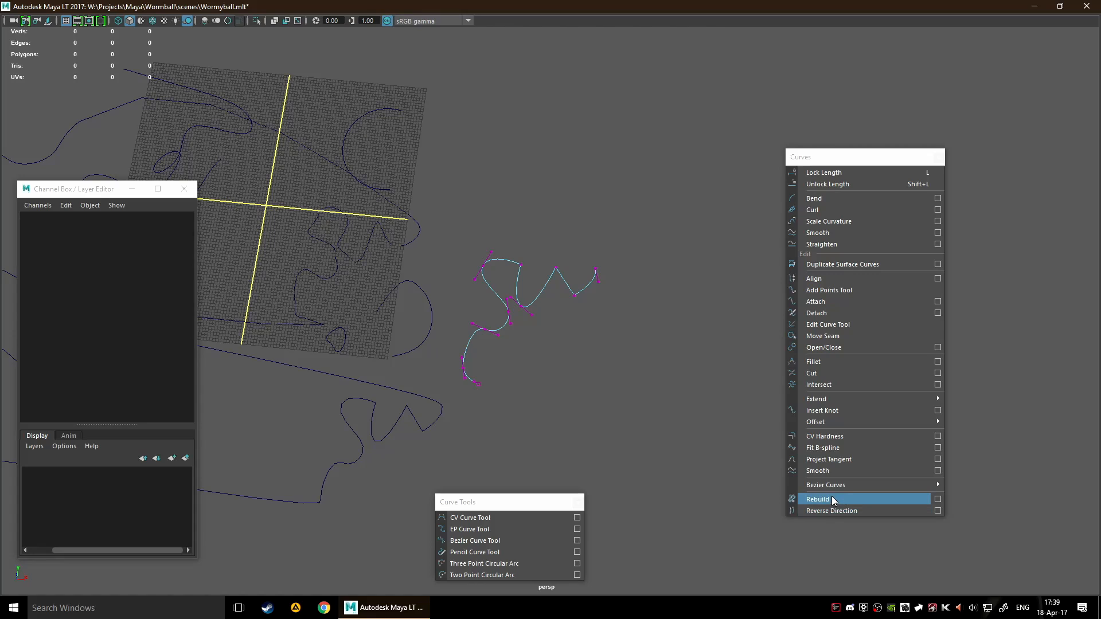
# Pick the large closed attached curve and return to object selection mode with that curve selected
pyautogui.keyDown('alt'); pyautogui.moveTo(535, 391); pyautogui.dragTo(692, 321, button='middle'); pyautogui.keyUp('alt')
pyautogui.moveTo(411, 339); pyautogui.dragTo(628, 416)
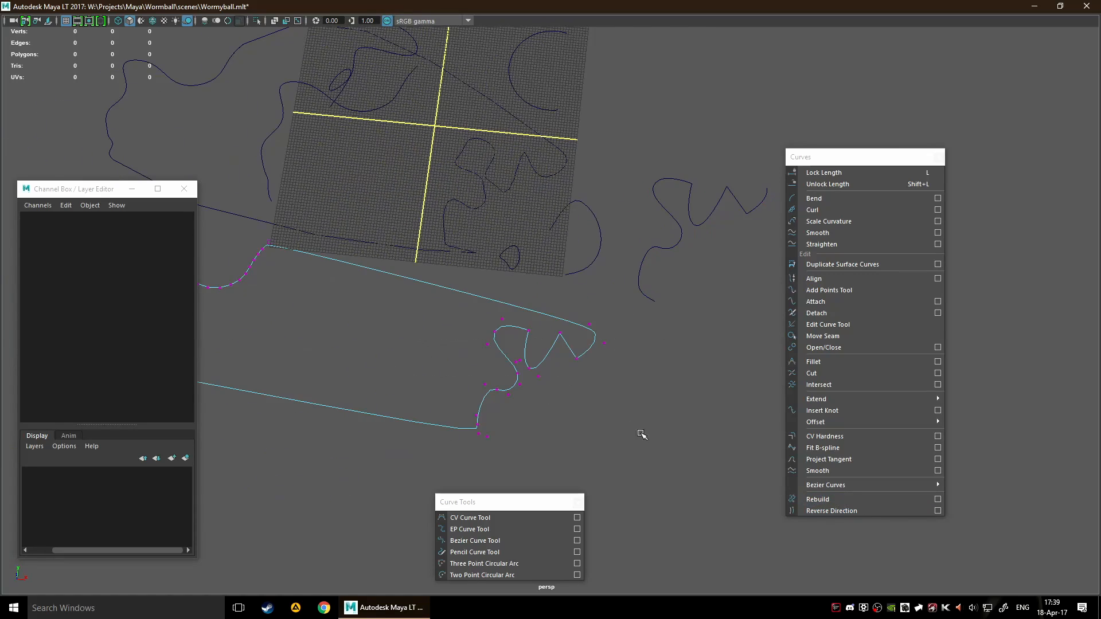
pyautogui.press('F8')
pyautogui.scroll(5, 521, 250)
pyautogui.keyDown('alt'); pyautogui.moveTo(521, 251); pyautogui.dragTo(494, 442, button='middle'); pyautogui.keyUp('alt')
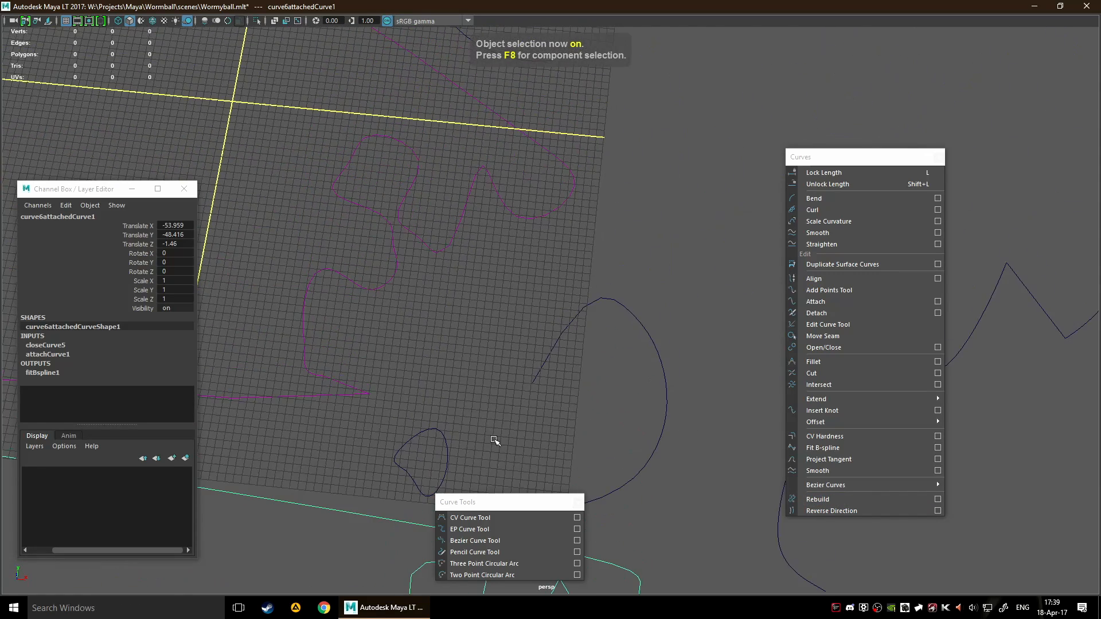
pyautogui.scroll(-6, 451, 354)
# Try the Rebuild command with its current settings on the large closed attached curve, and undo it
pyautogui.click(825, 498)
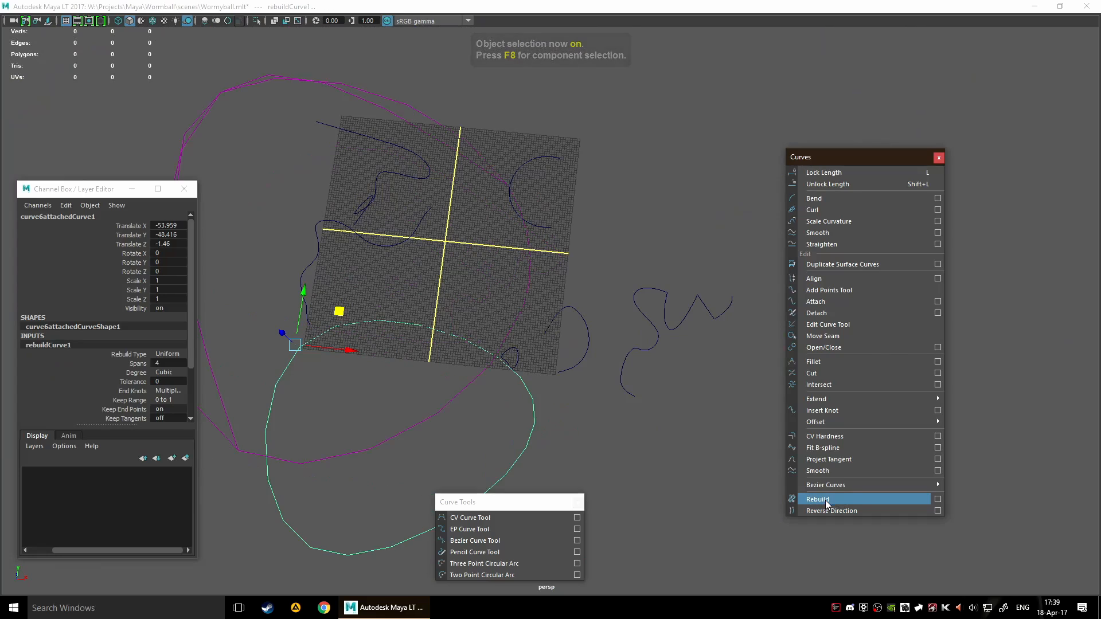
pyautogui.keyDown('alt'); pyautogui.moveTo(518, 411); pyautogui.dragTo(484, 364); pyautogui.keyUp('alt')
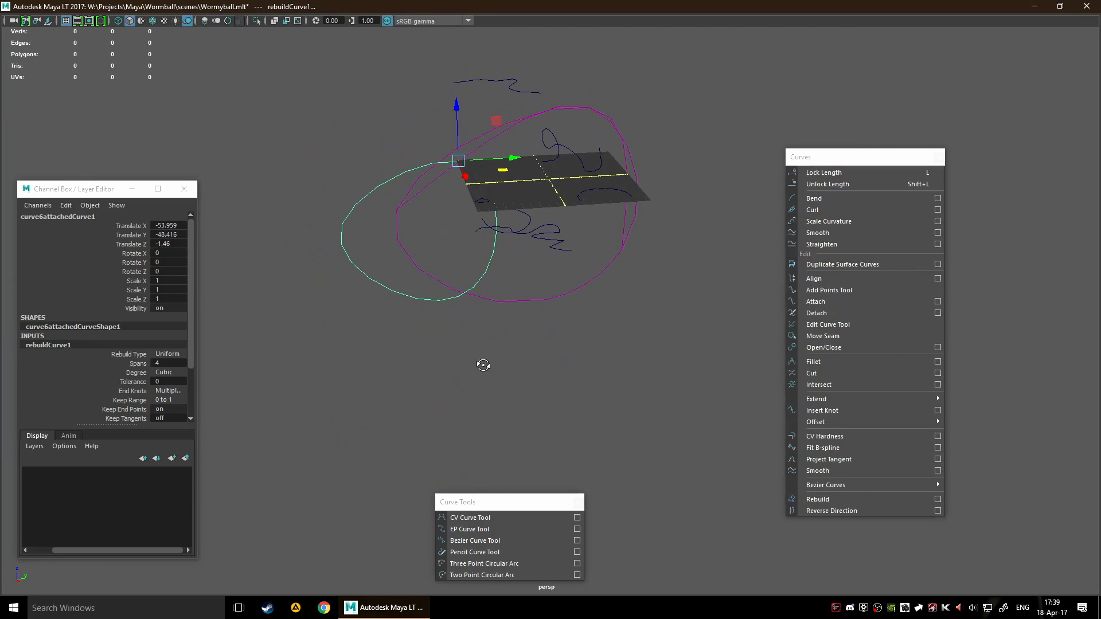
pyautogui.hotkey('ctrl', 'z')
# Inspect the Rebuild Curve options without changing them, and retry and undo the rebuild of the attached curve
pyautogui.click(938, 499)
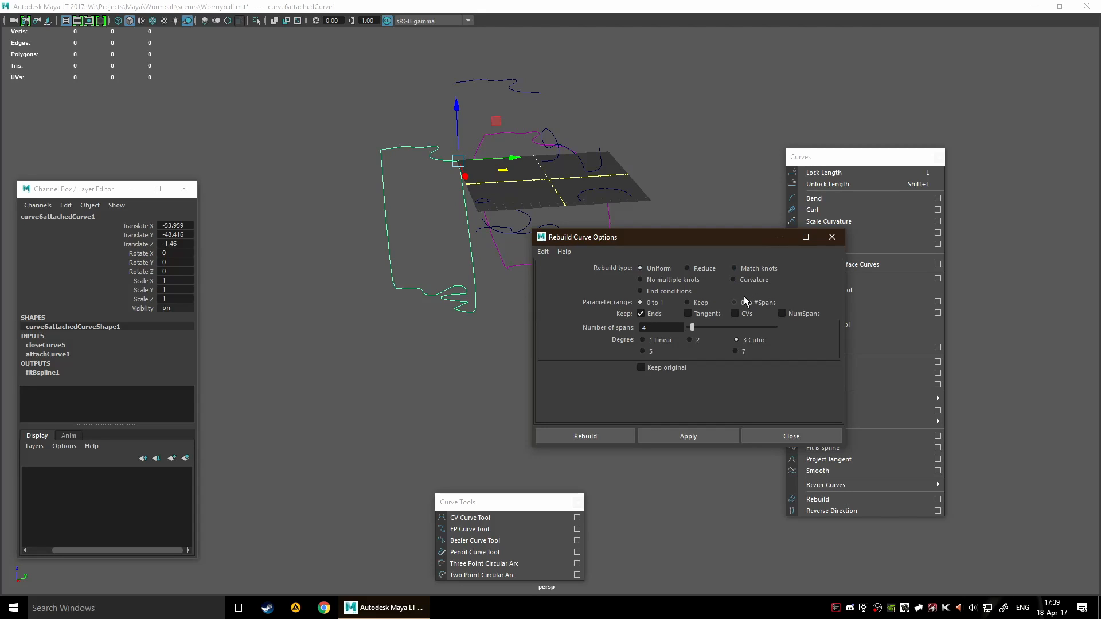
pyautogui.click(816, 440)
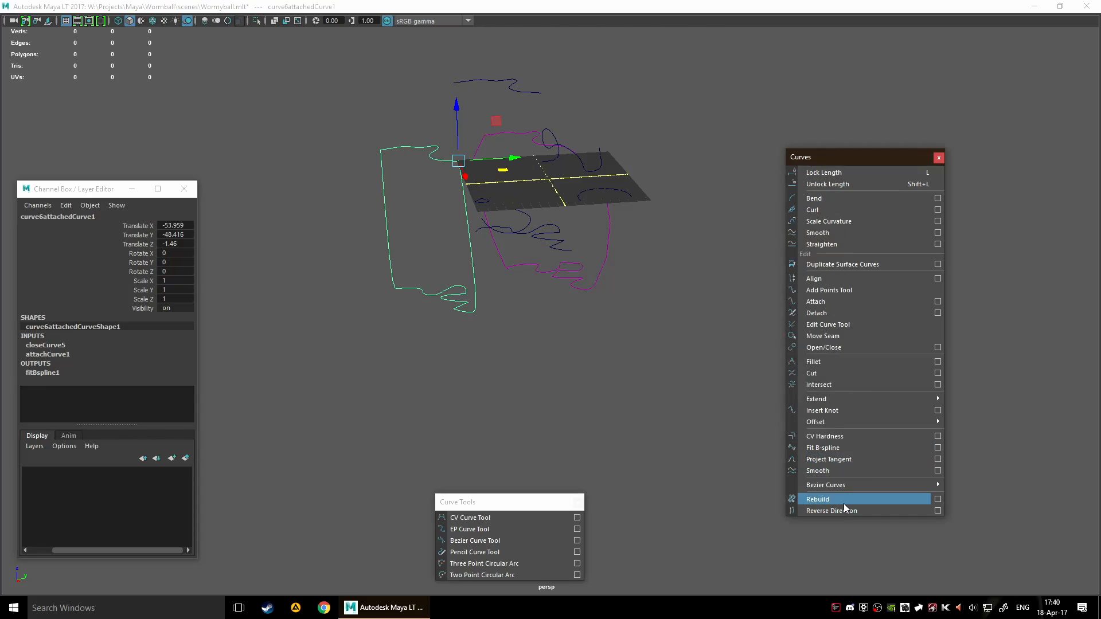
pyautogui.click(844, 503)
pyautogui.keyDown('alt'); pyautogui.moveTo(536, 344); pyautogui.dragTo(713, 373); pyautogui.keyUp('alt')
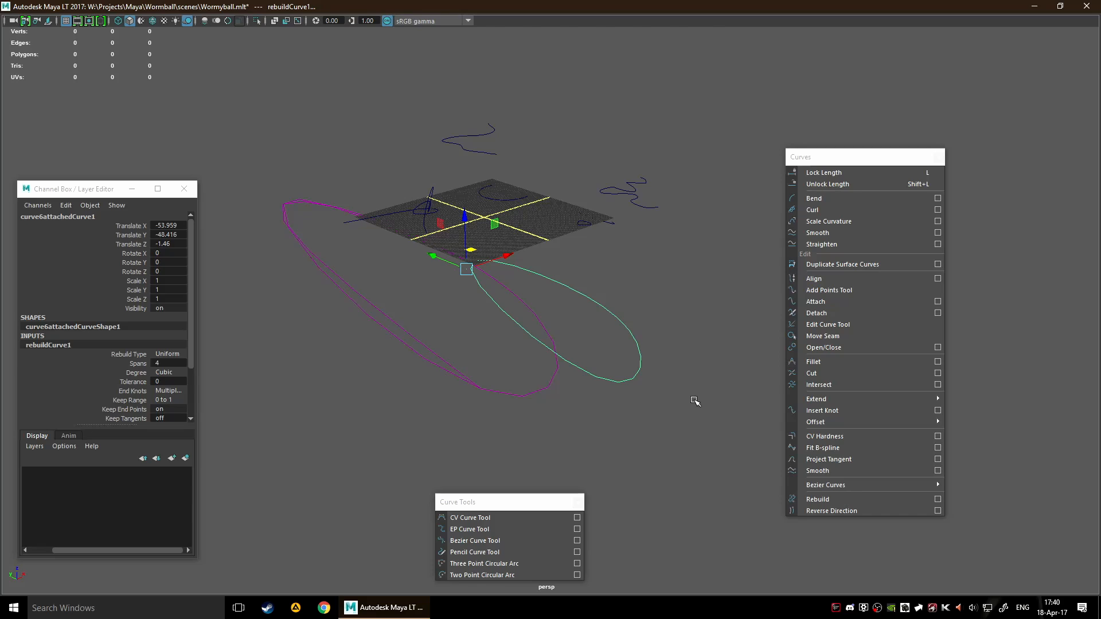
pyautogui.hotkey('ctrl', 'z')
# Apply Reverse Direction to the attached curve and deselect it
pyautogui.click(820, 511)
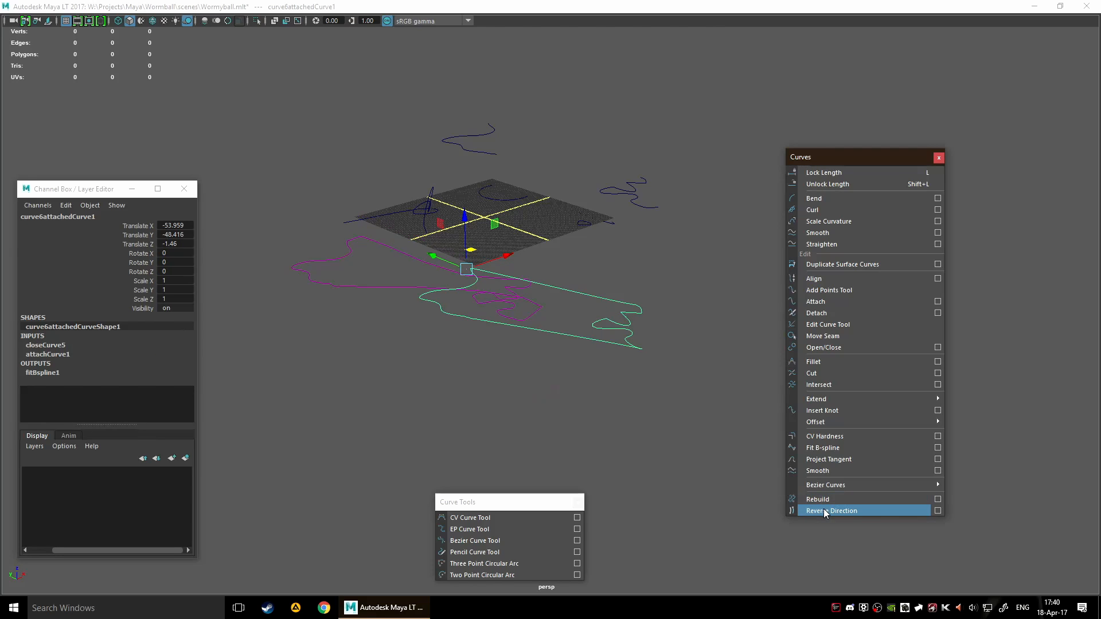
pyautogui.keyDown('alt'); pyautogui.moveTo(677, 401); pyautogui.dragTo(631, 373); pyautogui.keyUp('alt')
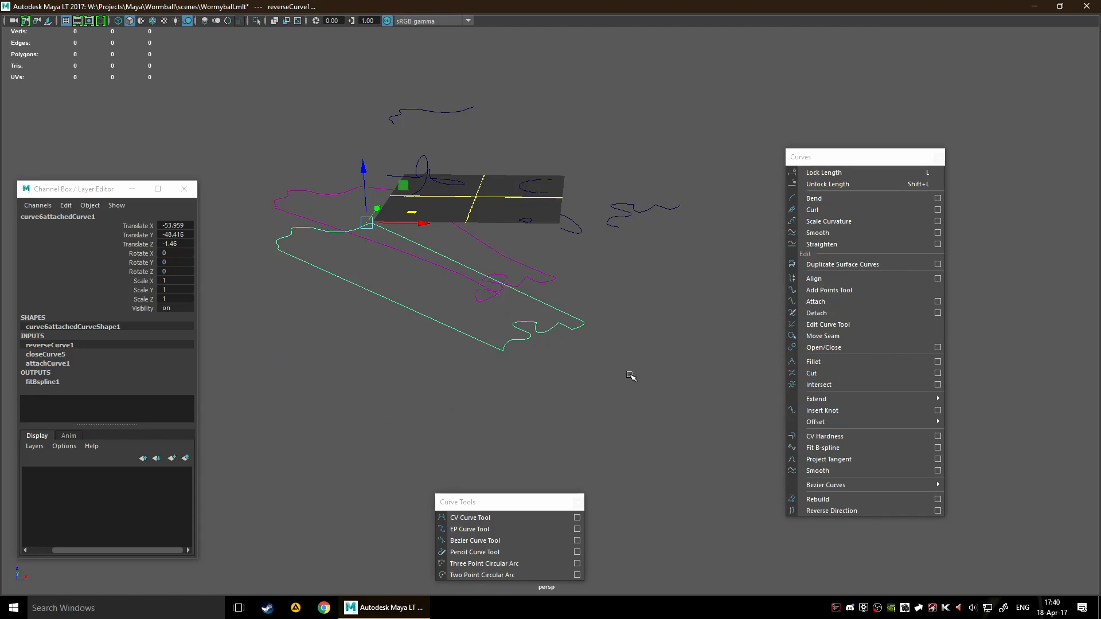
pyautogui.scroll(-4, 476, 379)
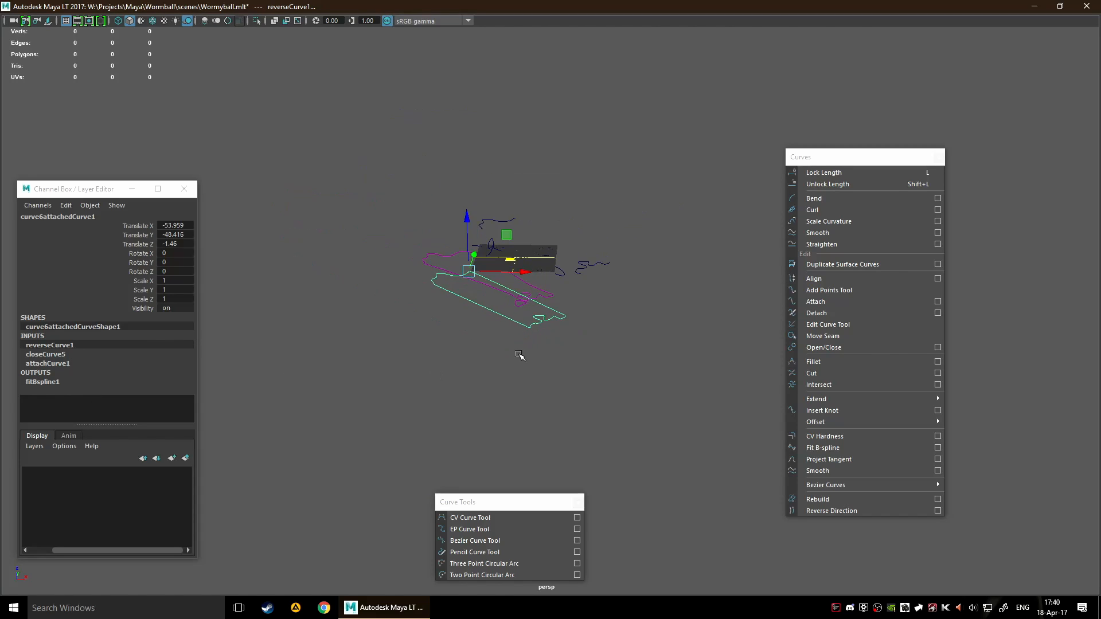
pyautogui.click(584, 331)
# Delete all construction history in the scene and check the attached curve's inputs
pyautogui.press('space')
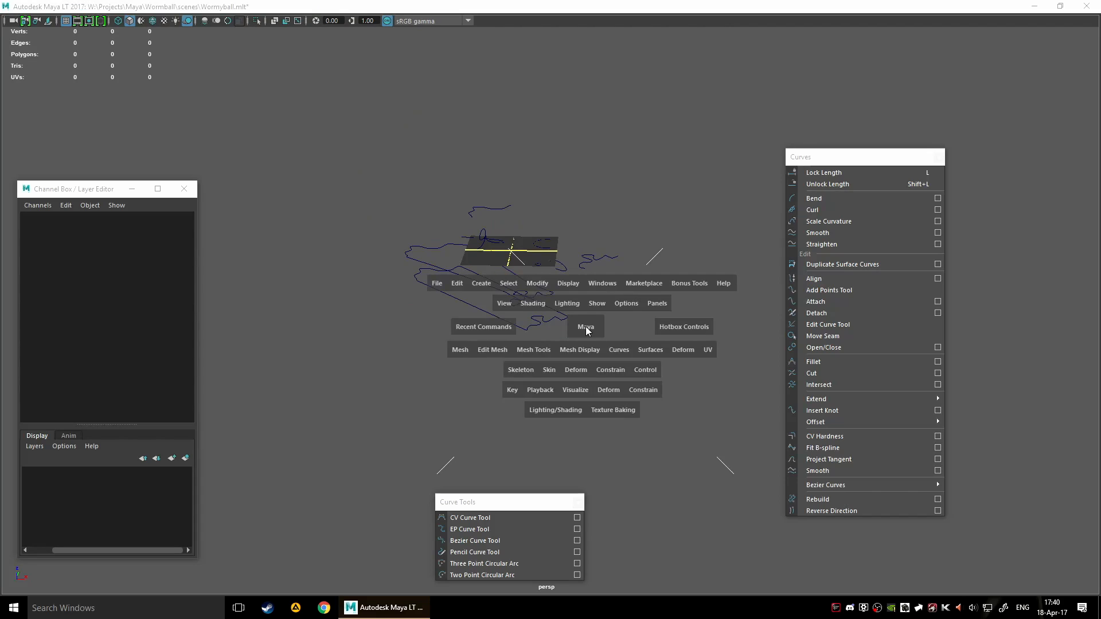
pyautogui.click(456, 283)
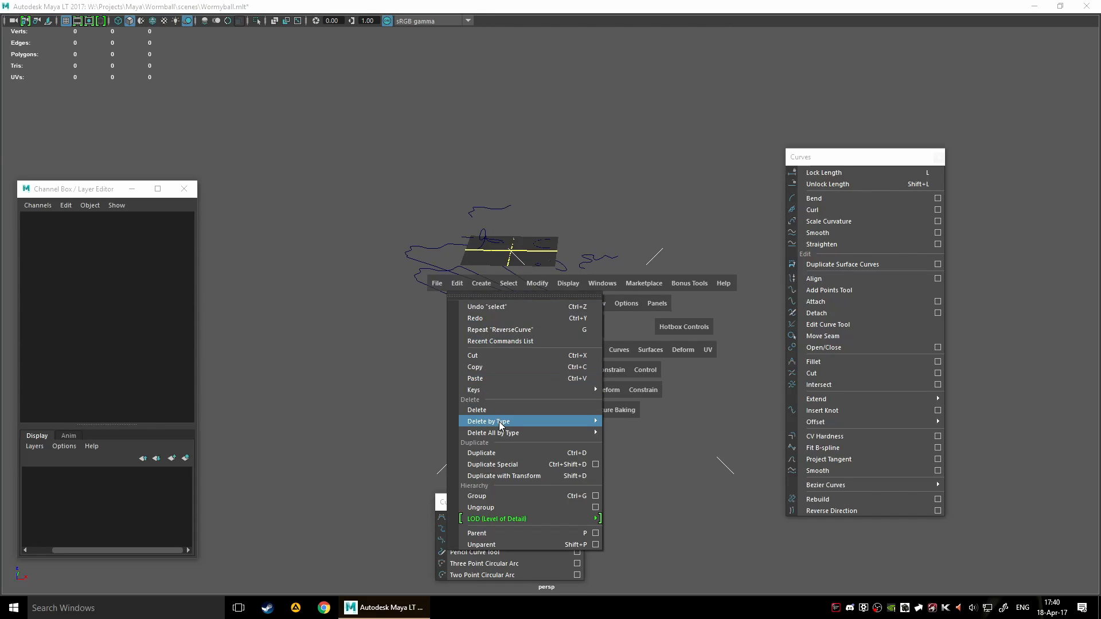
pyautogui.moveTo(509, 436)
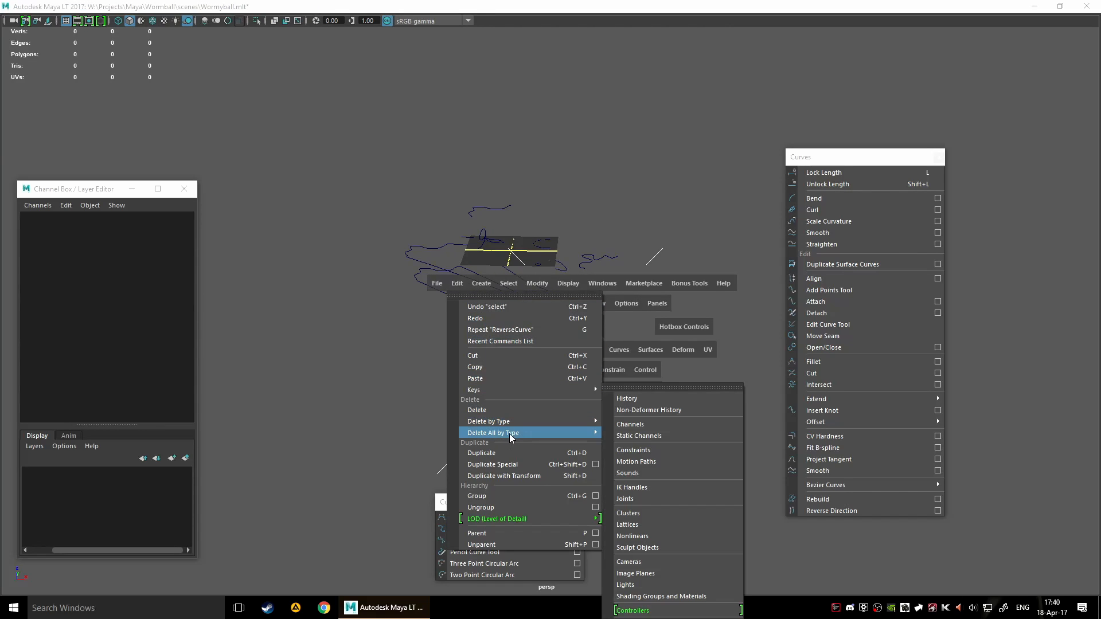
pyautogui.click(669, 396)
pyautogui.click(506, 323)
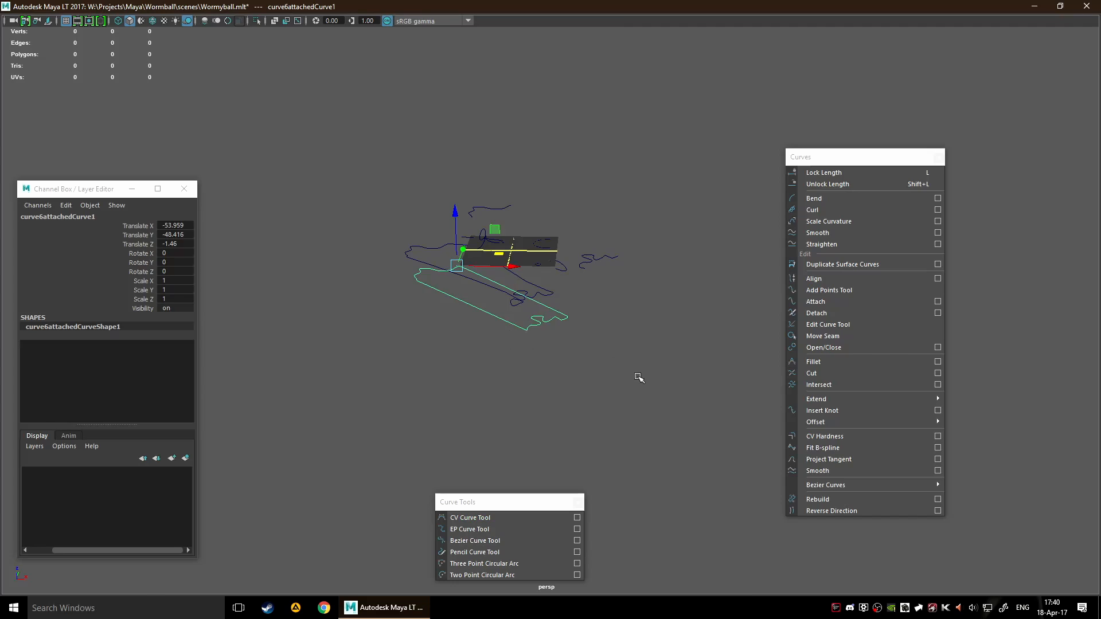
pyautogui.click(320, 362)
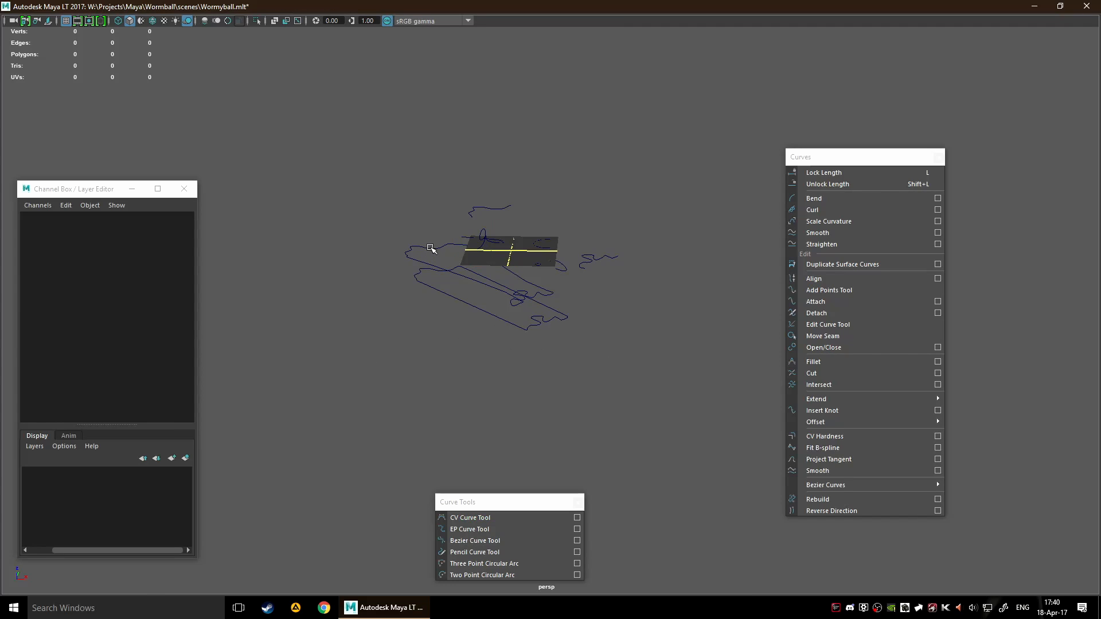
# Move the other large curve, previously fitted from the attached one, well away from it
pyautogui.click(431, 247)
pyautogui.moveTo(547, 206); pyautogui.dragTo(720, 147)
pyautogui.click(649, 353)
pyautogui.moveTo(528, 313); pyautogui.dragTo(492, 304)
pyautogui.moveTo(493, 232); pyautogui.dragTo(413, 204)
# Select all the curves in the scene and delete them
pyautogui.keyDown('alt'); pyautogui.moveTo(562, 379); pyautogui.dragTo(617, 442); pyautogui.keyUp('alt')
pyautogui.keyDown('alt'); pyautogui.moveTo(590, 389); pyautogui.dragTo(495, 363, button='middle'); pyautogui.keyUp('alt')
pyautogui.scroll(3, 496, 364)
pyautogui.scroll(-5, 489, 374)
pyautogui.moveTo(363, 218); pyautogui.dragTo(689, 399)
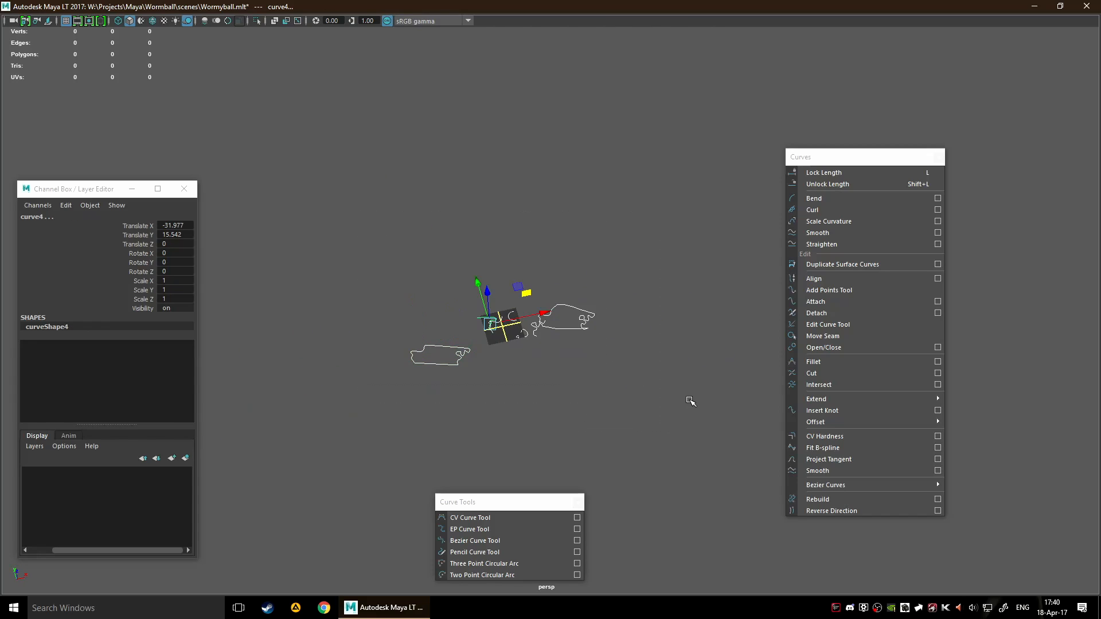
pyautogui.press('Delete')
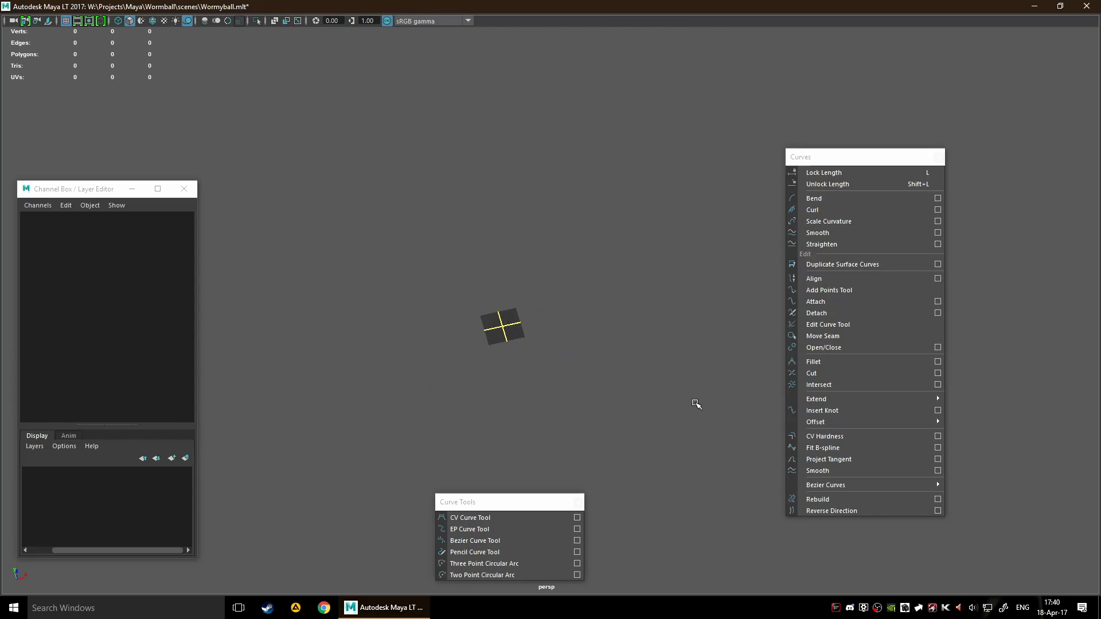
# Draw a wave-shaped curve through five points across the front half of the grid with the EP Curve Tool
pyautogui.keyDown('alt'); pyautogui.moveTo(579, 381); pyautogui.dragTo(514, 339); pyautogui.keyUp('alt')
pyautogui.scroll(4, 525, 301)
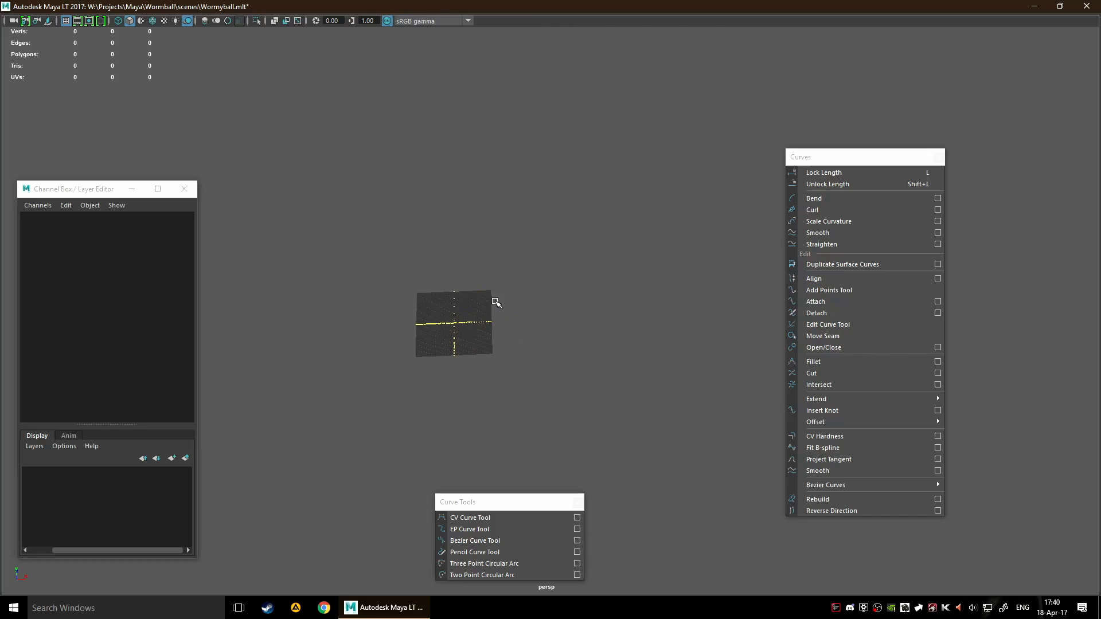
pyautogui.scroll(3, 485, 312)
pyautogui.keyDown('alt'); pyautogui.moveTo(454, 329); pyautogui.dragTo(569, 298, button='middle'); pyautogui.keyUp('alt')
pyautogui.scroll(2, 569, 298)
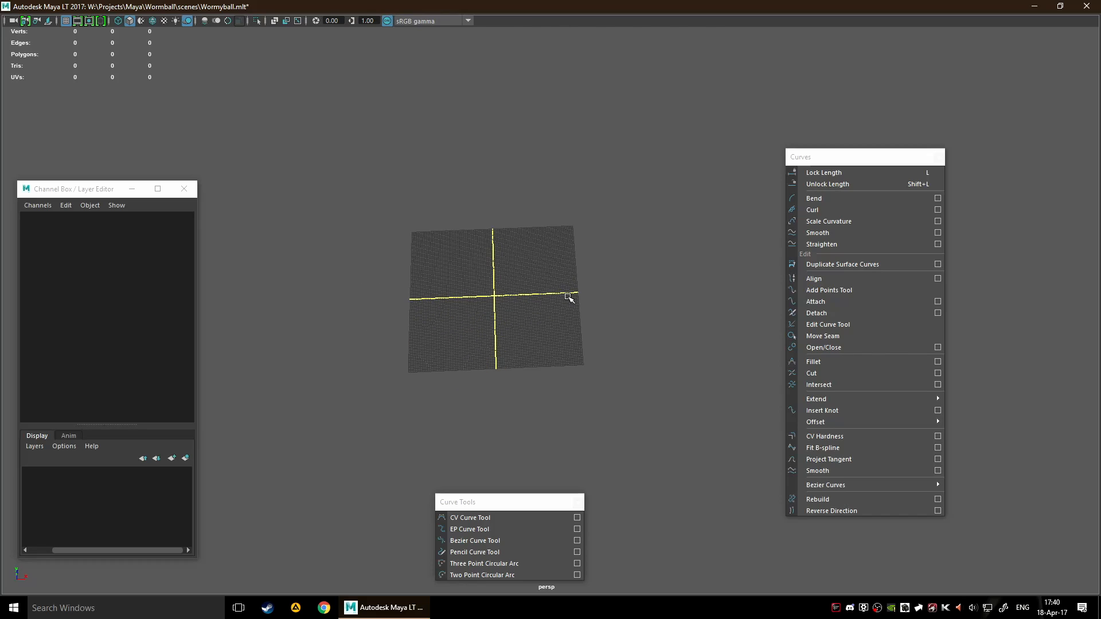
pyautogui.scroll(5, 500, 322)
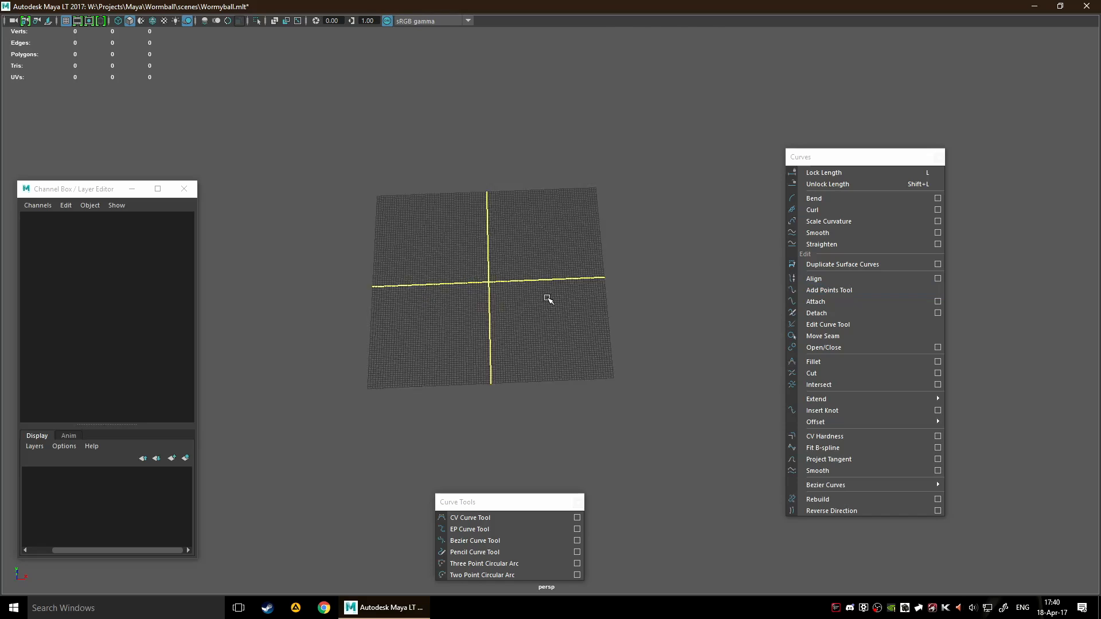
pyautogui.click(508, 530)
pyautogui.click(382, 374)
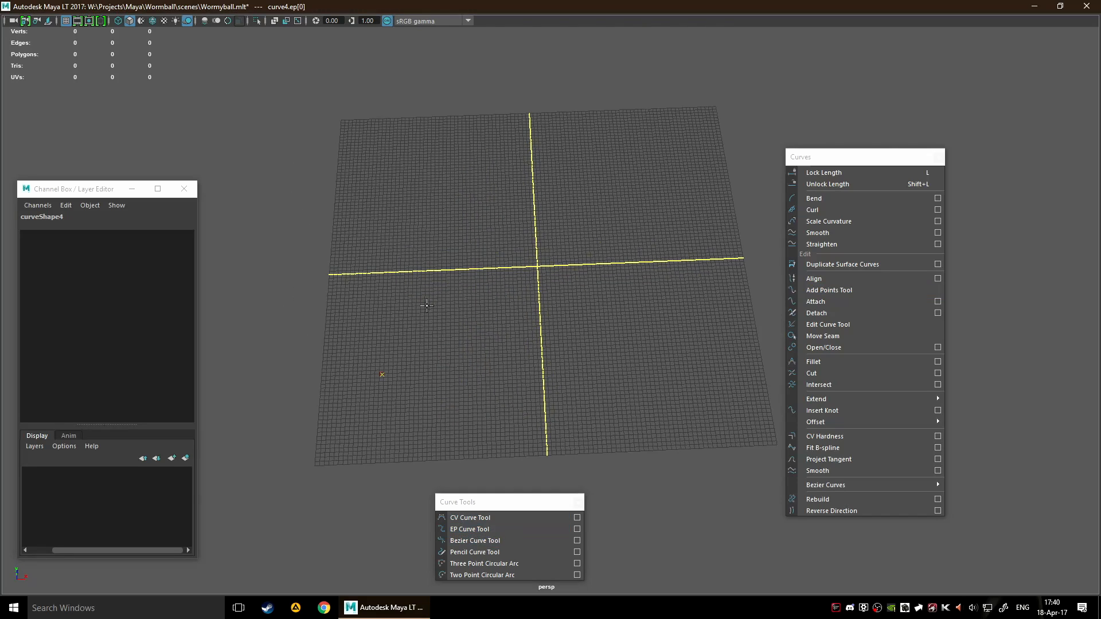
pyautogui.click(413, 304)
pyautogui.click(554, 386)
pyautogui.click(648, 292)
pyautogui.click(705, 358)
pyautogui.press('Return')
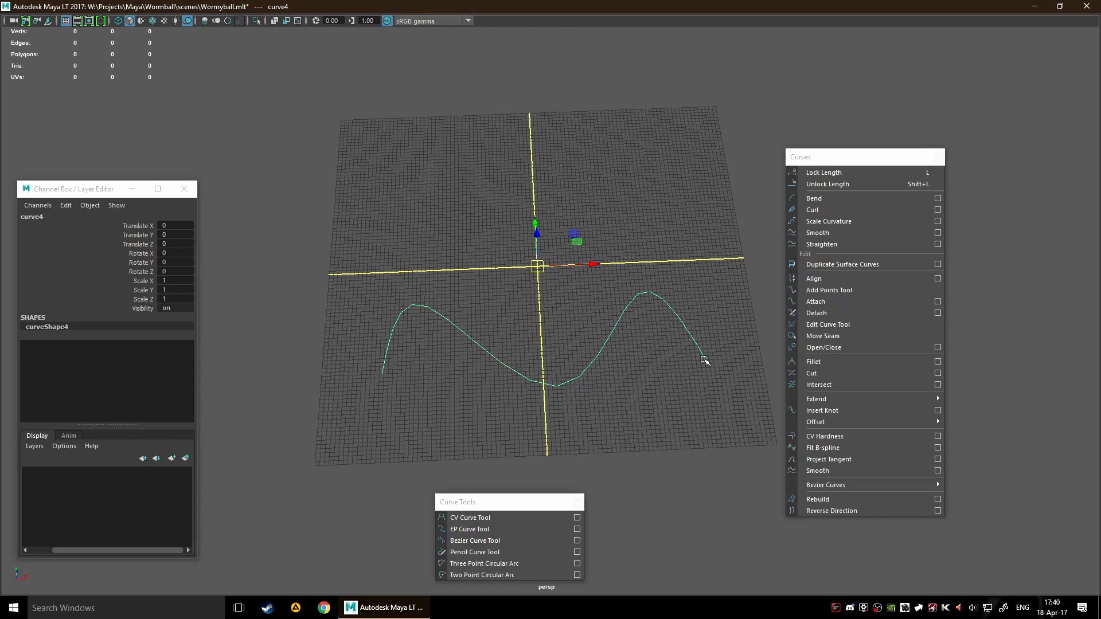
# Mark five curve points along the wave's middle dip and second crest, and insert knots there
pyautogui.scroll(2, 704, 358)
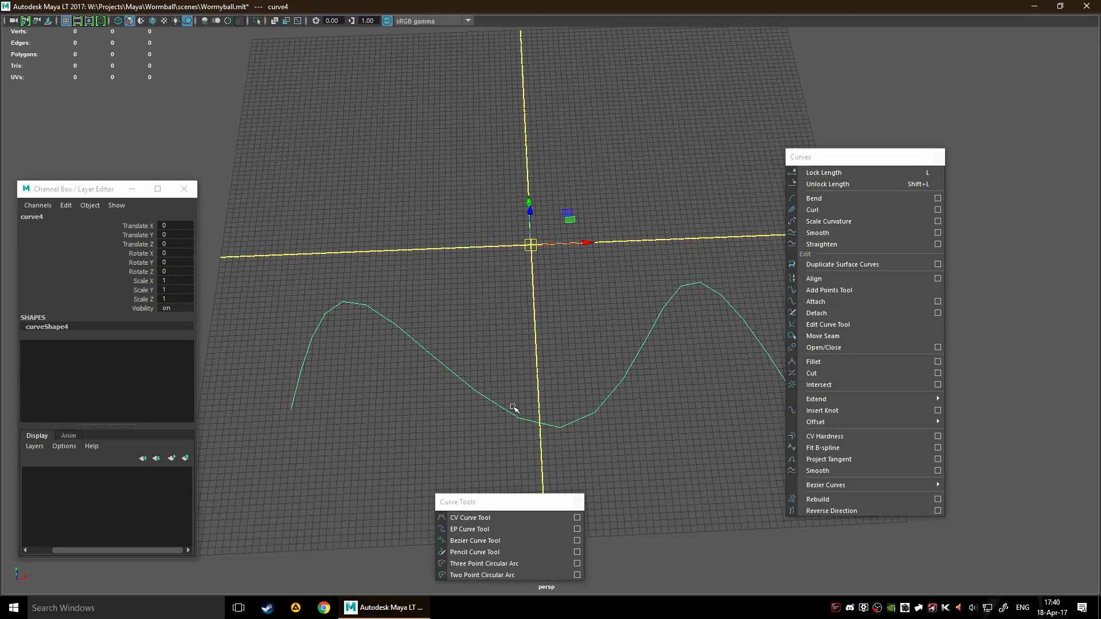
pyautogui.moveTo(494, 383); pyautogui.dragTo(495, 295, button='right')
pyautogui.click(471, 388)
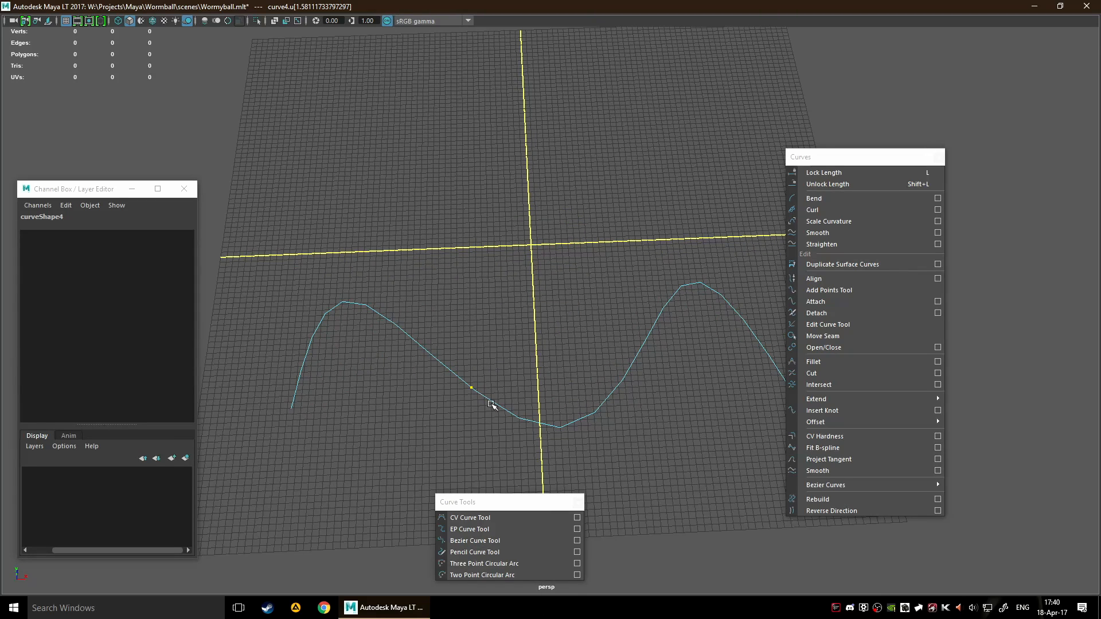
pyautogui.keyDown('shift'); pyautogui.click(523, 420); pyautogui.keyUp('shift')
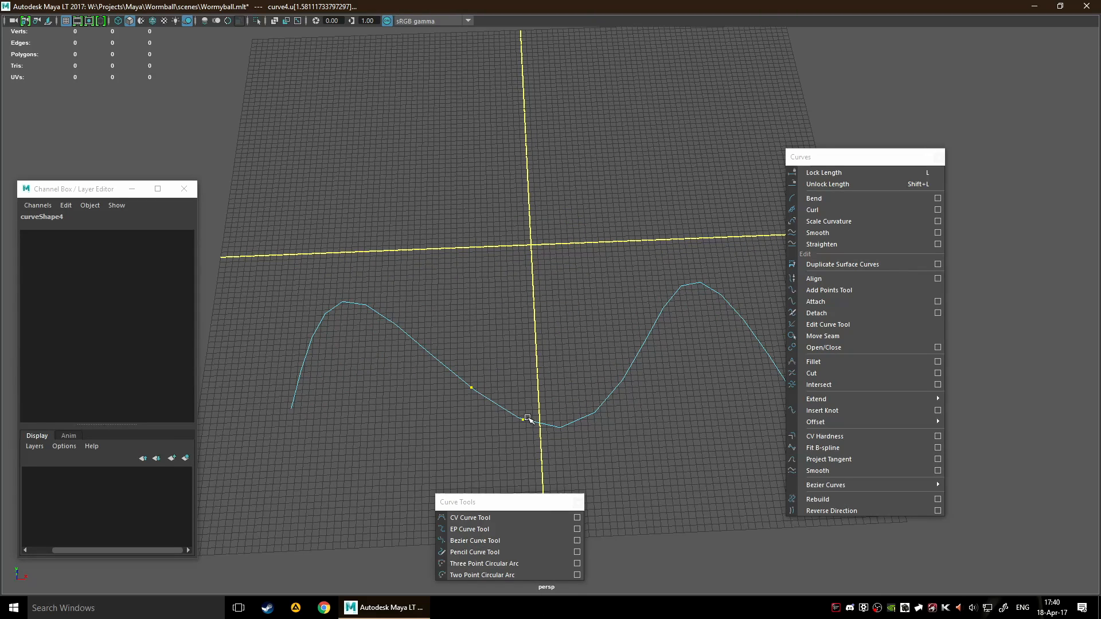
pyautogui.keyDown('shift'); pyautogui.click(645, 342); pyautogui.keyUp('shift')
pyautogui.keyDown('shift'); pyautogui.click(678, 288); pyautogui.keyUp('shift')
pyautogui.keyDown('shift'); pyautogui.click(725, 299); pyautogui.keyUp('shift')
pyautogui.click(823, 410)
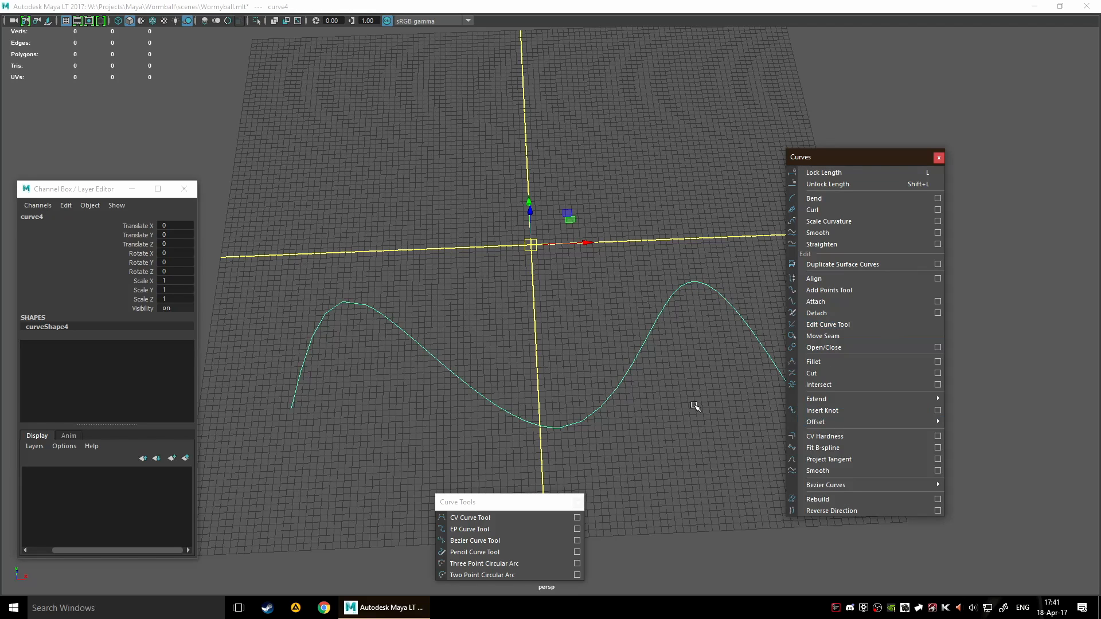
# Display the wave's edit points and move the one on the first descending slope backward and up above the grid
pyautogui.moveTo(630, 371)
pyautogui.mouseDown(button='right')
pyautogui.moveTo(567, 329)
pyautogui.moveTo(619, 353)
pyautogui.mouseUp(button='right')
pyautogui.keyDown('alt'); pyautogui.moveTo(663, 434); pyautogui.dragTo(652, 275); pyautogui.keyUp('alt')
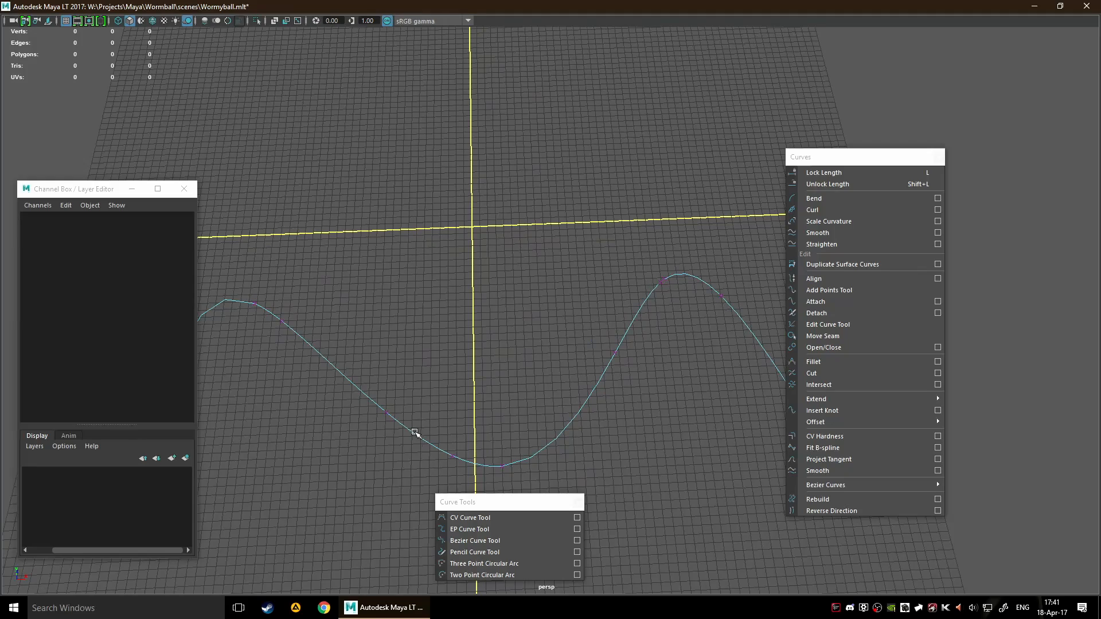
pyautogui.moveTo(350, 389); pyautogui.dragTo(440, 320)
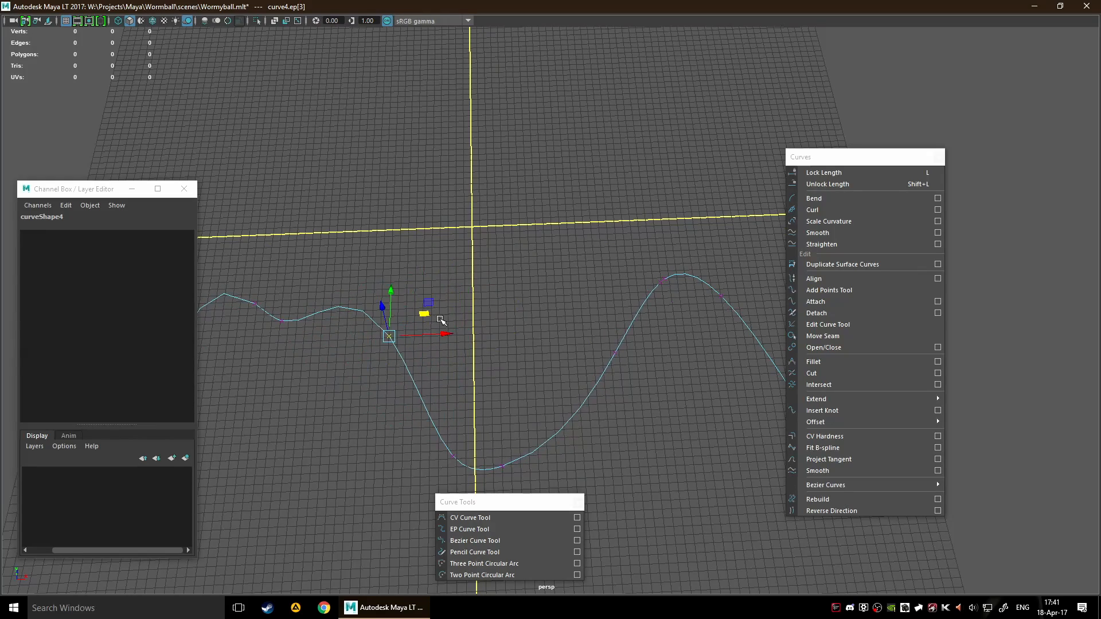
pyautogui.scroll(-3, 441, 319)
pyautogui.keyDown('alt'); pyautogui.moveTo(555, 346); pyautogui.dragTo(473, 346); pyautogui.keyUp('alt')
pyautogui.moveTo(635, 301); pyautogui.dragTo(606, 273)
pyautogui.scroll(-5, 606, 272)
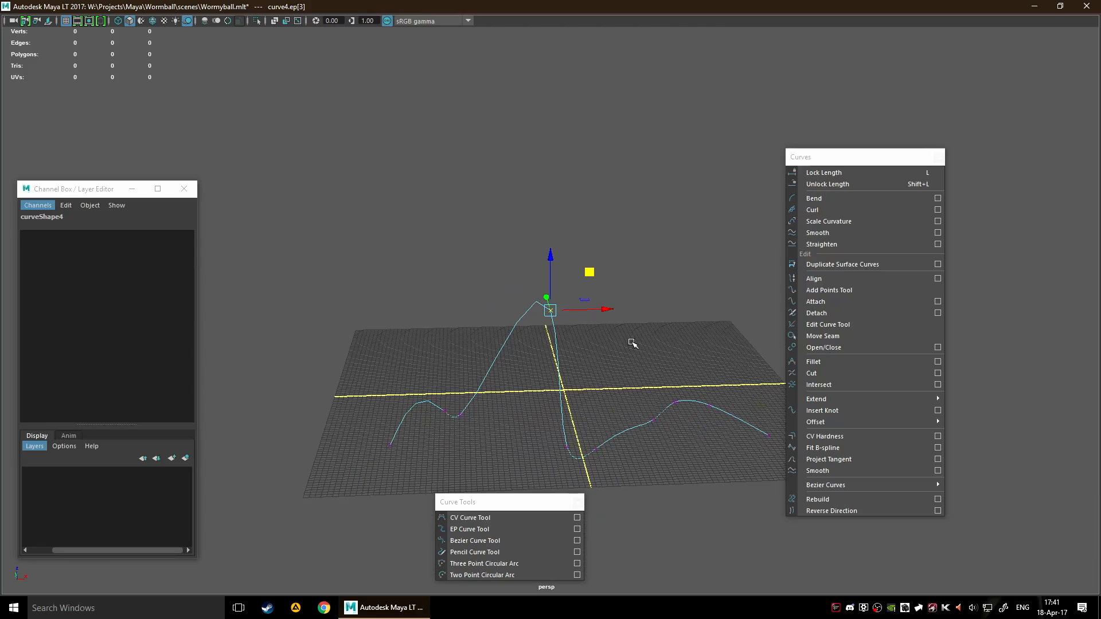
pyautogui.keyDown('alt'); pyautogui.moveTo(632, 343); pyautogui.dragTo(612, 304); pyautogui.keyUp('alt')
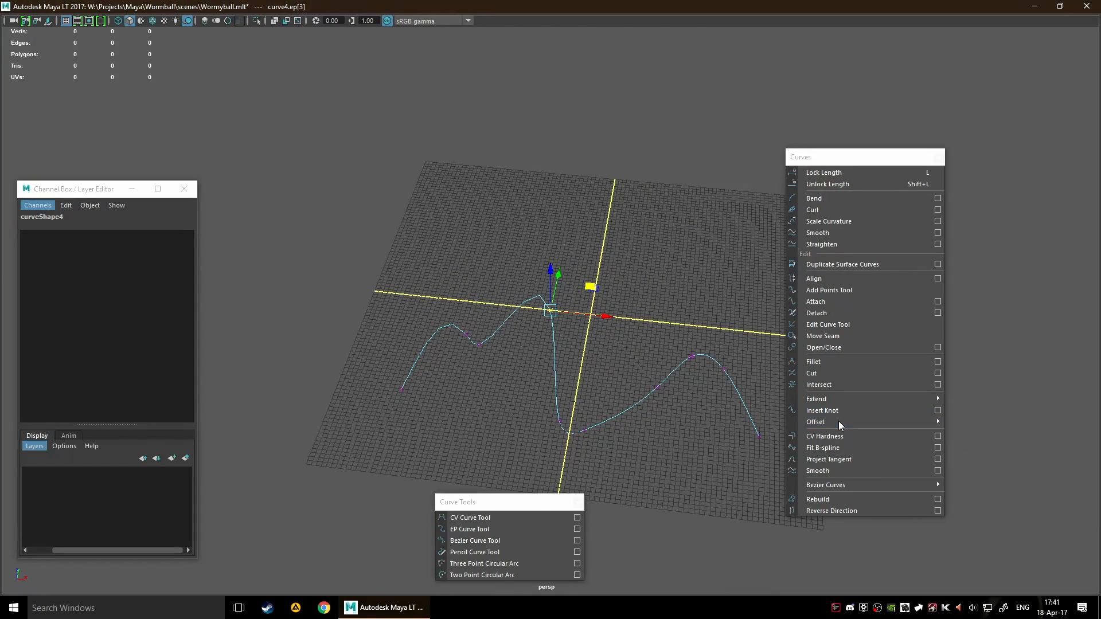
# Return to object selection and create an offset copy of the curve at a distance of 1
pyautogui.press('F8')
pyautogui.press('F8')
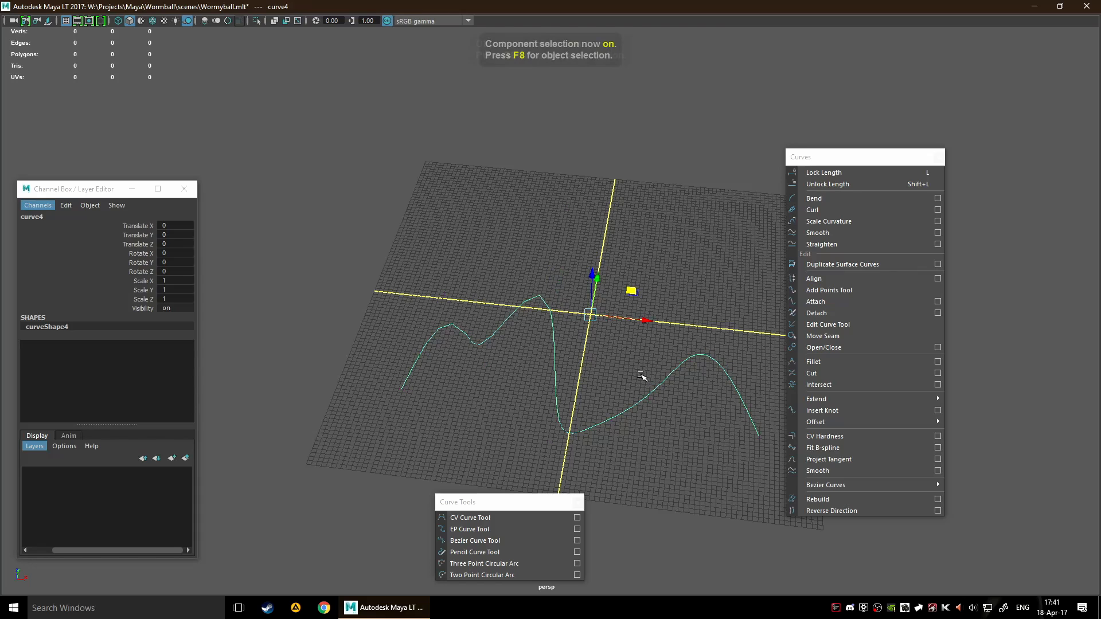
pyautogui.moveTo(852, 426)
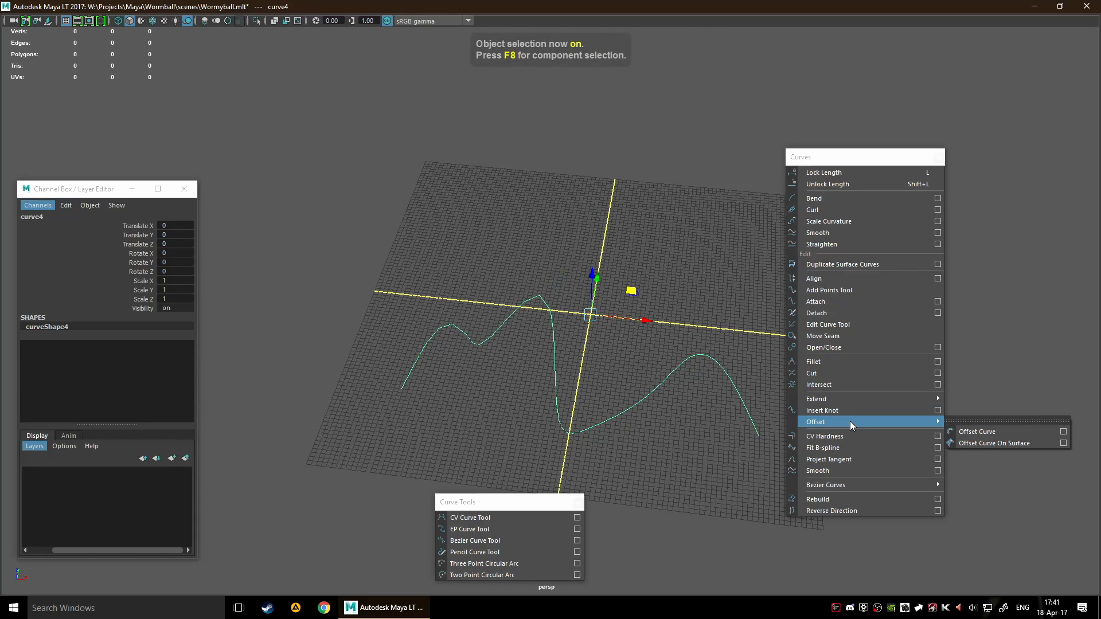
pyautogui.click(984, 438)
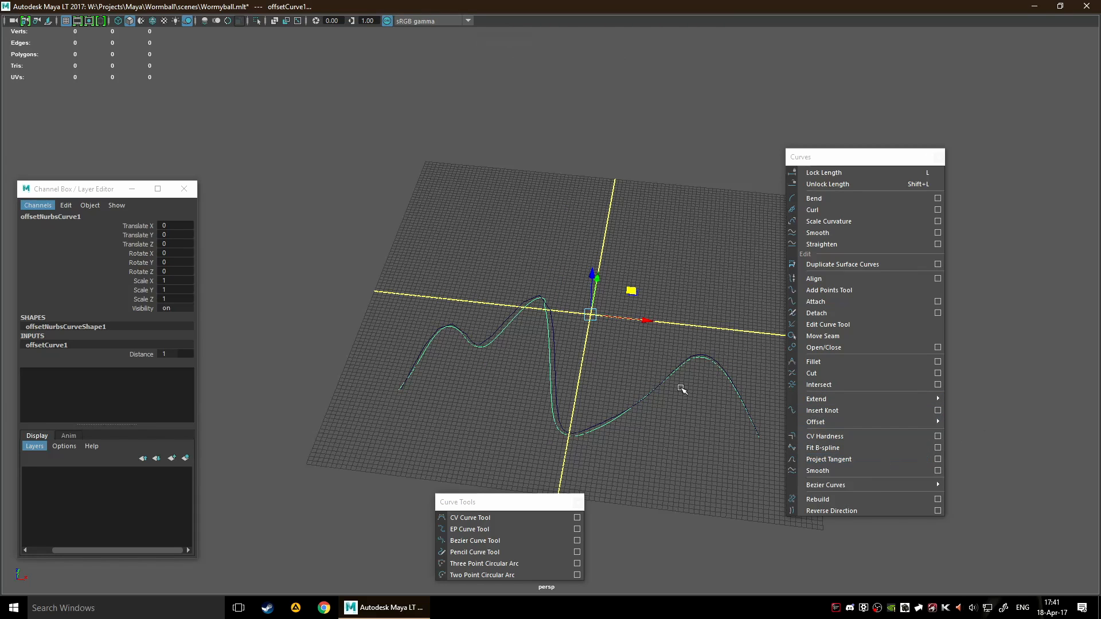
pyautogui.keyDown('alt'); pyautogui.moveTo(706, 360); pyautogui.dragTo(631, 366); pyautogui.keyUp('alt')
# Try moving the offset curve by about -1.92 in Y, undo the changes, and clear the selection
pyautogui.moveTo(731, 420)
pyautogui.mouseDown()
pyautogui.moveTo(627, 429)
pyautogui.moveTo(724, 417)
pyautogui.mouseUp()
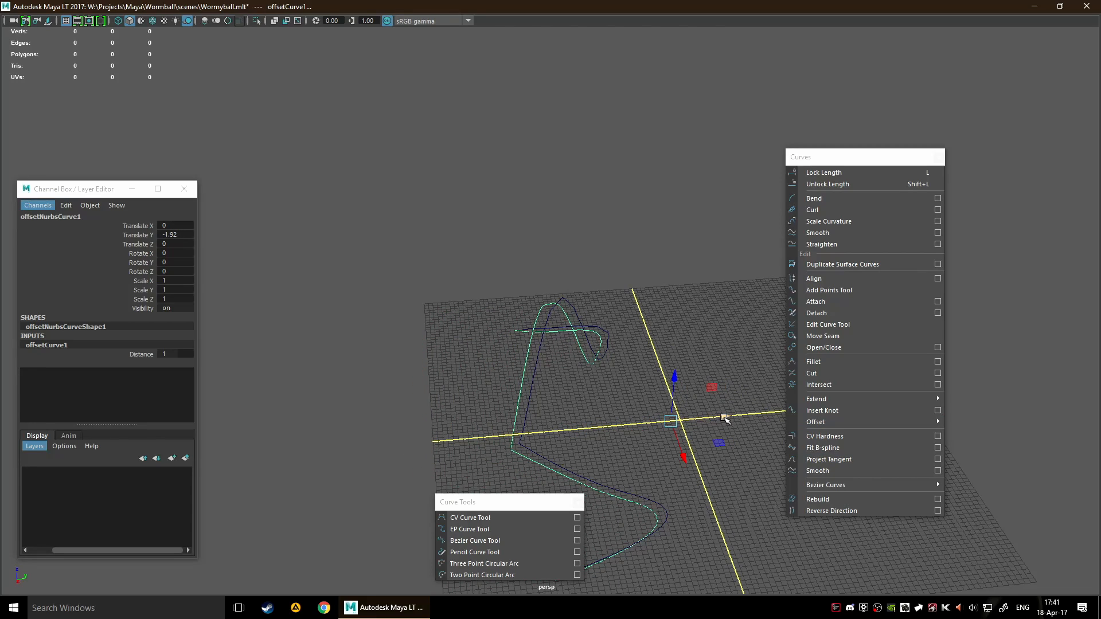
pyautogui.hotkey('ctrl', 'd')
pyautogui.hotkey('ctrl', 'z')
pyautogui.hotkey('ctrl', 'z')
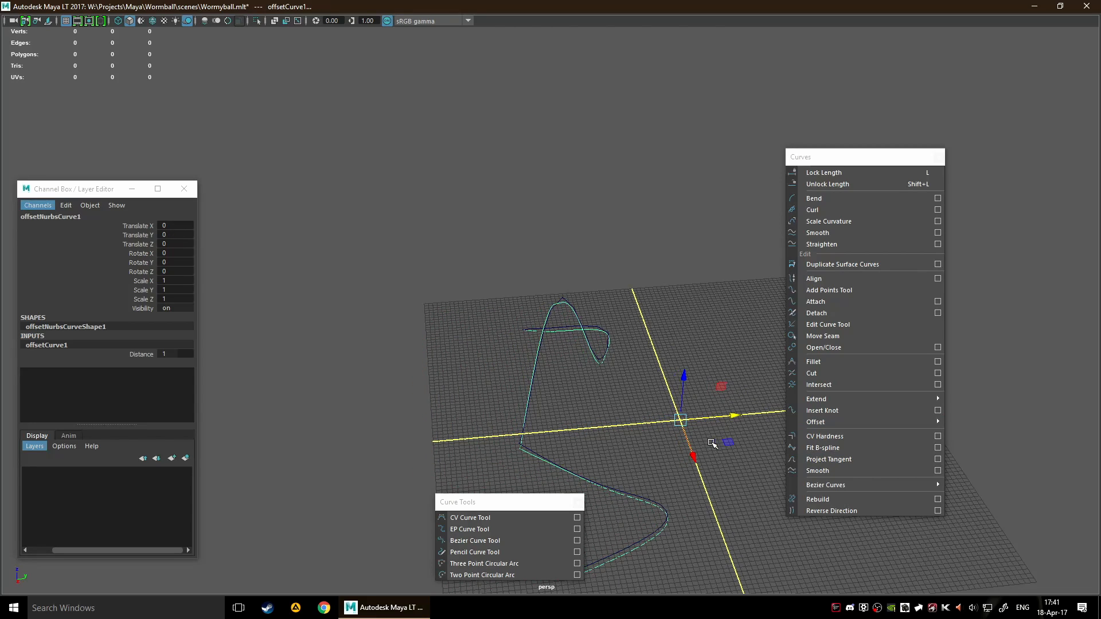
pyautogui.click(711, 443)
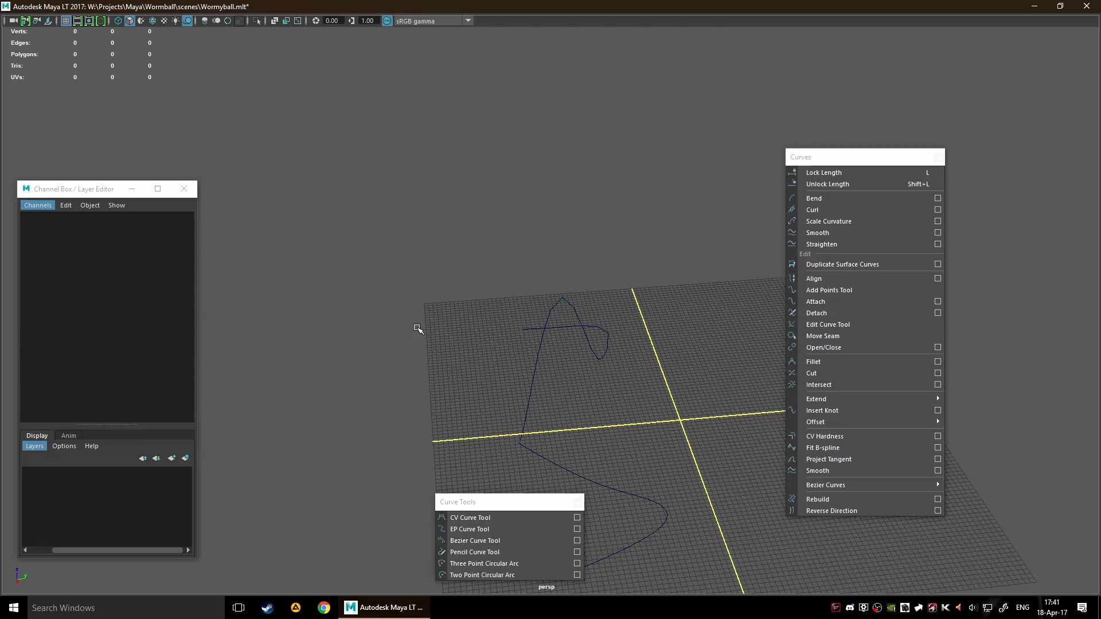
# Copy the curve twice along Y, placing the duplicates at about 26.24 and 52.06 Translate Y
pyautogui.click(537, 362)
pyautogui.moveTo(729, 416); pyautogui.dragTo(724, 417)
pyautogui.scroll(-8, 716, 462)
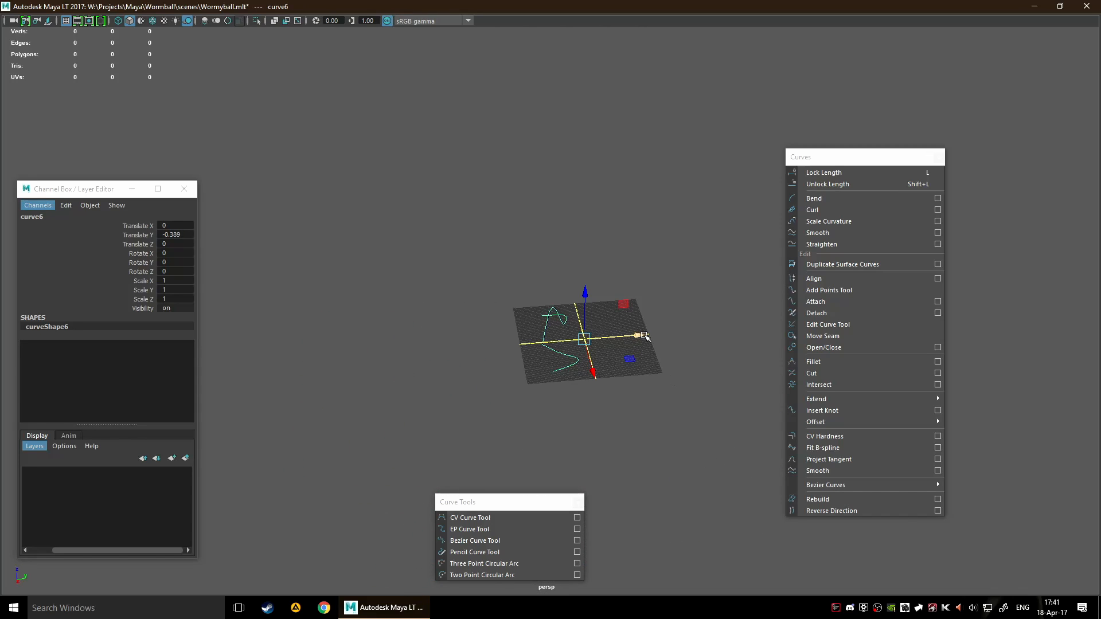
pyautogui.moveTo(645, 337); pyautogui.dragTo(677, 334)
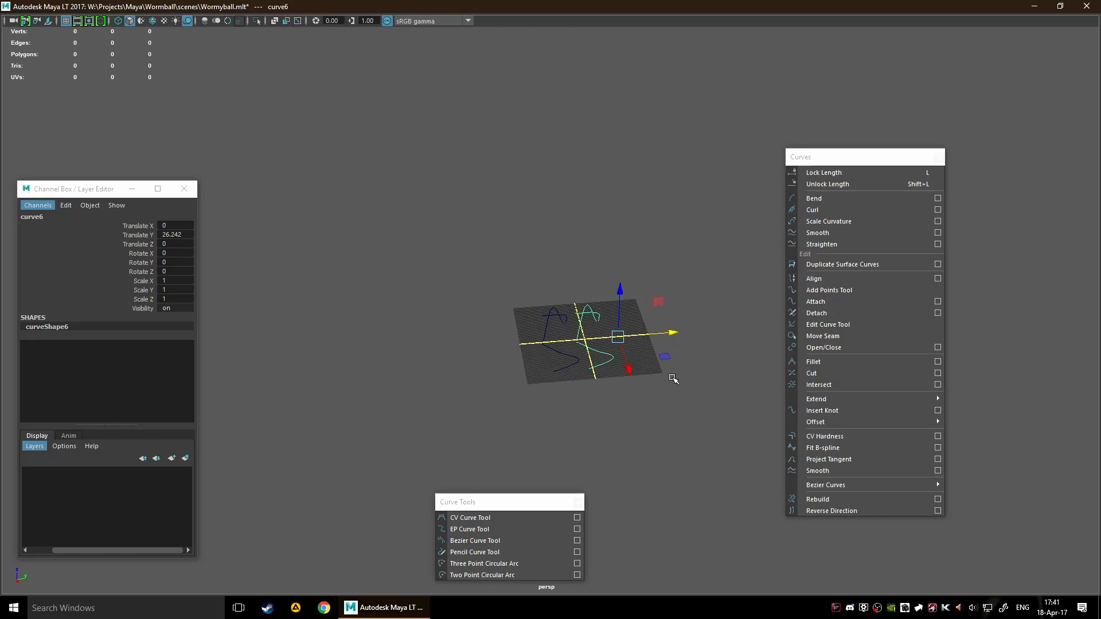
pyautogui.scroll(3, 683, 378)
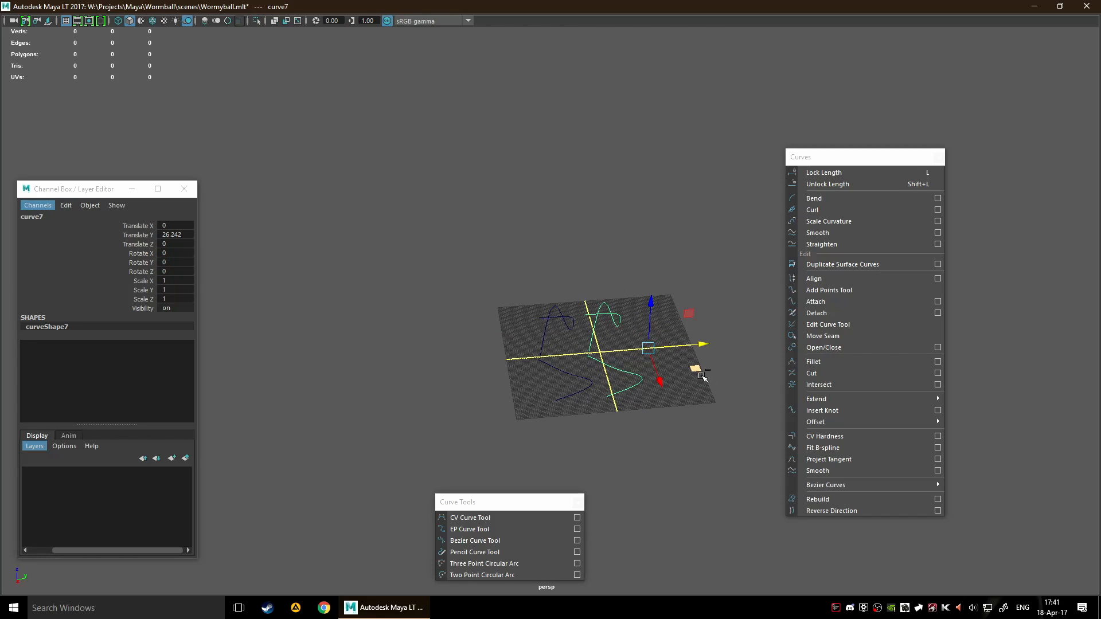
pyautogui.hotkey('ctrl', 'd')
pyautogui.moveTo(700, 345); pyautogui.dragTo(748, 343)
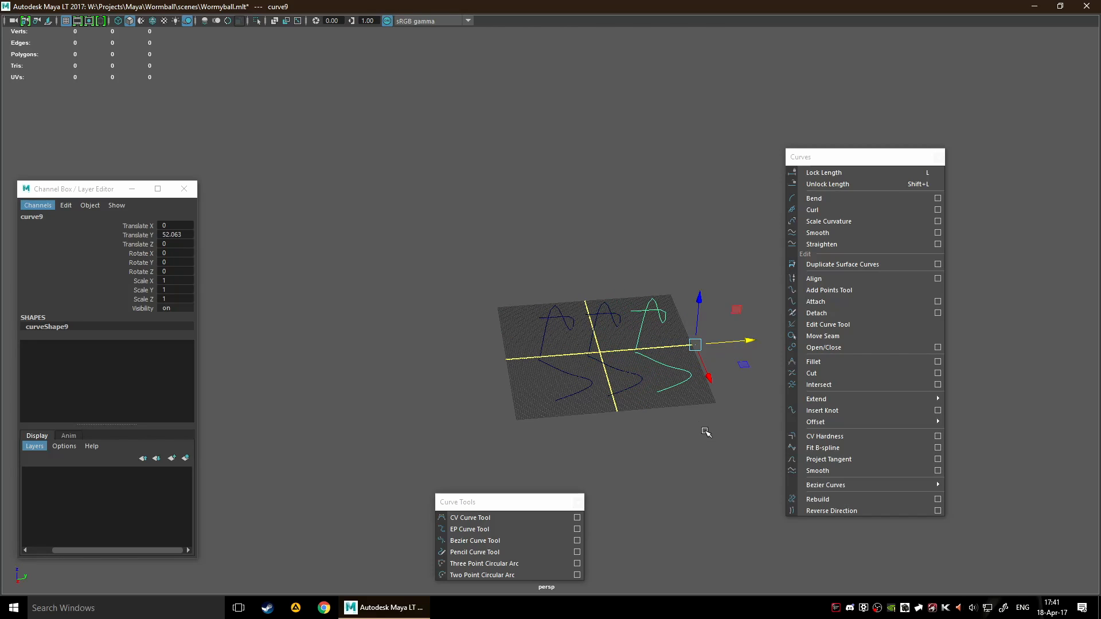
# Try duplicating all the curves together and moving the copies to about 105.99 in Y, and undo it
pyautogui.scroll(-4, 682, 419)
pyautogui.click(671, 369)
pyautogui.moveTo(480, 288); pyautogui.dragTo(746, 421)
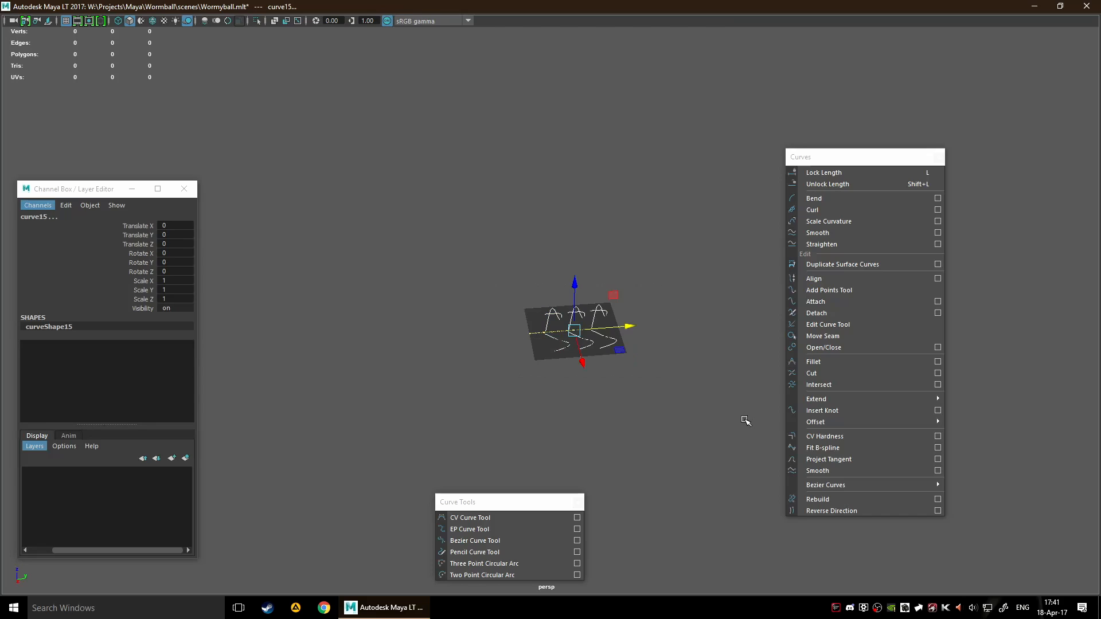
pyautogui.hotkey('ctrl', 'd')
pyautogui.moveTo(629, 326); pyautogui.dragTo(701, 325)
pyautogui.scroll(2, 673, 347)
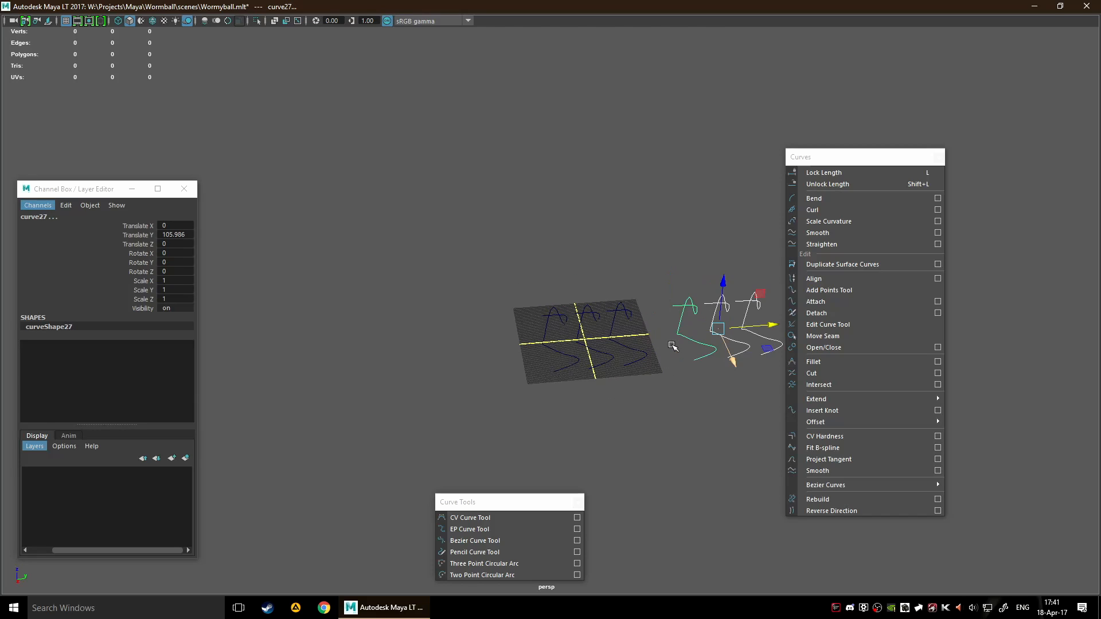
pyautogui.hotkey('ctrl', 'z')
# Delete all the curves lying on the grid
pyautogui.moveTo(461, 276); pyautogui.dragTo(659, 346)
pyautogui.press('Delete')
pyautogui.scroll(2, 668, 327)
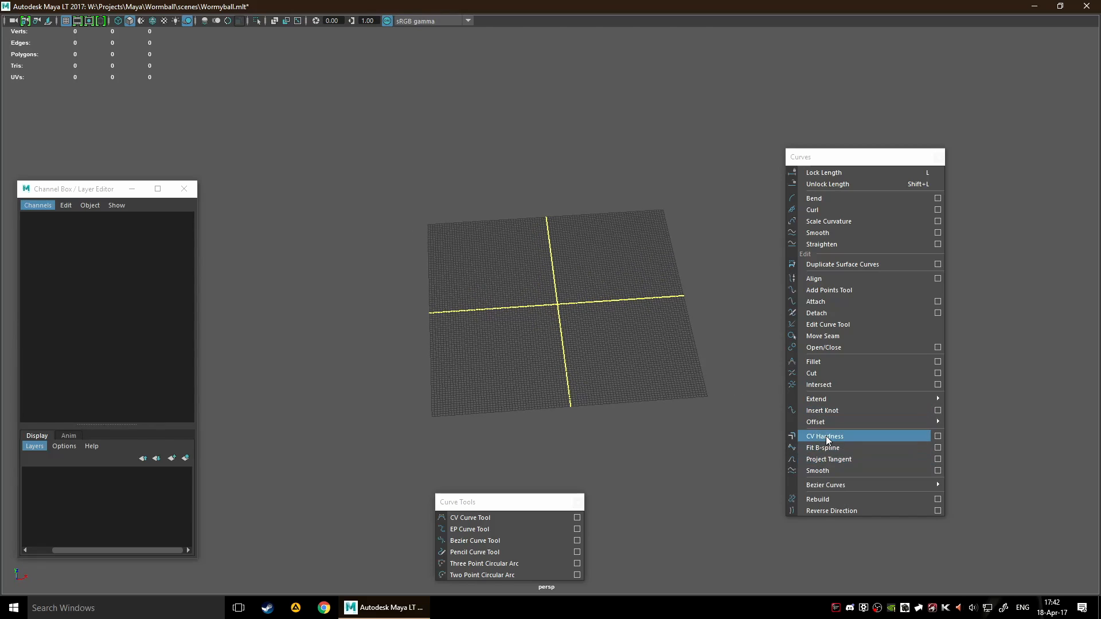
# Draw an arch-shaped curve across the grid with four control vertices, using the CV Curve Tool
pyautogui.click(491, 529)
pyautogui.click(453, 360)
pyautogui.click(474, 258)
pyautogui.click(619, 258)
pyautogui.click(657, 392)
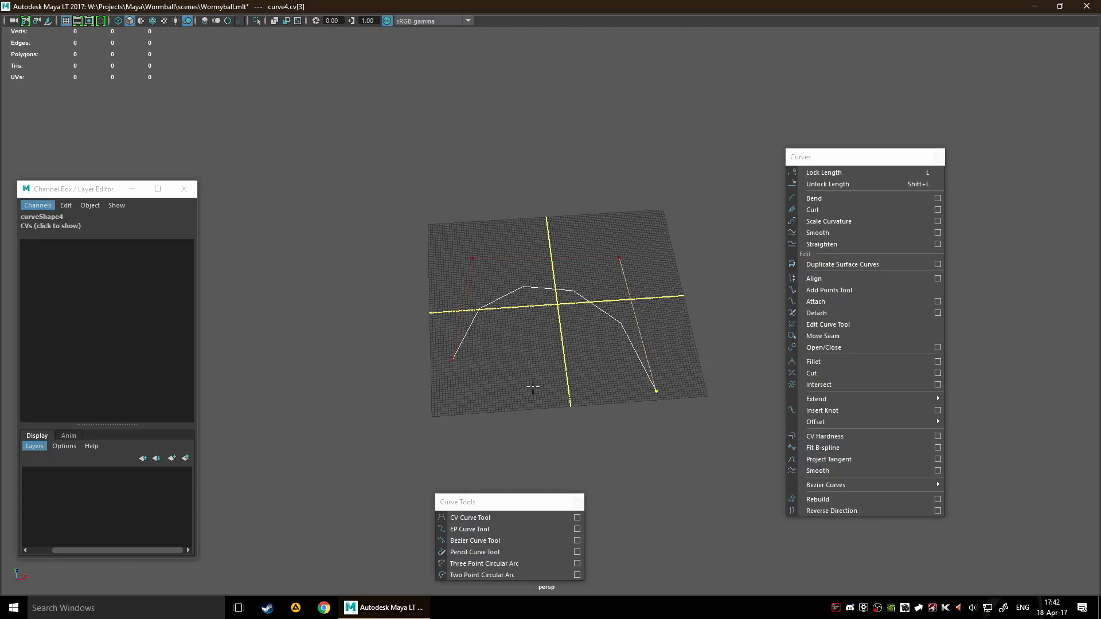
pyautogui.press('w')
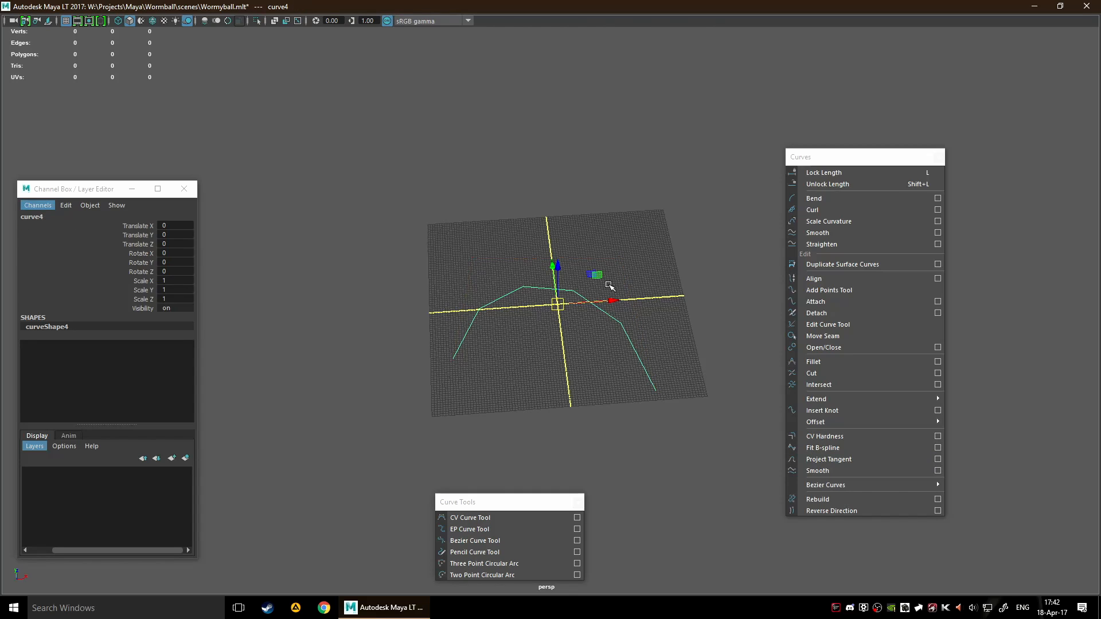
# Display the arch's control vertices and try to harden the third one using CV Hardness with Full multiplicity
pyautogui.moveTo(610, 285); pyautogui.dragTo(567, 268, button='right')
pyautogui.moveTo(598, 292); pyautogui.dragTo(646, 246)
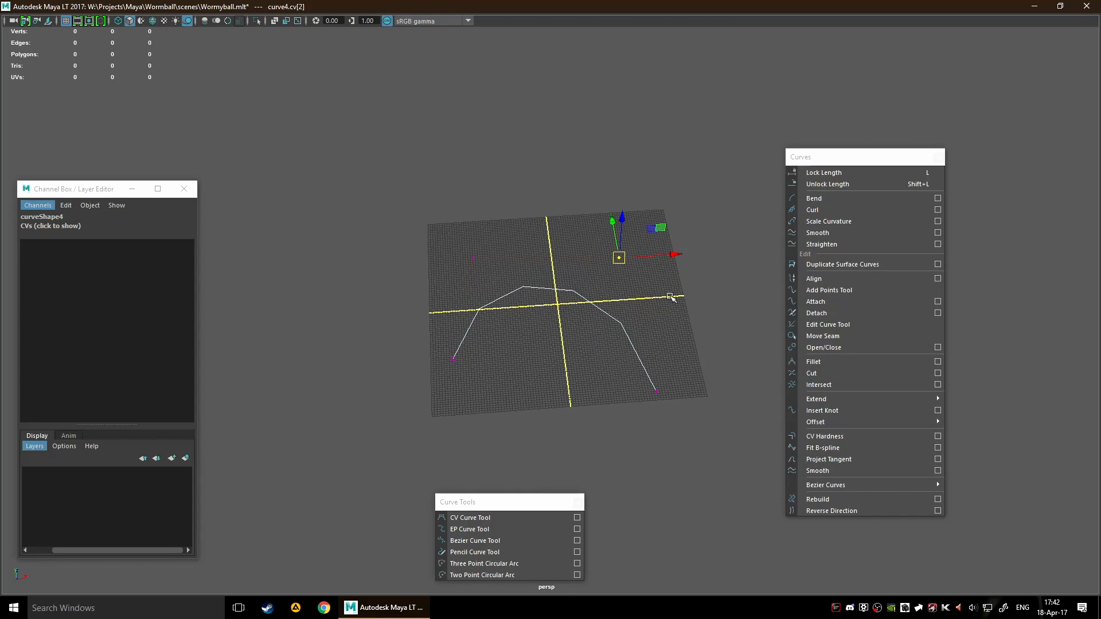
pyautogui.click(938, 436)
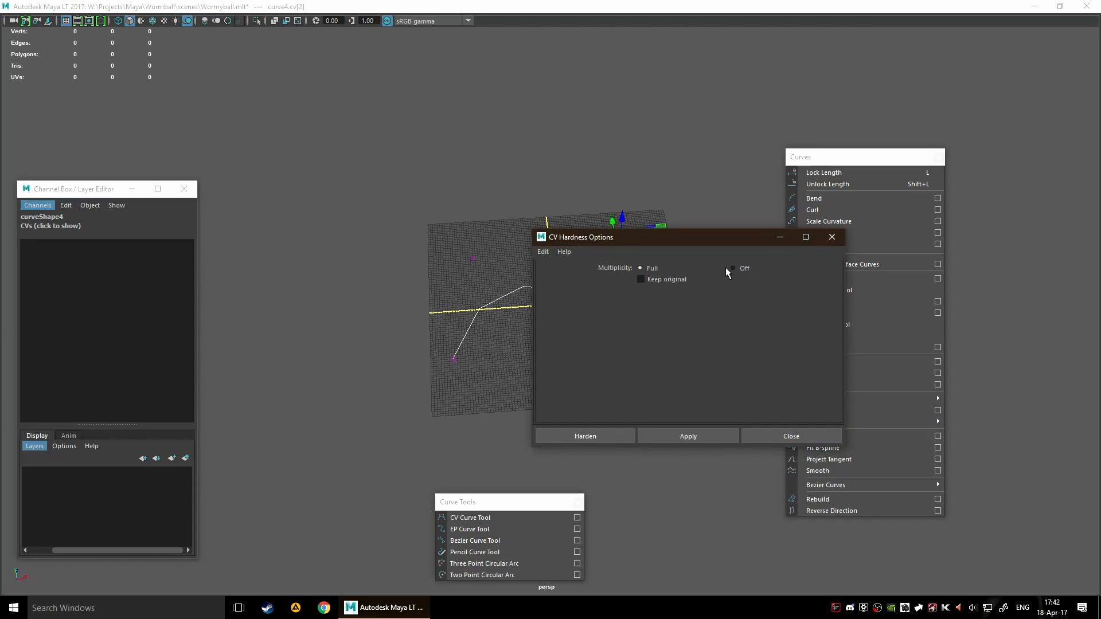
pyautogui.click(606, 438)
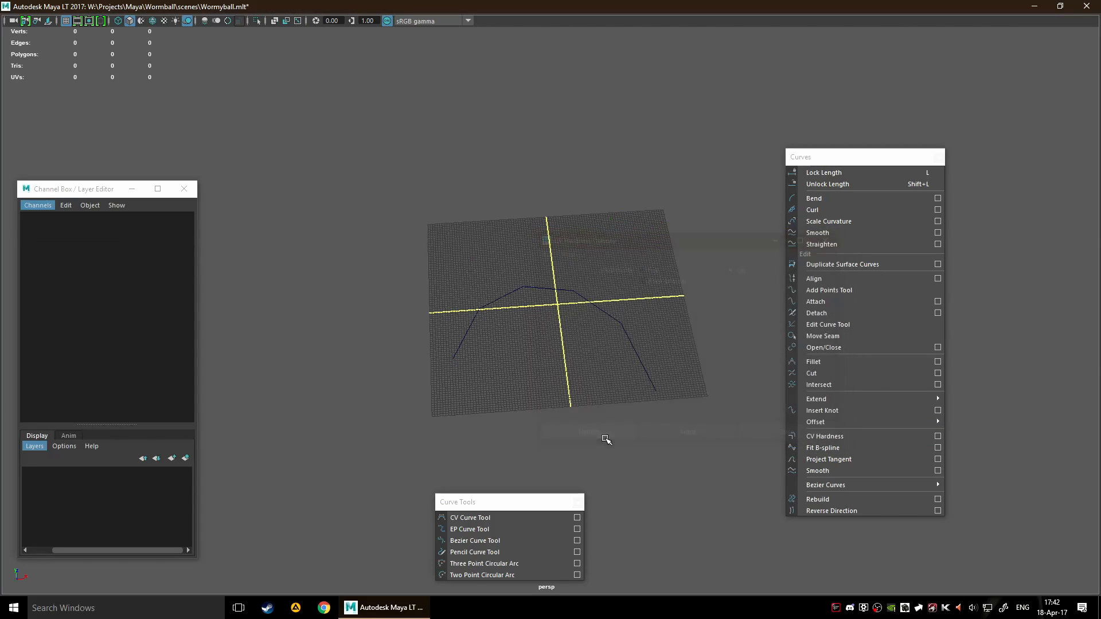
# Try CV Hardness on the whole arch curve, and check the command's options without applying them
pyautogui.scroll(3, 595, 298)
pyautogui.moveTo(597, 299); pyautogui.dragTo(748, 393)
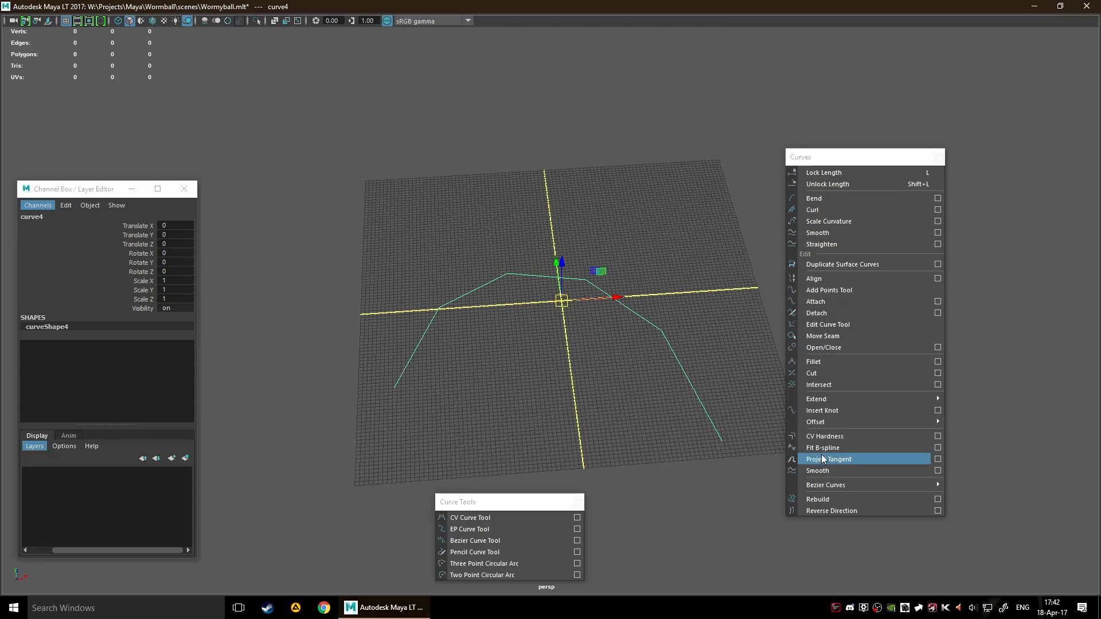
pyautogui.click(825, 435)
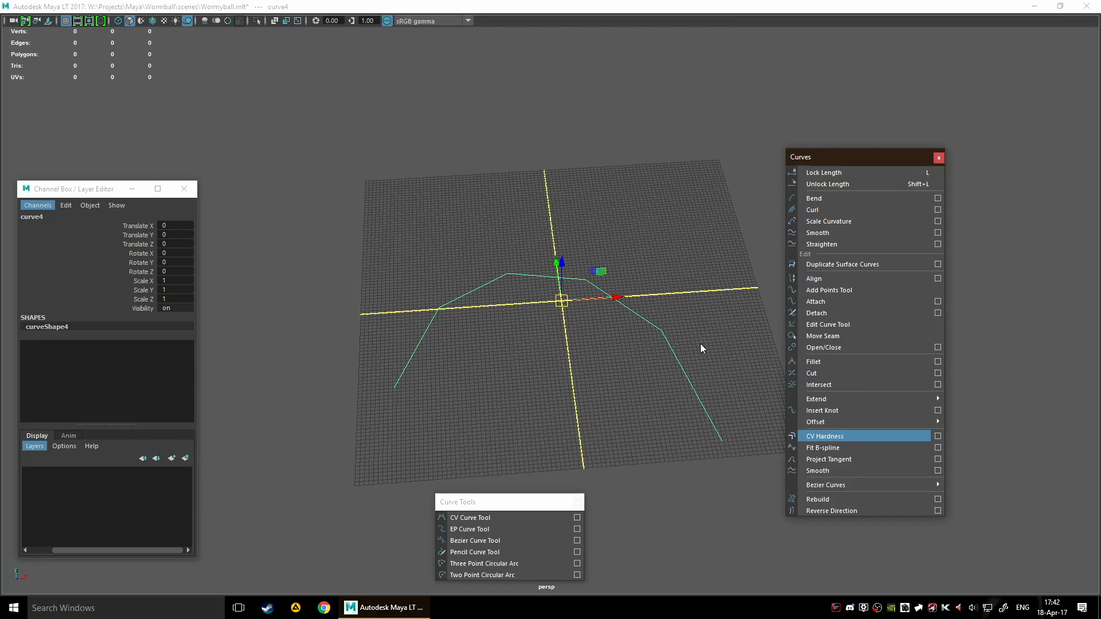
pyautogui.click(937, 436)
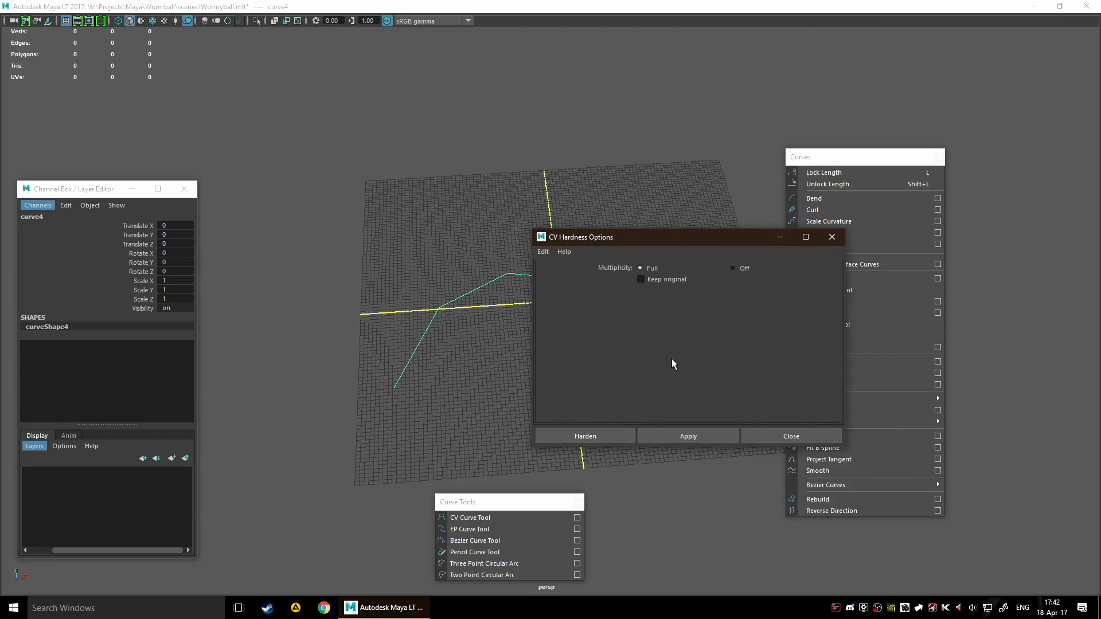
pyautogui.click(784, 439)
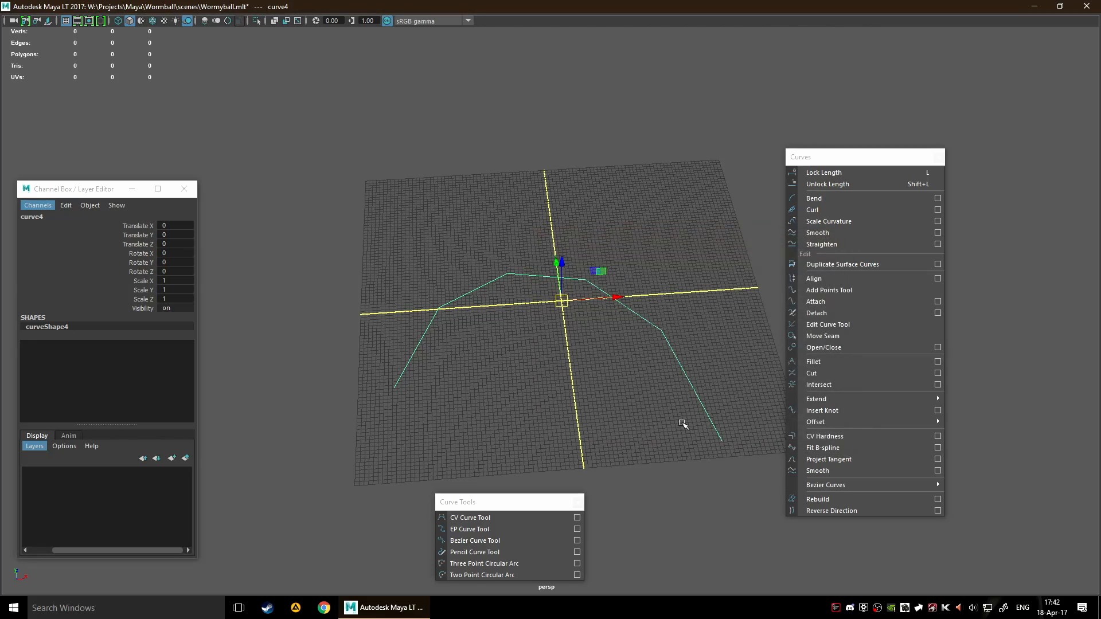
# Return to the arch's control vertices, select the third one alone, and try CV Hardness on it again
pyautogui.click(611, 327)
pyautogui.moveTo(581, 267); pyautogui.dragTo(682, 370)
pyautogui.keyDown('alt'); pyautogui.moveTo(666, 371); pyautogui.dragTo(590, 391, button='middle'); pyautogui.keyUp('alt')
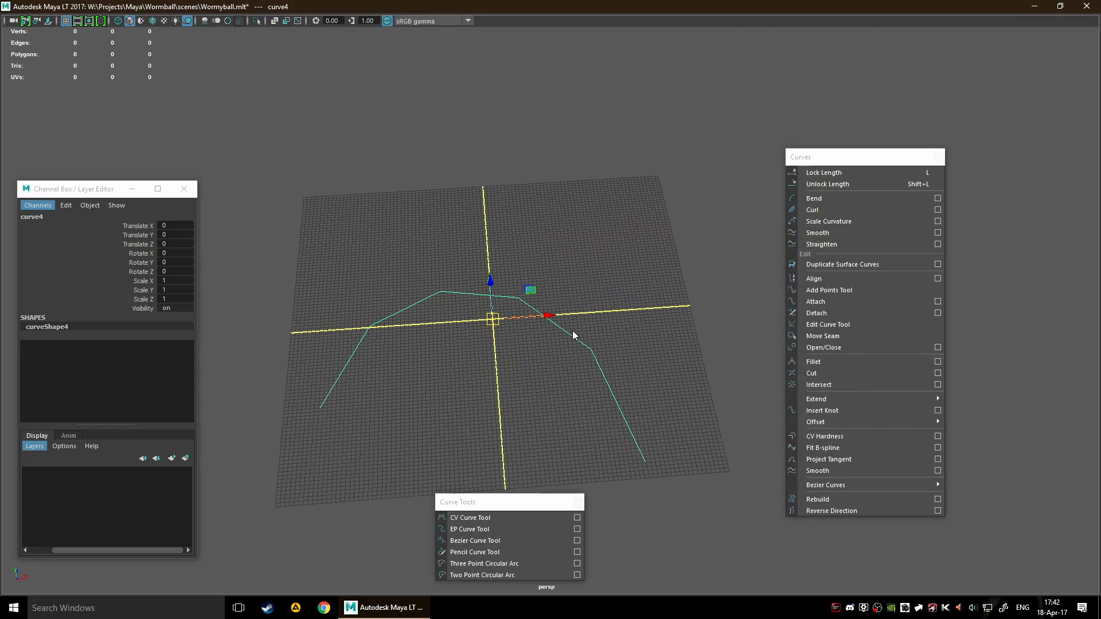
pyautogui.moveTo(572, 326); pyautogui.dragTo(530, 330, button='right')
pyautogui.moveTo(564, 229); pyautogui.dragTo(664, 290)
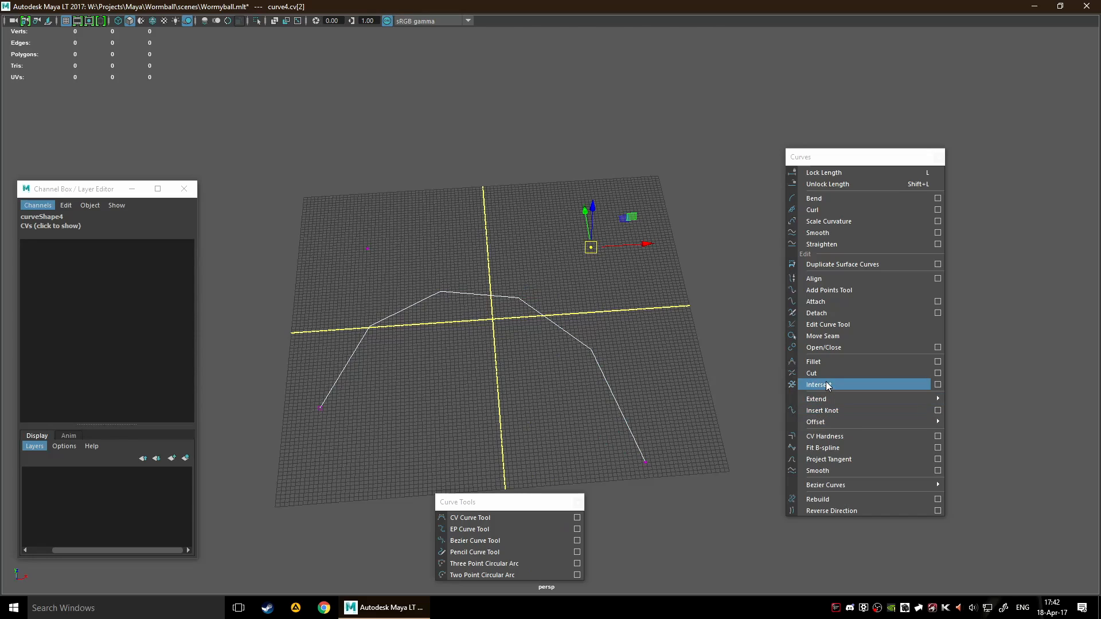
pyautogui.click(831, 435)
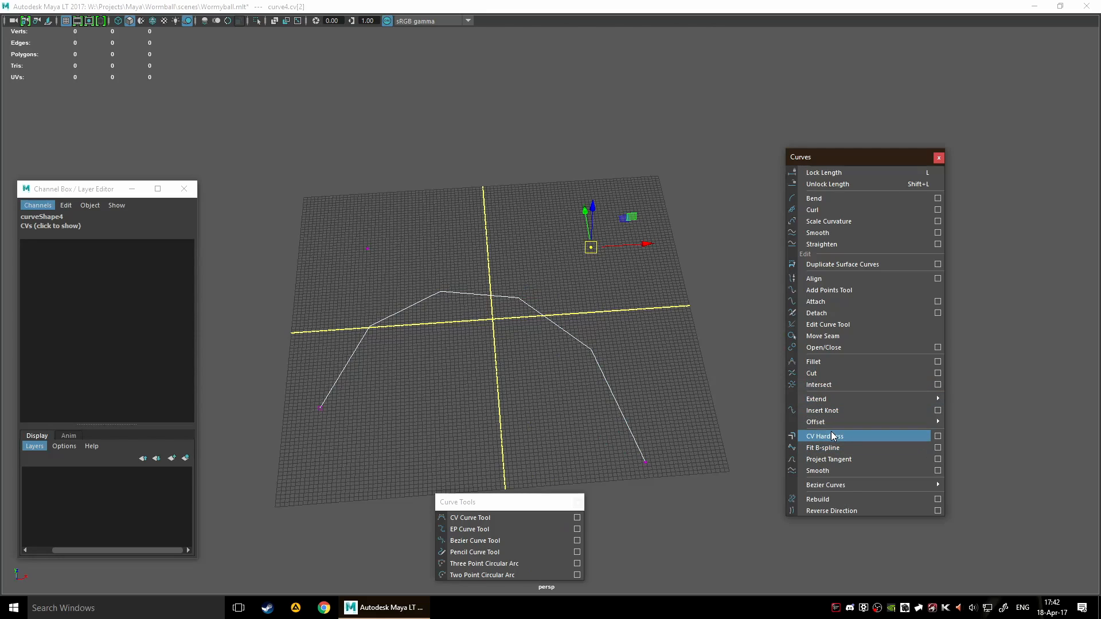
# Delete the arch curve and close the floating Curves and Curve Tools windows
pyautogui.click(366, 325)
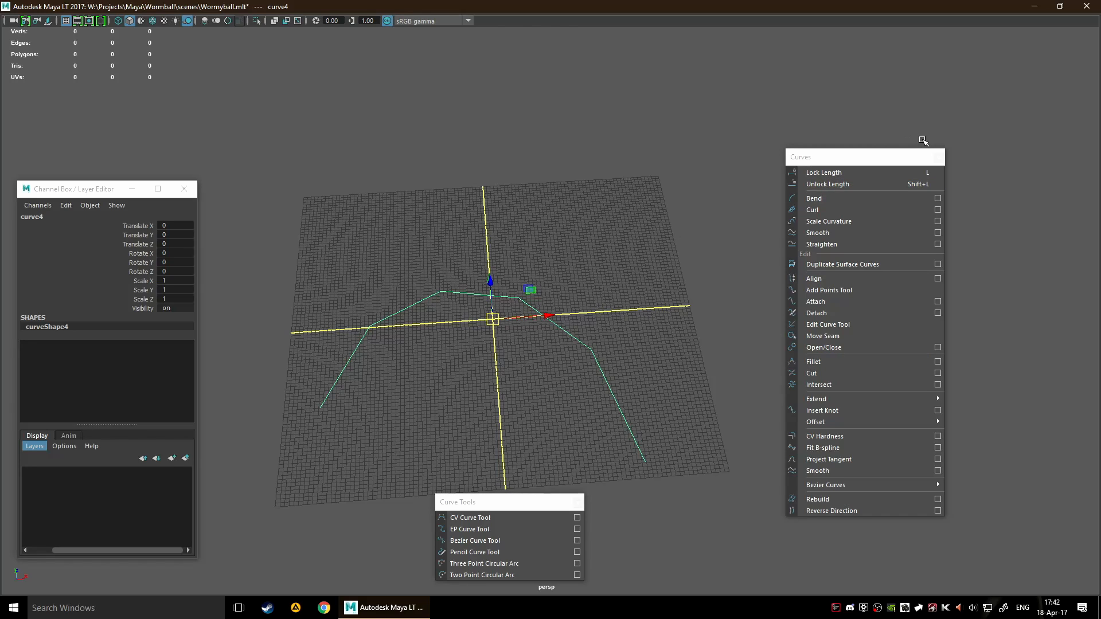
pyautogui.click(938, 157)
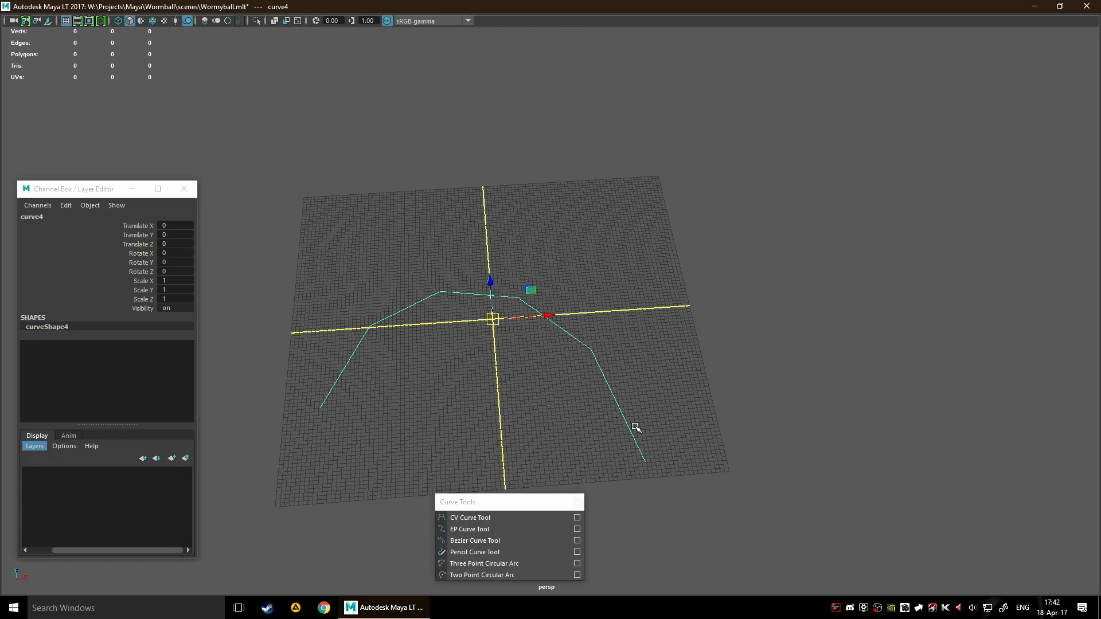
pyautogui.press('Delete')
pyautogui.click(576, 503)
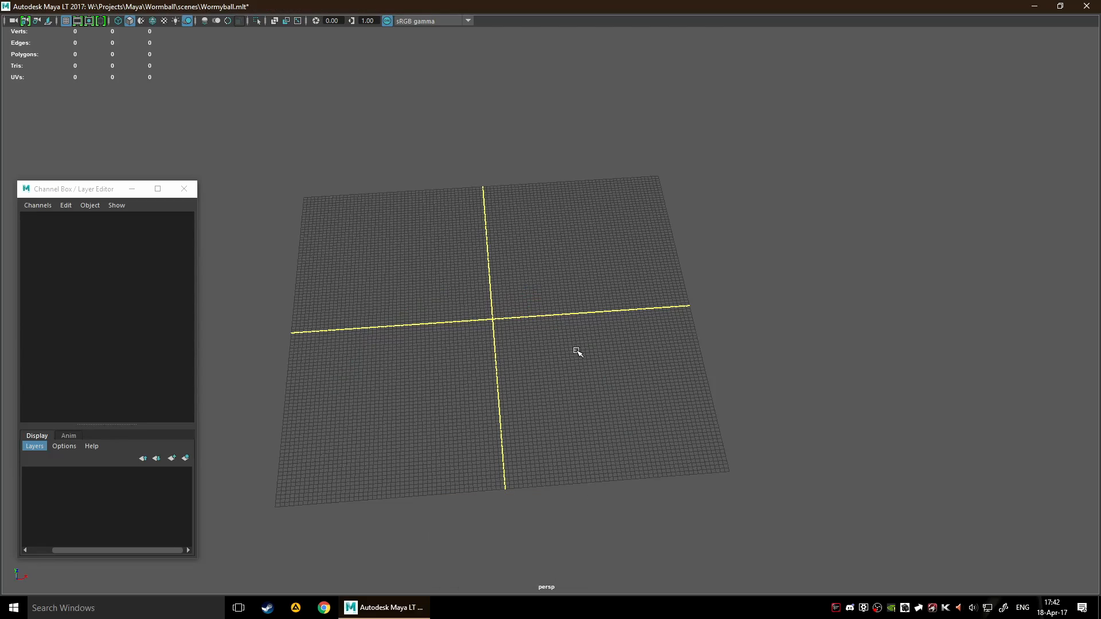
# Look through the Bonus Tools modelling commands, and close the Channel Box / Layer Editor window
pyautogui.press('space')
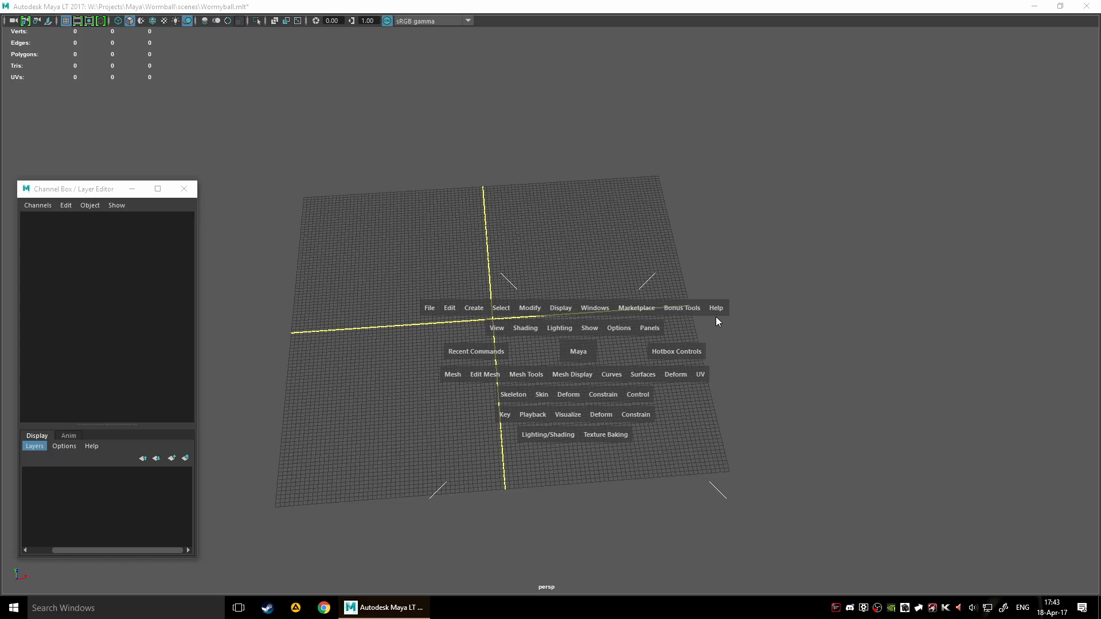
pyautogui.click(665, 320)
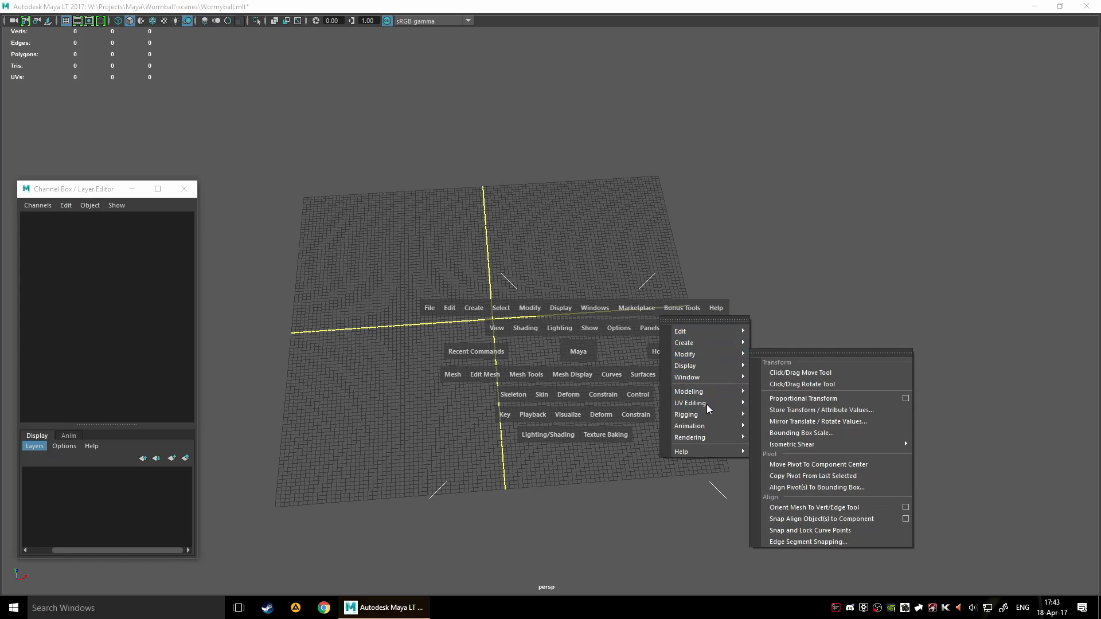
pyautogui.click(707, 505)
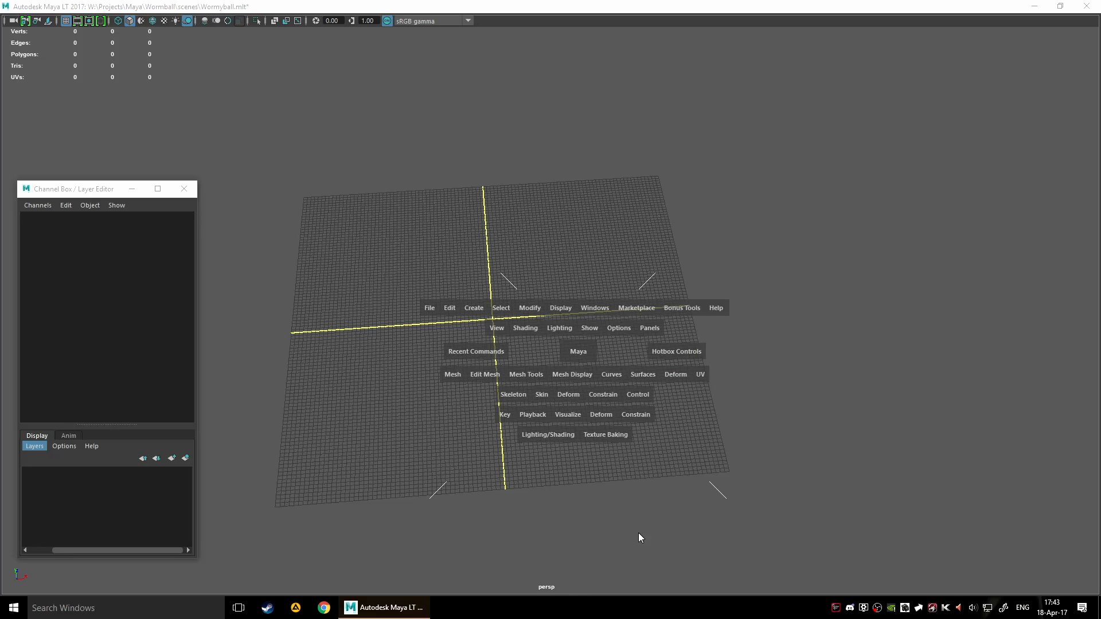
pyautogui.press('space')
pyautogui.click(184, 190)
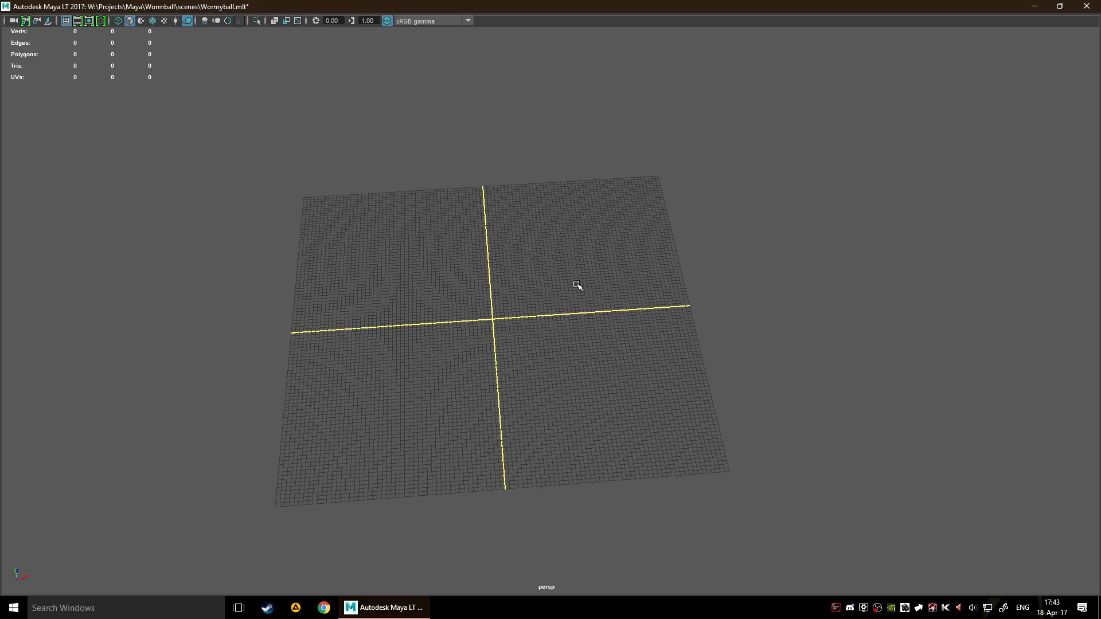